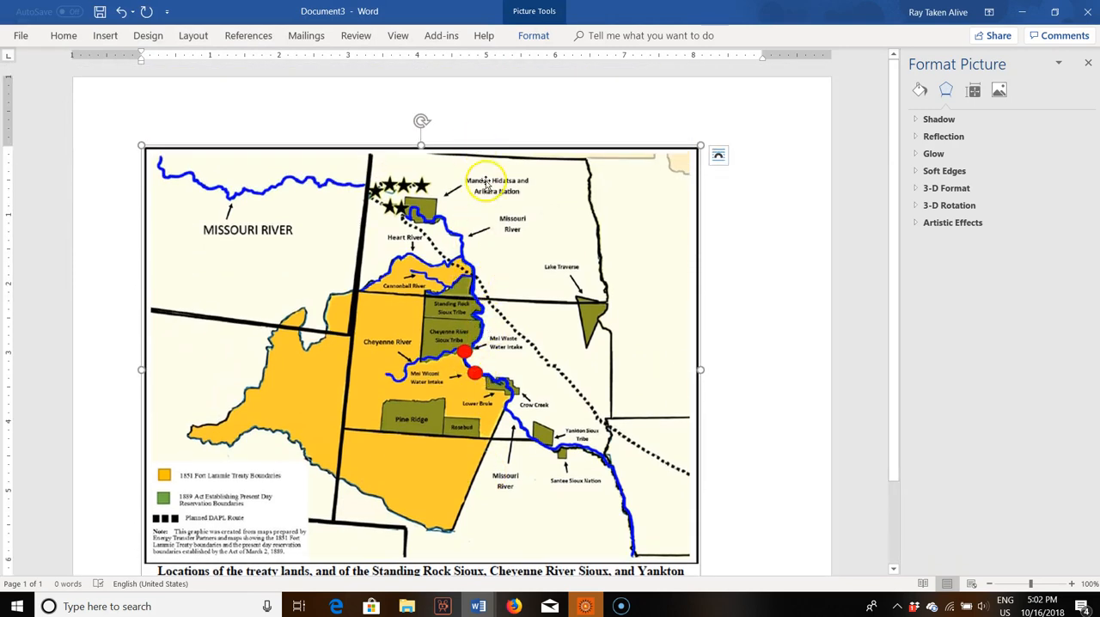
Step: Center the treaty map picture horizontally on the page
{"action": "key", "text": "ctrl+e"}
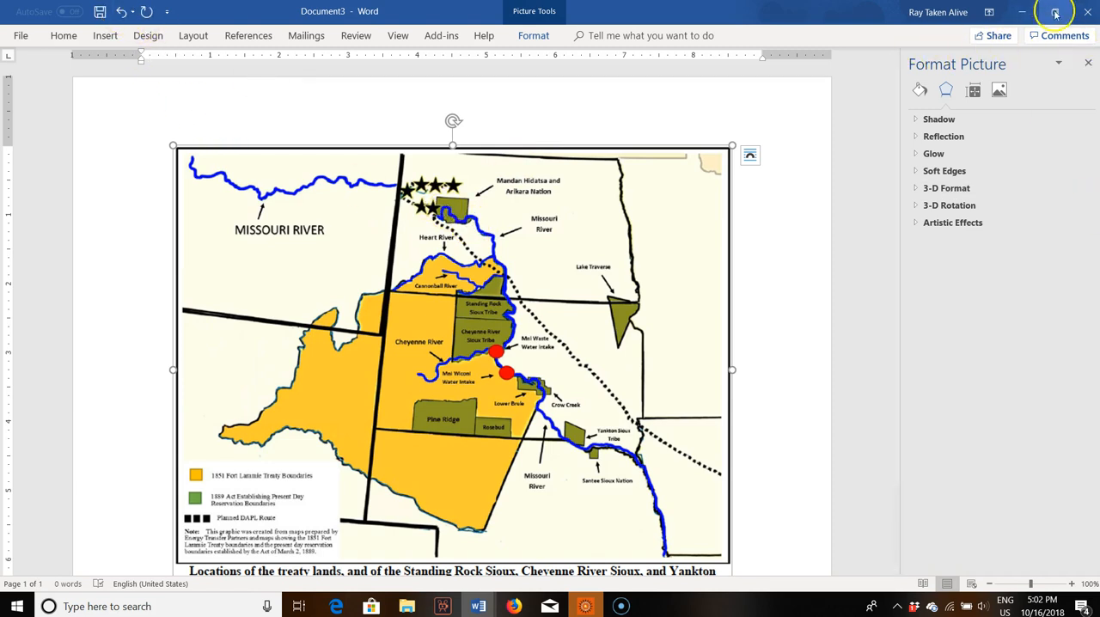
{"action": "left_click", "coordinate": [61, 35]}
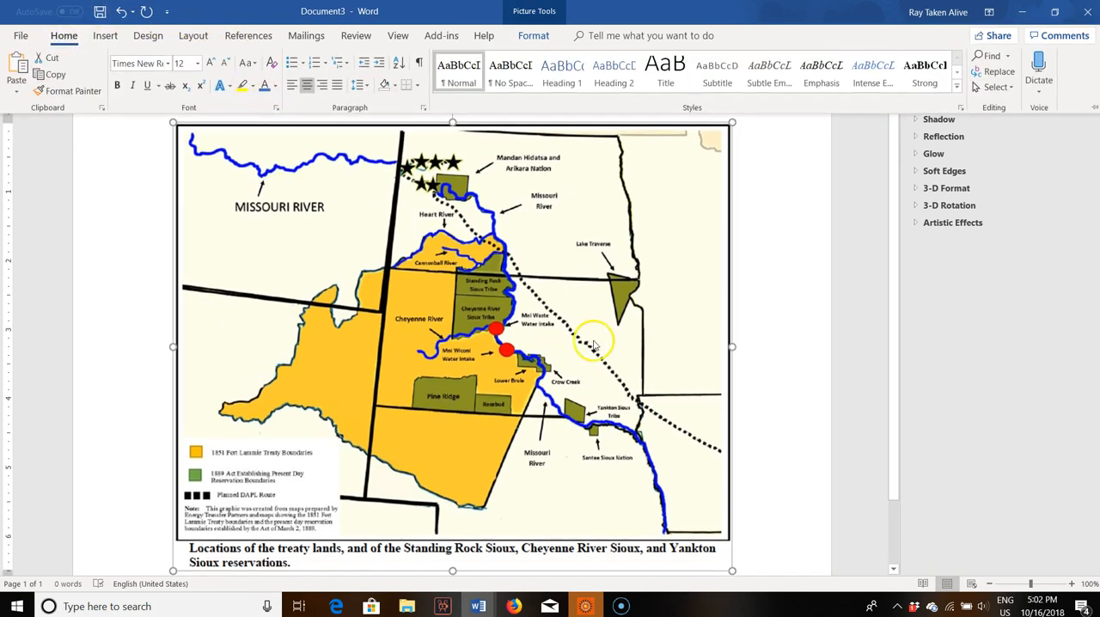
{"action": "left_click", "coordinate": [518, 294]}
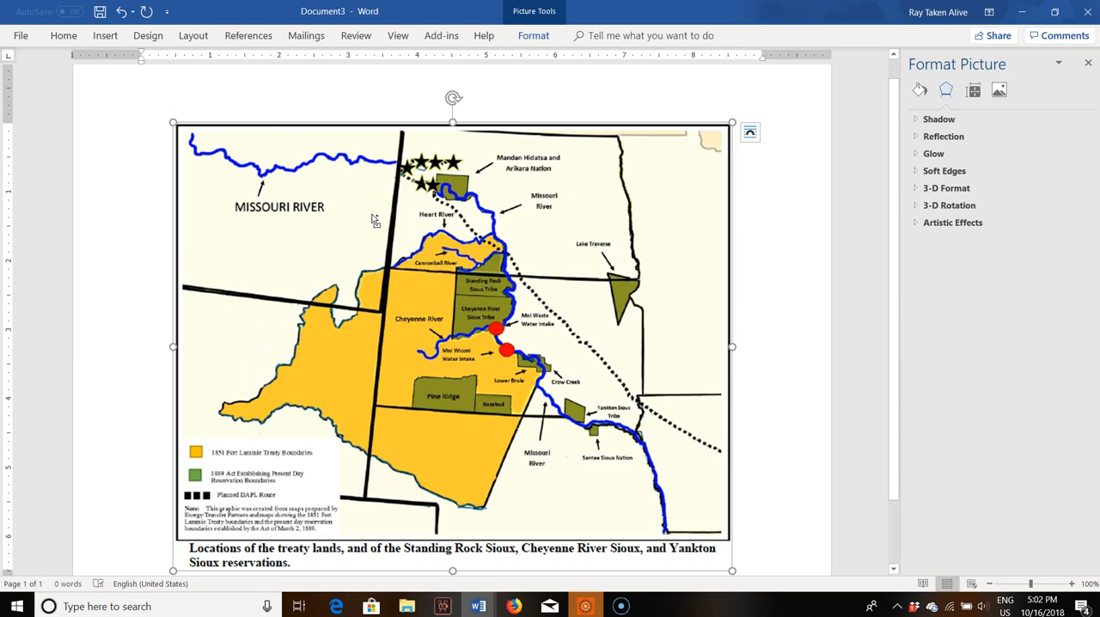
{"action": "left_click_drag", "start_coordinate": [372, 214], "coordinate": [372, 214]}
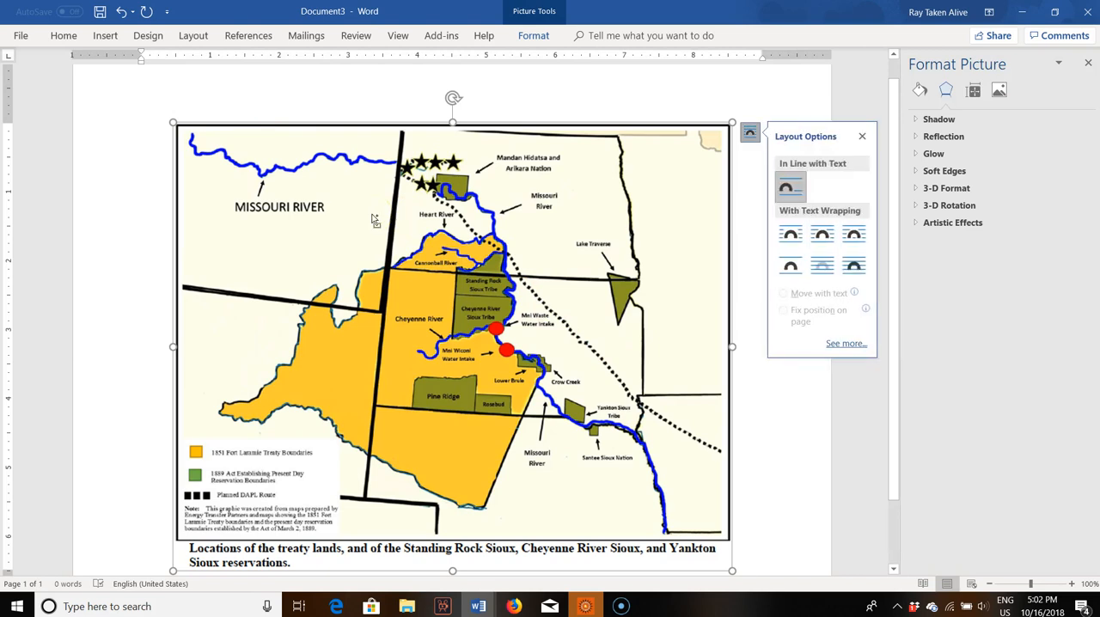
{"action": "left_click", "coordinate": [521, 155]}
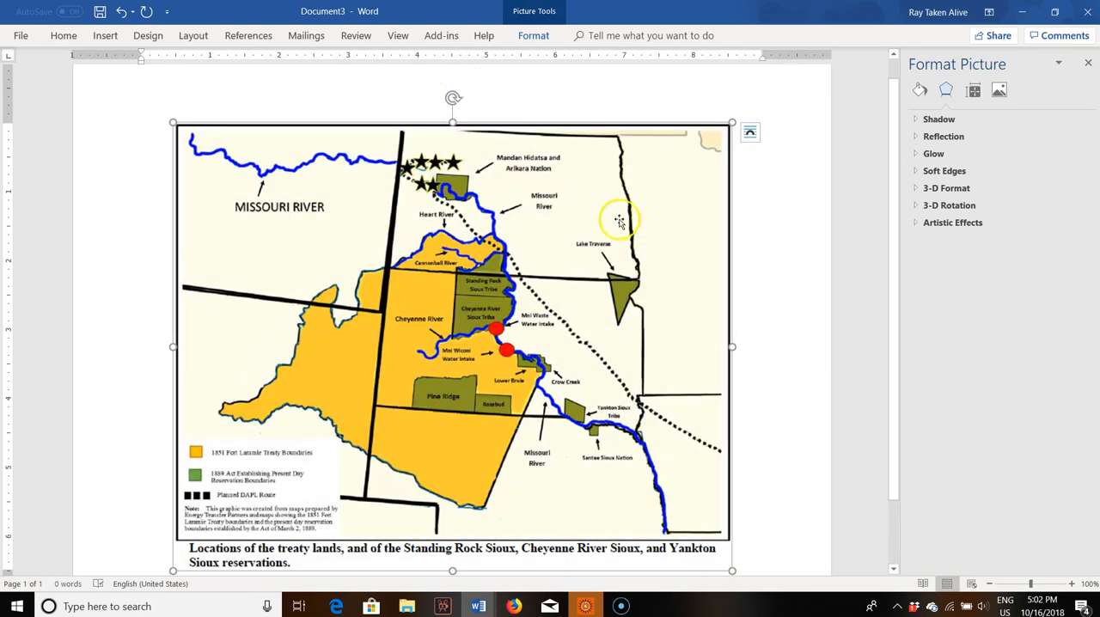
{"action": "left_click", "coordinate": [257, 108]}
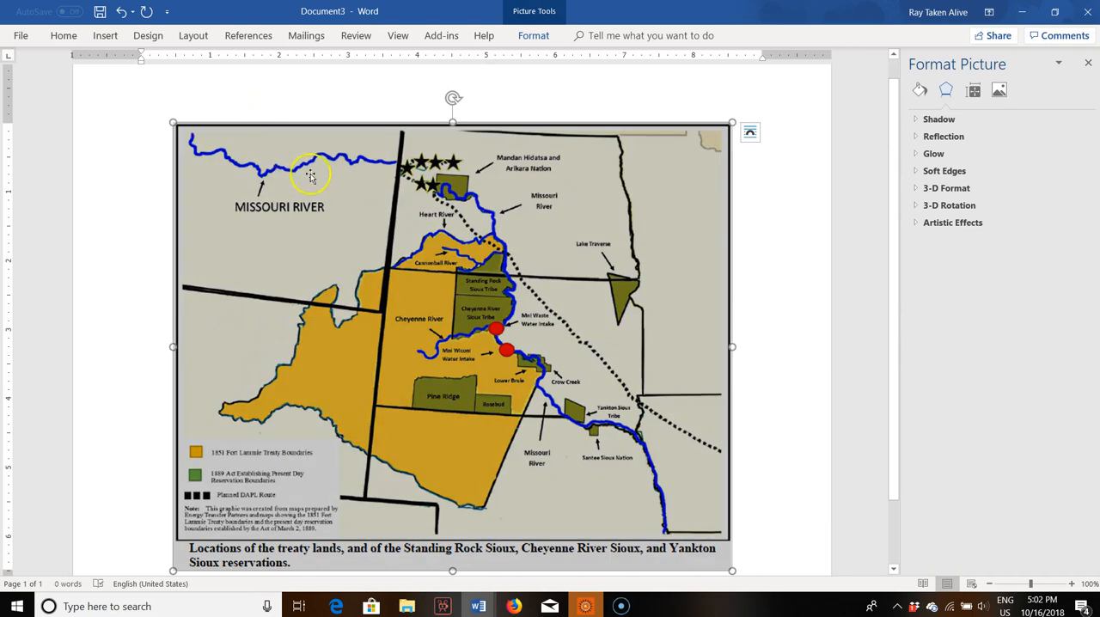
{"action": "left_click", "coordinate": [384, 123]}
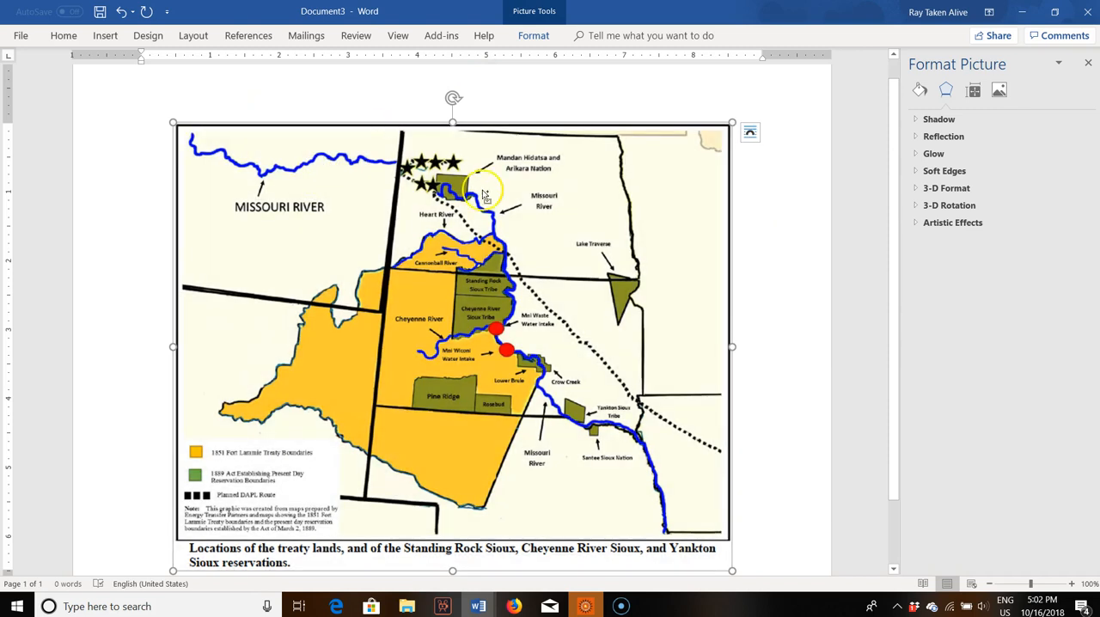
{"action": "key", "text": "ctrl+l"}
{"action": "key", "text": "ctrl+e"}
{"action": "scroll", "coordinate": [348, 490], "scroll_direction": "down", "scroll_amount": 1}
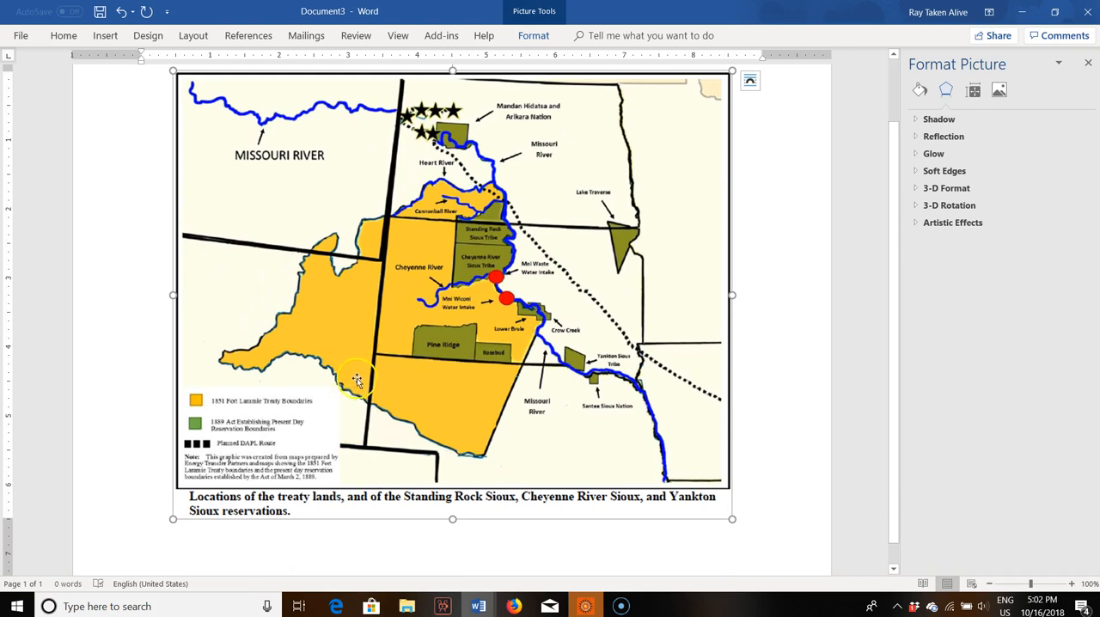
{"action": "scroll", "coordinate": [360, 409], "scroll_direction": "up", "scroll_amount": 1}
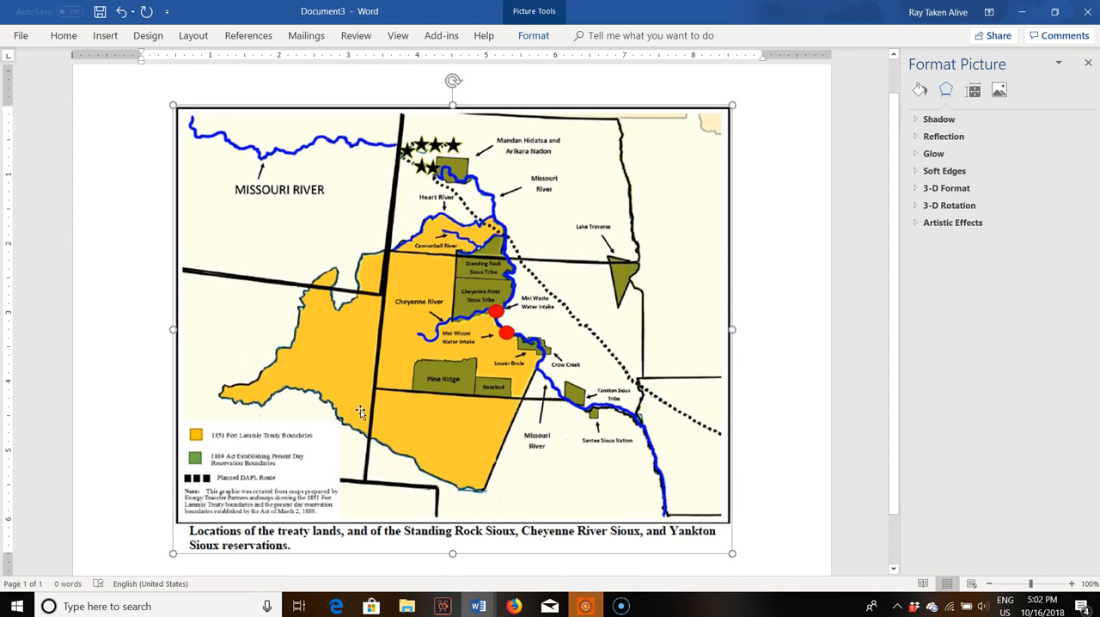
Step: Trace the orange 1851 Fort Laramie Treaty boundary on the map as one closed Freeform: Scribble shape
{"action": "left_click", "coordinate": [316, 76]}
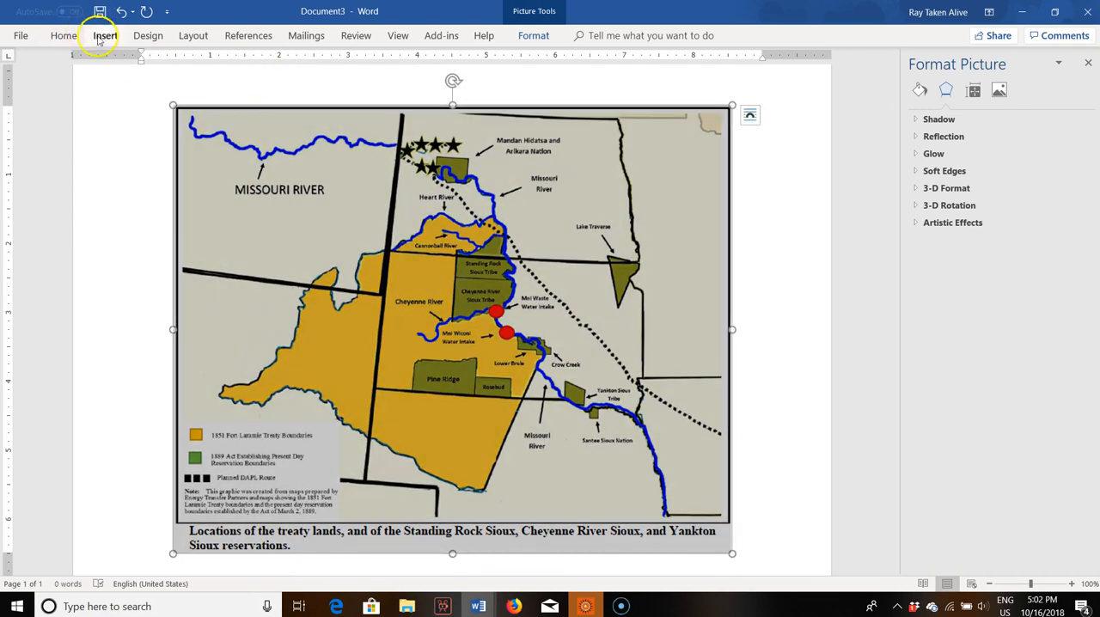
{"action": "left_click", "coordinate": [138, 123]}
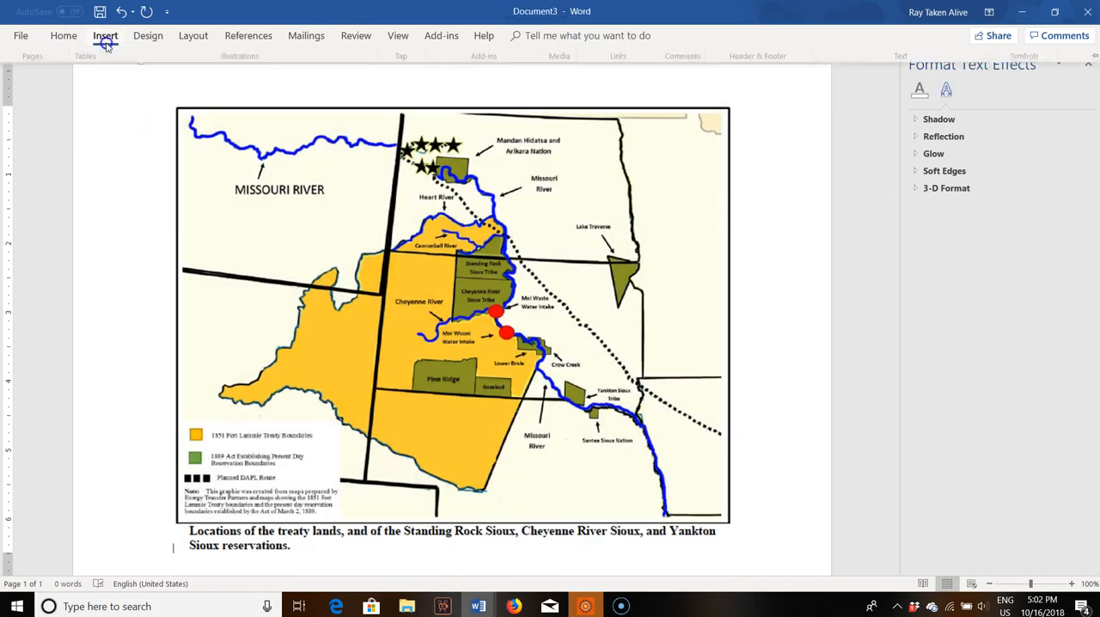
{"action": "left_click", "coordinate": [104, 36]}
{"action": "left_click", "coordinate": [188, 82]}
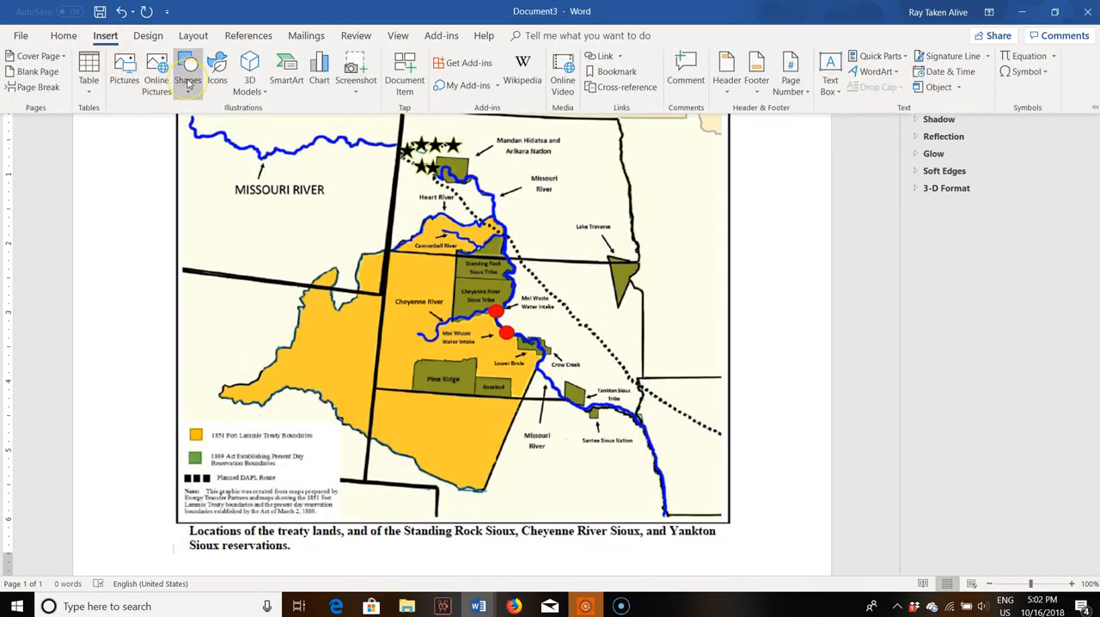
{"action": "left_click", "coordinate": [197, 126]}
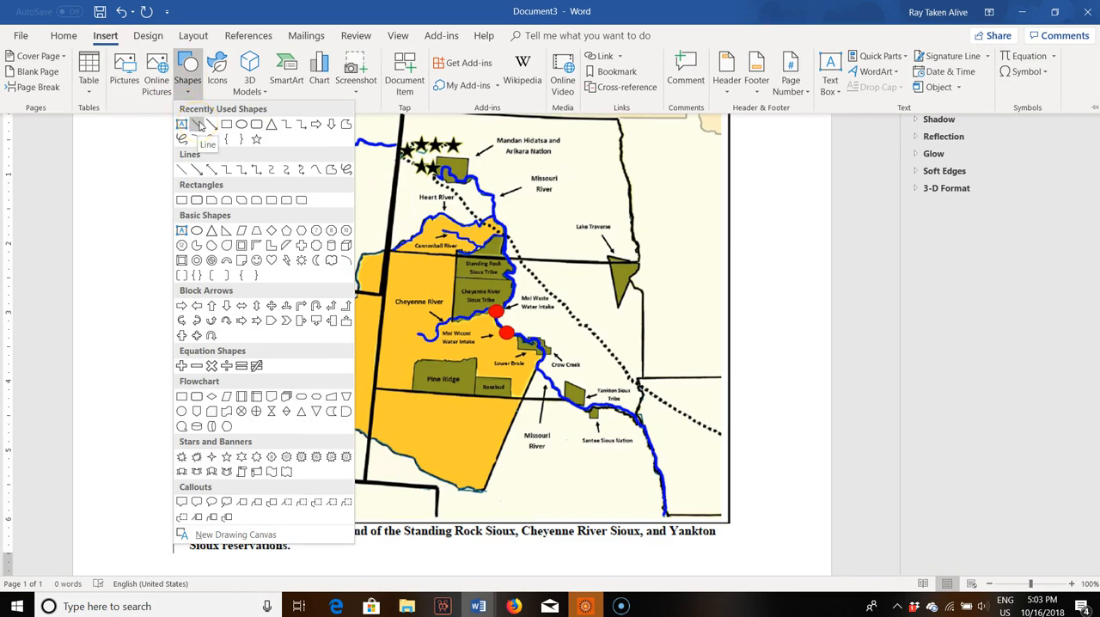
{"action": "left_click", "coordinate": [183, 139]}
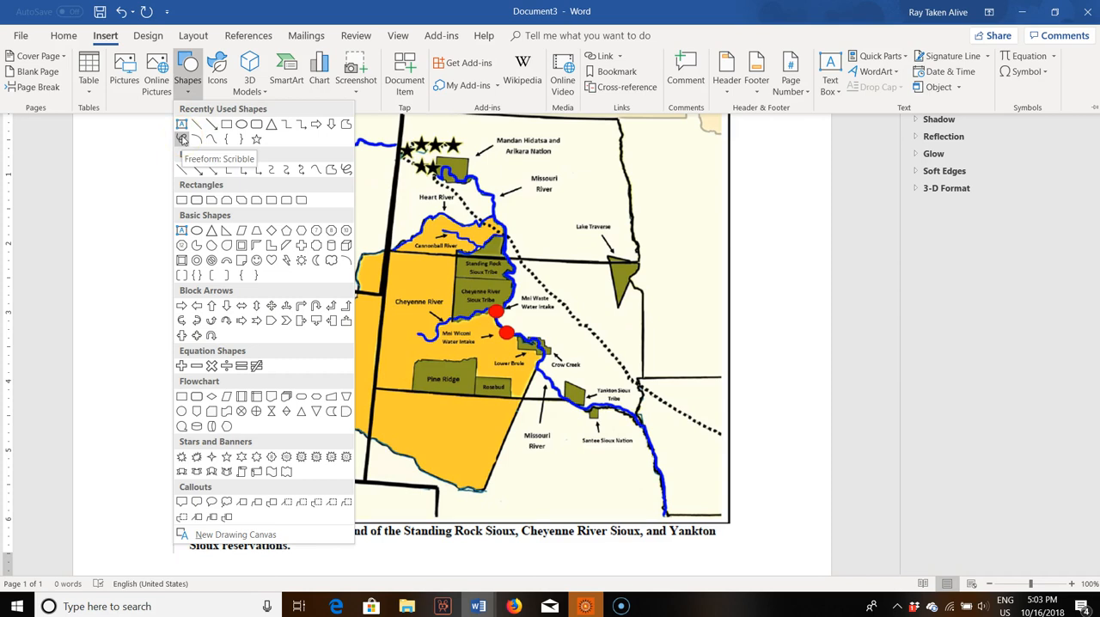
{"action": "left_click", "coordinate": [182, 139]}
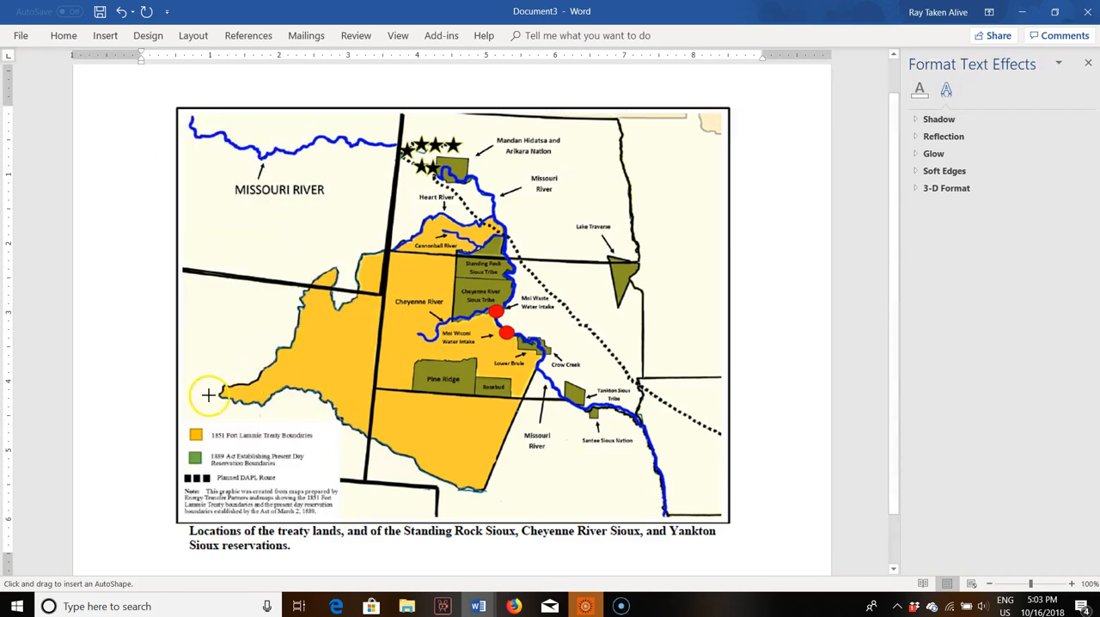
{"action": "left_click_drag", "start_coordinate": [220, 395], "coordinate": [293, 340]}
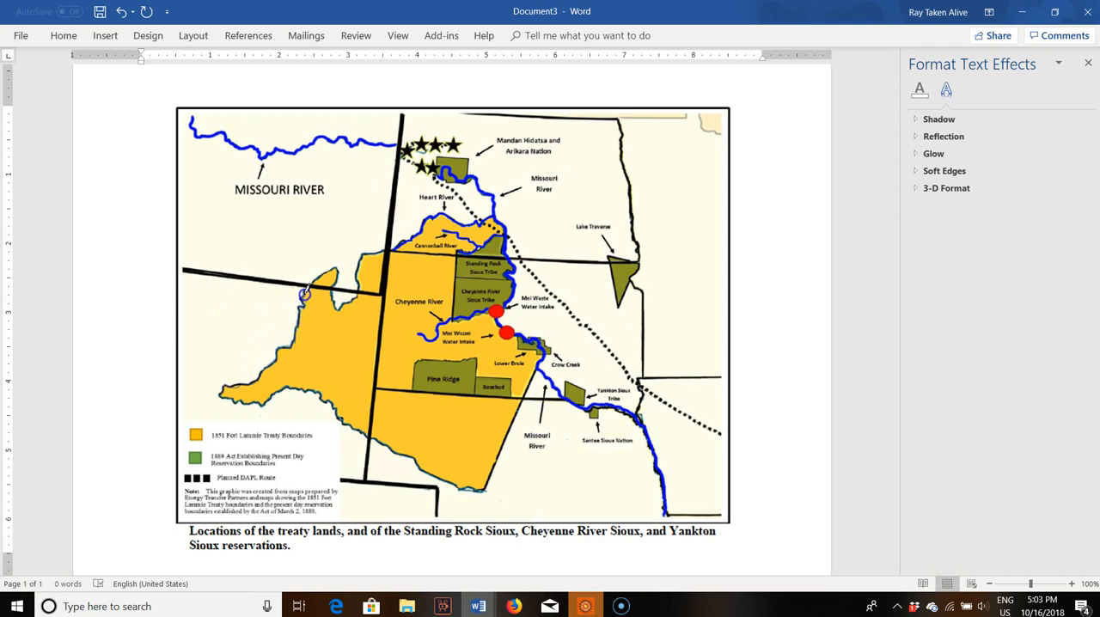
{"action": "left_click_drag", "start_coordinate": [315, 278], "coordinate": [336, 268]}
{"action": "left_click_drag", "start_coordinate": [335, 298], "coordinate": [338, 305]}
{"action": "left_click_drag", "start_coordinate": [356, 270], "coordinate": [382, 248]}
{"action": "left_click_drag", "start_coordinate": [443, 210], "coordinate": [477, 222]}
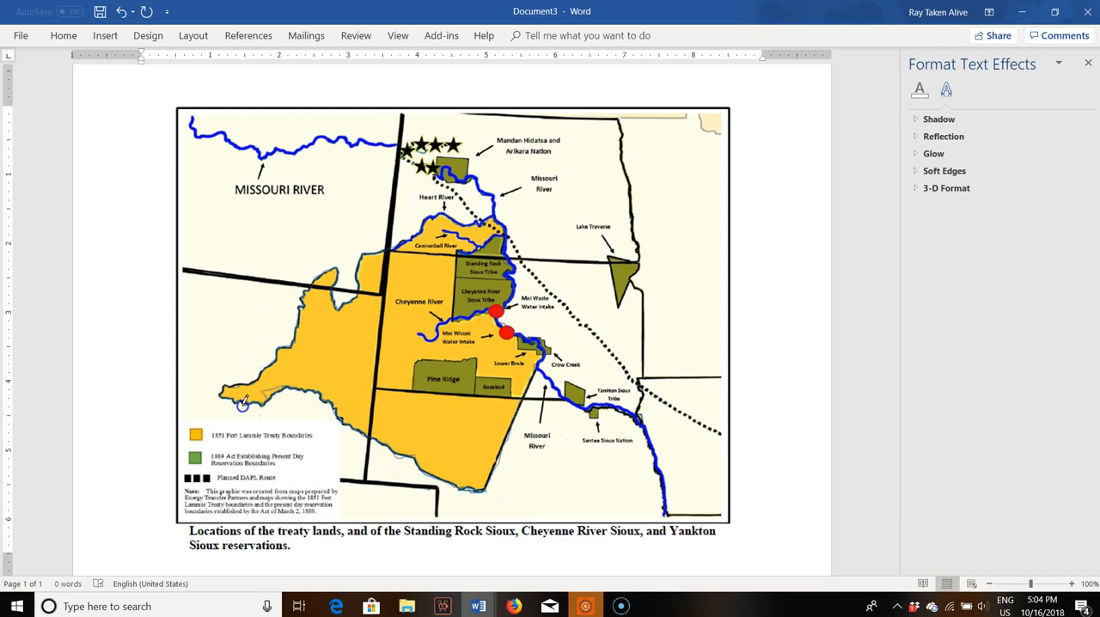
{"action": "left_click", "coordinate": [222, 395]}
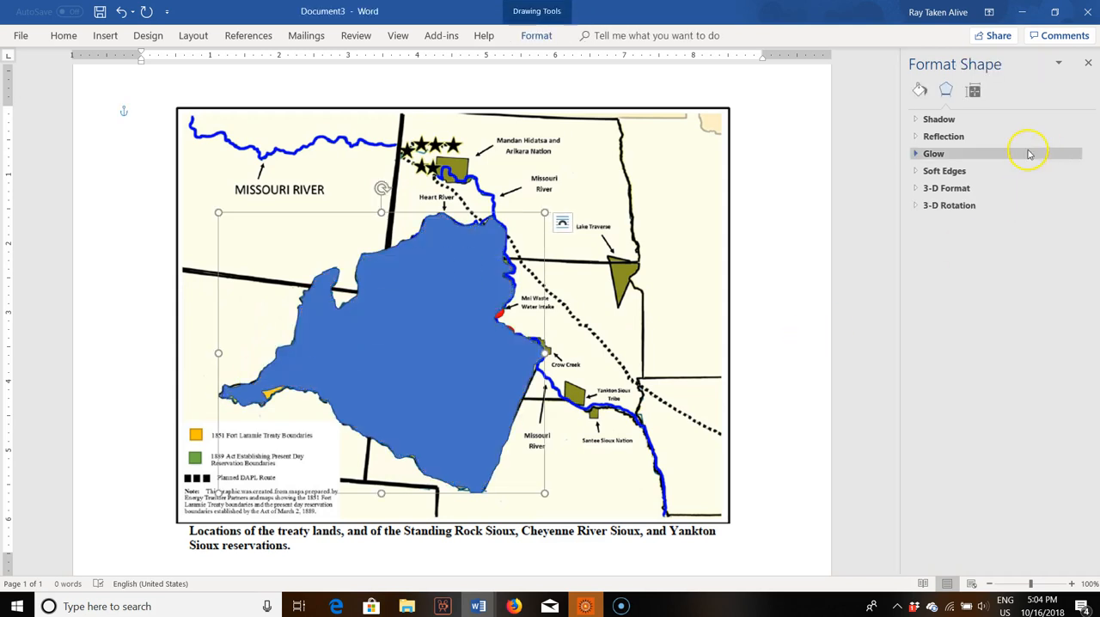
Step: Set the traced treaty boundary shape to No fill, keeping only its outline, and deselect it
{"action": "left_click", "coordinate": [919, 89]}
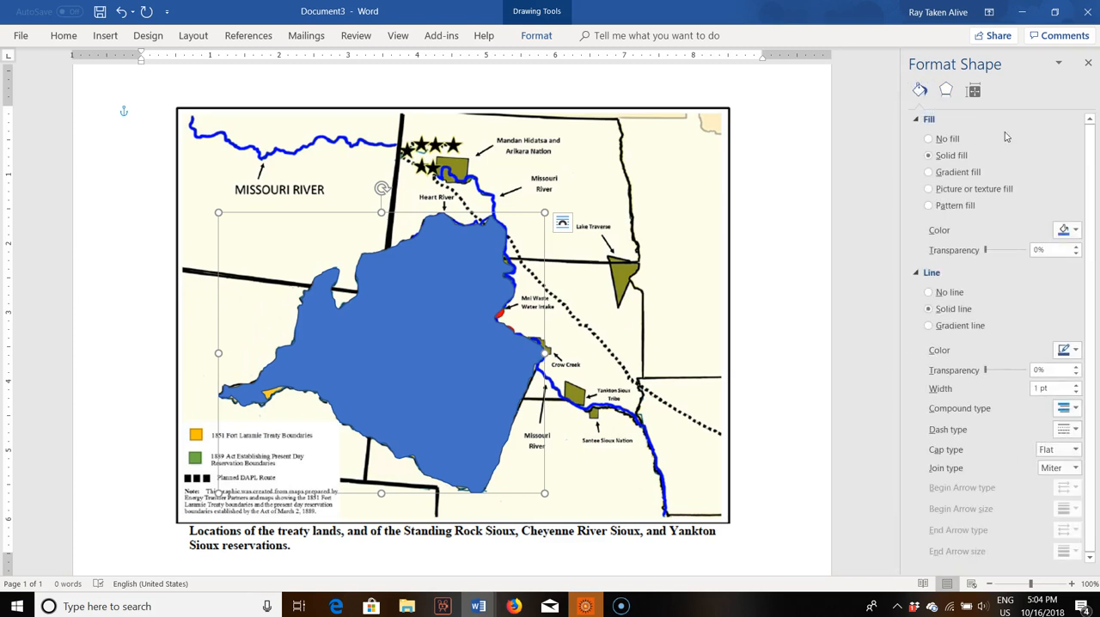
{"action": "left_click", "coordinate": [948, 139]}
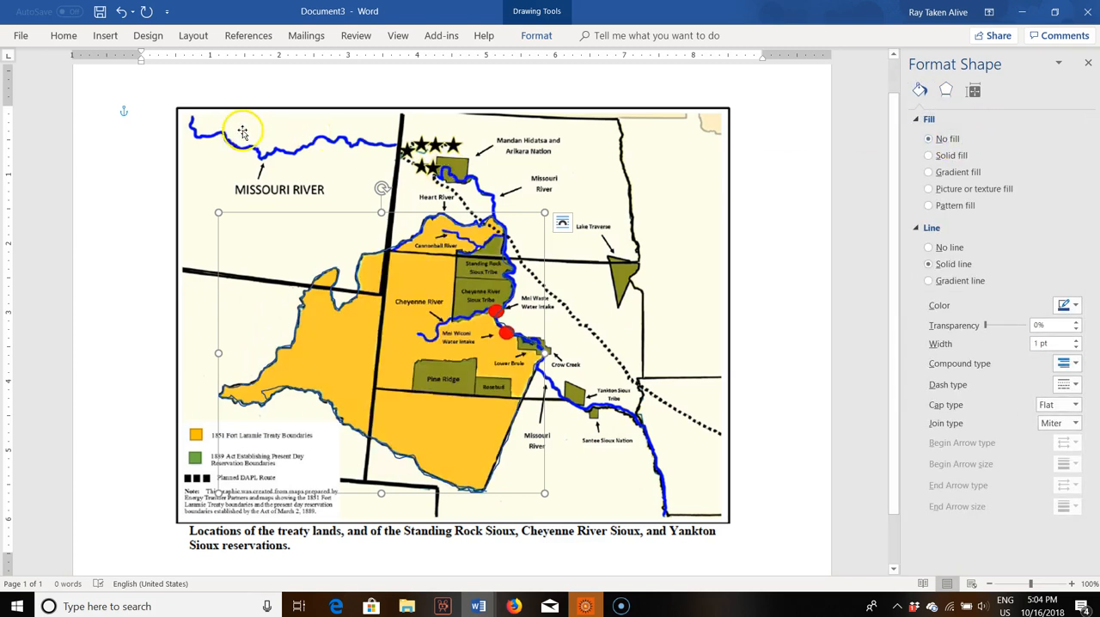
{"action": "triple_click", "coordinate": [114, 202]}
{"action": "left_click", "coordinate": [747, 302]}
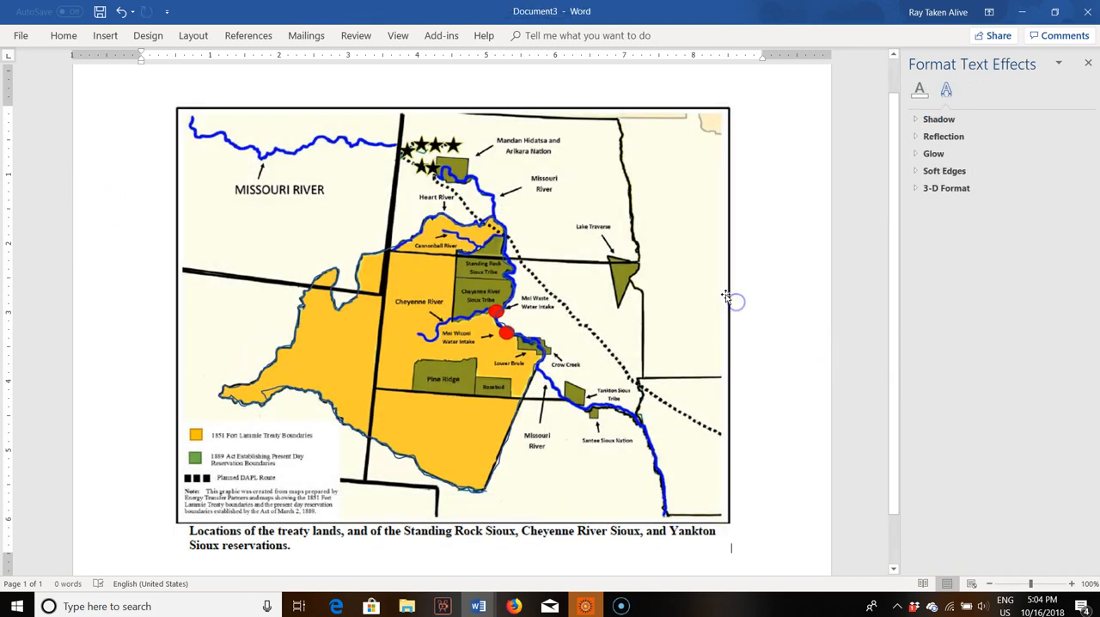
Step: Remove the map picture to view the traced outline on its own, and paste the picture back beneath it
{"action": "left_click", "coordinate": [726, 290]}
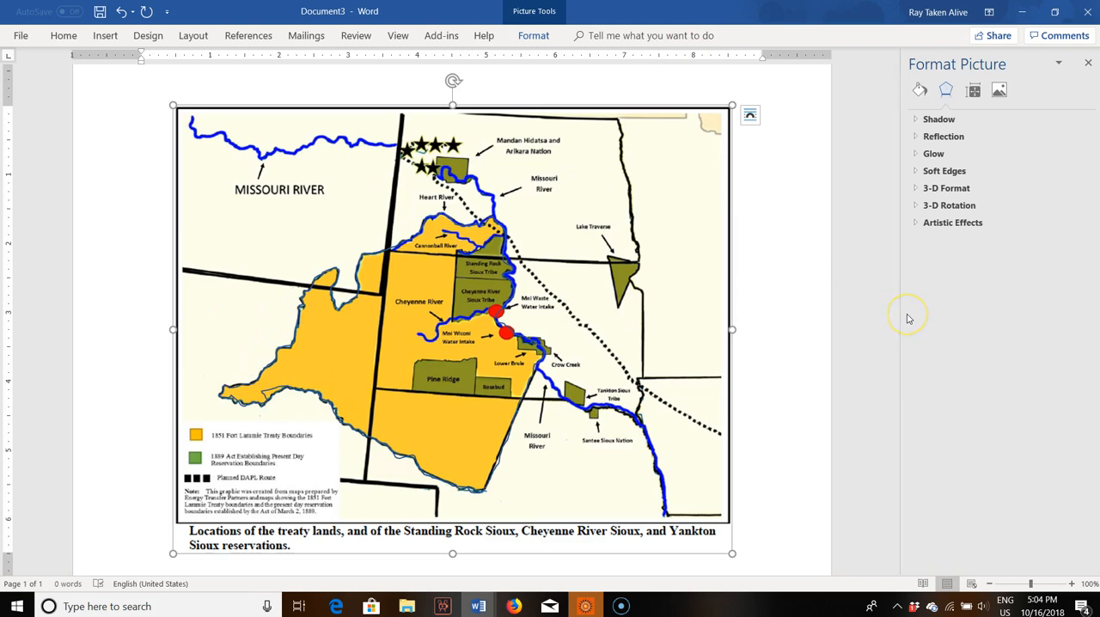
{"action": "key", "text": "Delete"}
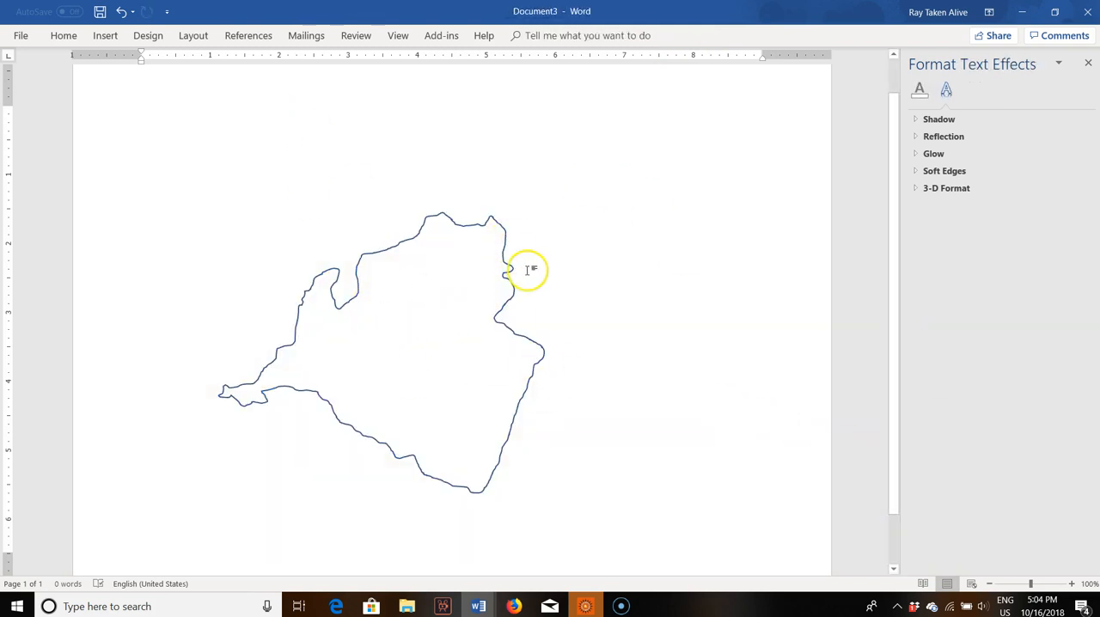
{"action": "key", "text": "ctrl+v"}
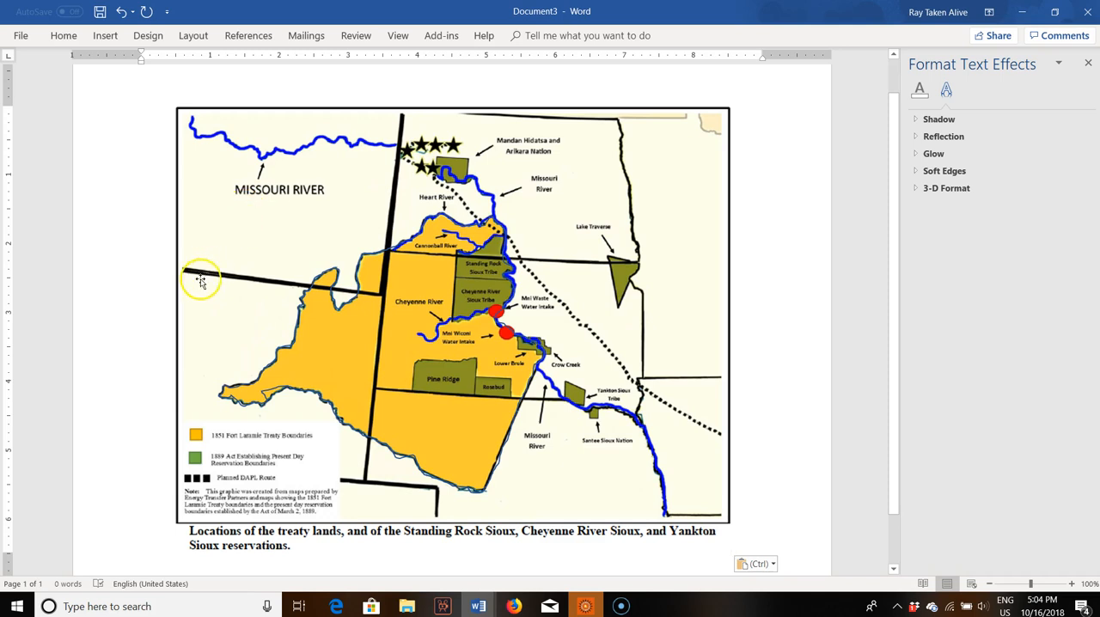
Step: Draw a straight line over the western state border, from the map's west edge to the long north-south border
{"action": "left_click", "coordinate": [105, 35]}
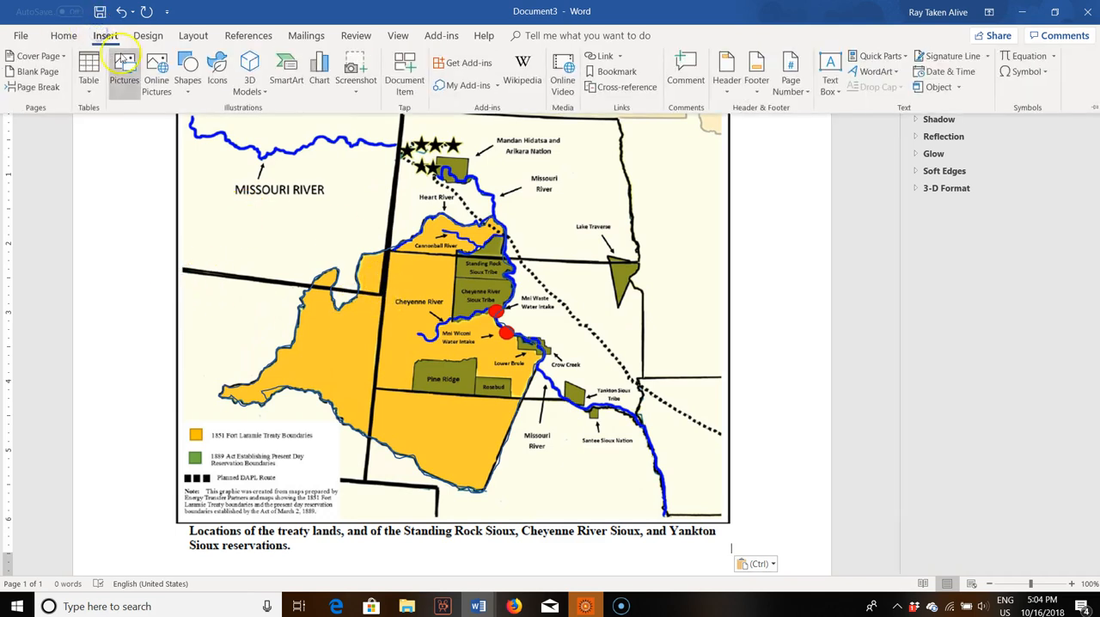
{"action": "left_click", "coordinate": [187, 80]}
{"action": "left_click", "coordinate": [194, 128]}
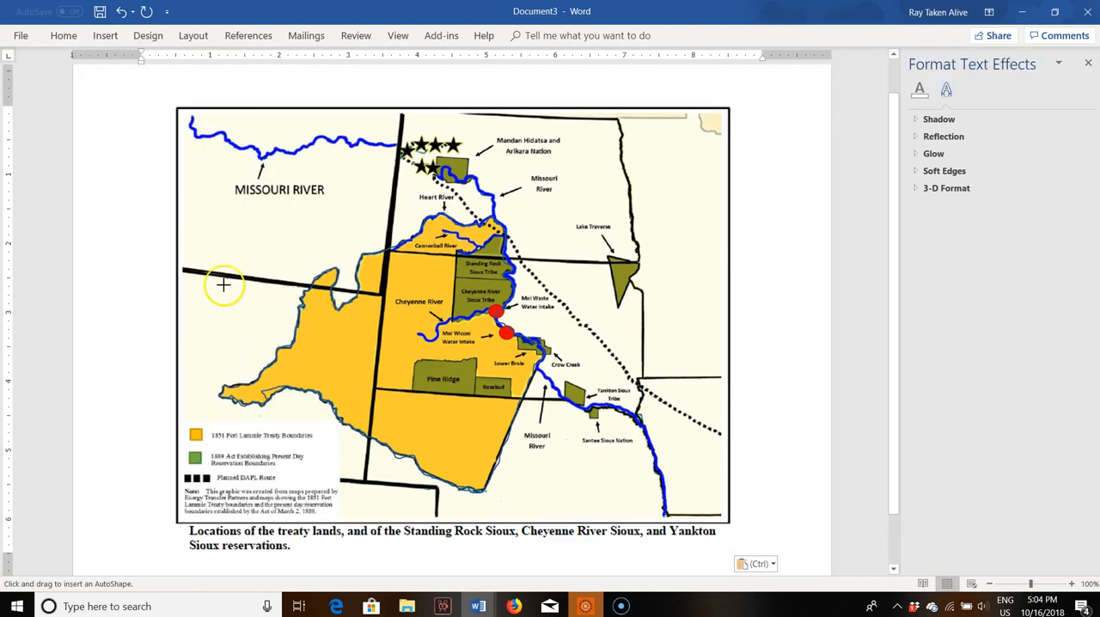
{"action": "left_click_drag", "start_coordinate": [177, 268], "coordinate": [384, 294]}
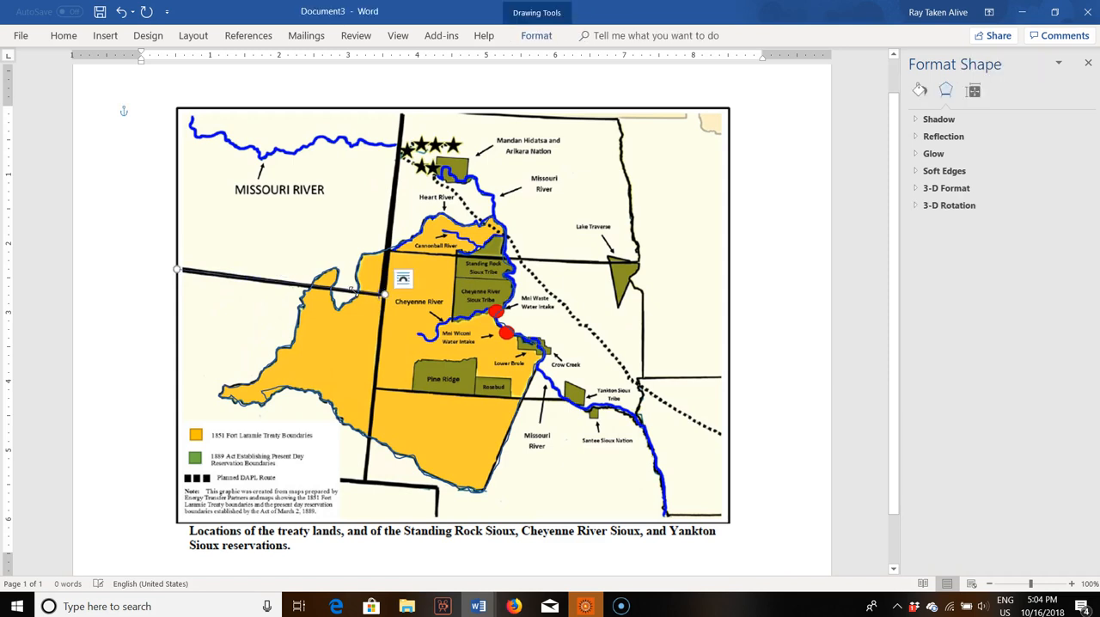
Step: Draw a straight line along the long north-south state border, from its southern end up to the map's north edge
{"action": "left_click", "coordinate": [102, 33]}
{"action": "left_click", "coordinate": [187, 67]}
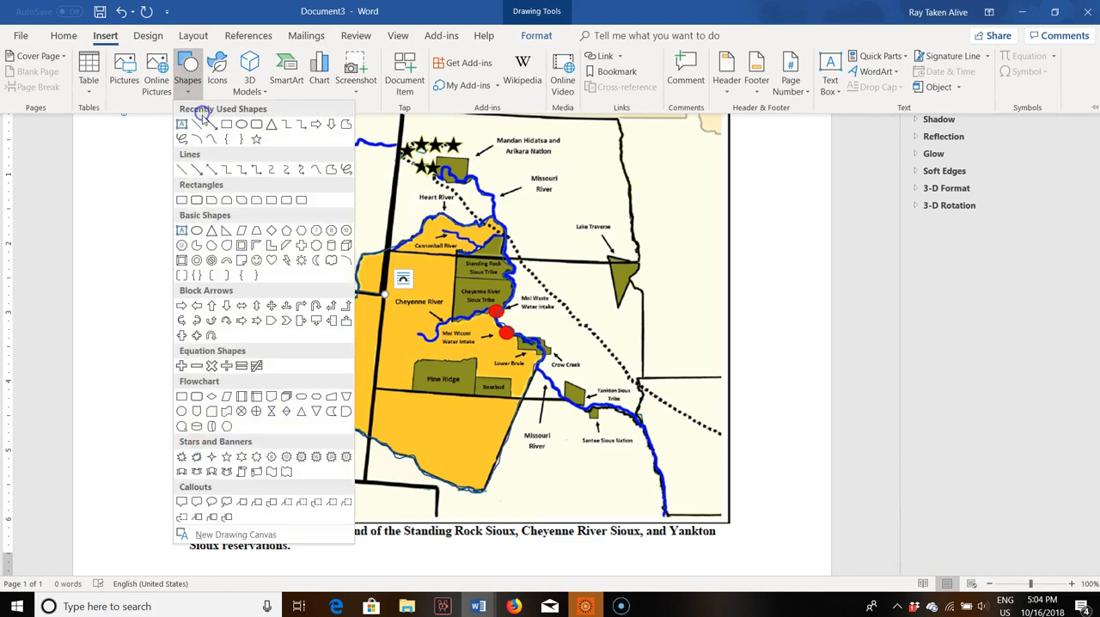
{"action": "left_click", "coordinate": [195, 127]}
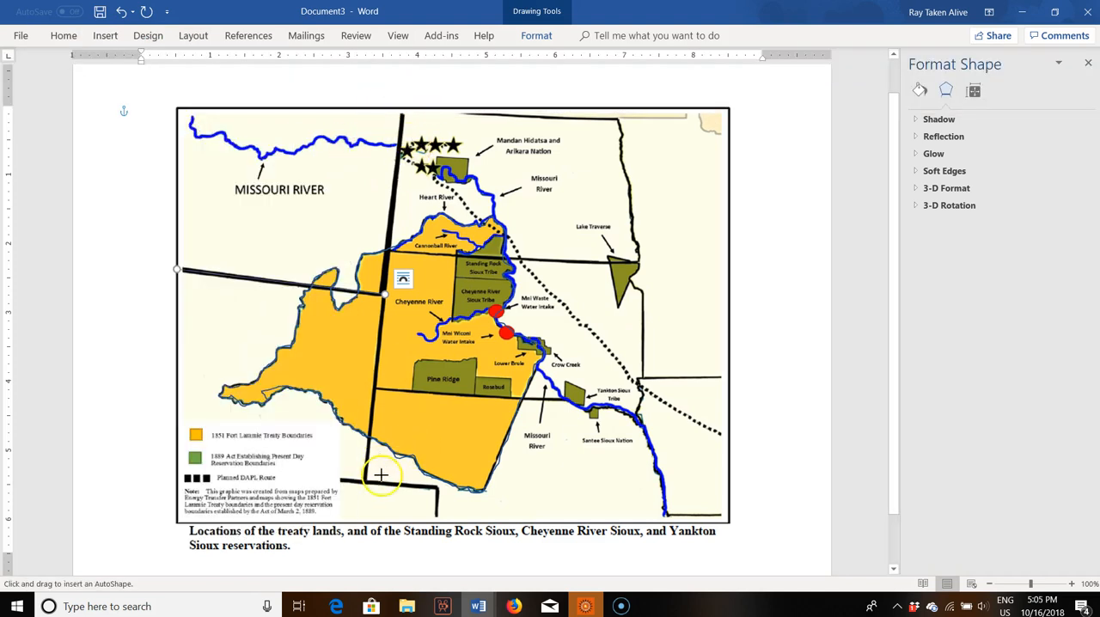
{"action": "left_click_drag", "start_coordinate": [350, 460], "coordinate": [403, 109]}
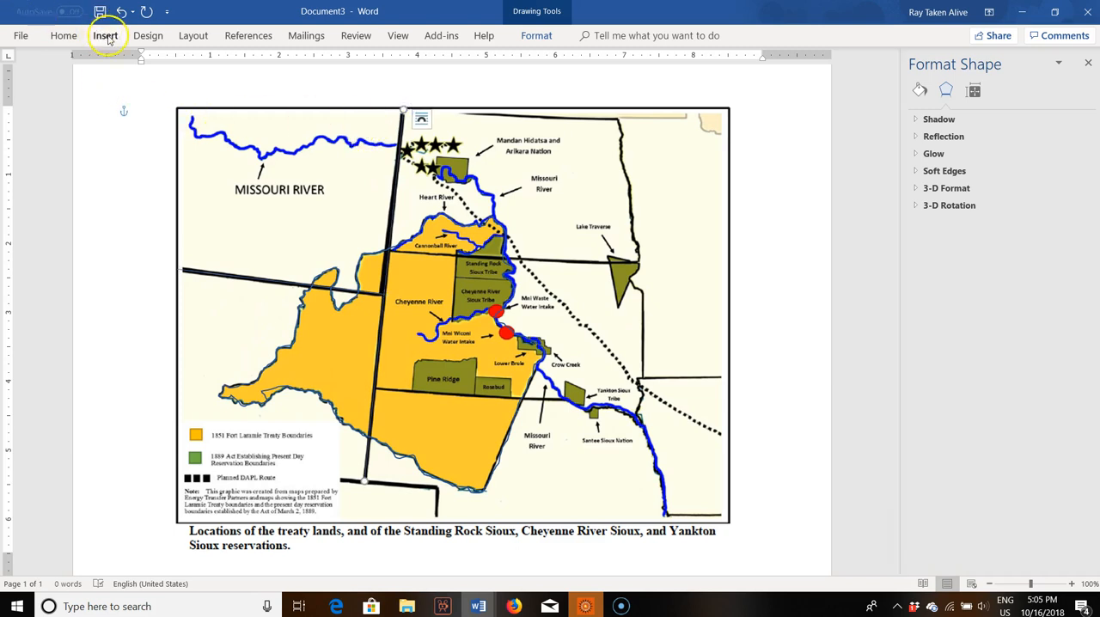
Step: Draw a straight line along the state border north of Standing Rock, from the north-south border east to Lake Traverse
{"action": "left_click", "coordinate": [105, 36]}
{"action": "left_click", "coordinate": [187, 74]}
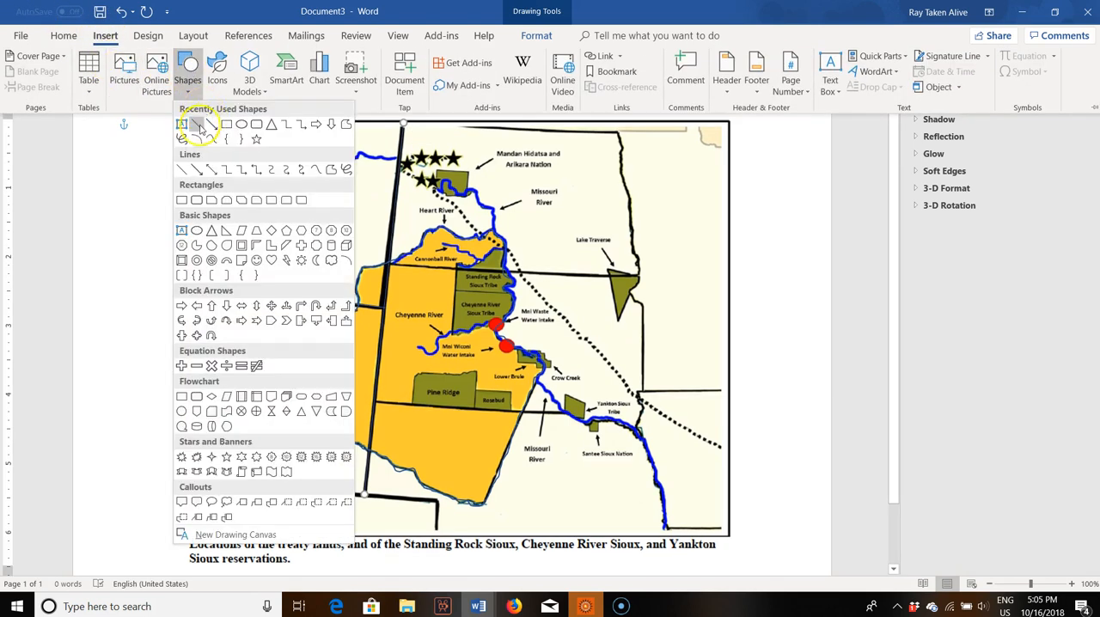
{"action": "left_click", "coordinate": [197, 125]}
{"action": "left_click_drag", "start_coordinate": [388, 263], "coordinate": [640, 277]}
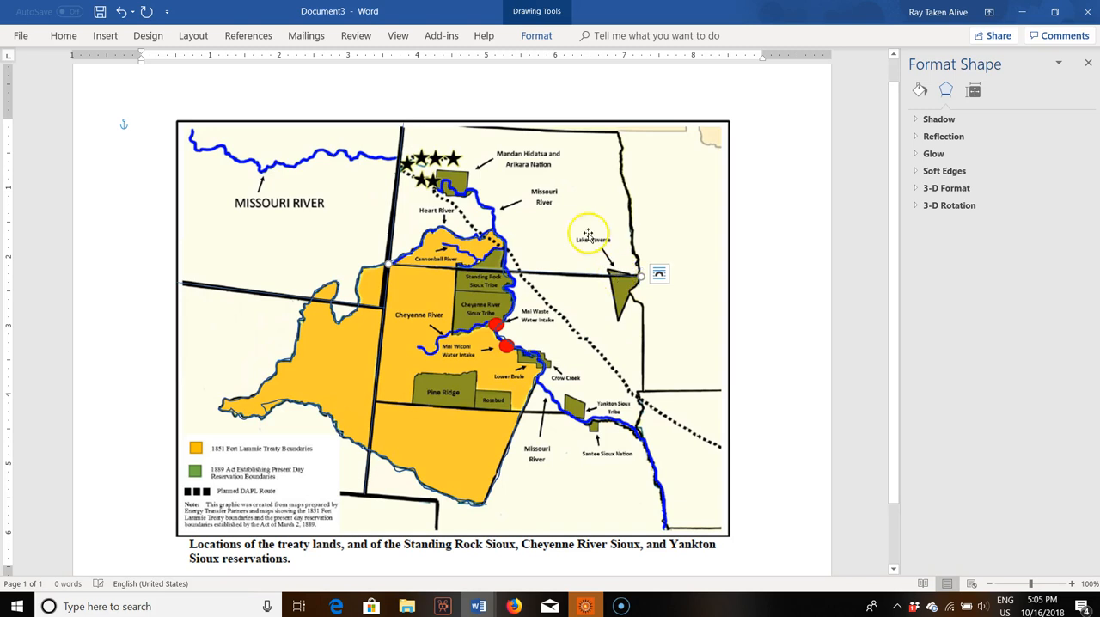
{"action": "left_click", "coordinate": [115, 17]}
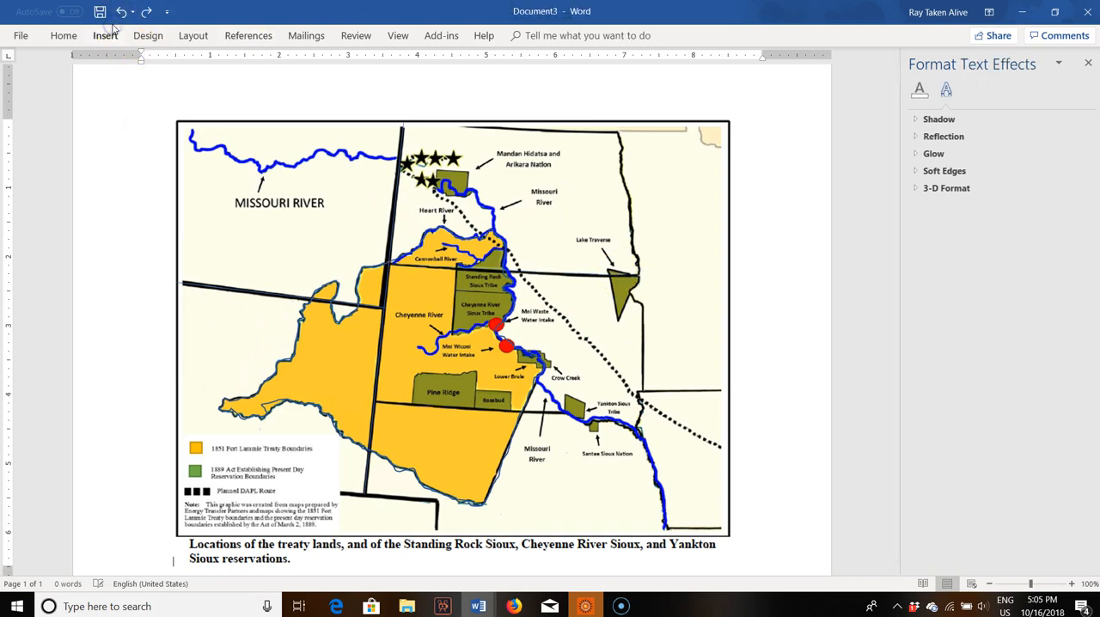
{"action": "left_click", "coordinate": [146, 11]}
Step: Draw a straight line along the state border south of Pine Ridge and Rosebud, from the north-south border east to the Missouri River
{"action": "left_click", "coordinate": [106, 36]}
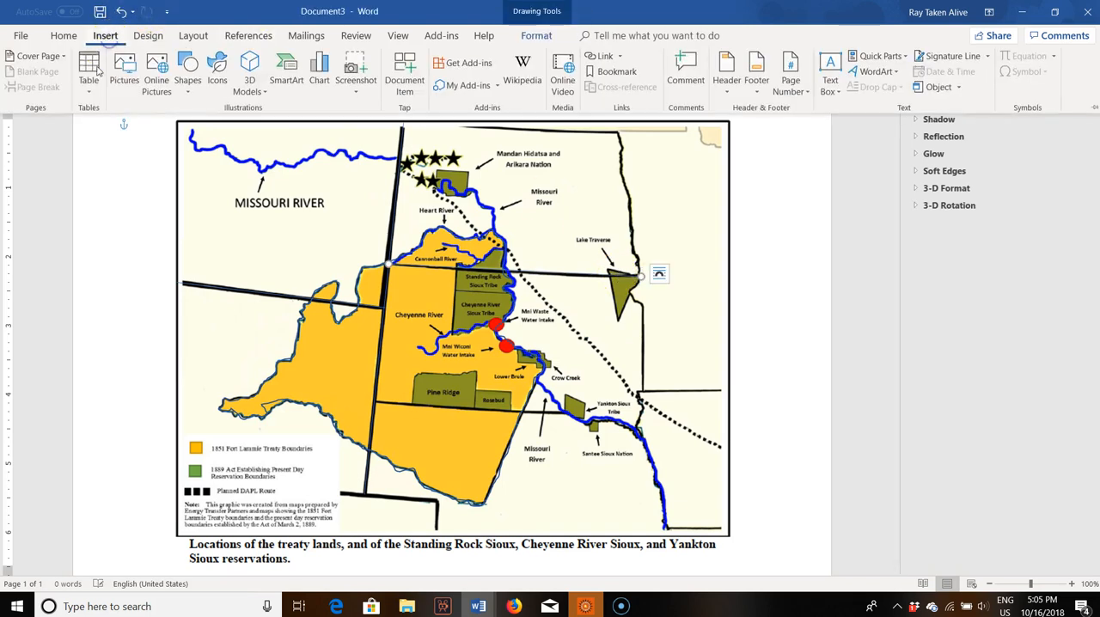
{"action": "left_click", "coordinate": [186, 76]}
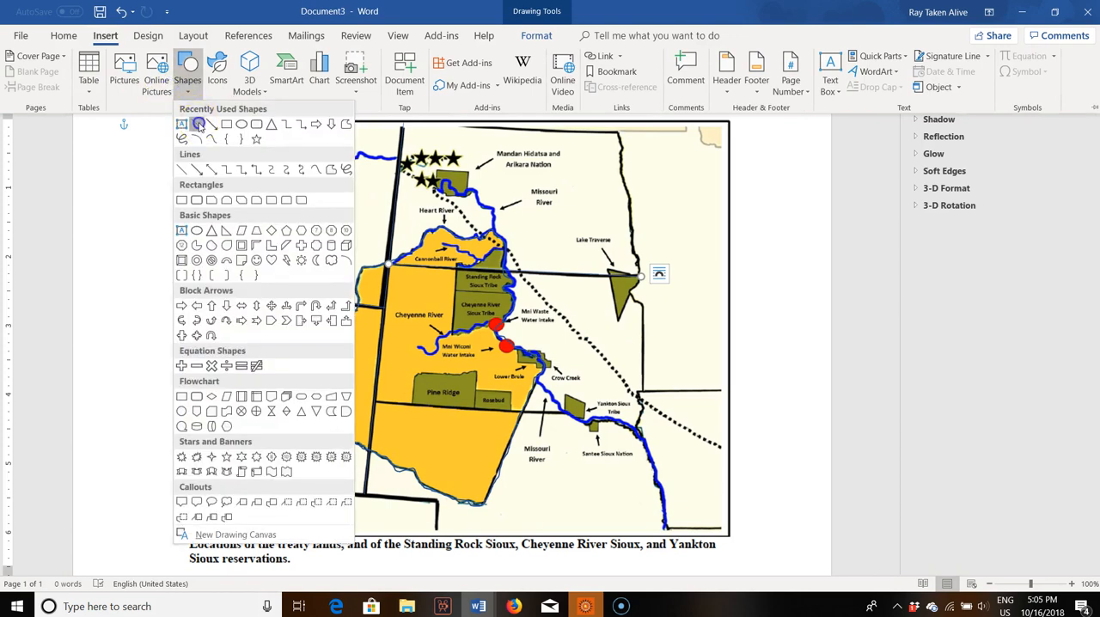
{"action": "left_click", "coordinate": [197, 124]}
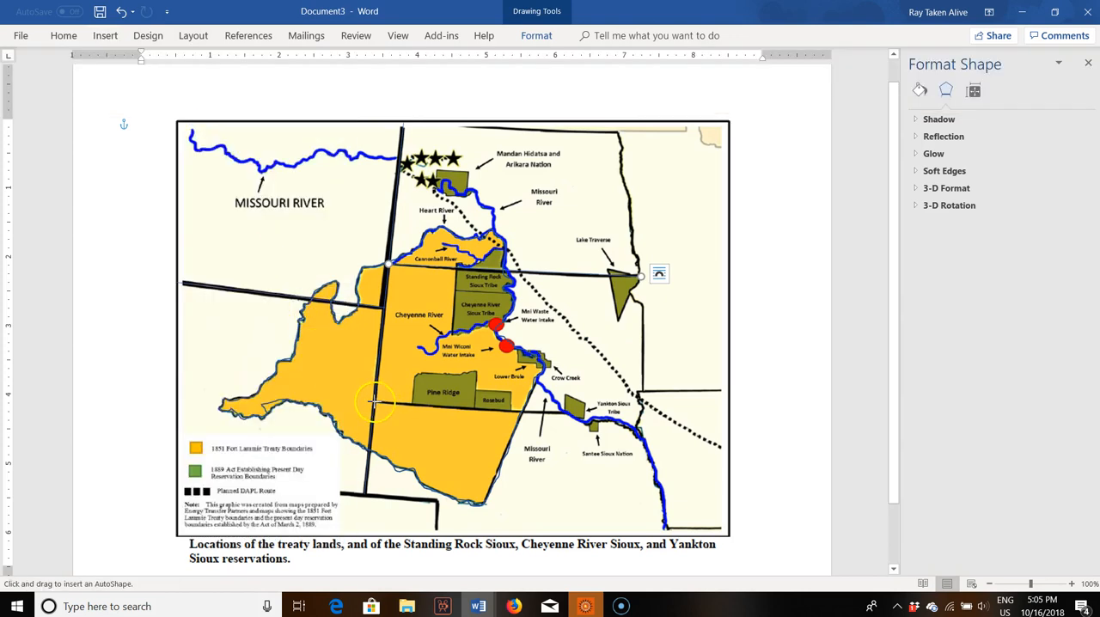
{"action": "mouse_move", "coordinate": [375, 401]}
{"action": "left_mouse_down"}
{"action": "mouse_move", "coordinate": [418, 414]}
{"action": "mouse_move", "coordinate": [613, 419]}
{"action": "mouse_move", "coordinate": [554, 417]}
{"action": "mouse_move", "coordinate": [566, 414]}
{"action": "left_mouse_up"}
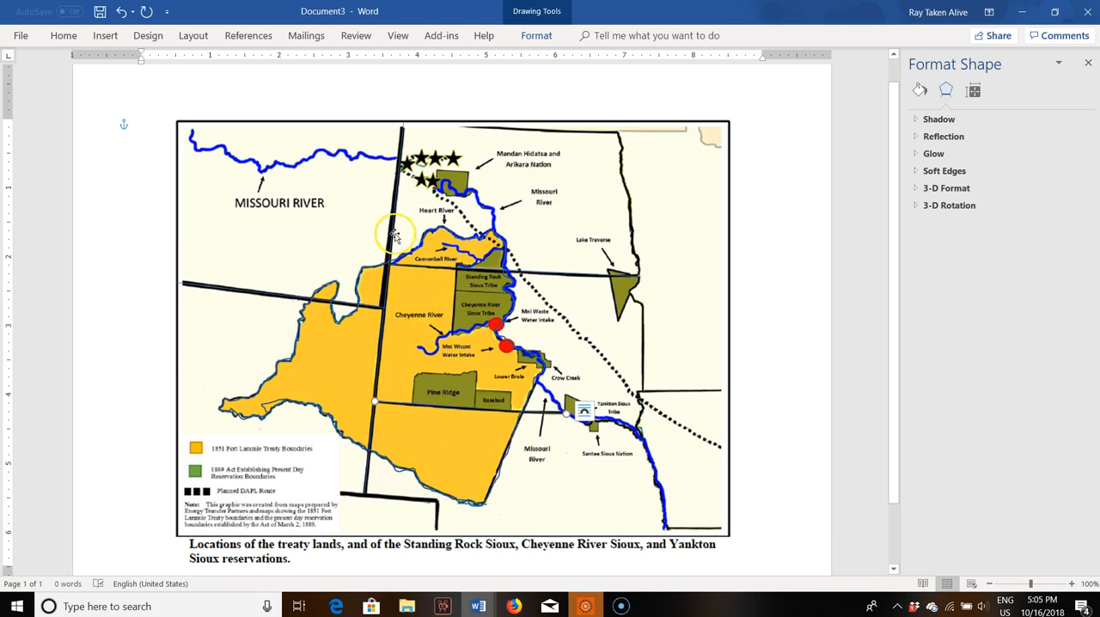
Step: Draw a straight line along the map's northern state border, from the northeast corner west to the top of the long north-south border
{"action": "left_click", "coordinate": [518, 129]}
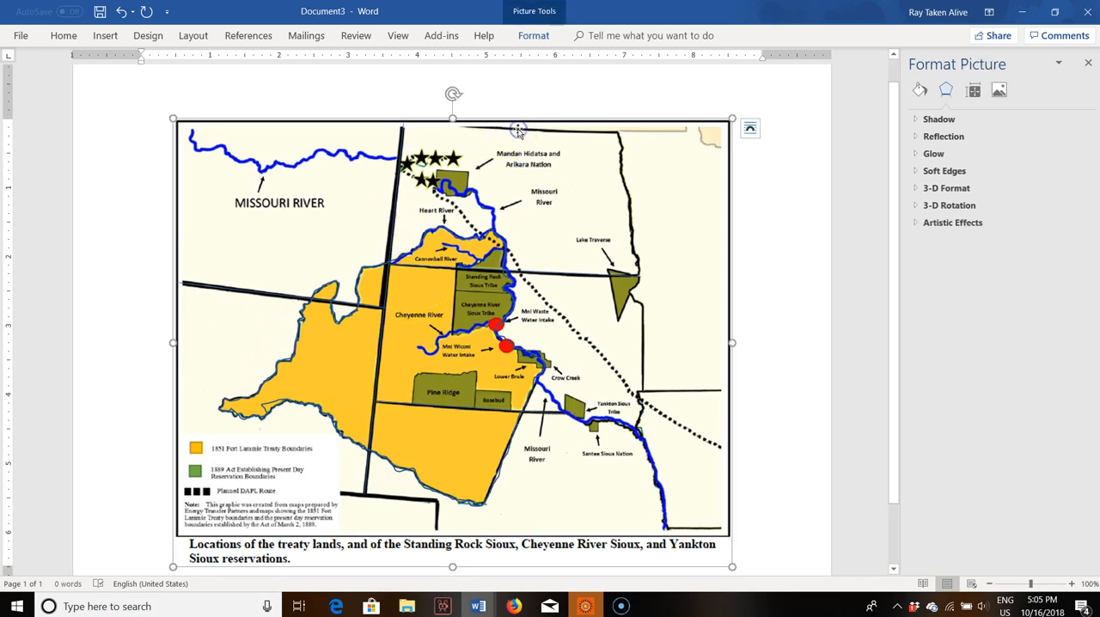
{"action": "left_click", "coordinate": [105, 35]}
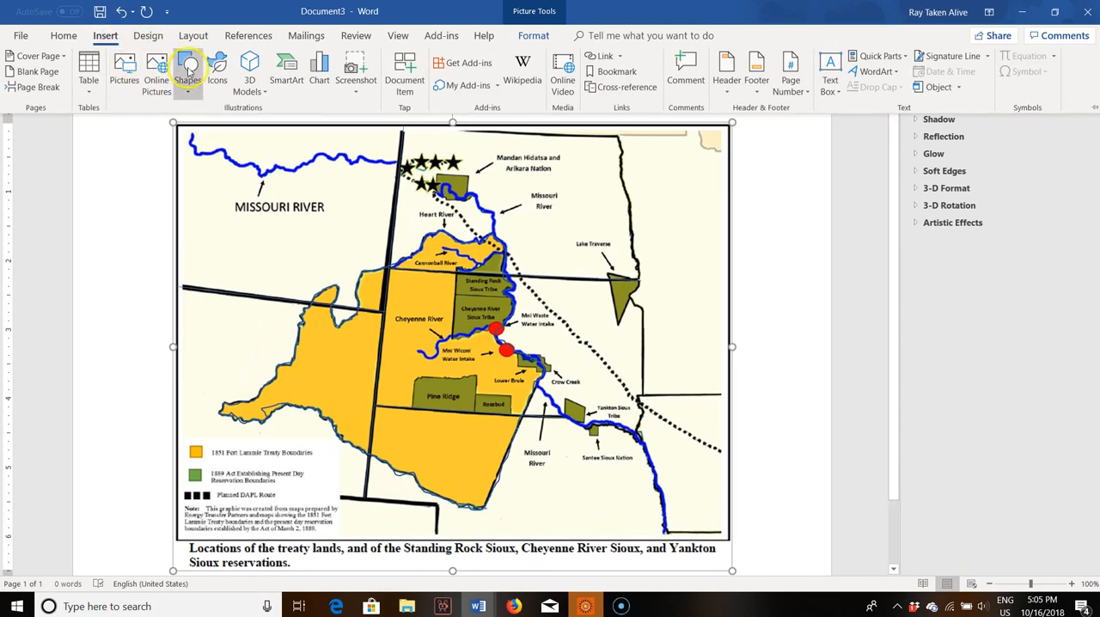
{"action": "left_click", "coordinate": [187, 76]}
{"action": "left_click", "coordinate": [206, 138]}
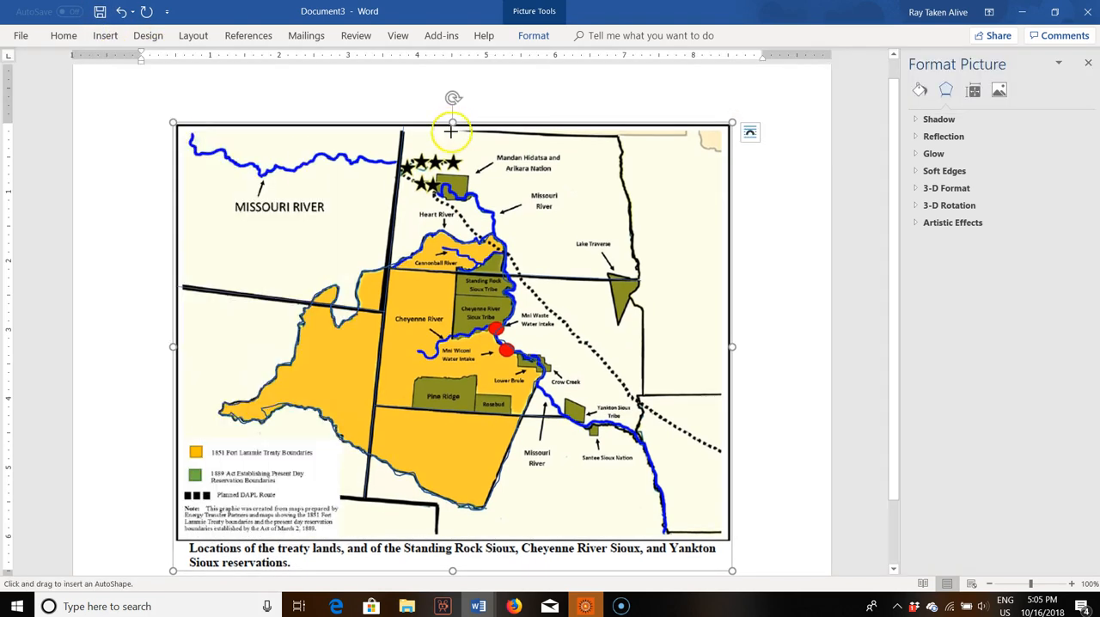
{"action": "left_click_drag", "start_coordinate": [616, 134], "coordinate": [403, 126]}
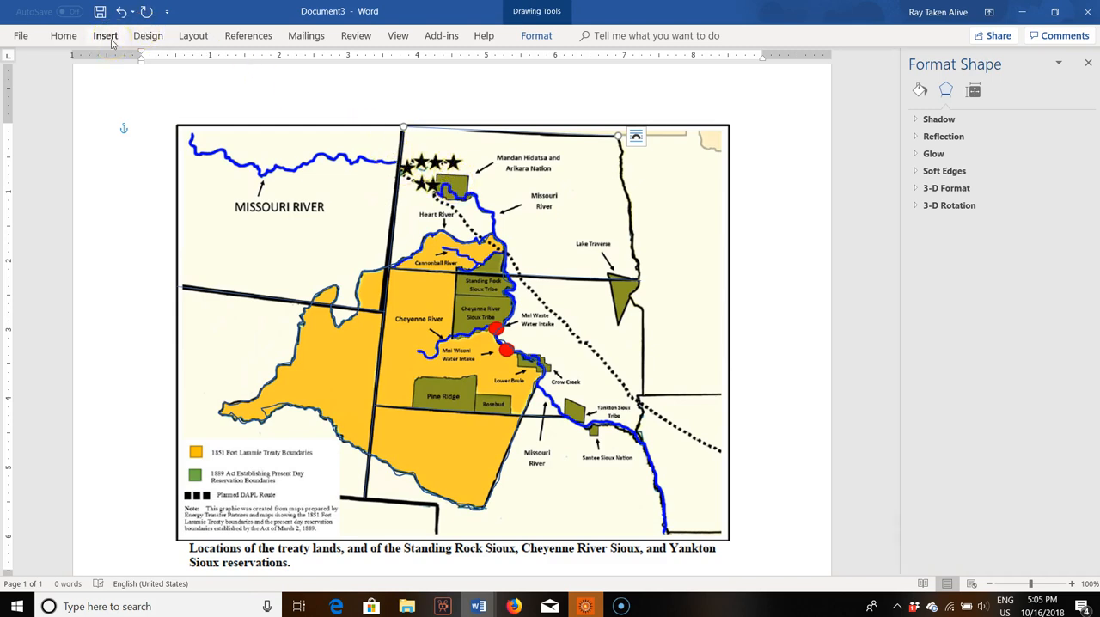
Step: Trace the winding eastern state border with a freehand line, from the northeast corner past Lake Traverse down to the map's south edge
{"action": "left_click", "coordinate": [64, 35]}
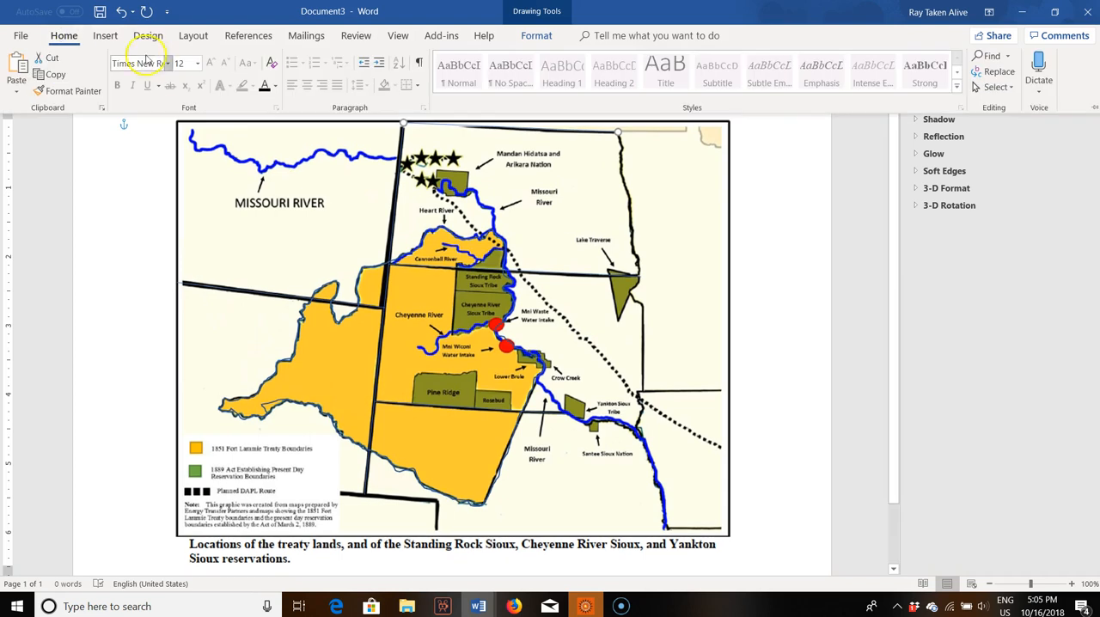
{"action": "left_click", "coordinate": [105, 35]}
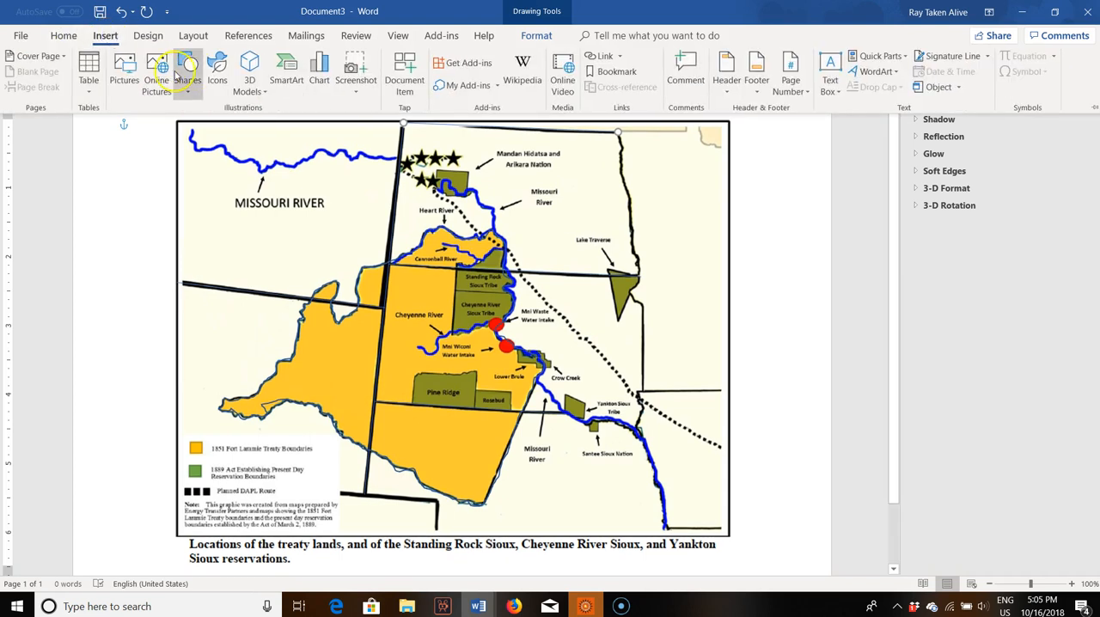
{"action": "left_click", "coordinate": [187, 84]}
{"action": "left_click", "coordinate": [183, 139]}
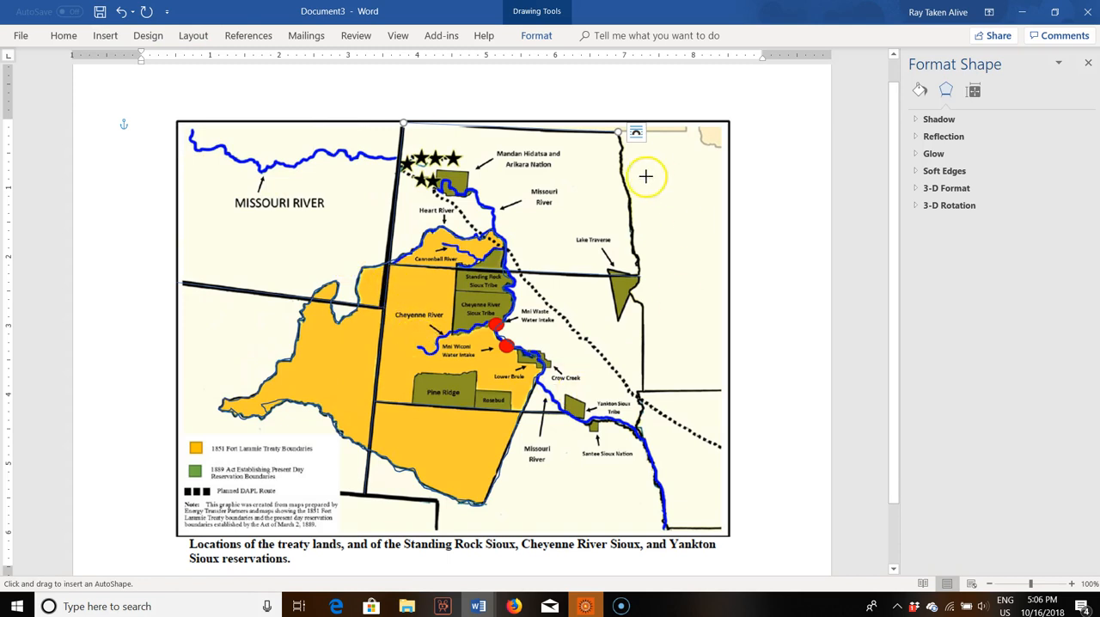
{"action": "left_click_drag", "start_coordinate": [617, 131], "coordinate": [619, 139]}
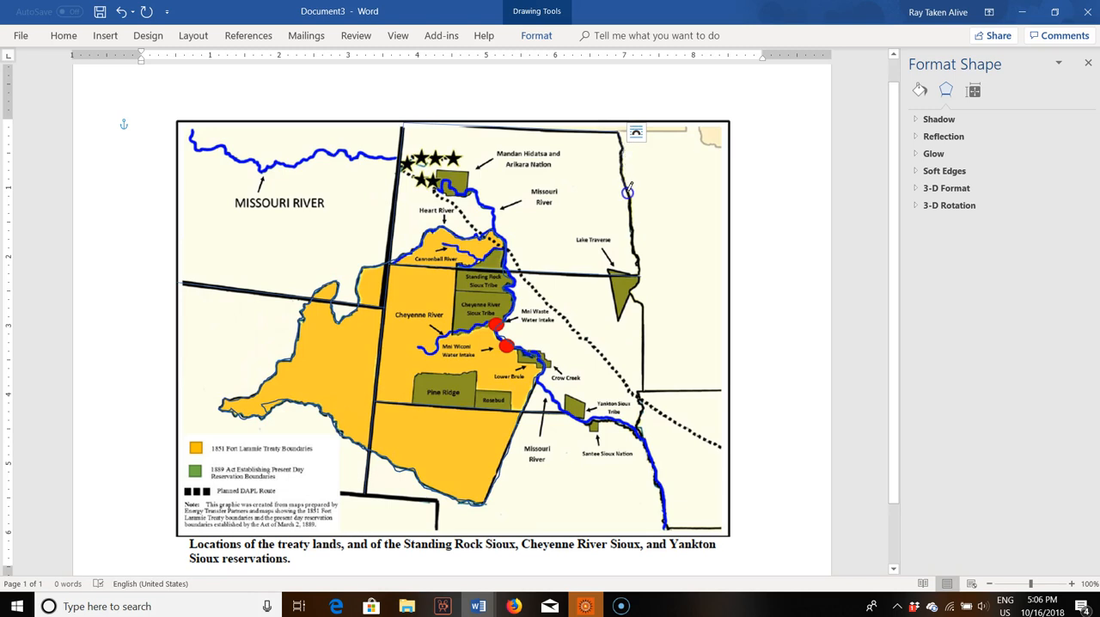
{"action": "left_click_drag", "start_coordinate": [631, 217], "coordinate": [633, 231]}
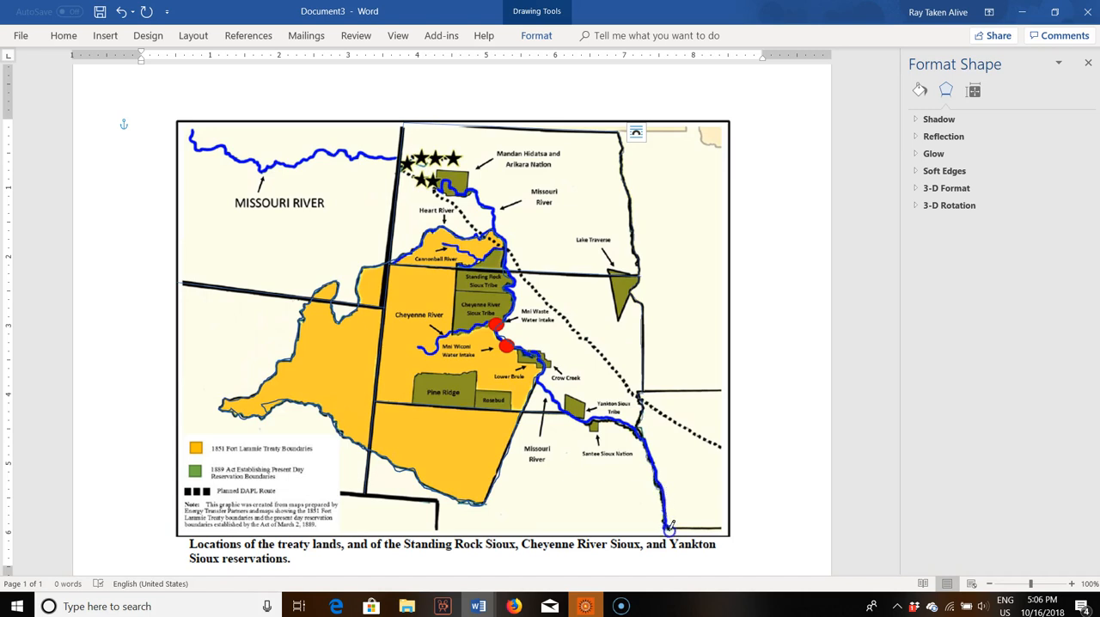
{"action": "left_click_drag", "start_coordinate": [671, 524], "coordinate": [669, 530]}
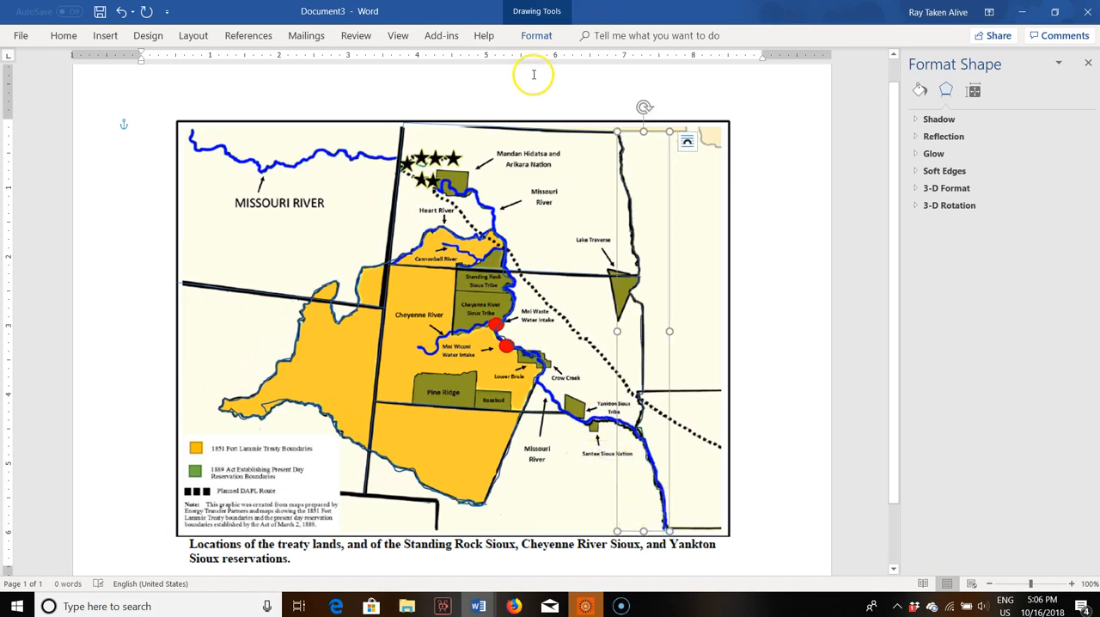
Step: Delete the map picture to check the traced borders without it, and paste the picture back in place
{"action": "left_click", "coordinate": [727, 166]}
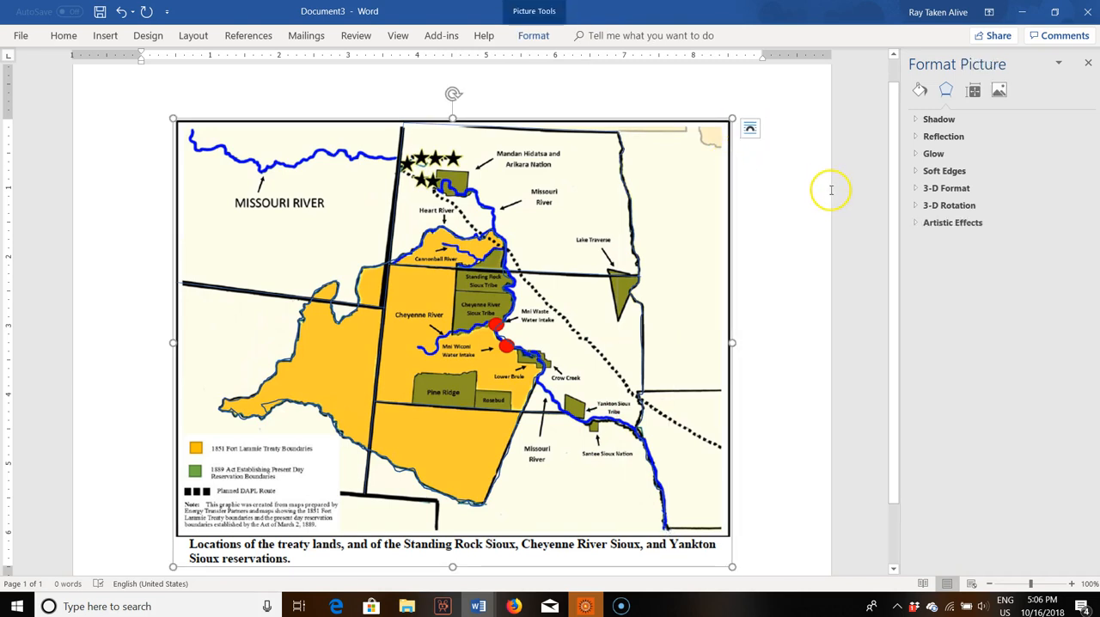
{"action": "key", "text": "Delete"}
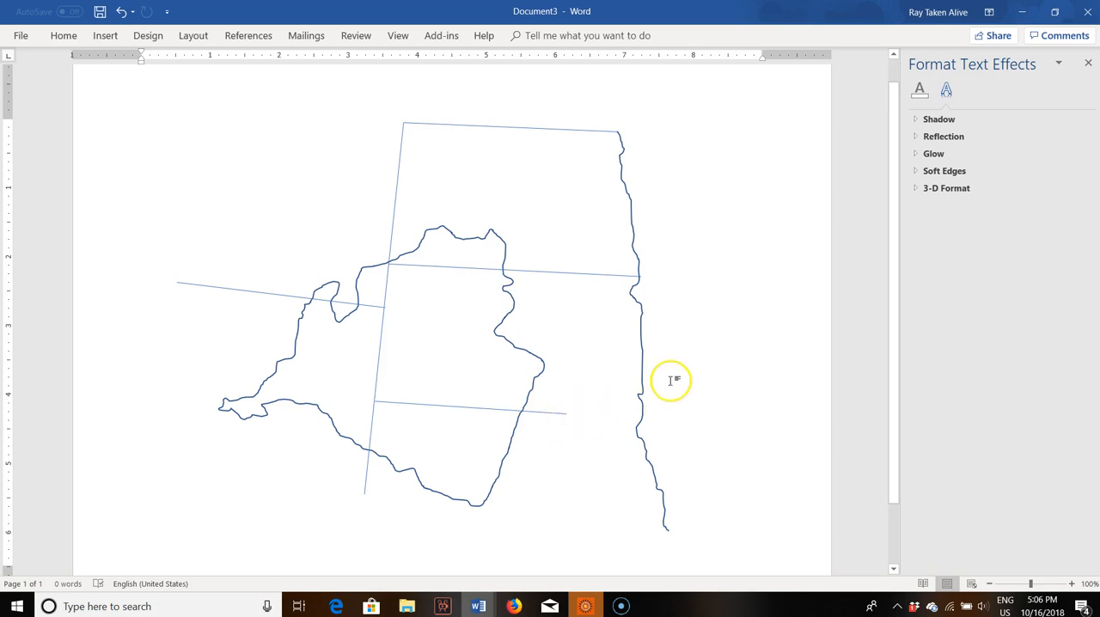
{"action": "key", "text": "ctrl+v"}
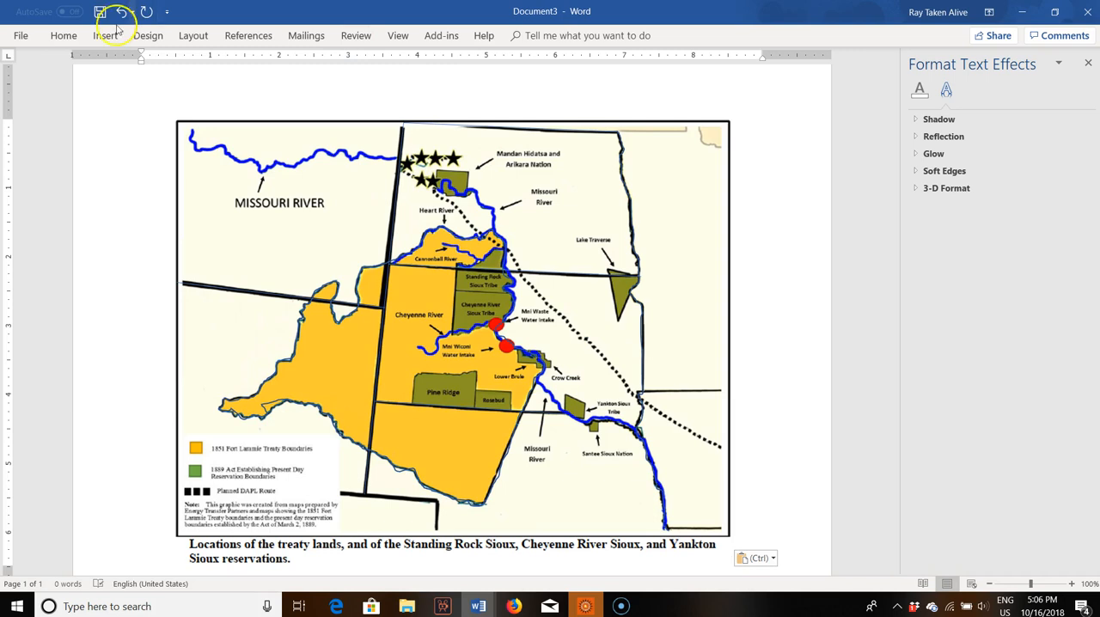
Step: Trace the Missouri River border freehand past the Yankton and Santee Sioux areas, from the southern border line's east end to the eastern border
{"action": "left_click", "coordinate": [65, 39]}
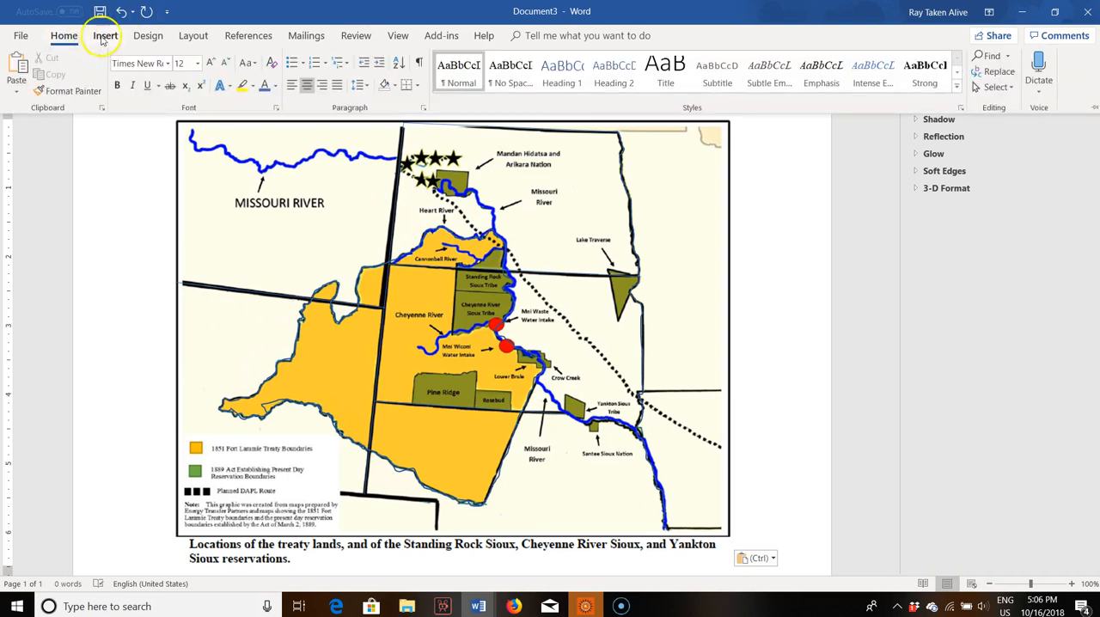
{"action": "left_click", "coordinate": [105, 35]}
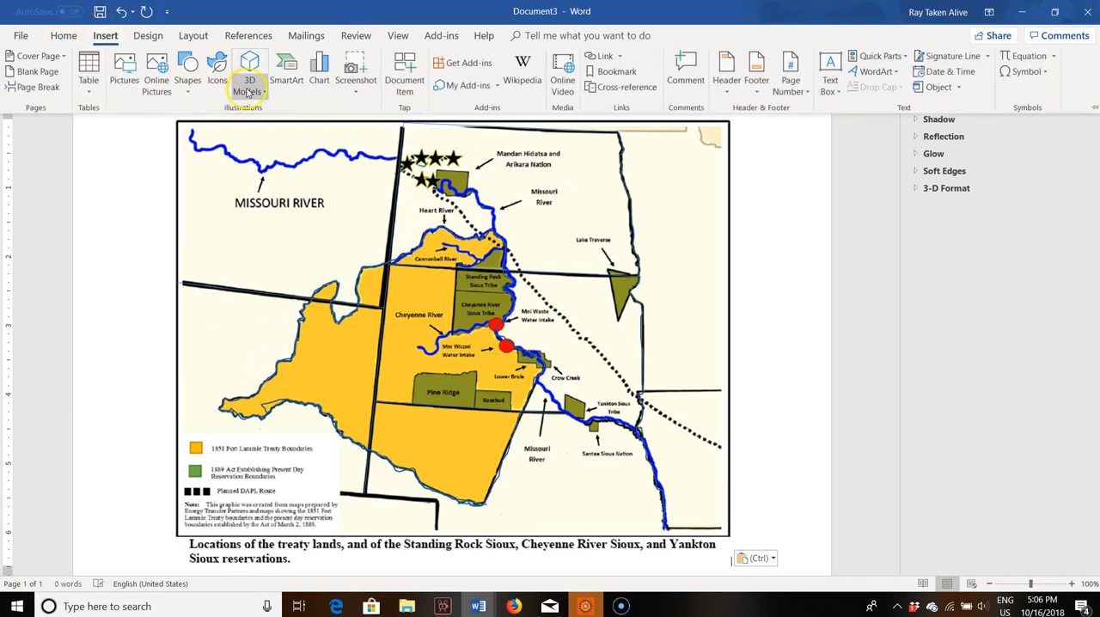
{"action": "left_click", "coordinate": [188, 78]}
{"action": "left_click", "coordinate": [190, 140]}
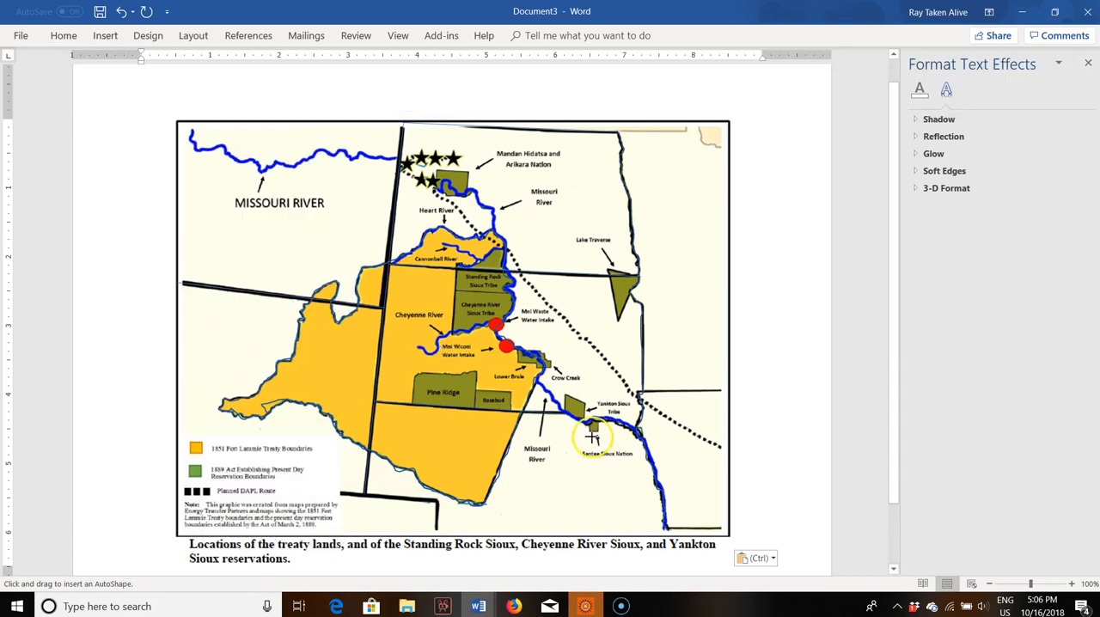
{"action": "left_click_drag", "start_coordinate": [564, 415], "coordinate": [574, 419]}
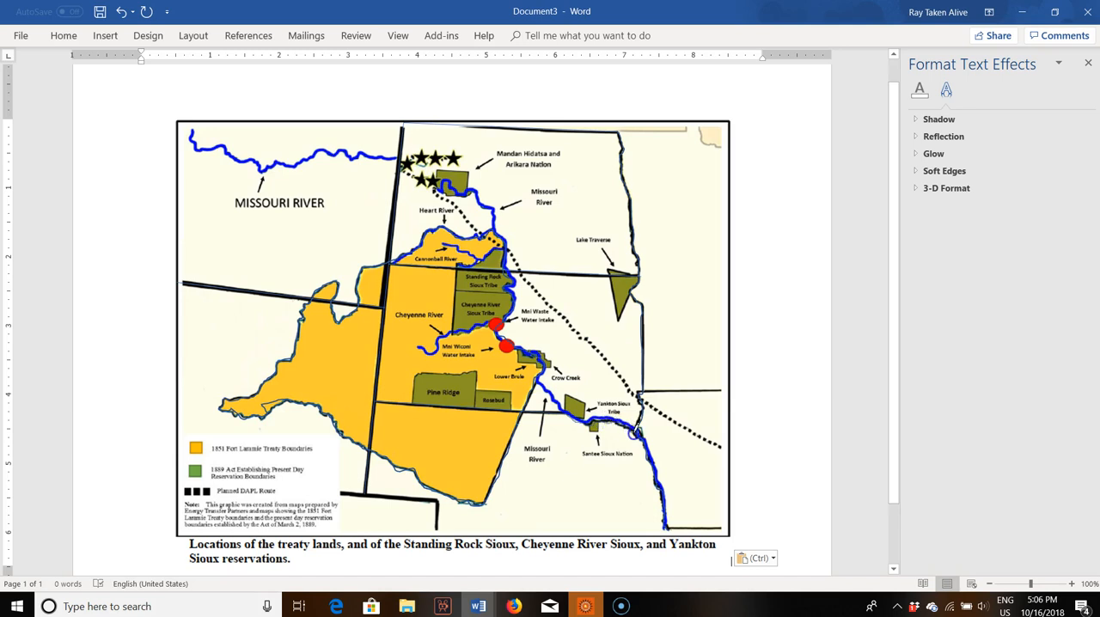
{"action": "left_click_drag", "start_coordinate": [639, 432], "coordinate": [638, 437]}
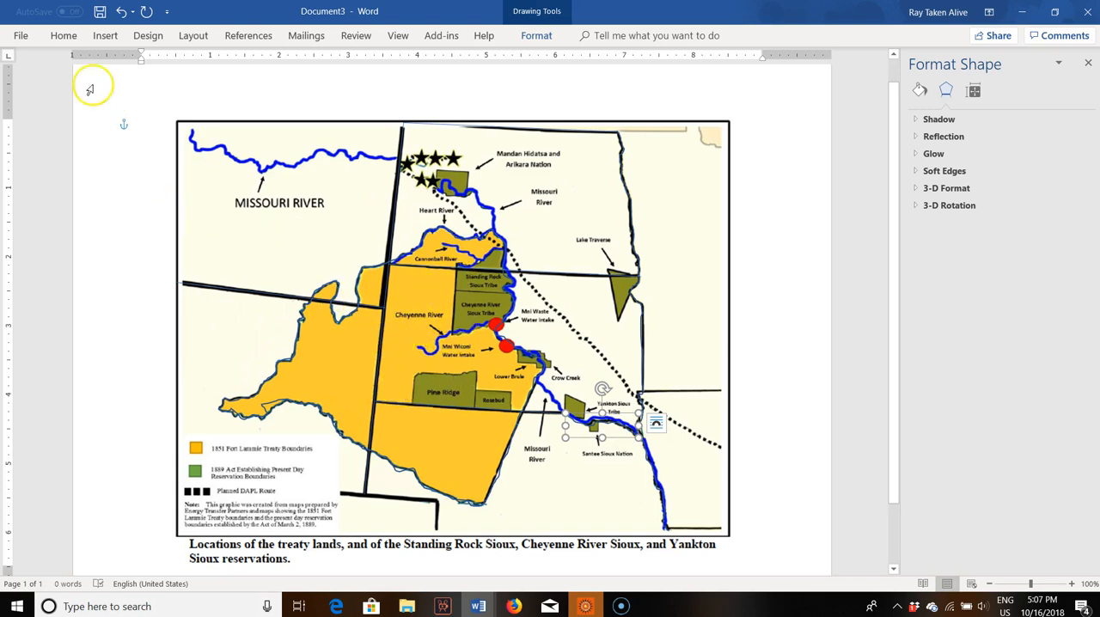
Step: Draw a straight line along the western edge of the Cheyenne River and Standing Rock reservations, up to the state border
{"action": "left_click", "coordinate": [101, 39]}
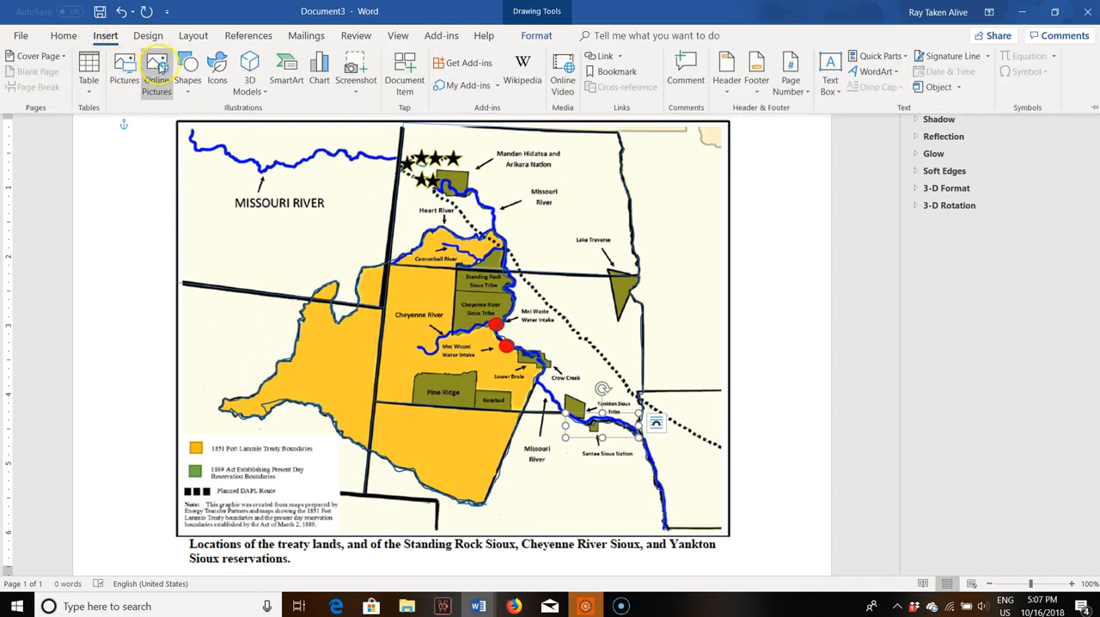
{"action": "left_click", "coordinate": [187, 71]}
{"action": "left_click", "coordinate": [198, 124]}
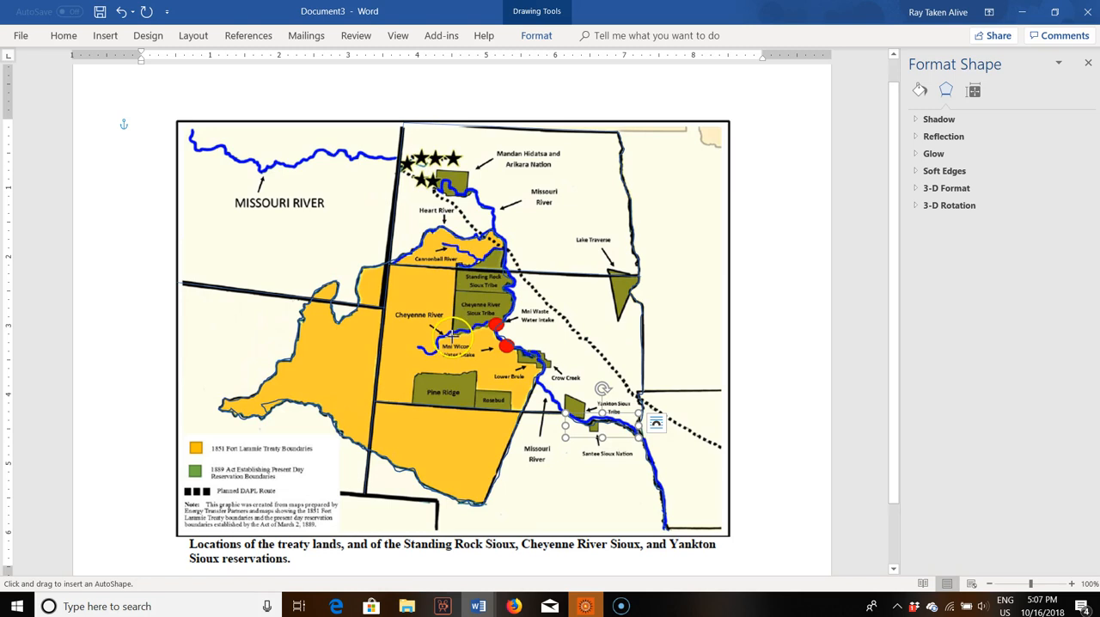
{"action": "left_click", "coordinate": [450, 324]}
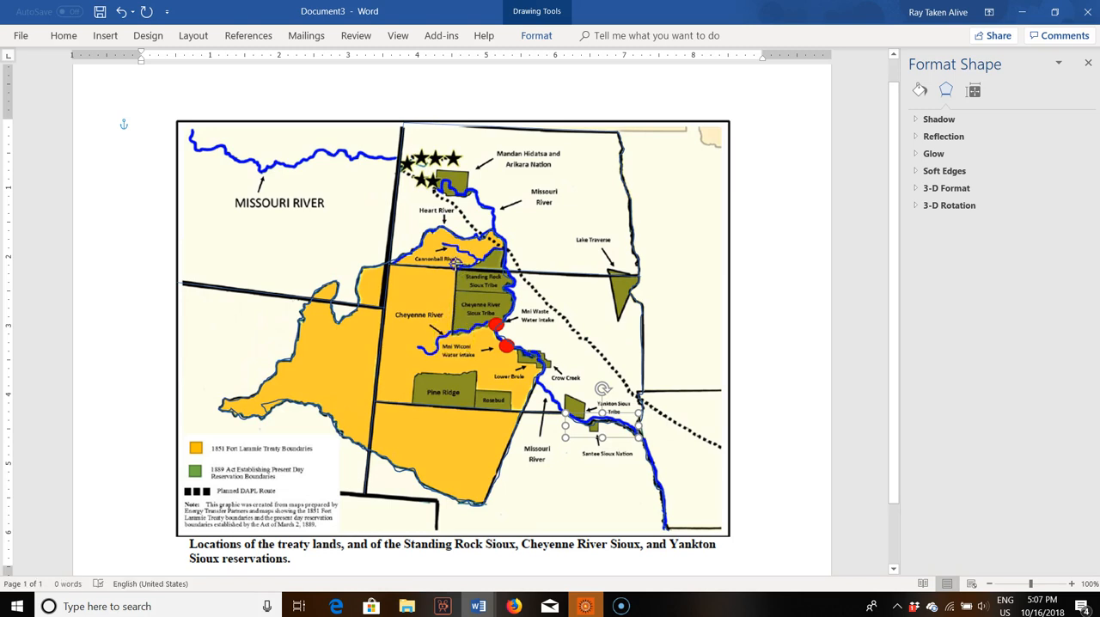
{"action": "left_click", "coordinate": [455, 263]}
Step: Draw a straight line along the boundary between Pine Ridge and Rosebud, from the state border up to Pine Ridge's northeast corner
{"action": "left_click", "coordinate": [98, 37]}
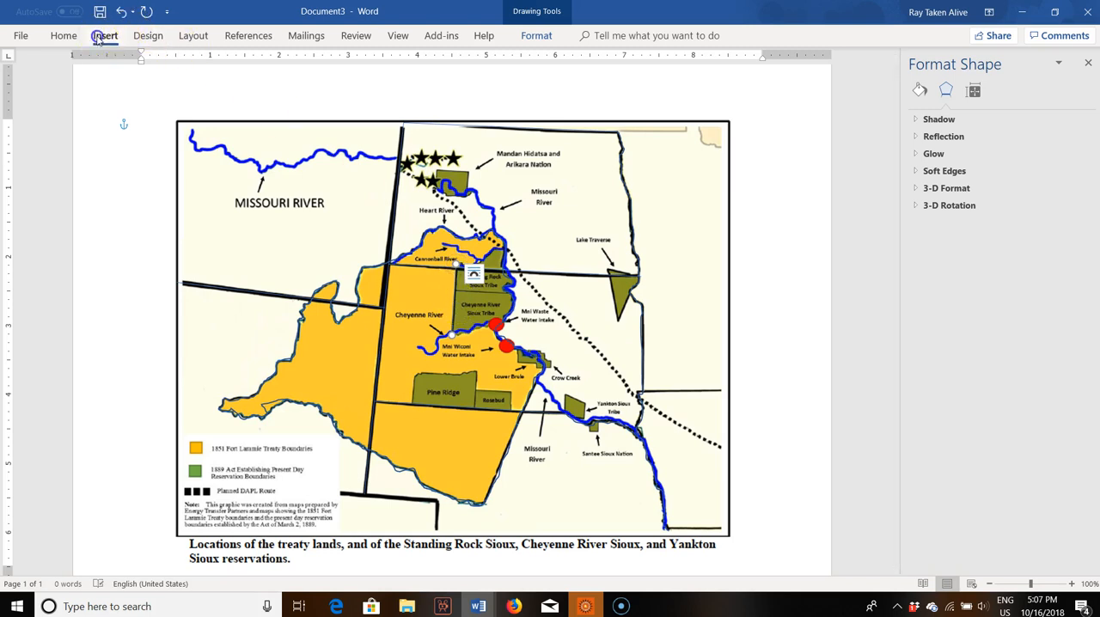
{"action": "left_click", "coordinate": [187, 70]}
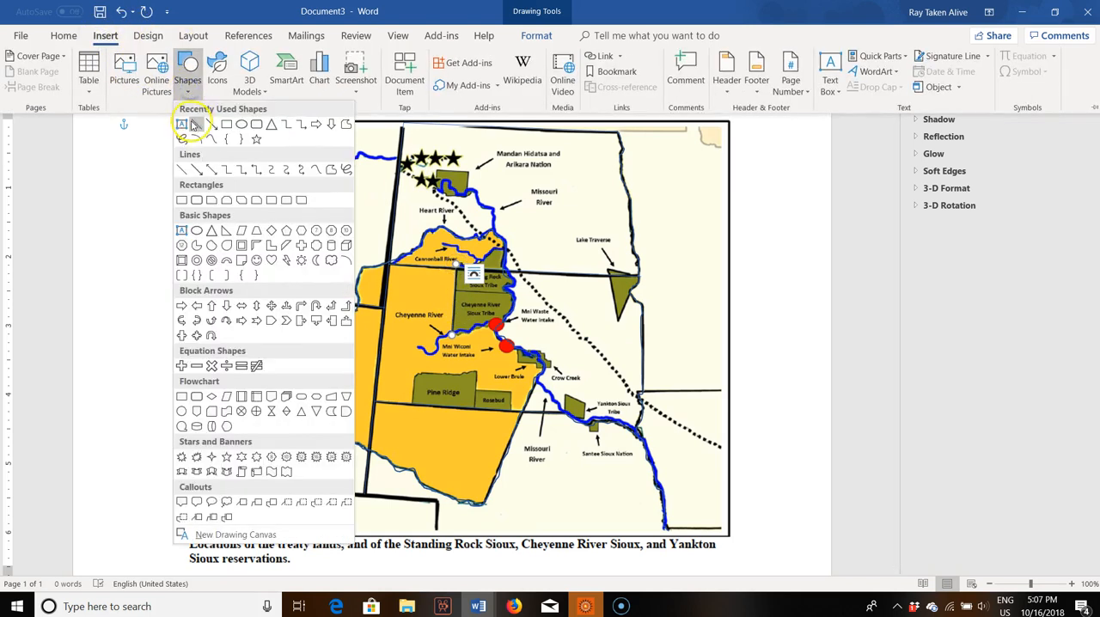
{"action": "left_click", "coordinate": [194, 125]}
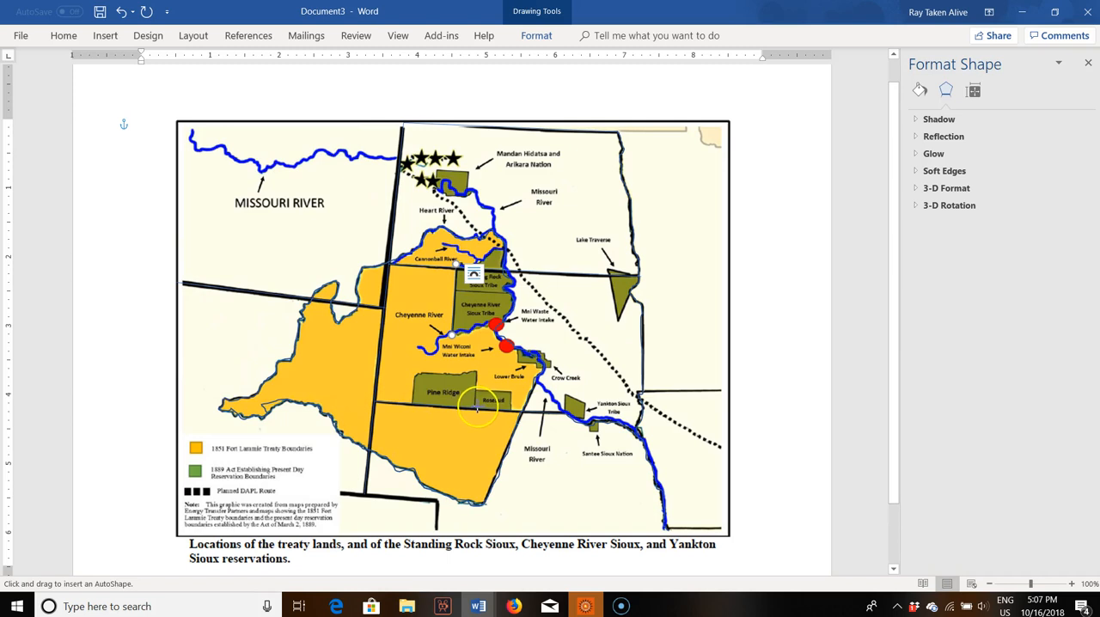
{"action": "left_click_drag", "start_coordinate": [475, 408], "coordinate": [477, 371]}
Step: Draw a straight line along the northern edge of the Rosebud reservation, from Pine Ridge to Rosebud's northeast corner
{"action": "left_click", "coordinate": [104, 35]}
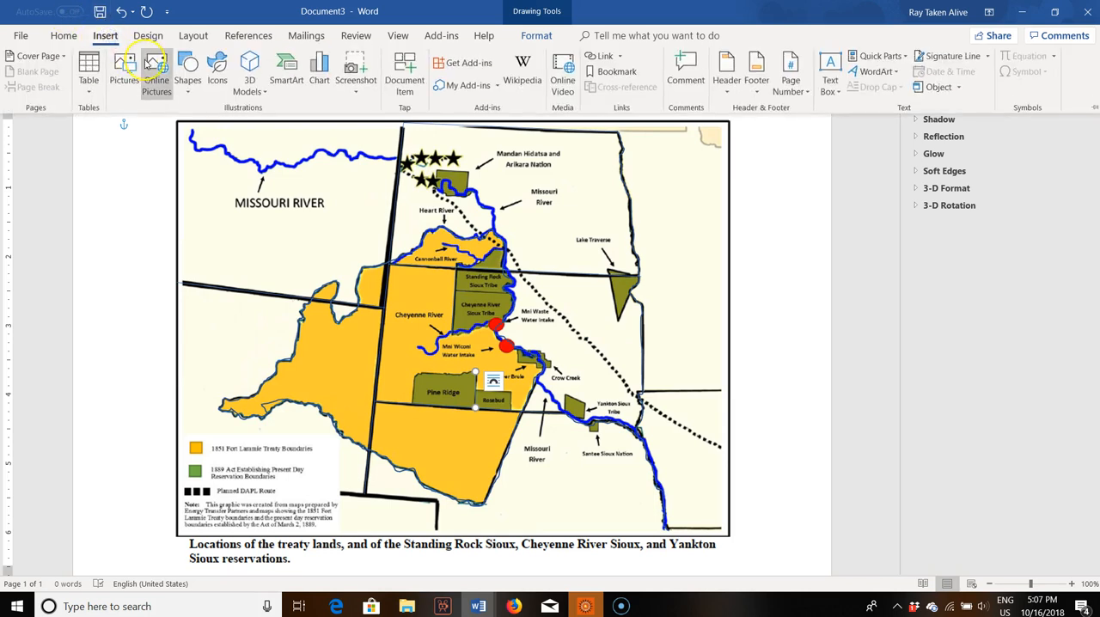
{"action": "left_click", "coordinate": [187, 69]}
{"action": "left_click", "coordinate": [196, 128]}
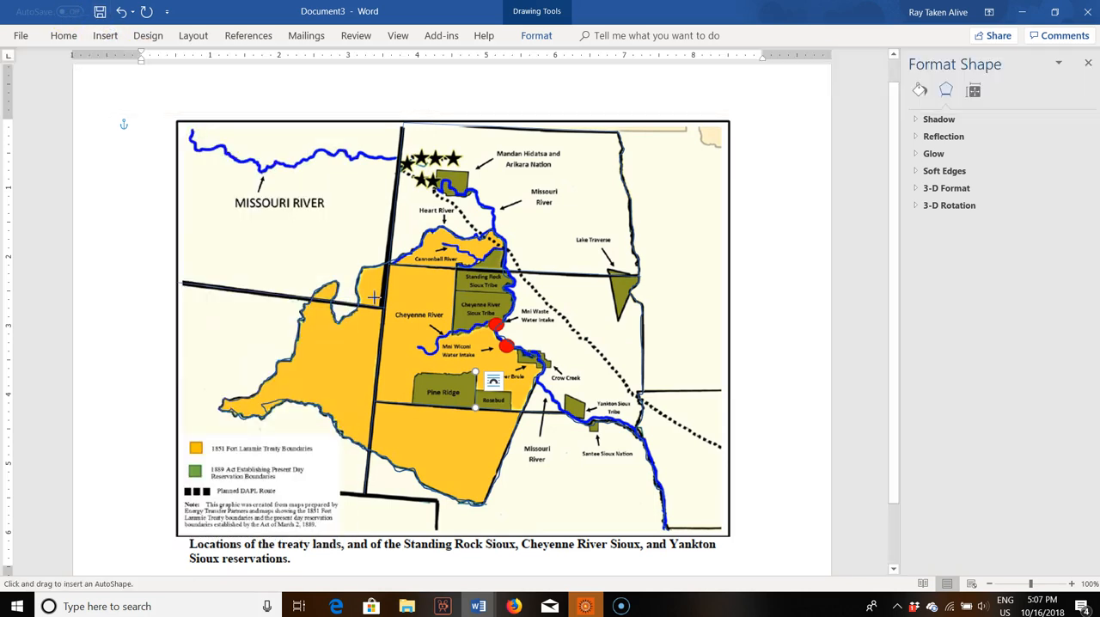
{"action": "left_click_drag", "start_coordinate": [477, 392], "coordinate": [511, 393]}
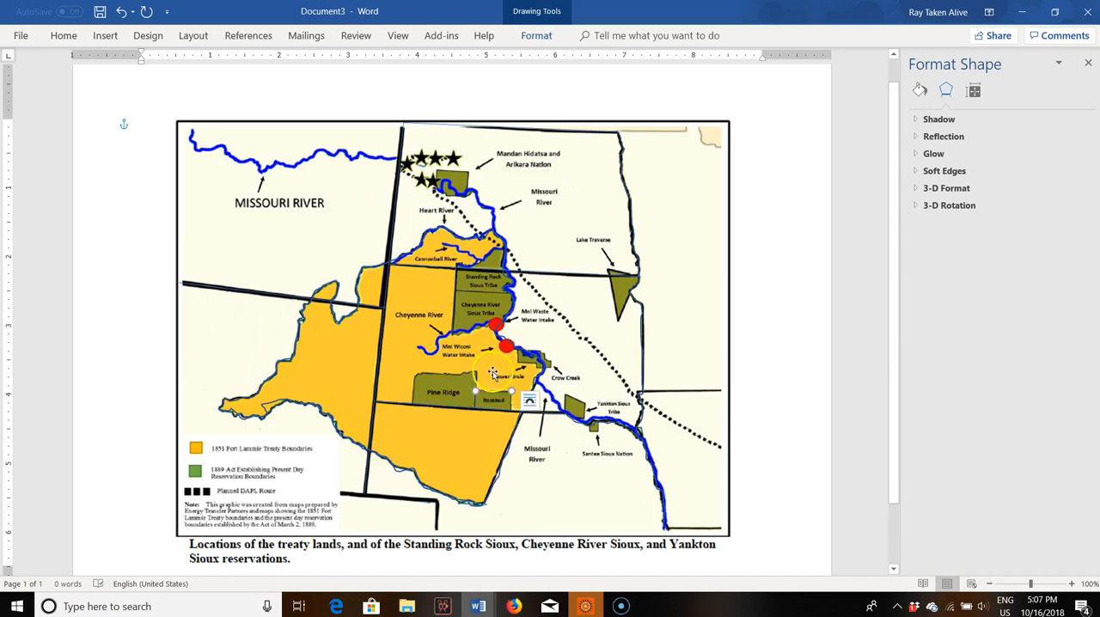
Step: Draw a straight line along the boundary between the Standing Rock and Cheyenne River reservations, east to the Missouri River
{"action": "left_click", "coordinate": [99, 35]}
{"action": "left_click", "coordinate": [199, 86]}
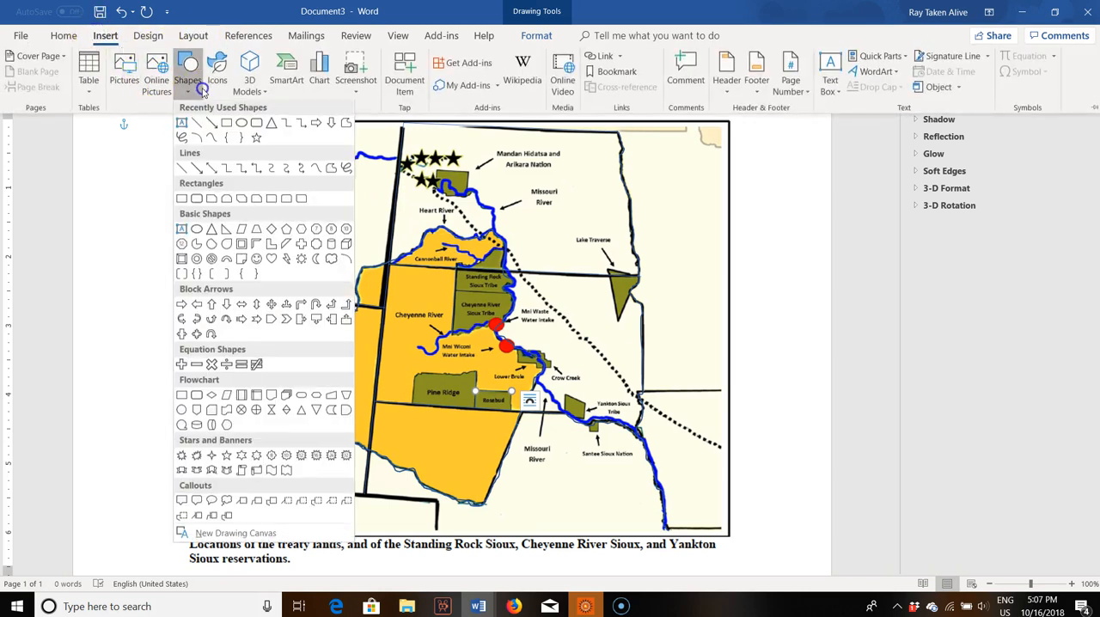
{"action": "left_click", "coordinate": [196, 123]}
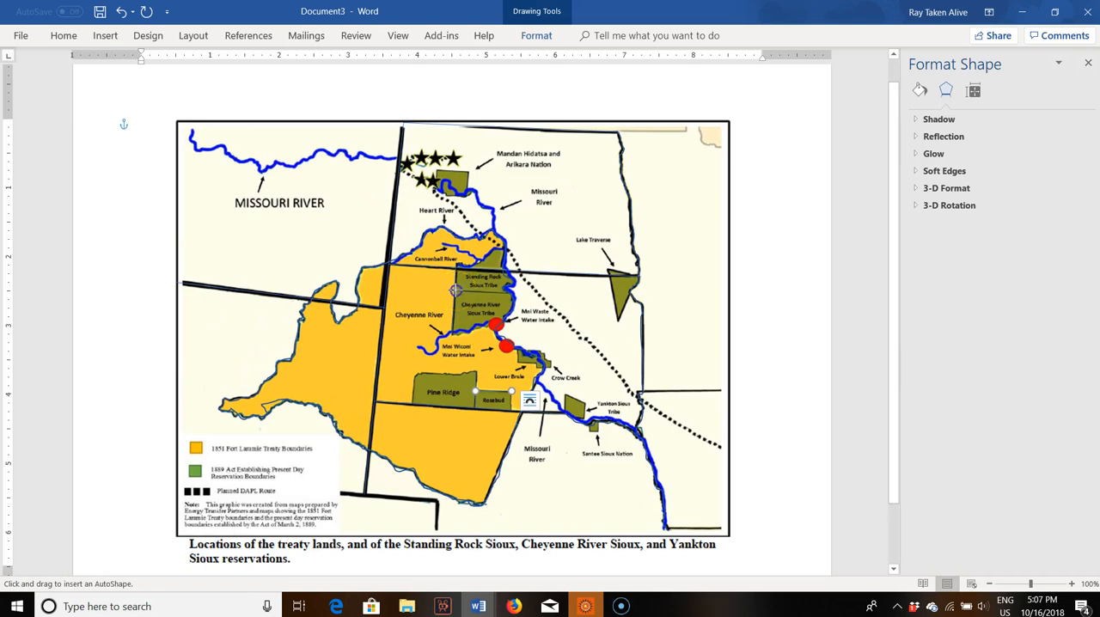
{"action": "left_click_drag", "start_coordinate": [455, 291], "coordinate": [487, 295]}
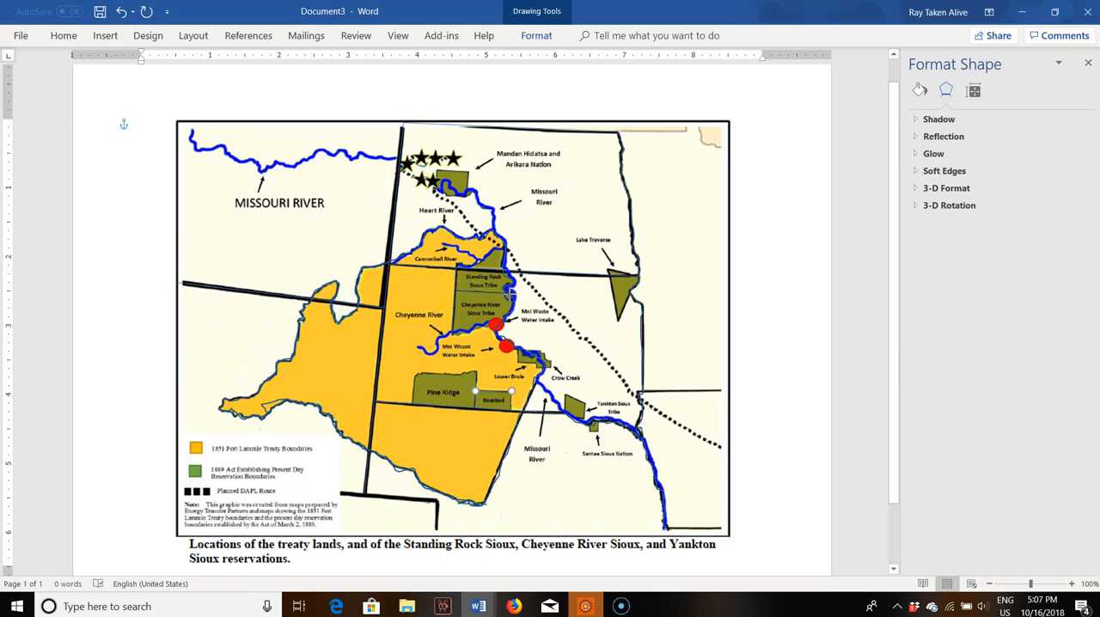
{"action": "left_click_drag", "start_coordinate": [510, 292], "coordinate": [511, 291]}
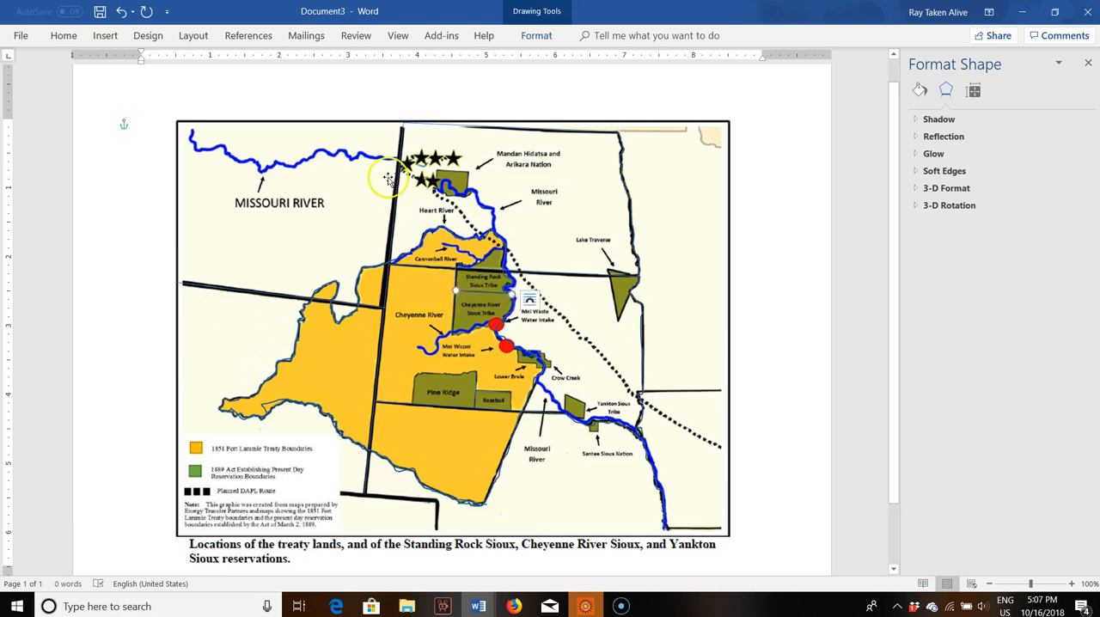
Step: Trace Pine Ridge's western and northern edges with a freehand scribble, from the state border to its northeast corner
{"action": "left_click", "coordinate": [104, 37]}
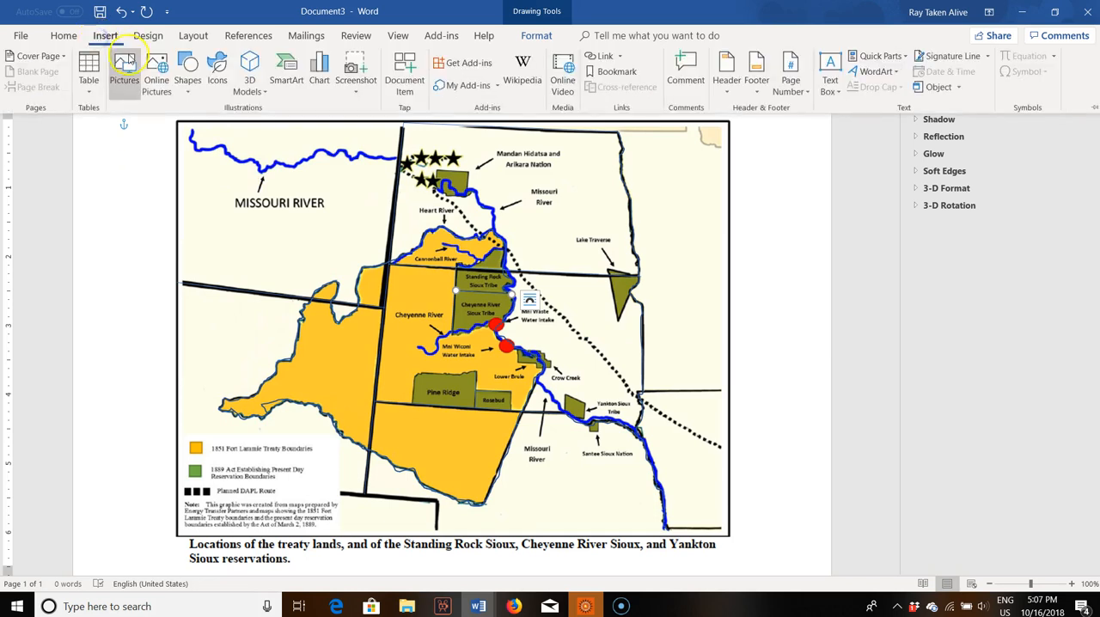
{"action": "left_click", "coordinate": [187, 76]}
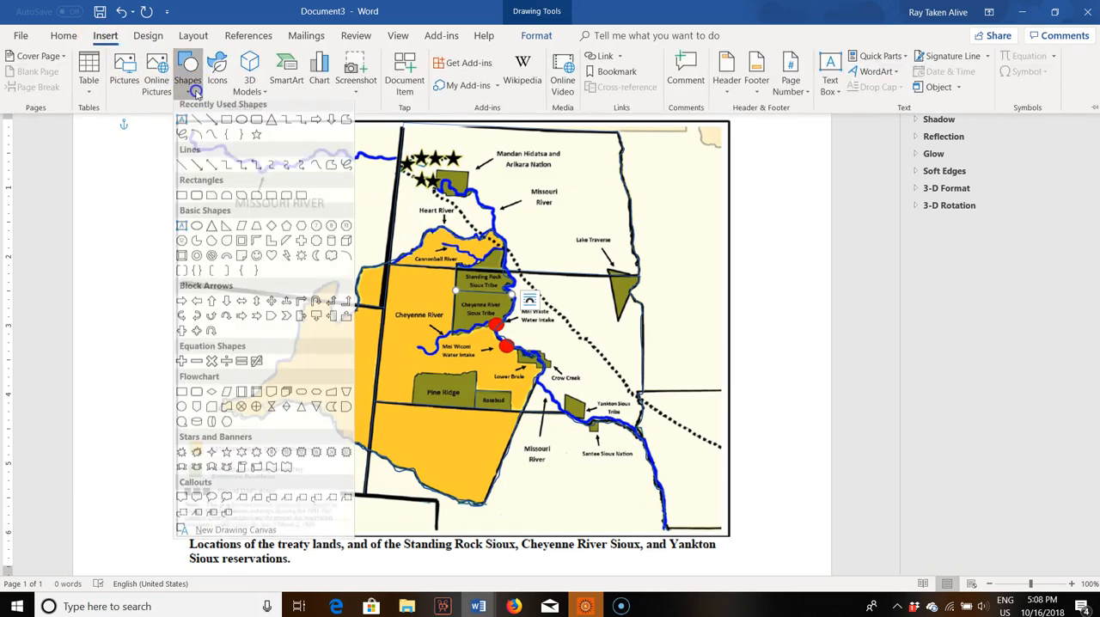
{"action": "left_click", "coordinate": [181, 137]}
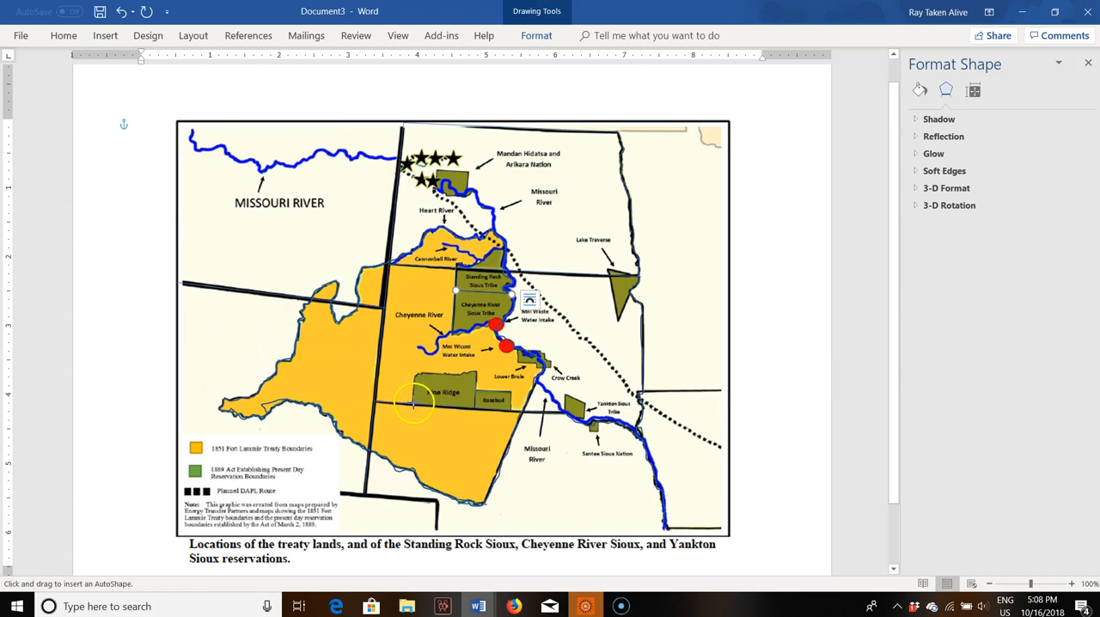
{"action": "left_click_drag", "start_coordinate": [412, 403], "coordinate": [413, 394]}
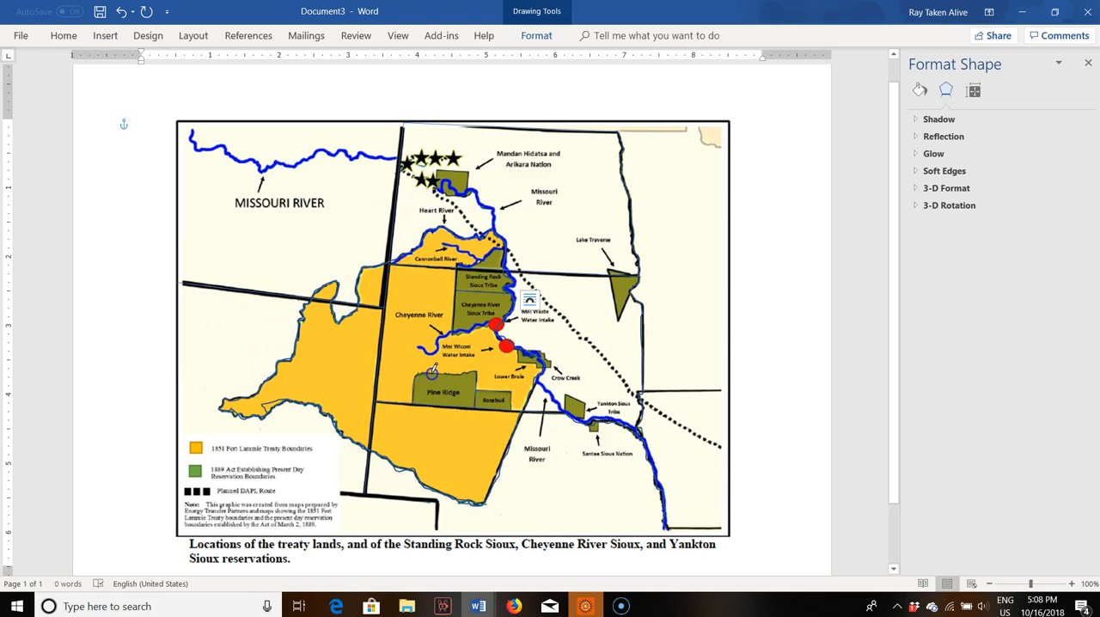
{"action": "left_click_drag", "start_coordinate": [465, 371], "coordinate": [477, 371]}
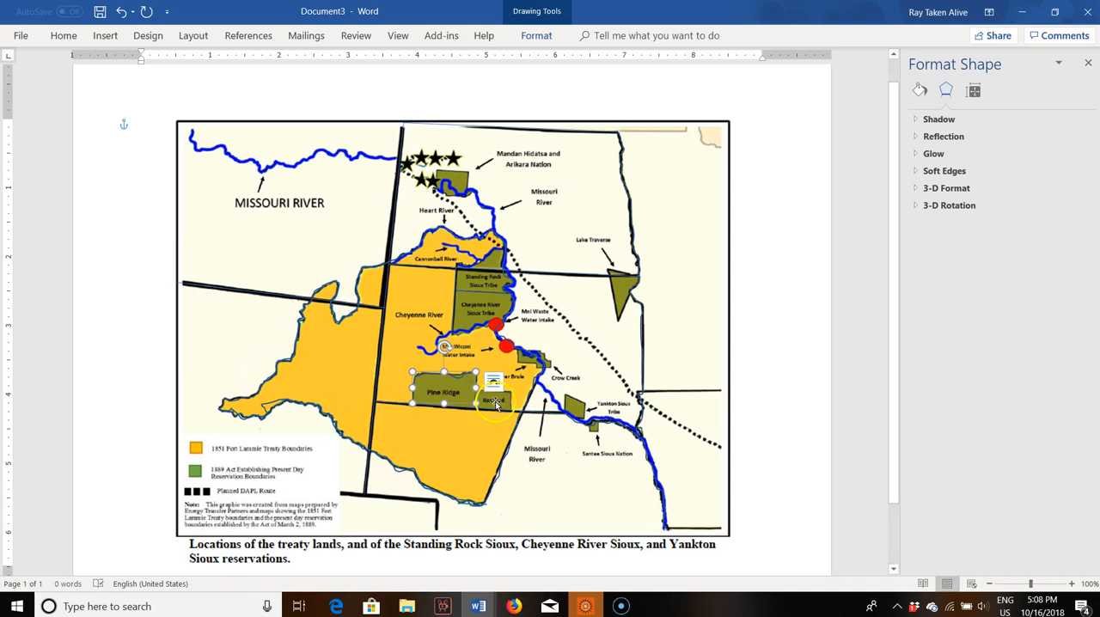
Step: Trace Rosebud's eastern edge with a freehand scribble, from the state border up to its northeast corner
{"action": "left_click", "coordinate": [105, 35]}
{"action": "left_click", "coordinate": [188, 73]}
{"action": "left_click", "coordinate": [182, 139]}
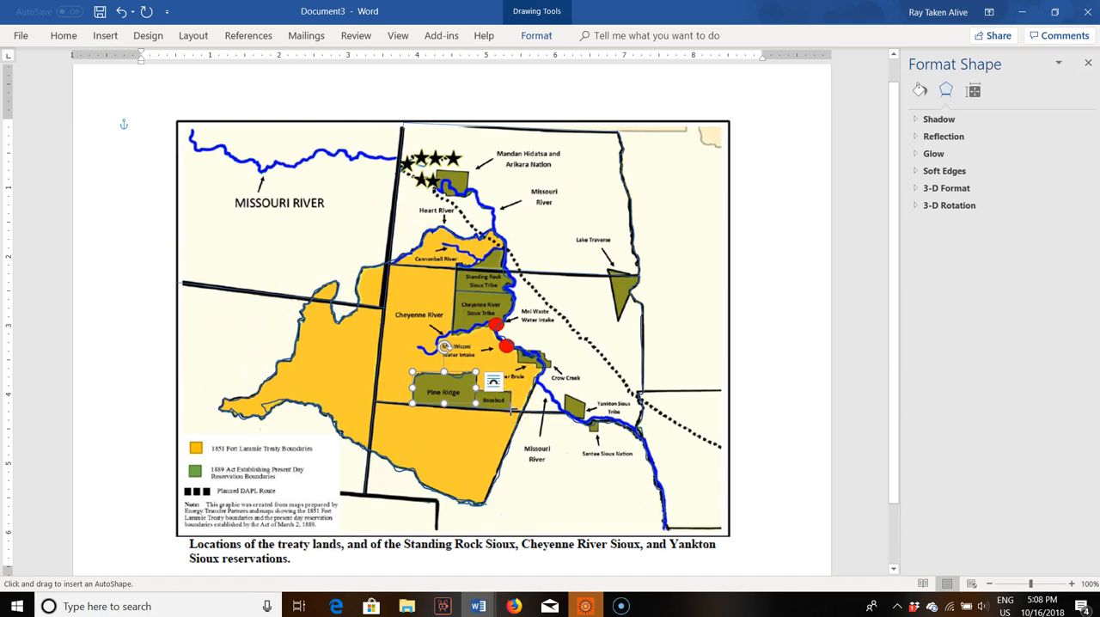
{"action": "left_click_drag", "start_coordinate": [512, 411], "coordinate": [511, 391]}
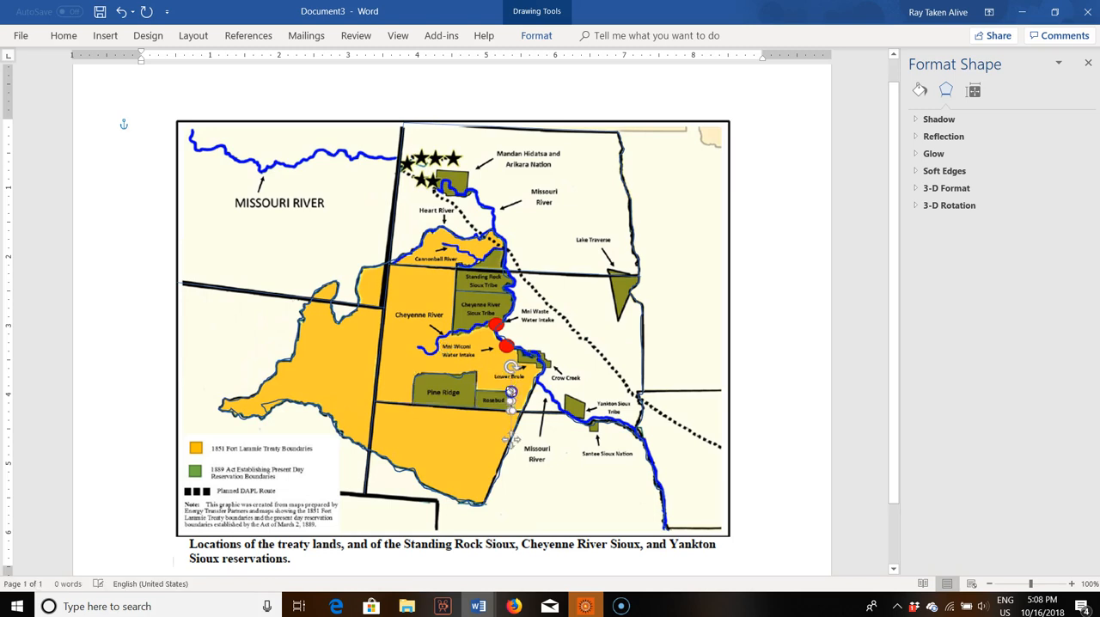
Step: Trace a closed freehand outline around the Lower Brule and Crow Creek reservations and set it to No fill
{"action": "left_click", "coordinate": [101, 35]}
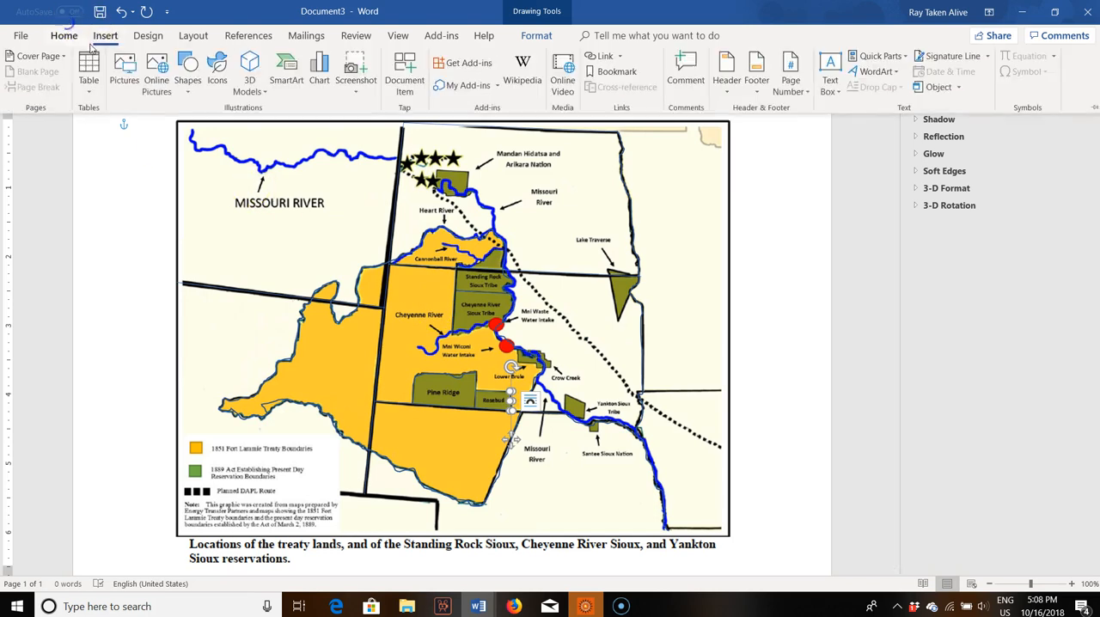
{"action": "left_click", "coordinate": [182, 80]}
{"action": "left_click", "coordinate": [177, 141]}
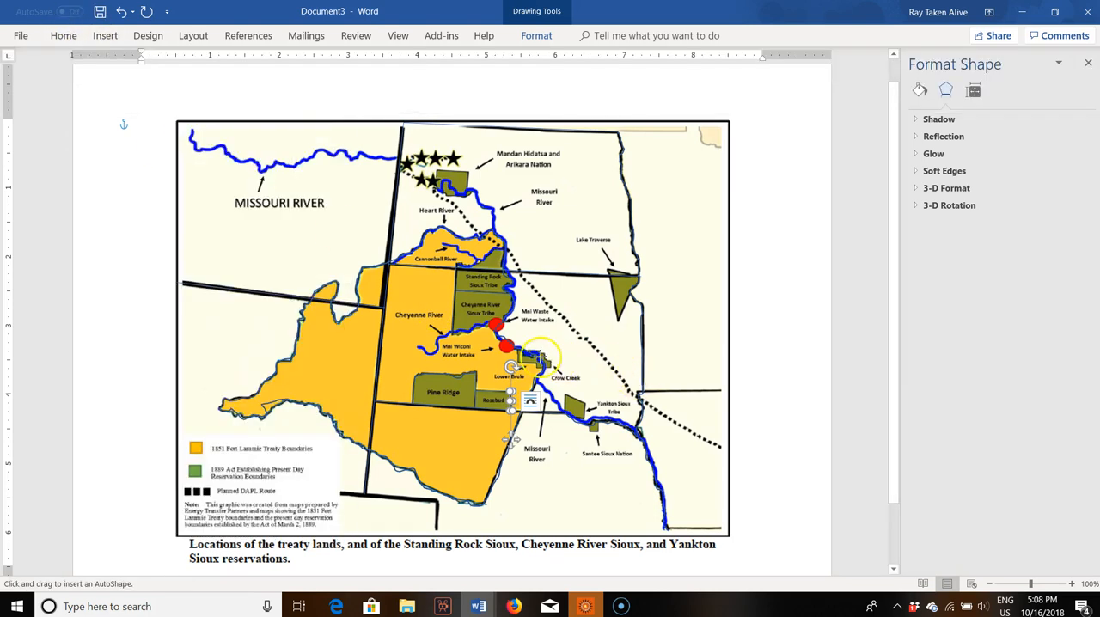
{"action": "left_click_drag", "start_coordinate": [519, 349], "coordinate": [518, 351]}
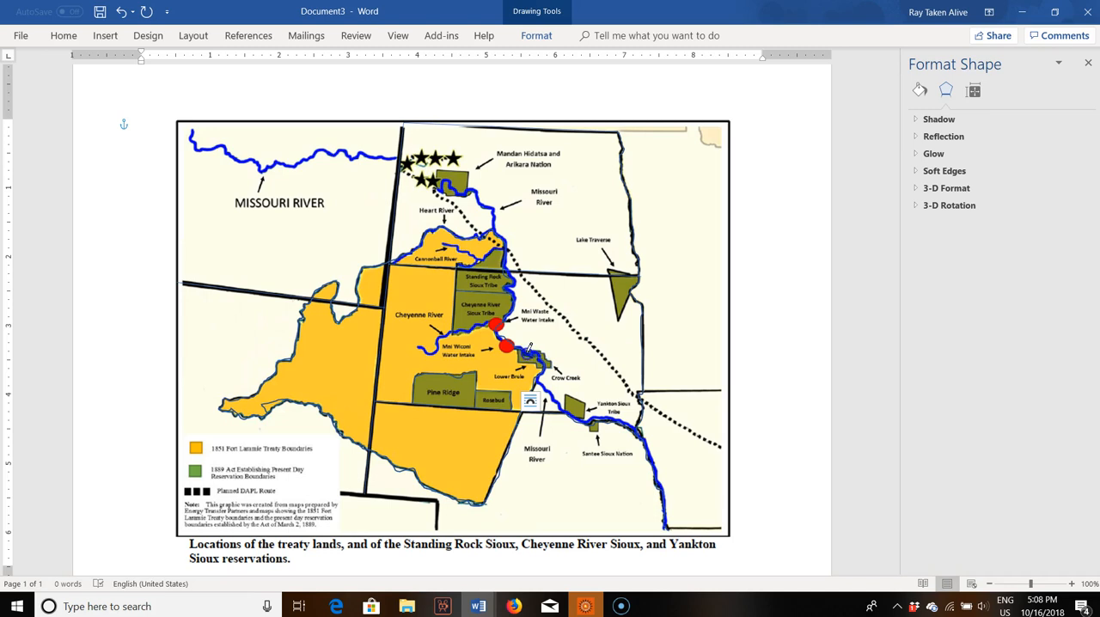
{"action": "left_click_drag", "start_coordinate": [519, 350], "coordinate": [517, 350]}
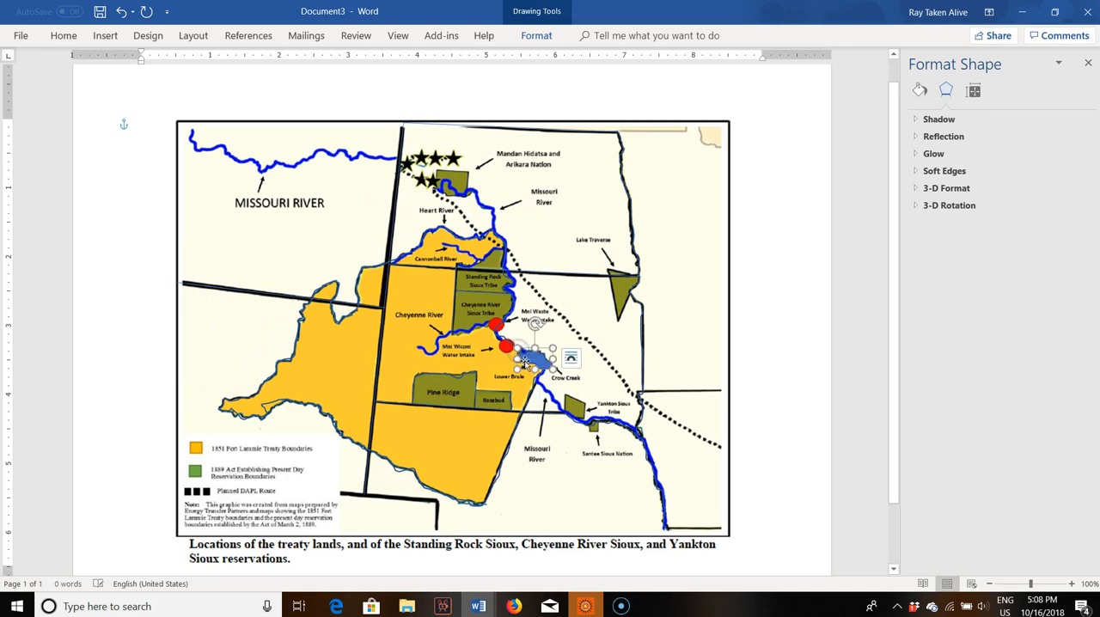
{"action": "left_click", "coordinate": [919, 90]}
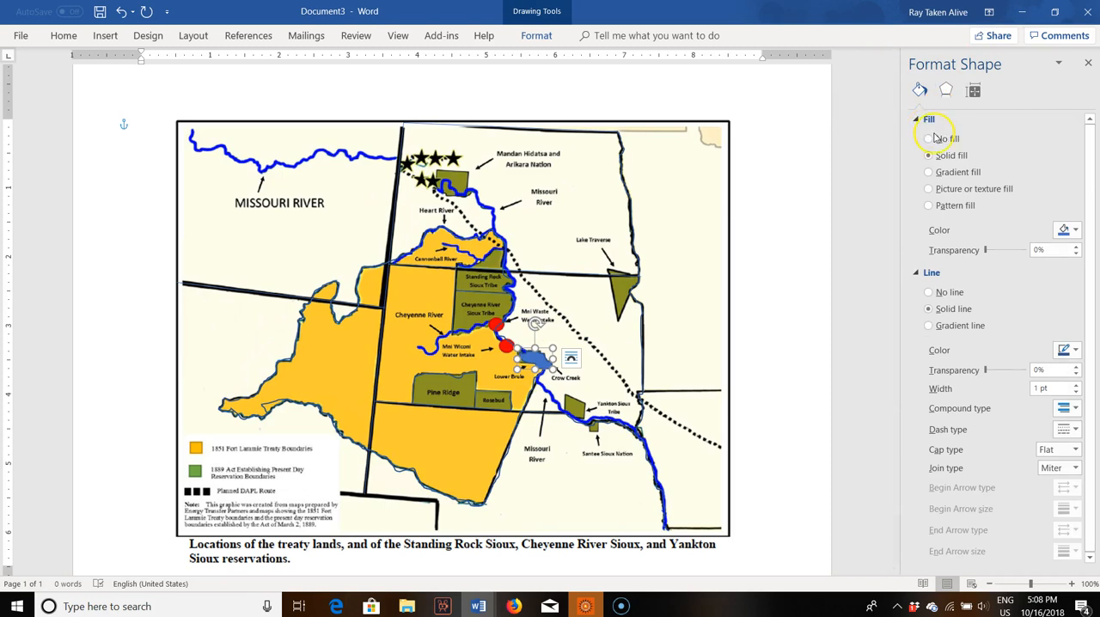
{"action": "left_click", "coordinate": [928, 139]}
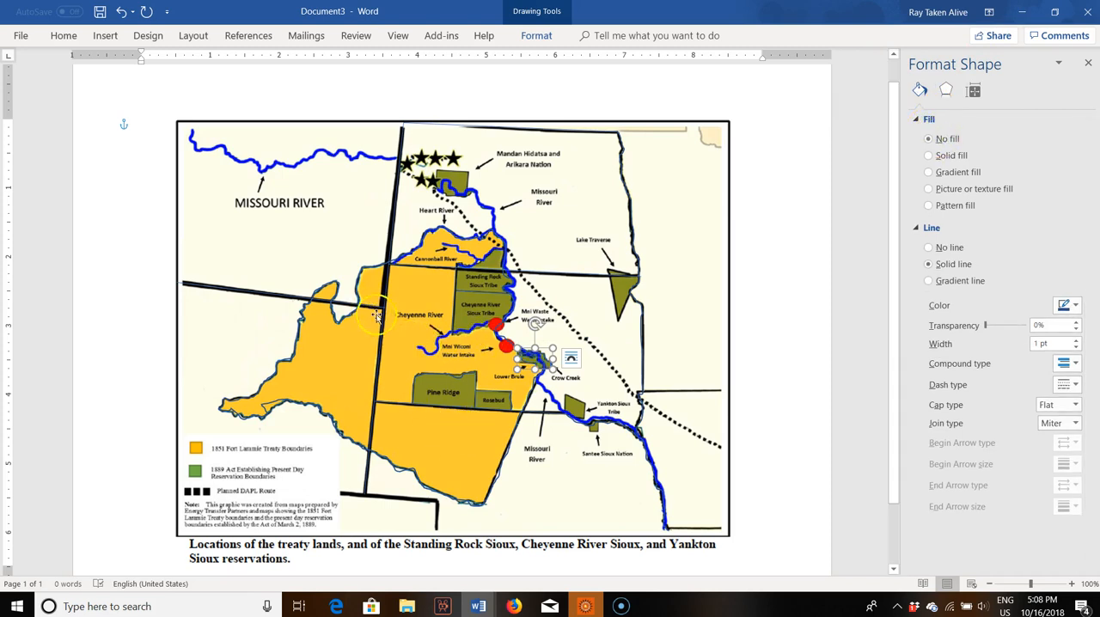
{"action": "left_click", "coordinate": [104, 35]}
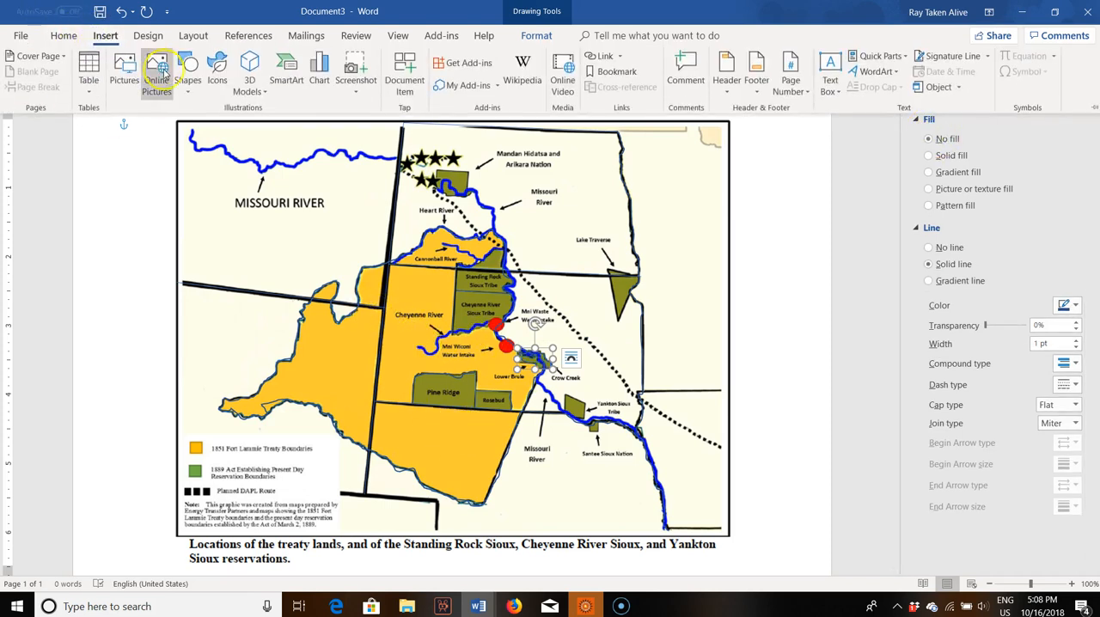
{"action": "left_click", "coordinate": [189, 79]}
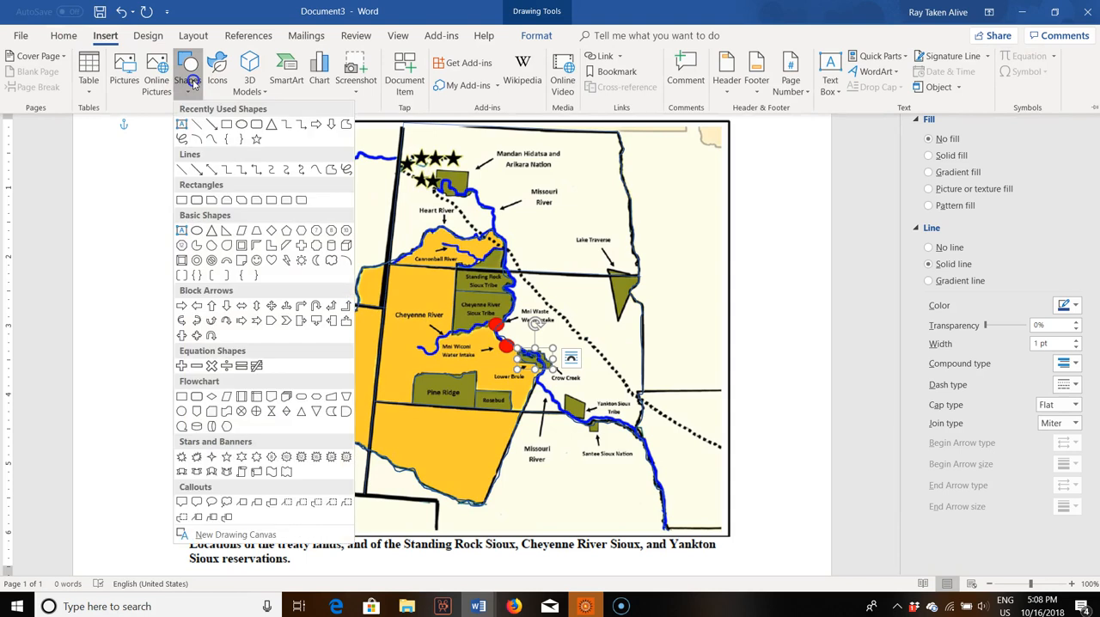
{"action": "left_click", "coordinate": [182, 139]}
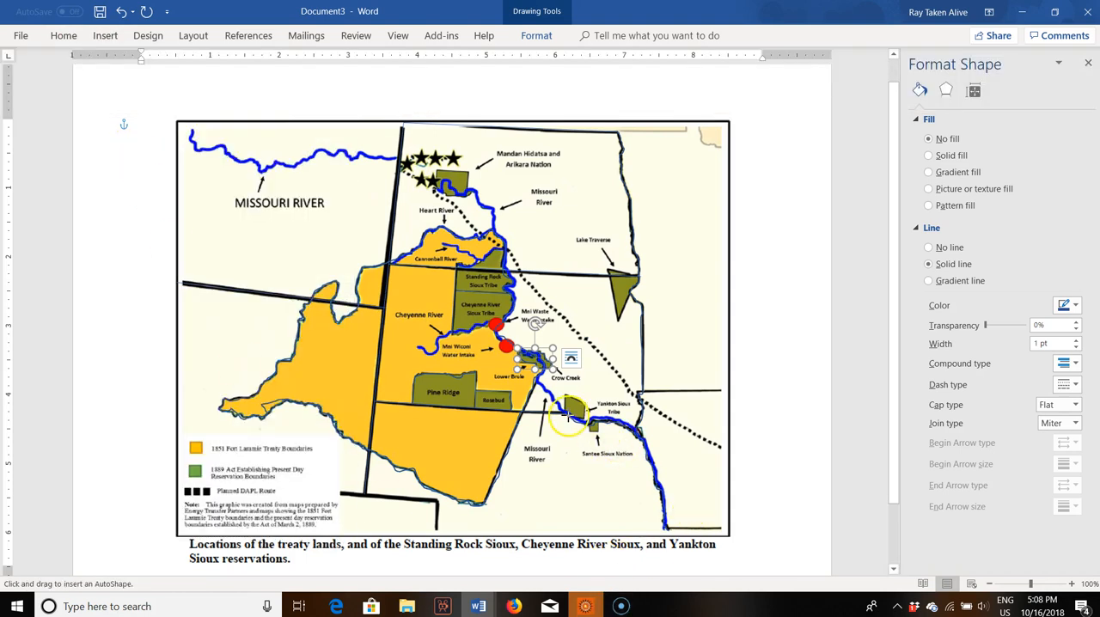
{"action": "left_click", "coordinate": [710, 396]}
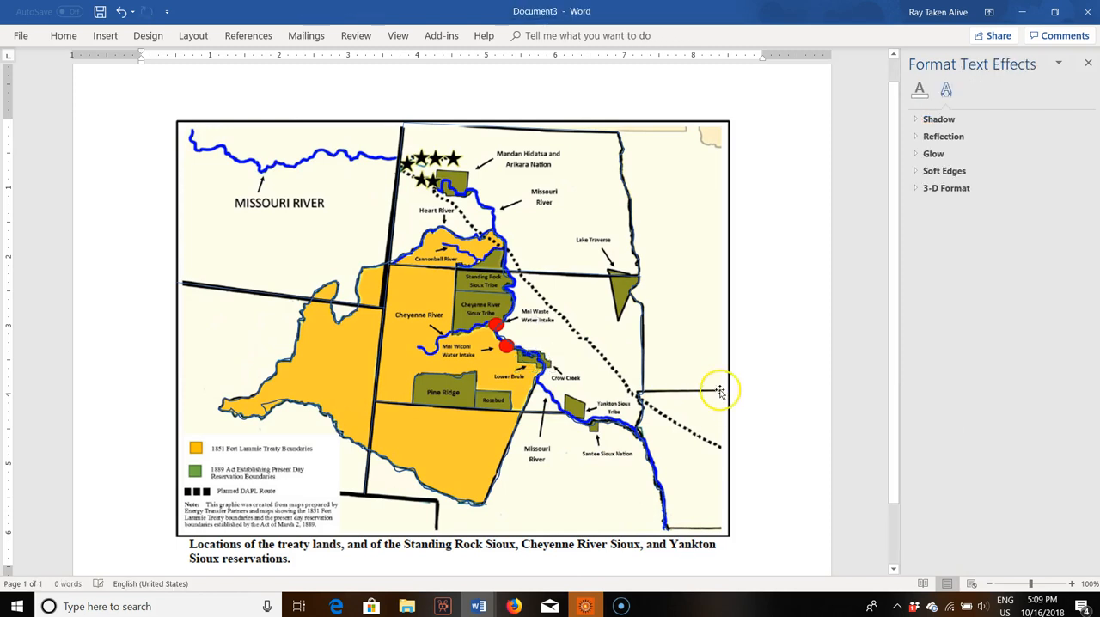
{"action": "left_click", "coordinate": [121, 12]}
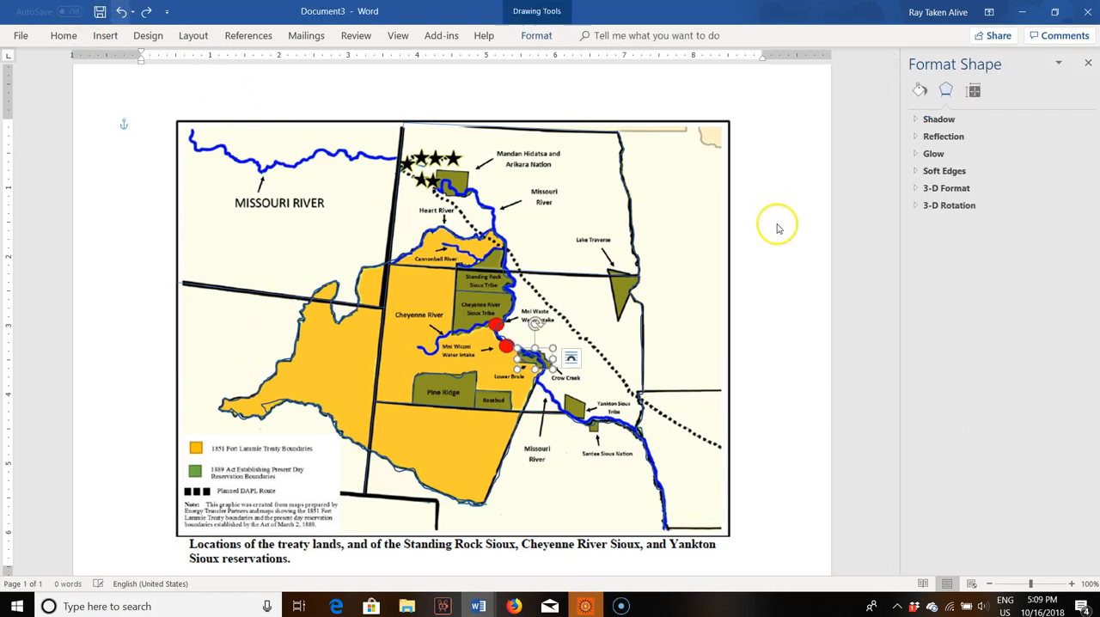
Step: Temporarily delete the map picture to check the traced outlines on their own, and restore it
{"action": "left_click", "coordinate": [731, 251]}
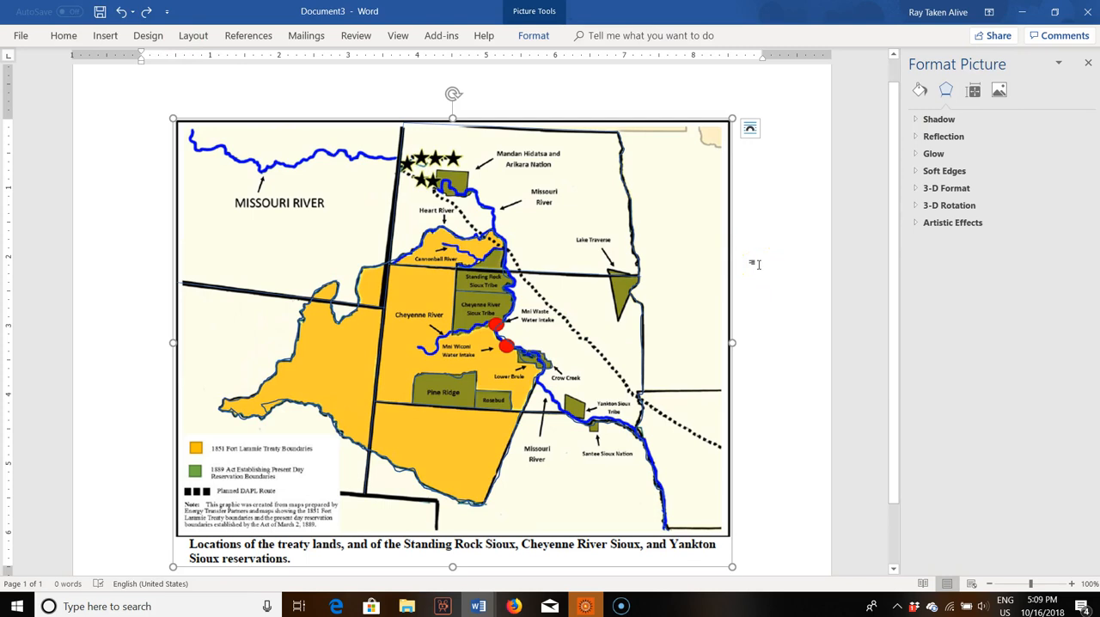
{"action": "key", "text": "Delete"}
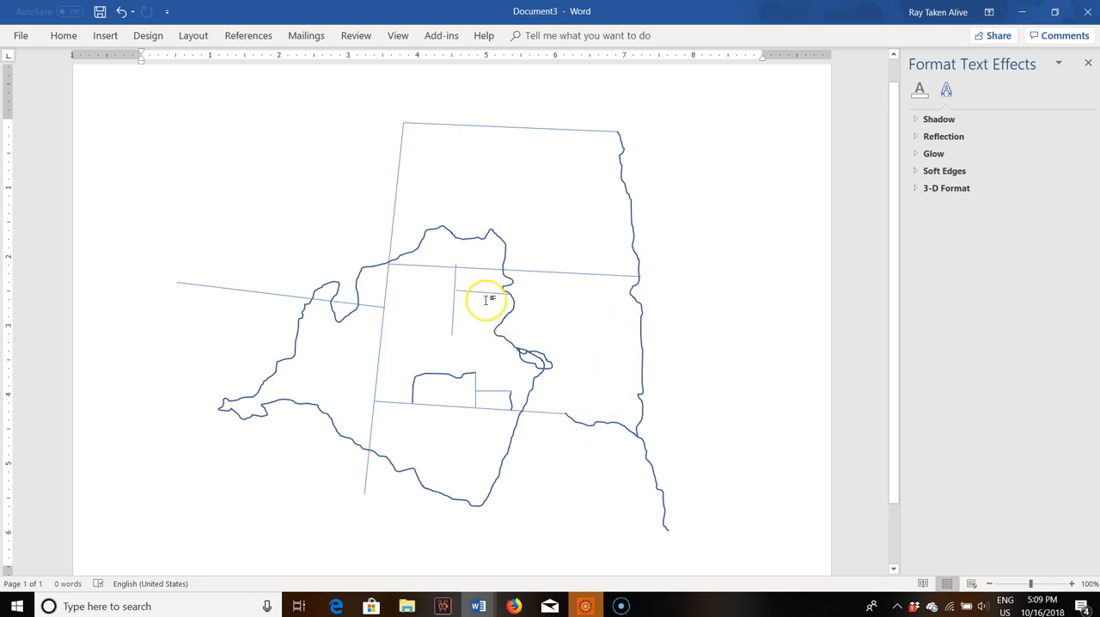
{"action": "key", "text": "ctrl+z"}
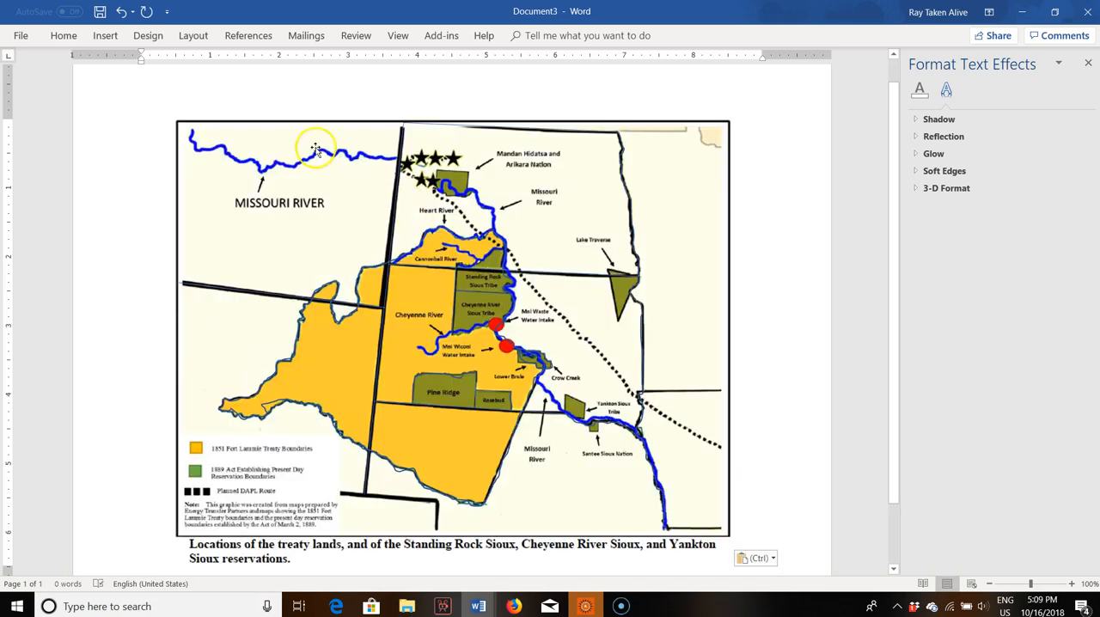
Step: Trace the Standing Rock and Cheyenne River reservations freehand, from the state border along the Cannonball, down the Missouri and west along the Cheyenne River
{"action": "left_click", "coordinate": [105, 36]}
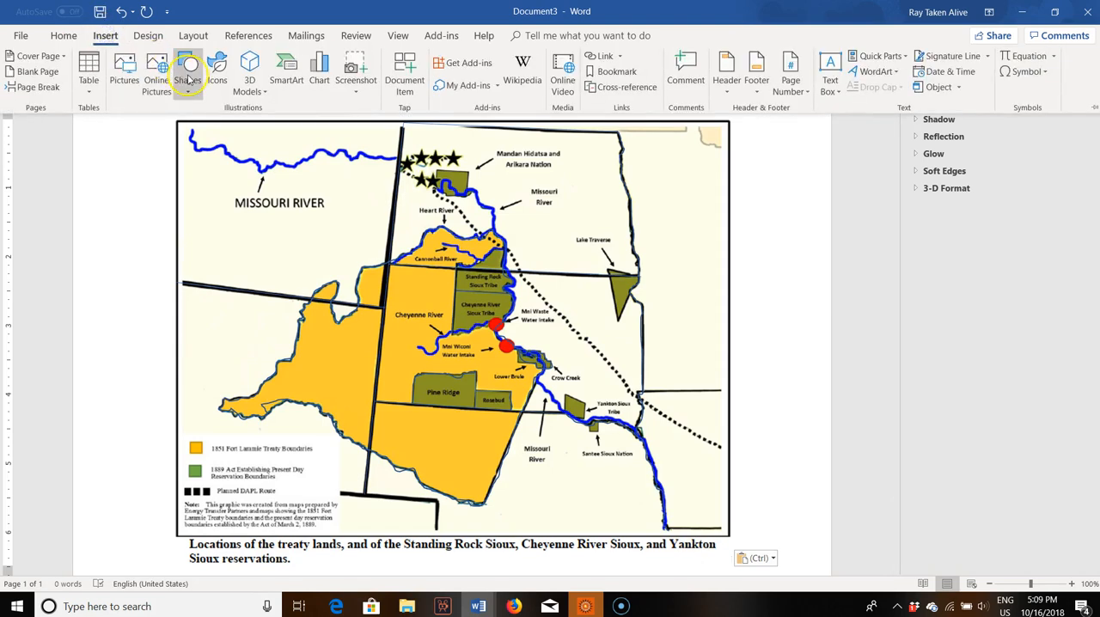
{"action": "left_click", "coordinate": [189, 82]}
{"action": "left_click", "coordinate": [182, 138]}
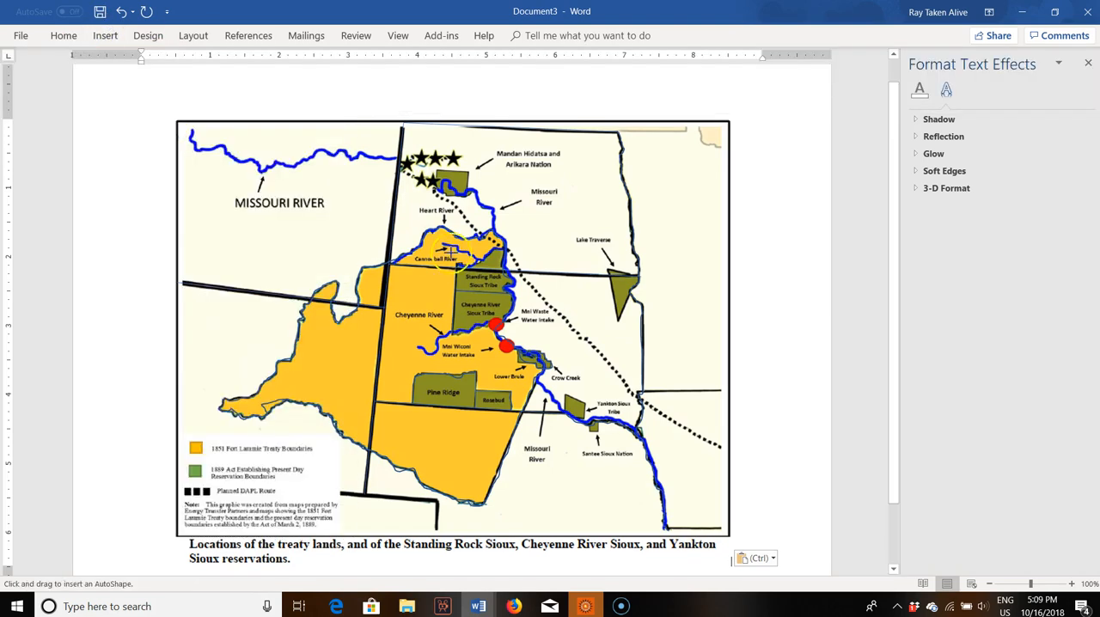
{"action": "left_click_drag", "start_coordinate": [456, 267], "coordinate": [479, 265]}
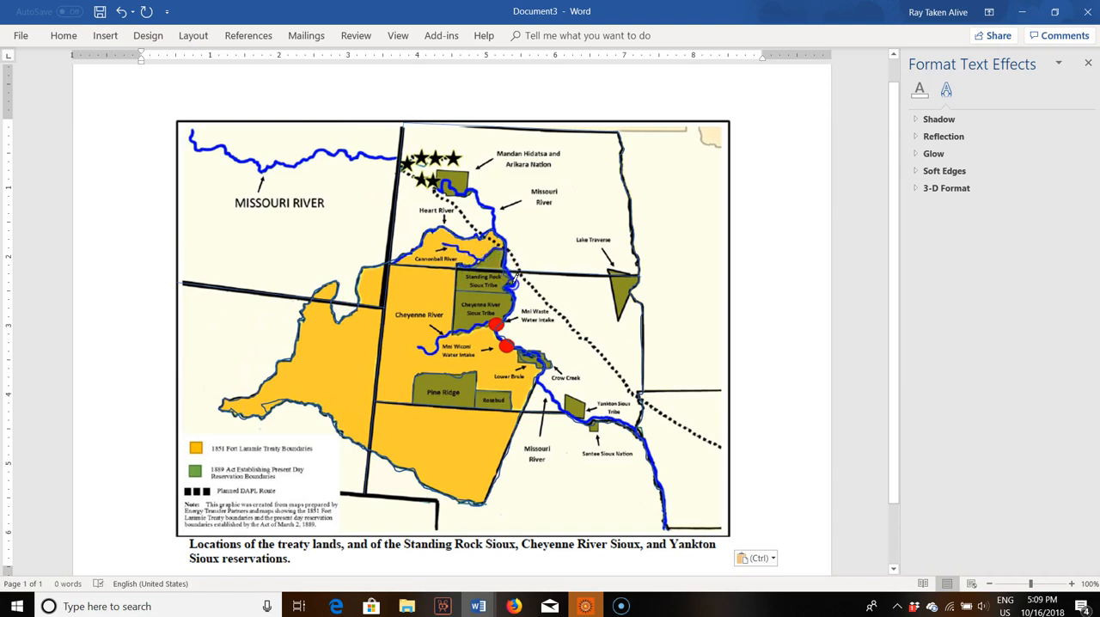
{"action": "left_click_drag", "start_coordinate": [506, 285], "coordinate": [509, 287]}
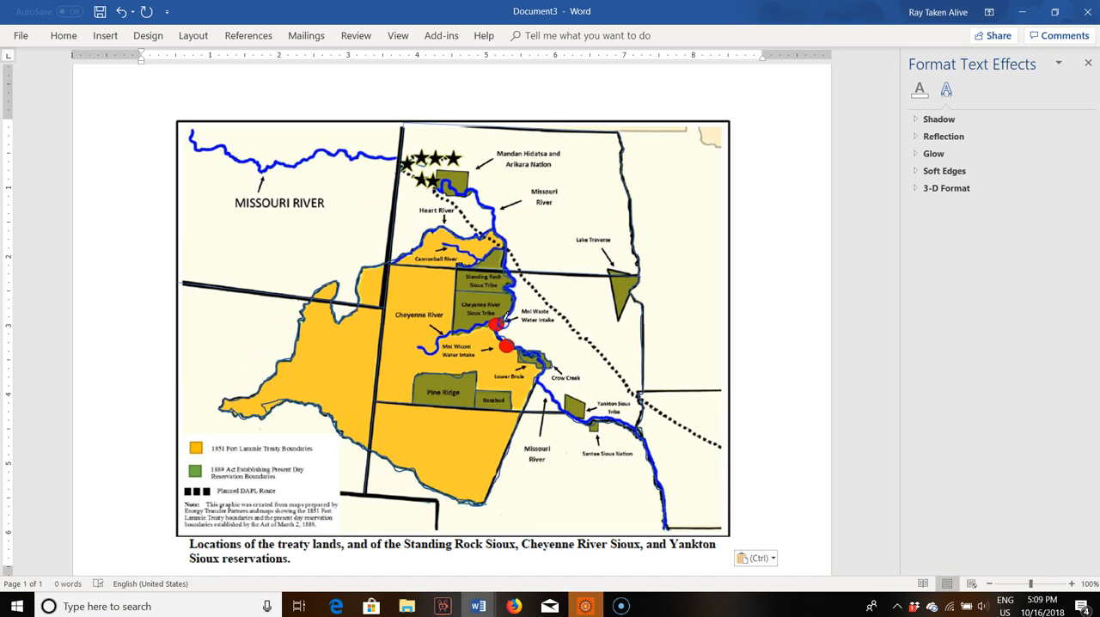
{"action": "left_click_drag", "start_coordinate": [495, 321], "coordinate": [449, 334]}
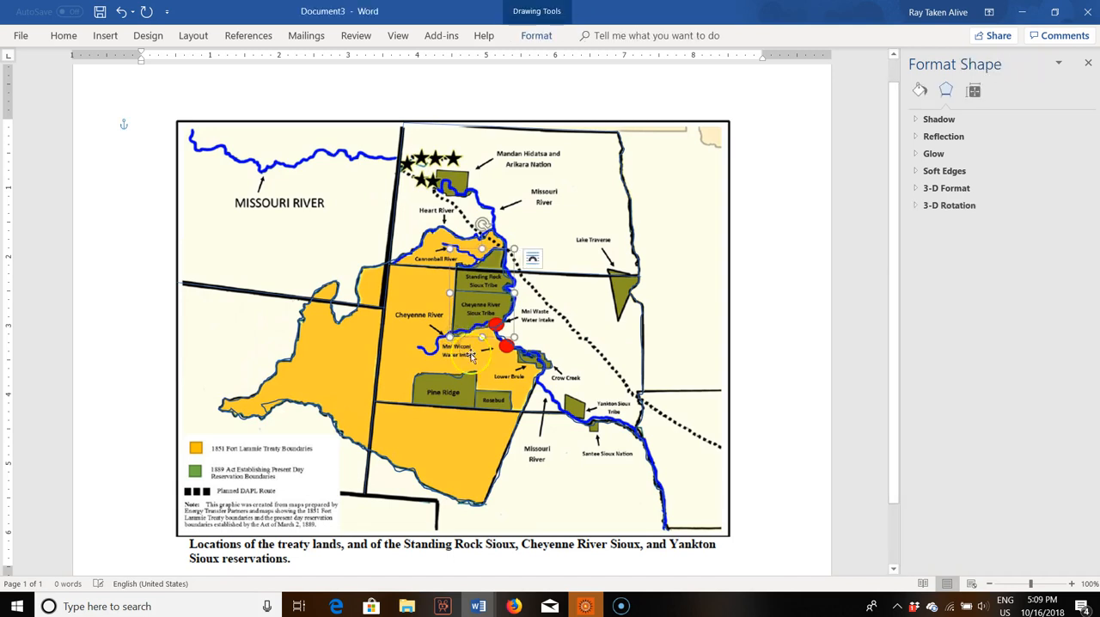
Step: Trace a closed freehand outline around the Yankton Sioux reservation and set it to No fill
{"action": "left_click", "coordinate": [105, 35]}
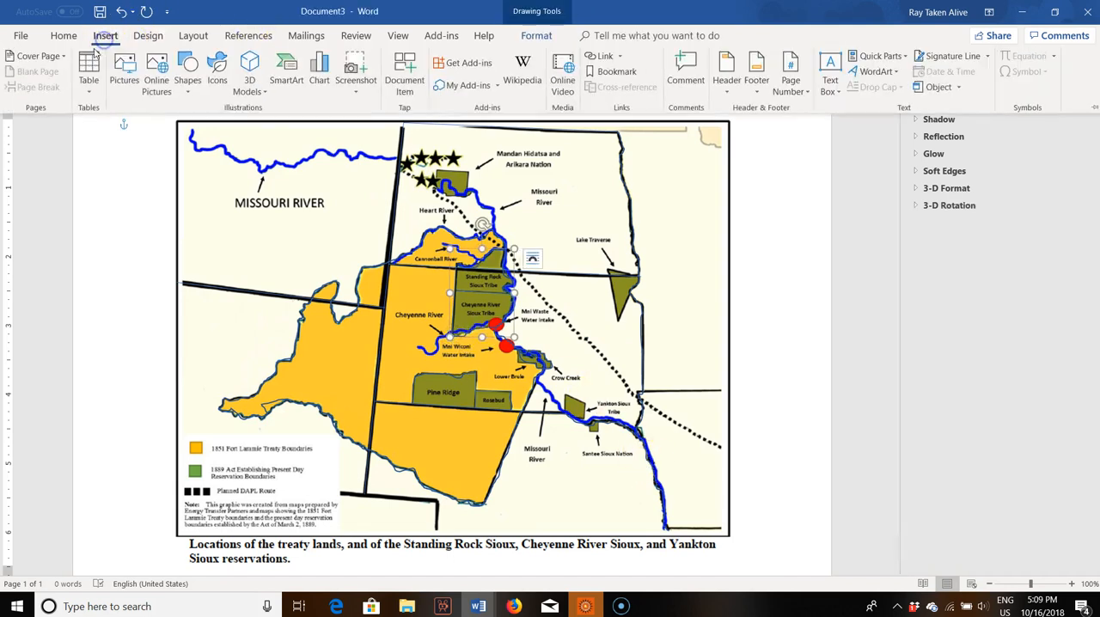
{"action": "left_click", "coordinate": [186, 92]}
{"action": "left_click", "coordinate": [177, 137]}
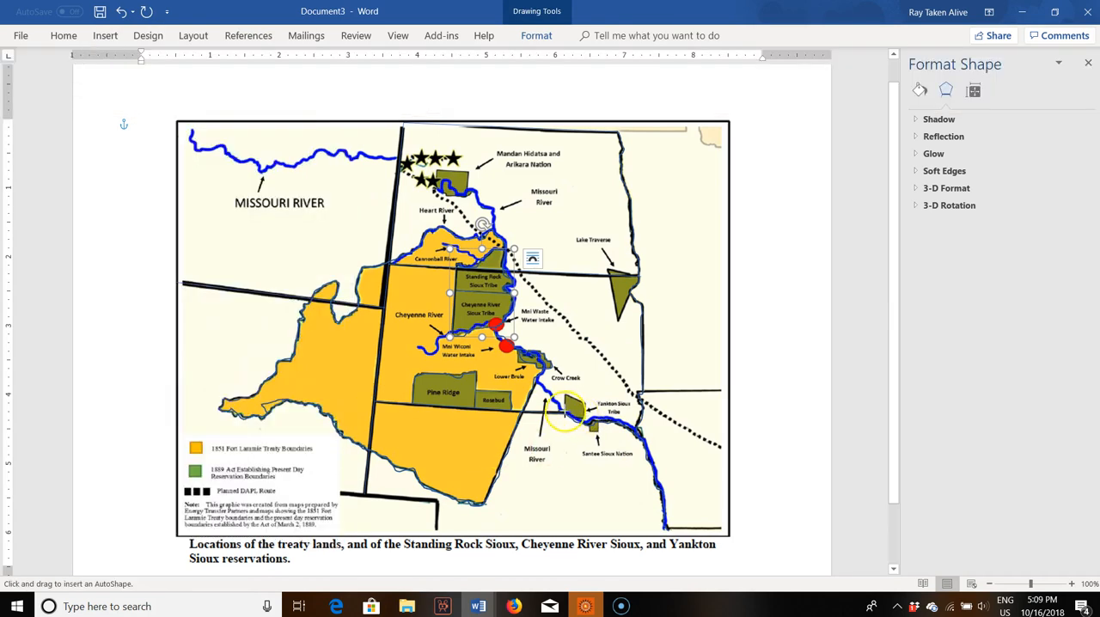
{"action": "key", "text": "Escape"}
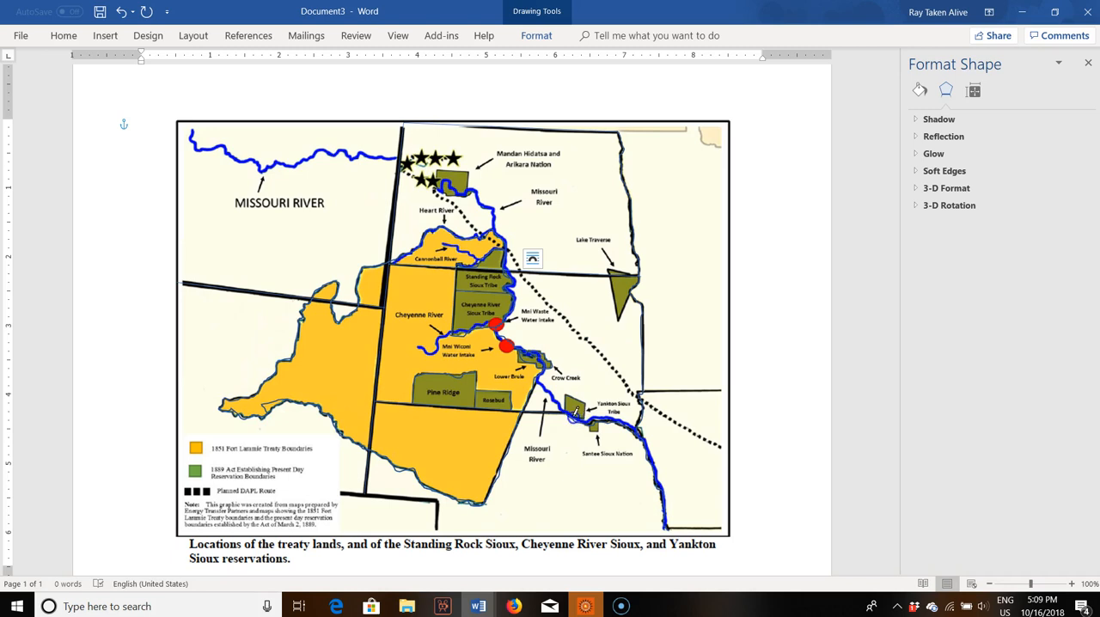
{"action": "left_click", "coordinate": [573, 409]}
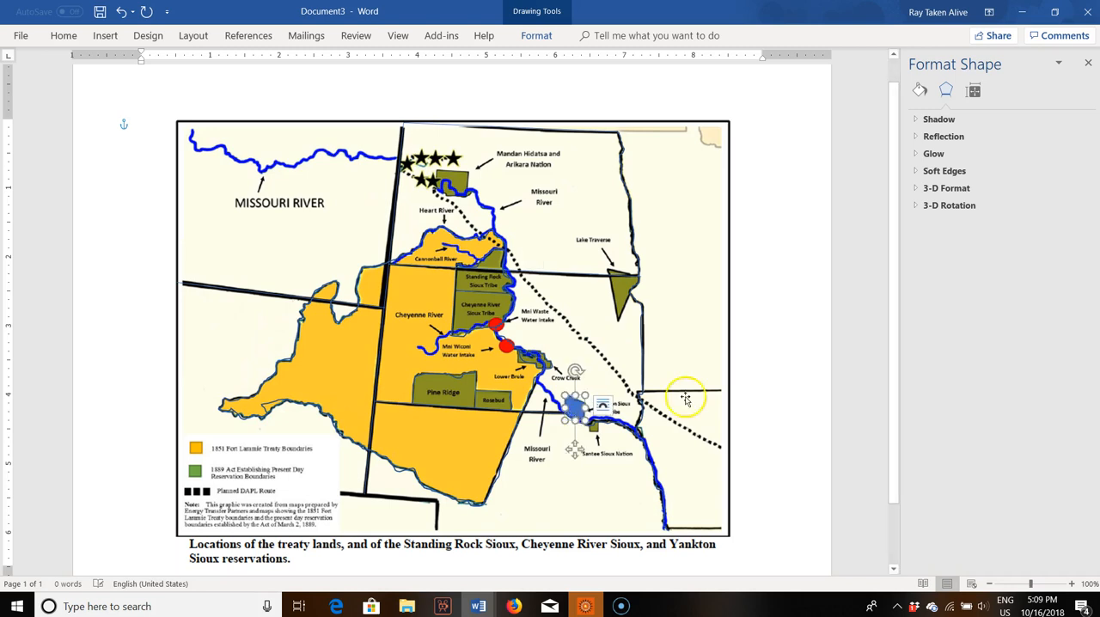
{"action": "left_click", "coordinate": [919, 89]}
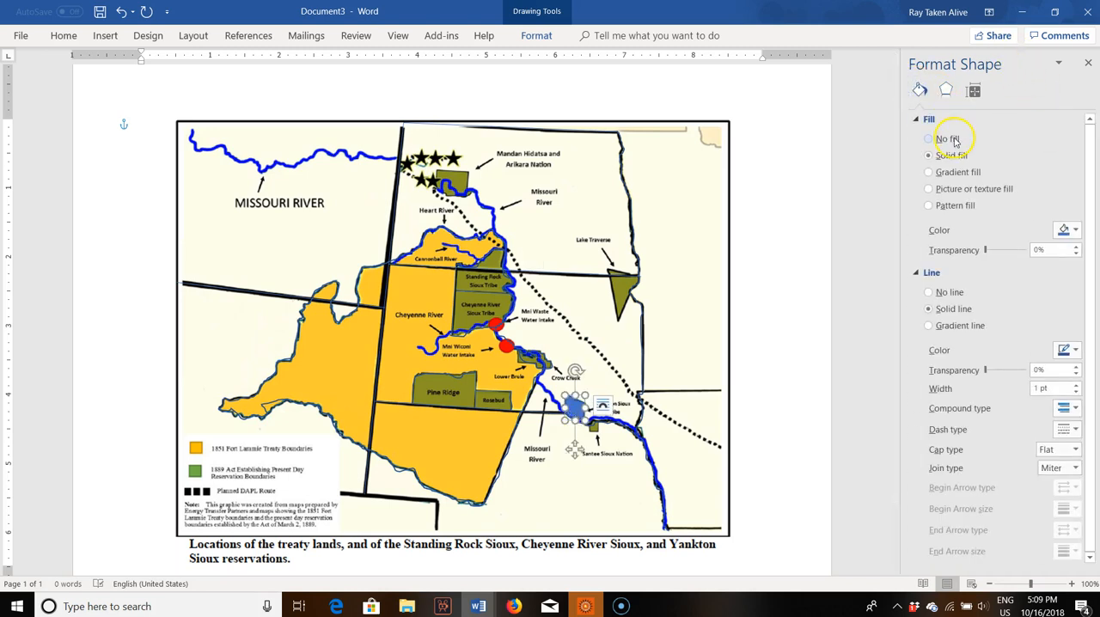
{"action": "left_click", "coordinate": [948, 139]}
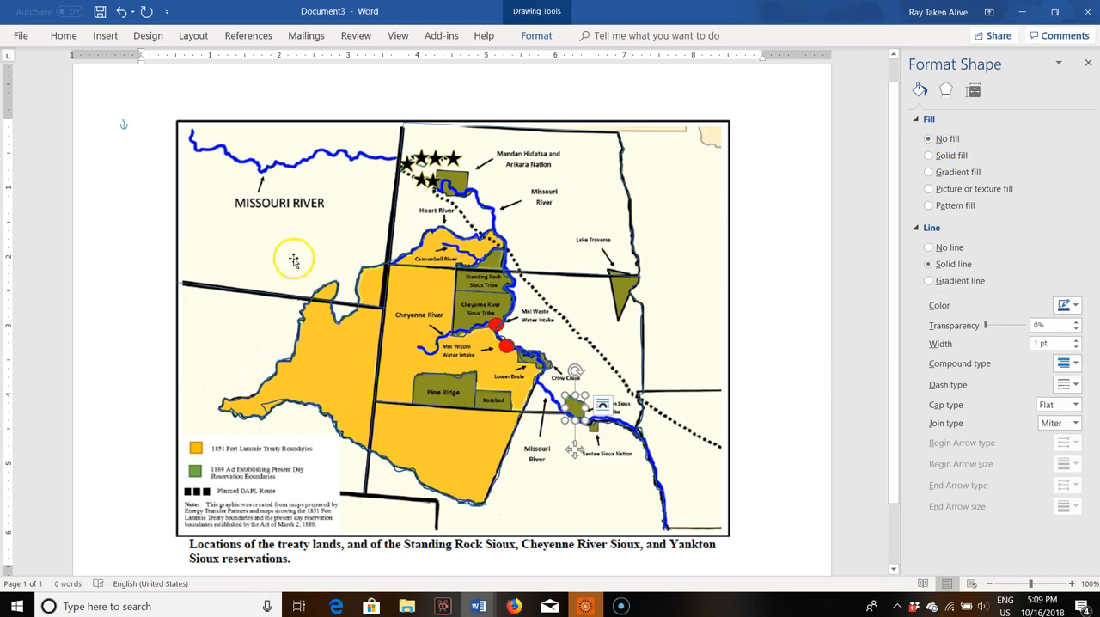
Step: Trace a closed freehand outline around the triangular Lake Traverse reservation and set it to No fill
{"action": "scroll", "coordinate": [81, 77], "scroll_direction": "down", "scroll_amount": 1}
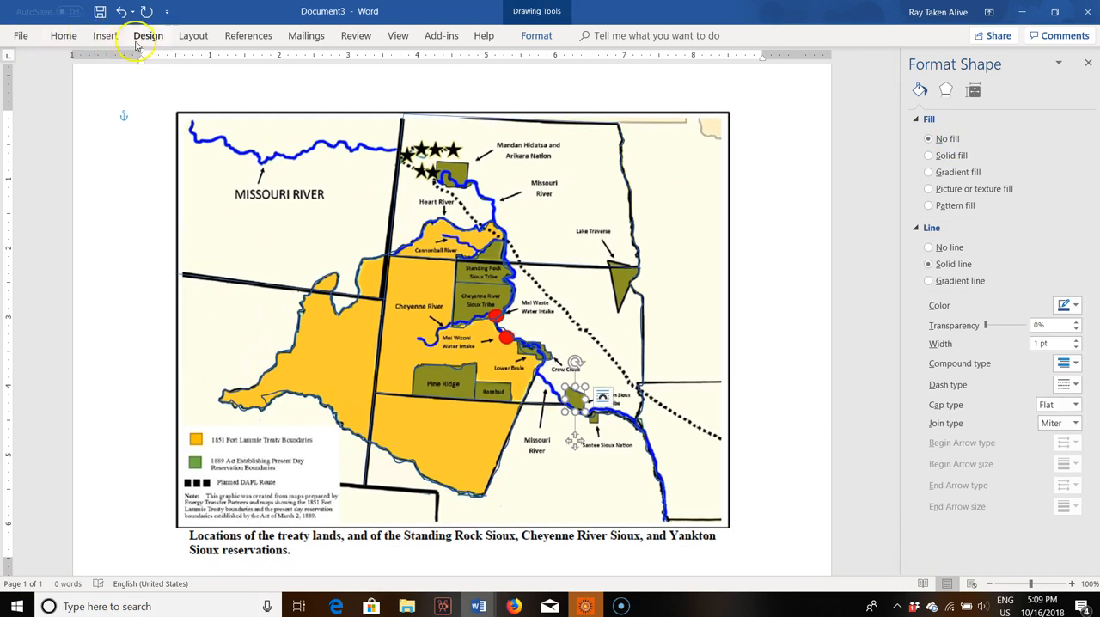
{"action": "left_click", "coordinate": [94, 38]}
{"action": "left_click", "coordinate": [188, 72]}
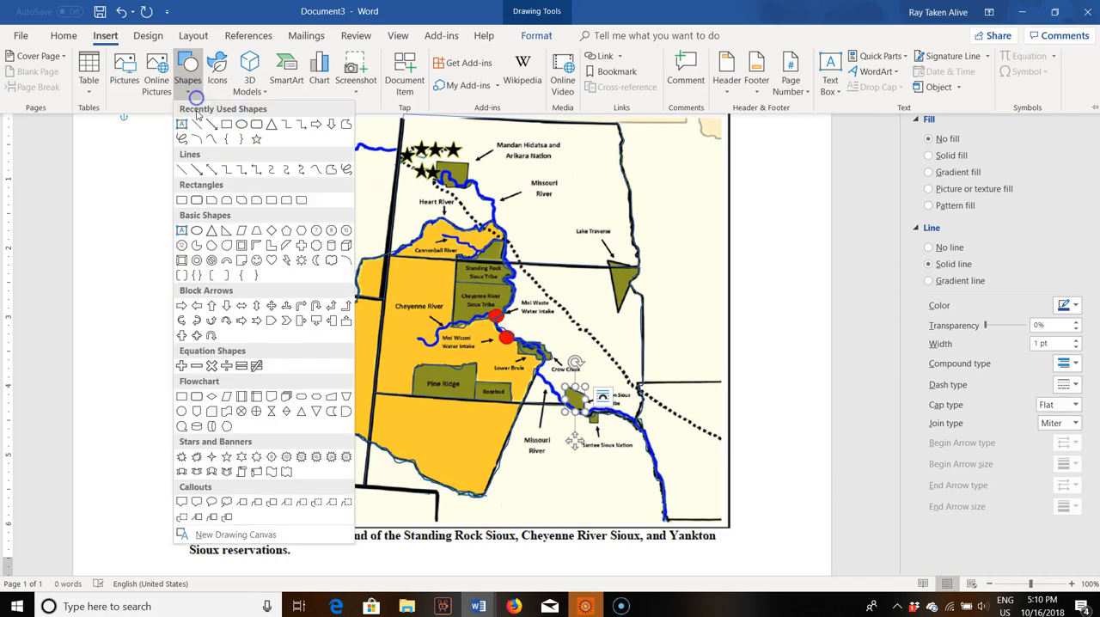
{"action": "left_click", "coordinate": [182, 139]}
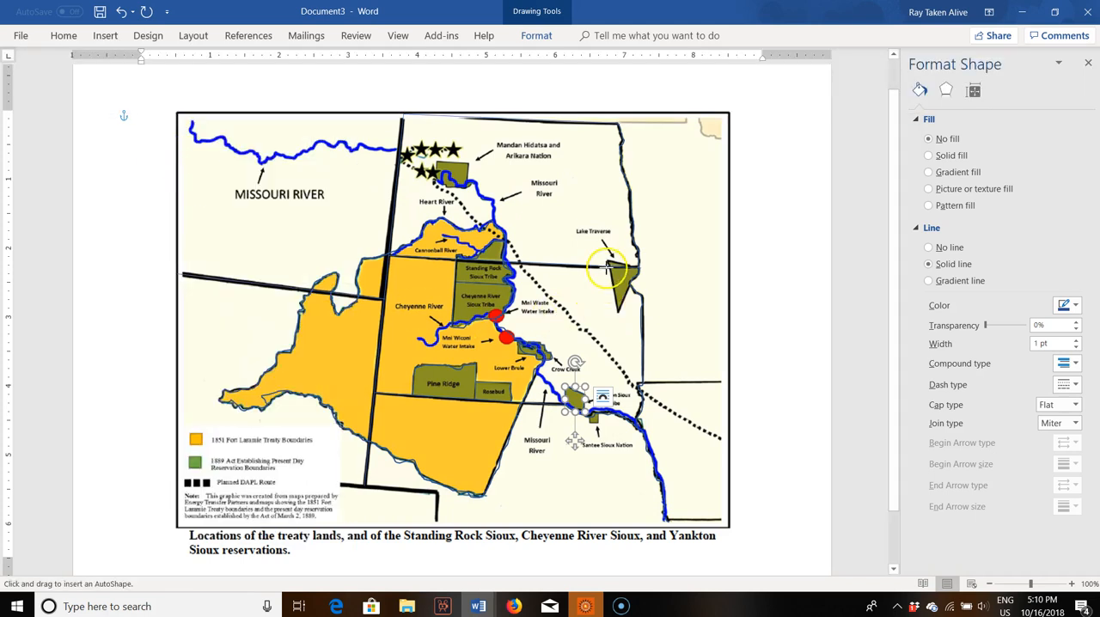
{"action": "left_click_drag", "start_coordinate": [606, 258], "coordinate": [611, 263]}
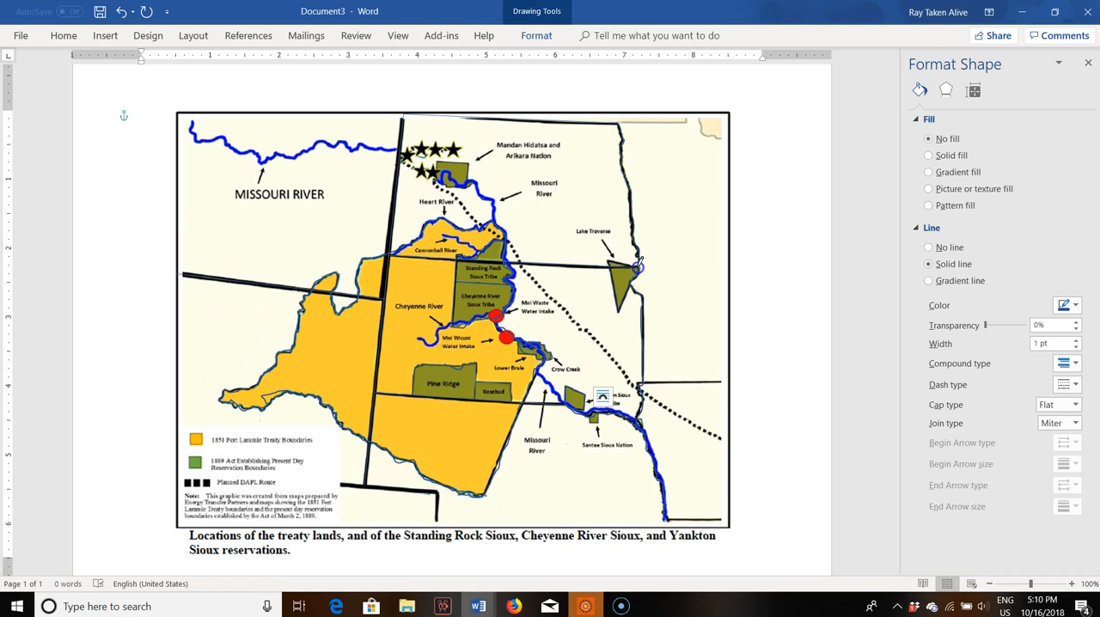
{"action": "left_click", "coordinate": [613, 258]}
{"action": "left_click", "coordinate": [928, 139]}
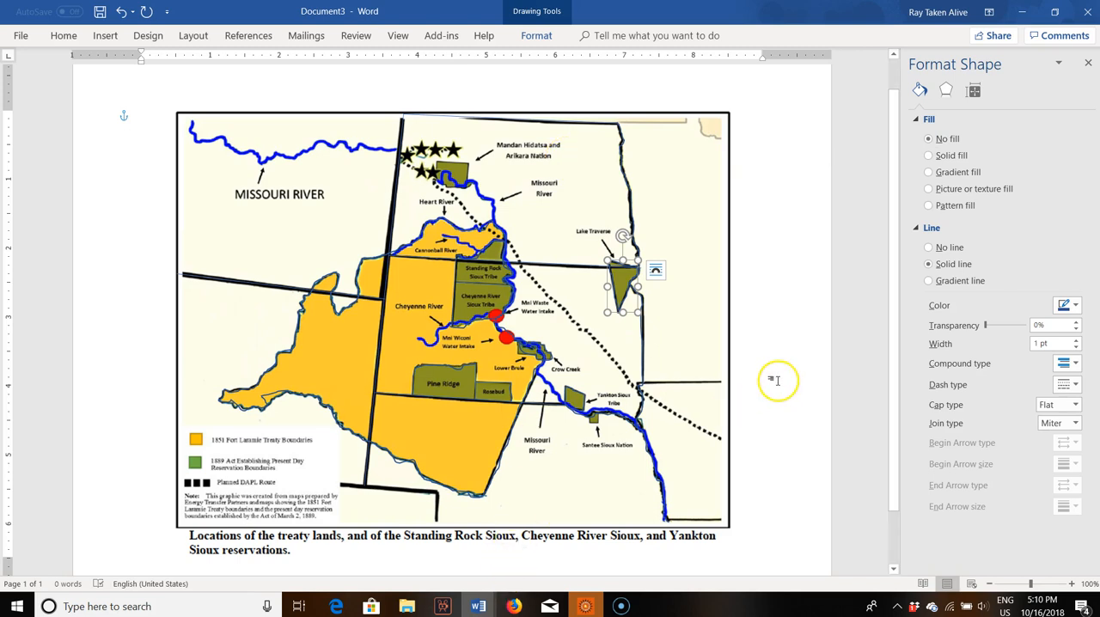
Step: Delete the map picture to check all traced outlines on the blank page, and bring the picture back
{"action": "left_click", "coordinate": [728, 410]}
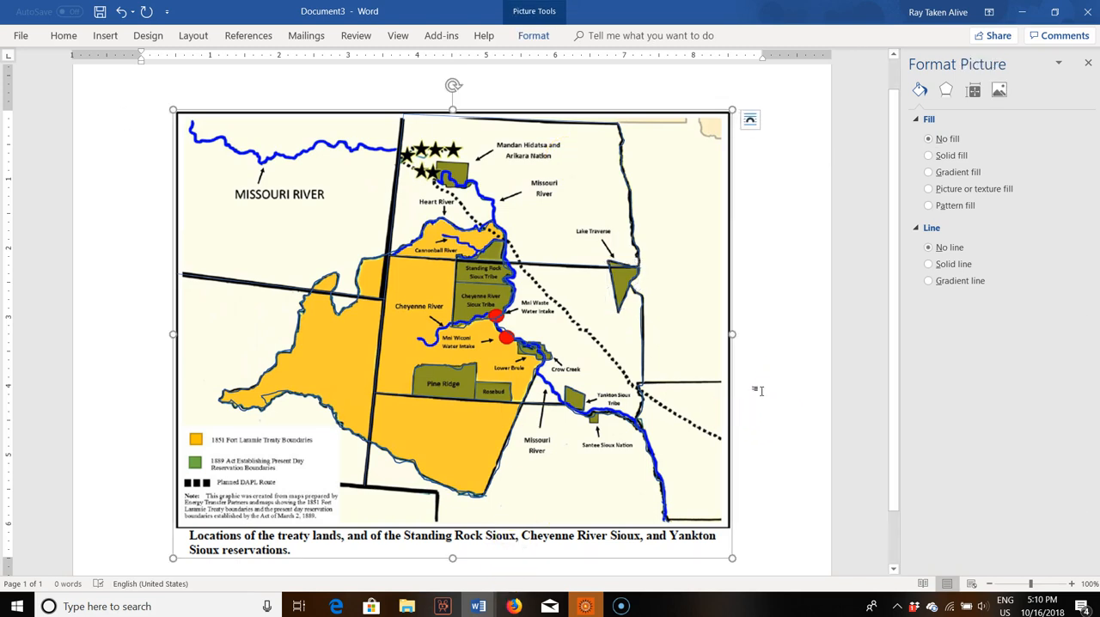
{"action": "key", "text": "Delete"}
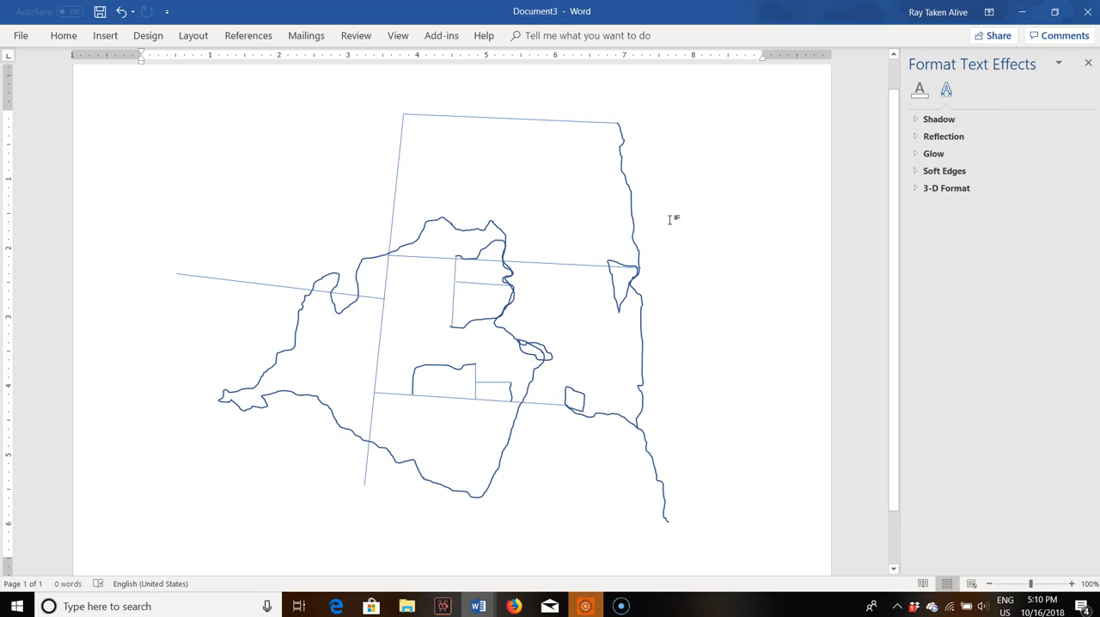
{"action": "key", "text": "ctrl+v"}
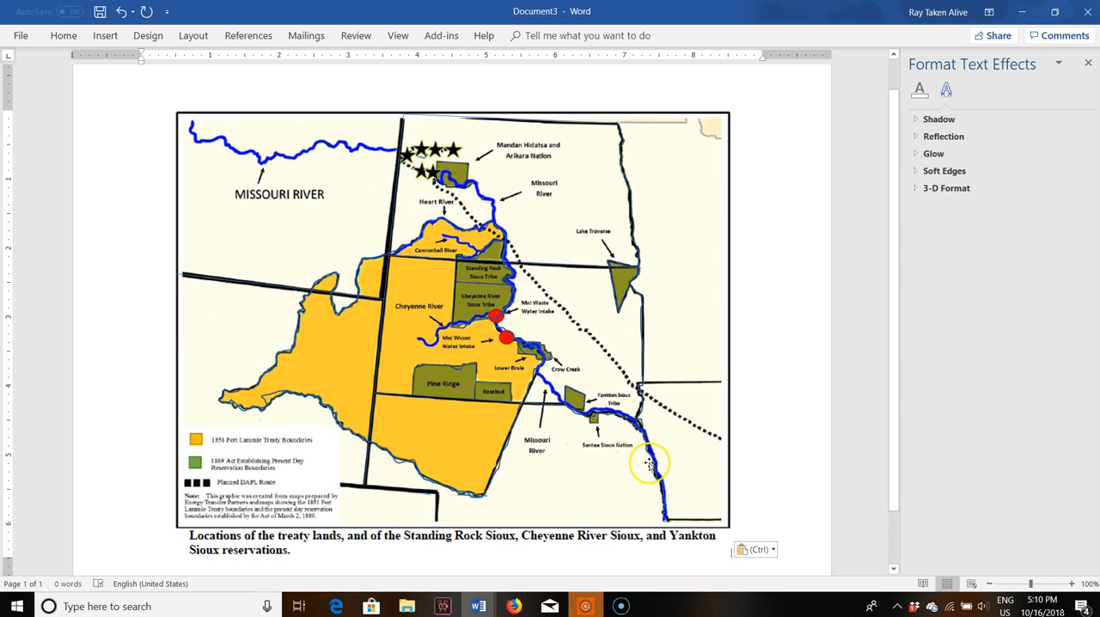
Step: Trace the Missouri River freehand from its western end on the map eastward to the Mandan Hidatsa and Arikara Nation reservation
{"action": "left_click", "coordinate": [106, 38]}
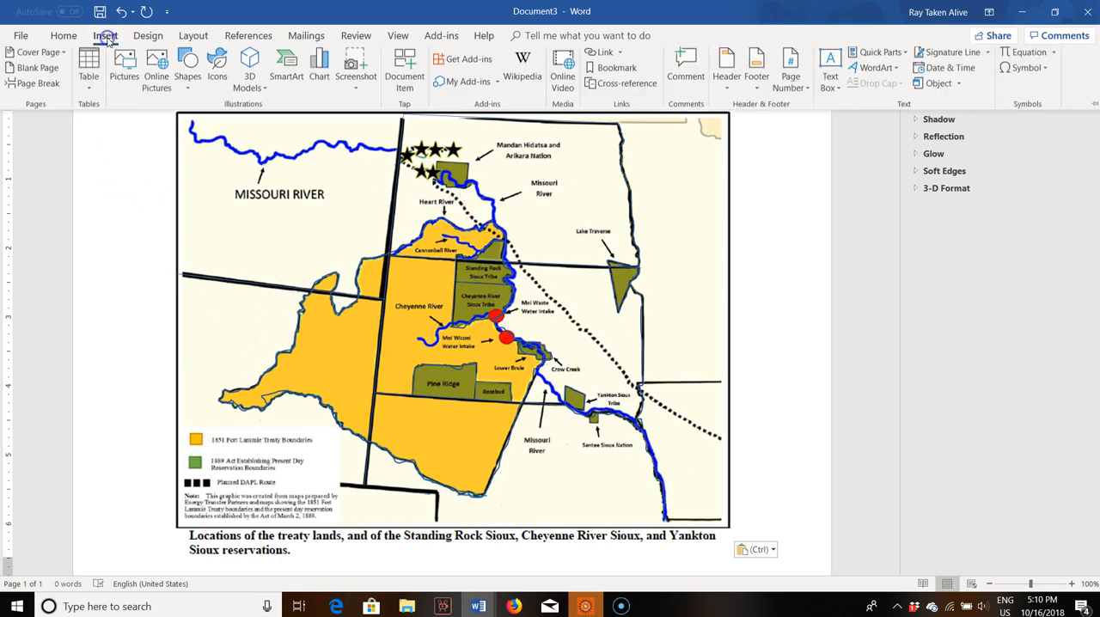
{"action": "left_click", "coordinate": [187, 71]}
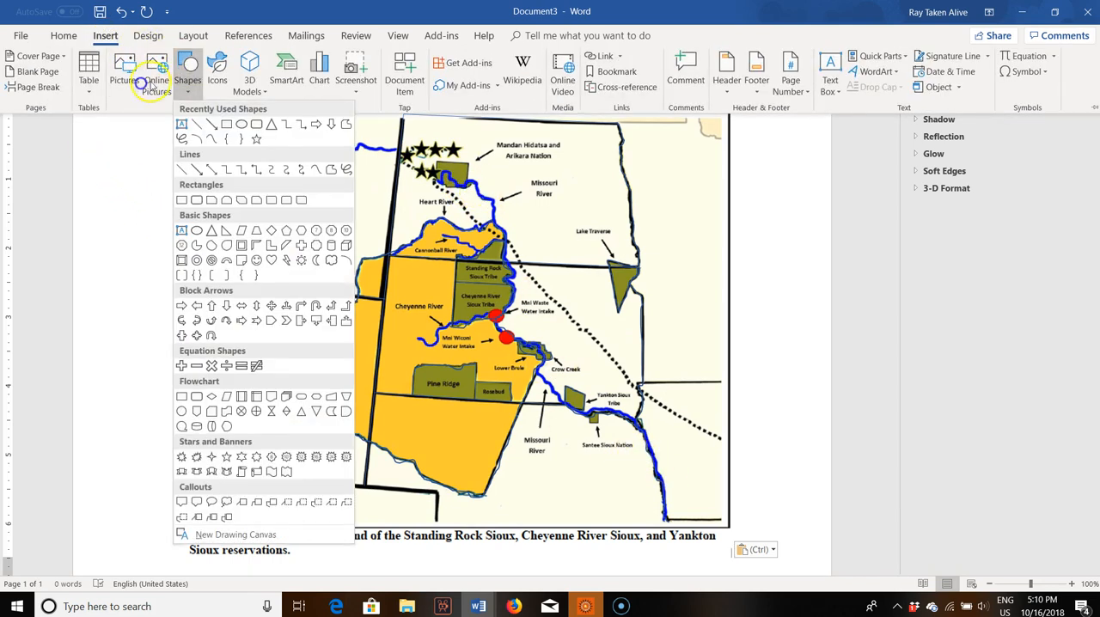
{"action": "left_click", "coordinate": [182, 138]}
{"action": "mouse_move", "coordinate": [192, 120]}
{"action": "left_mouse_down"}
{"action": "mouse_move", "coordinate": [190, 130]}
{"action": "mouse_move", "coordinate": [261, 157]}
{"action": "mouse_move", "coordinate": [330, 141]}
{"action": "mouse_move", "coordinate": [403, 153]}
{"action": "mouse_move", "coordinate": [433, 174]}
{"action": "left_mouse_up"}
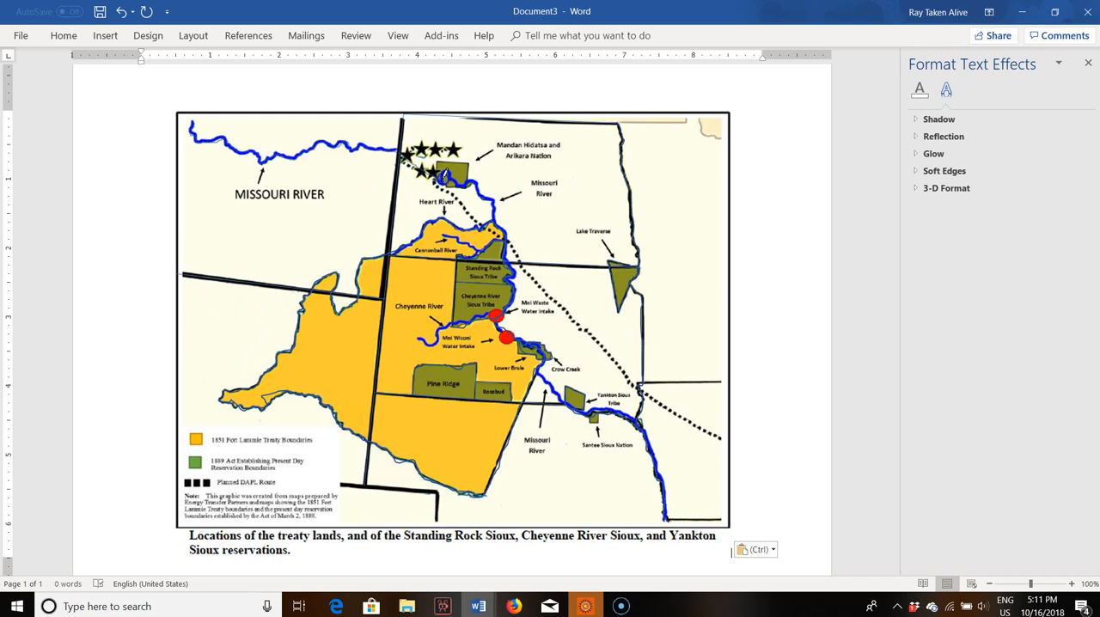
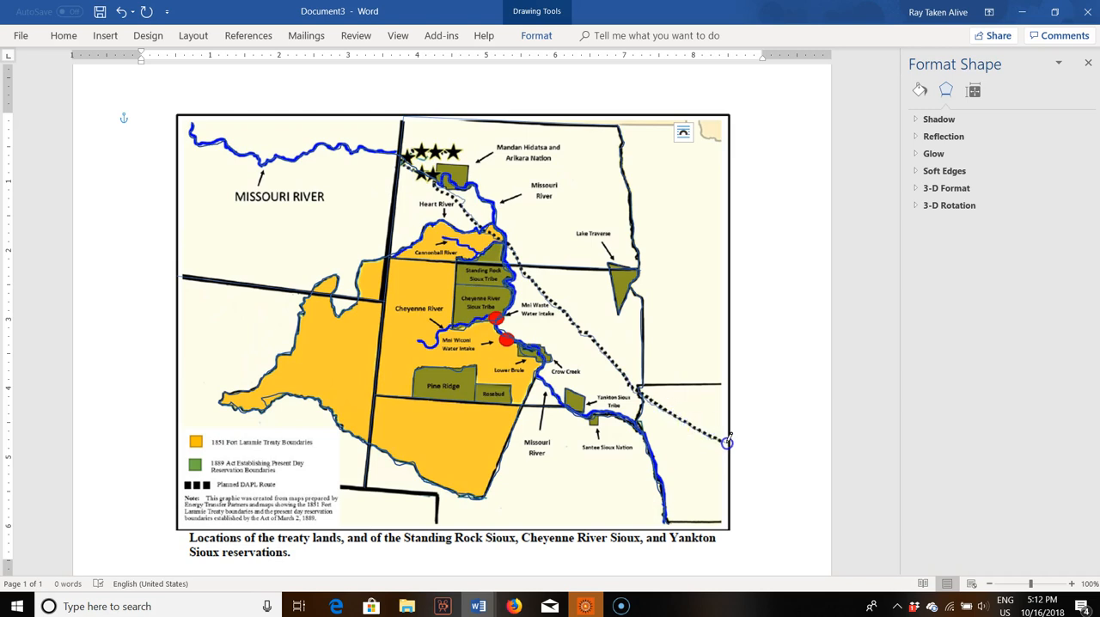
Step: Finish the freehand trace of the dotted DAPL route at its southeastern end and delete the map picture
{"action": "left_click_drag", "start_coordinate": [727, 441], "coordinate": [727, 441]}
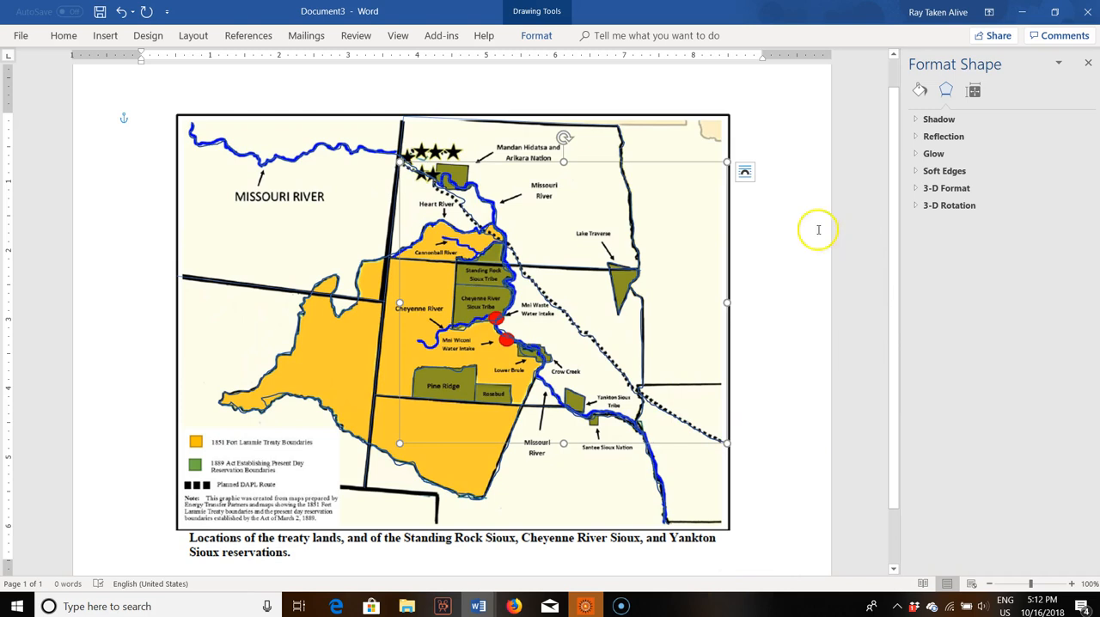
{"action": "left_click", "coordinate": [787, 297]}
{"action": "left_click", "coordinate": [727, 155]}
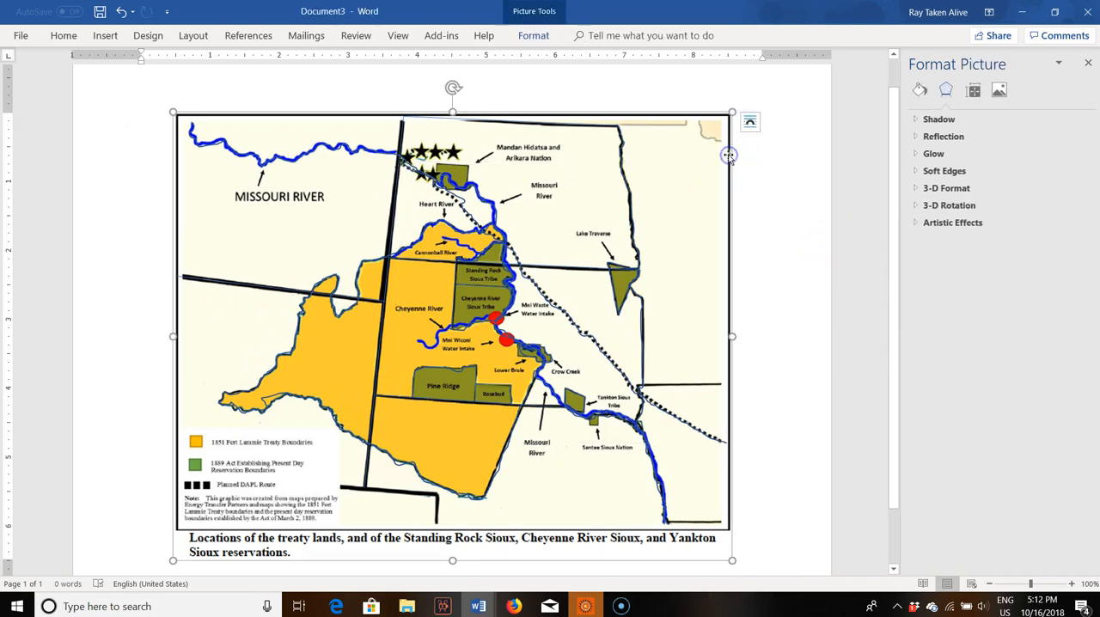
{"action": "key", "text": "Delete"}
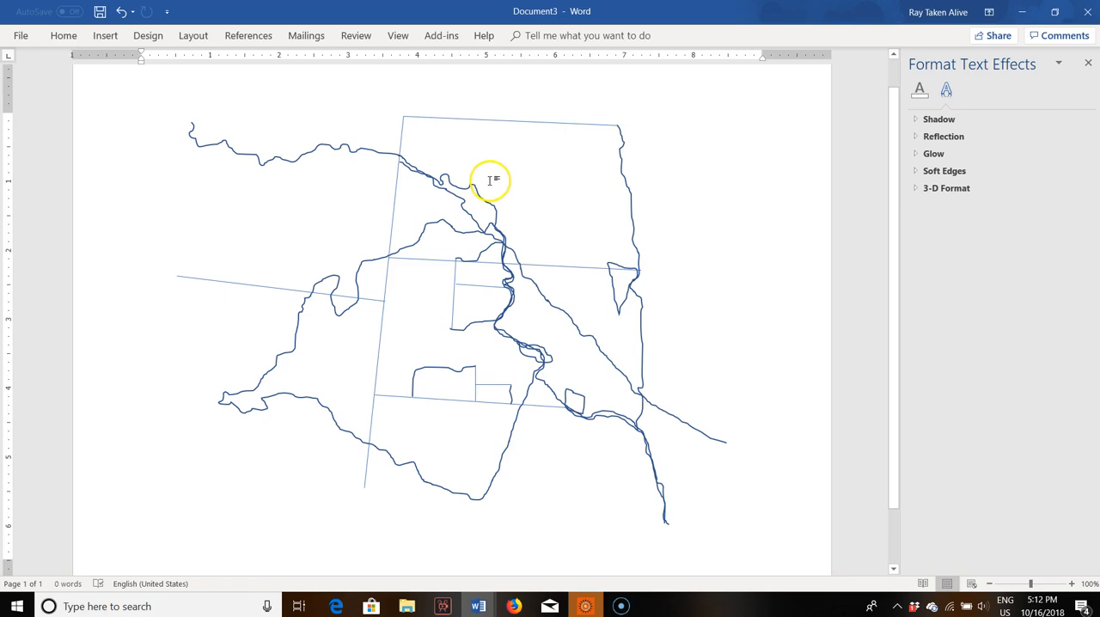
{"action": "scroll", "coordinate": [486, 215], "scroll_direction": "up", "scroll_amount": 2}
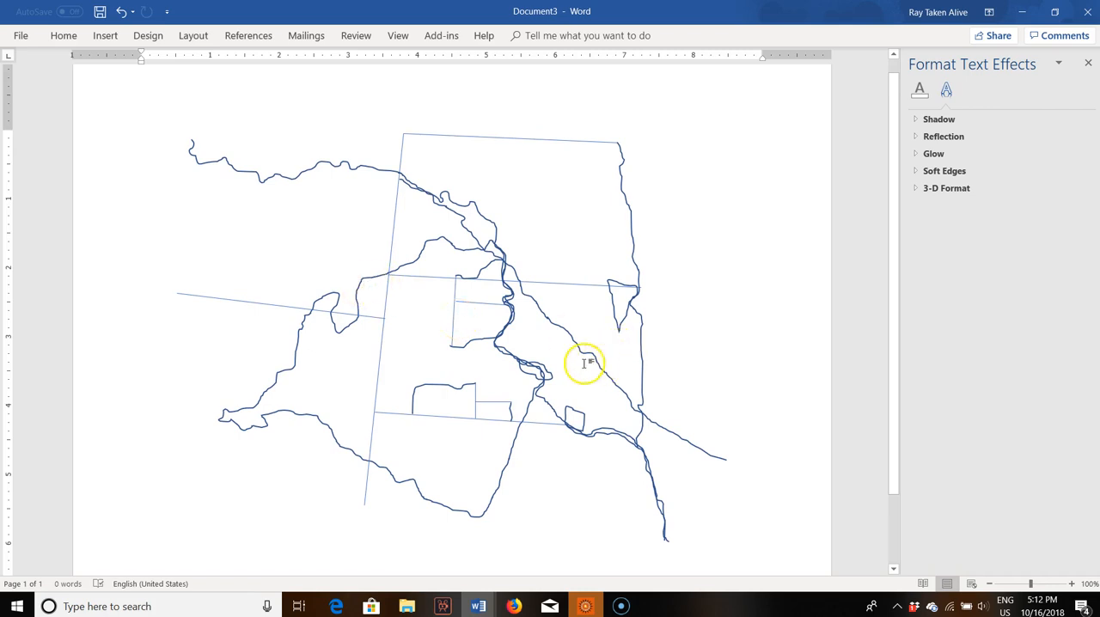
Step: Format the traced Missouri River as a solid line with a width of 3.5 pt
{"action": "left_click", "coordinate": [222, 161]}
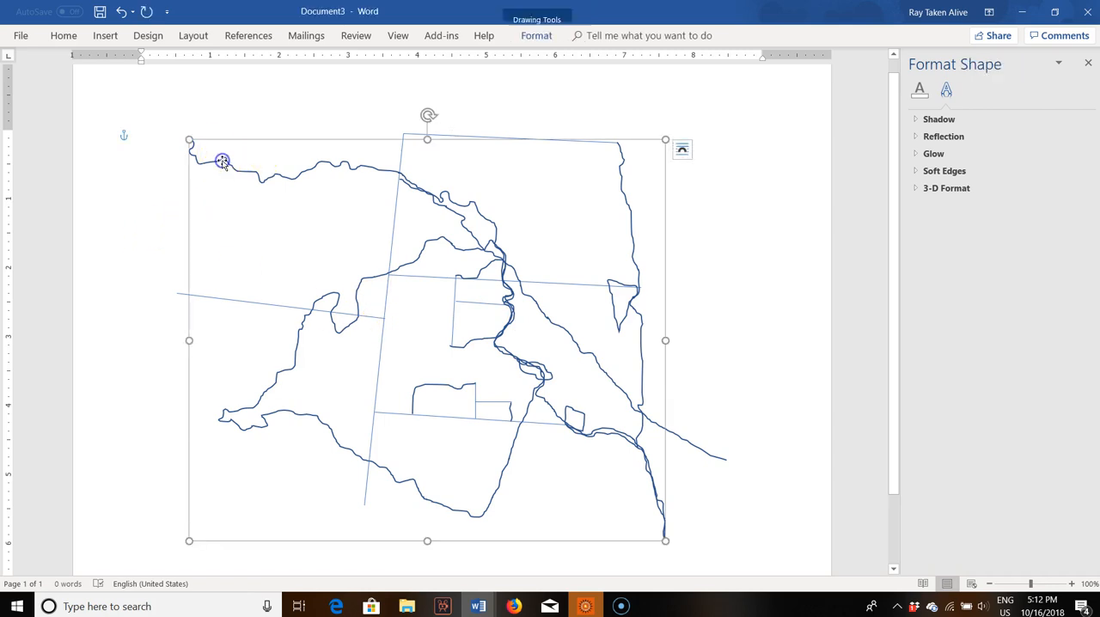
{"action": "left_click", "coordinate": [296, 173]}
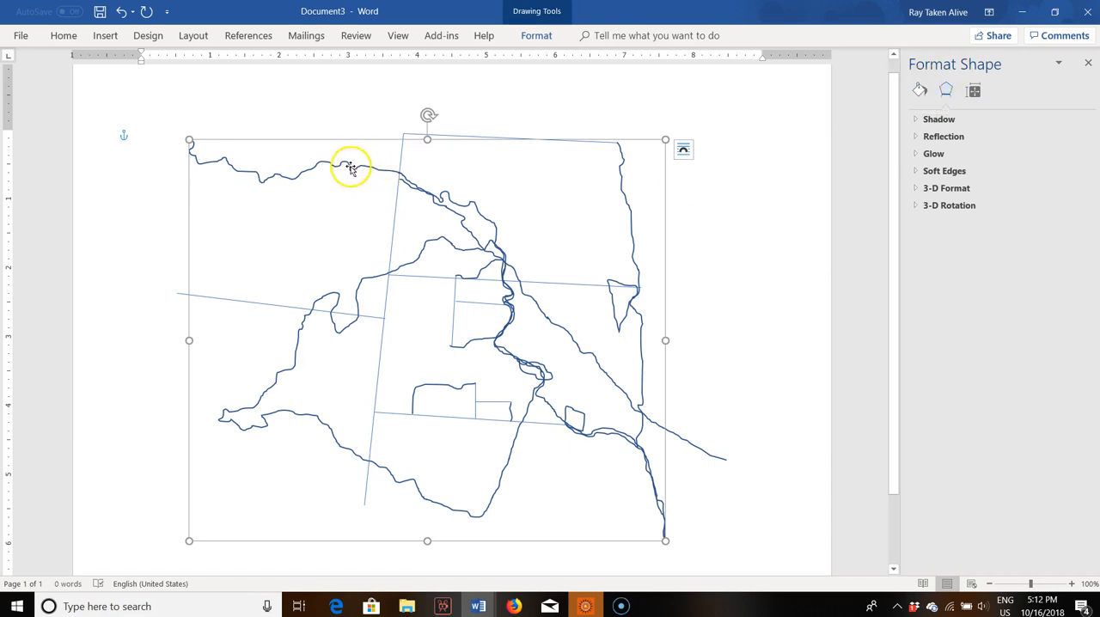
{"action": "right_click", "coordinate": [295, 174]}
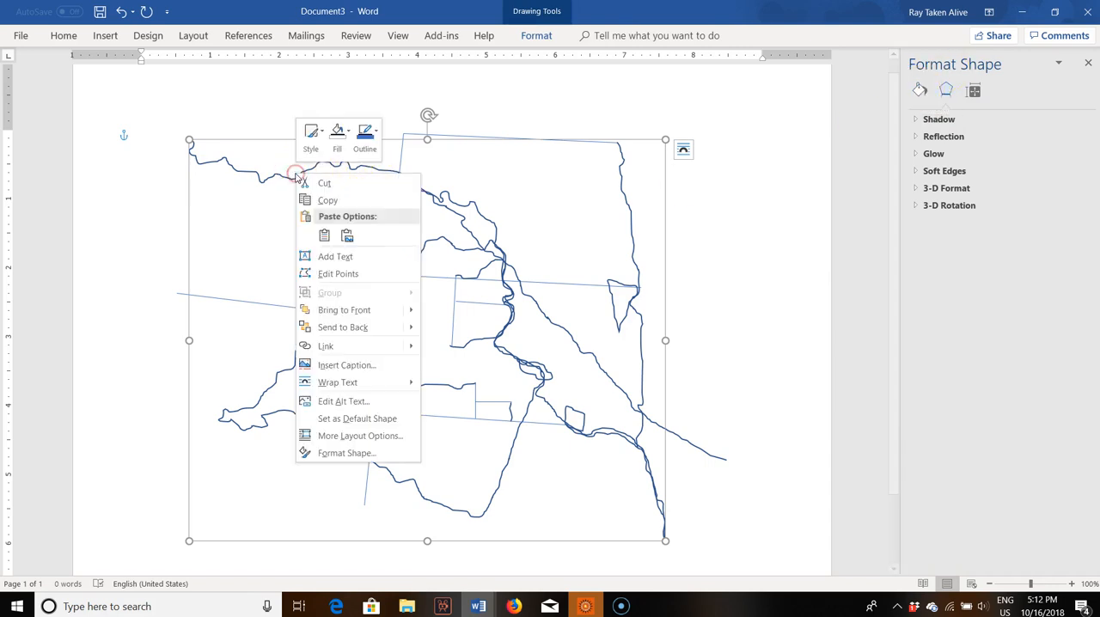
{"action": "left_click", "coordinate": [346, 452]}
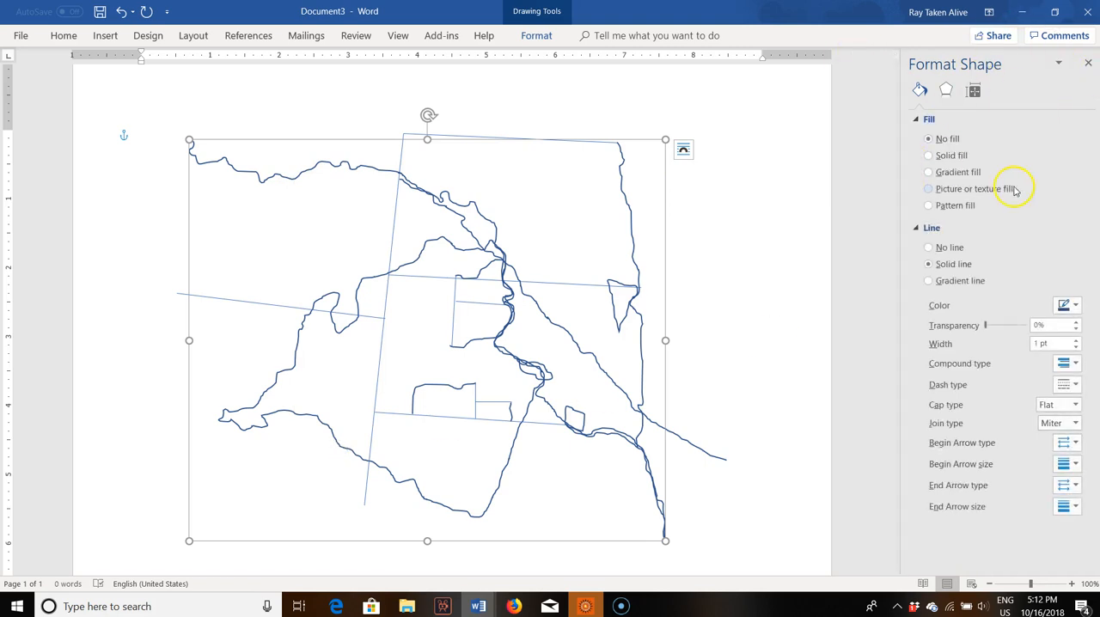
{"action": "left_click", "coordinate": [928, 263]}
{"action": "left_click", "coordinate": [1075, 339]}
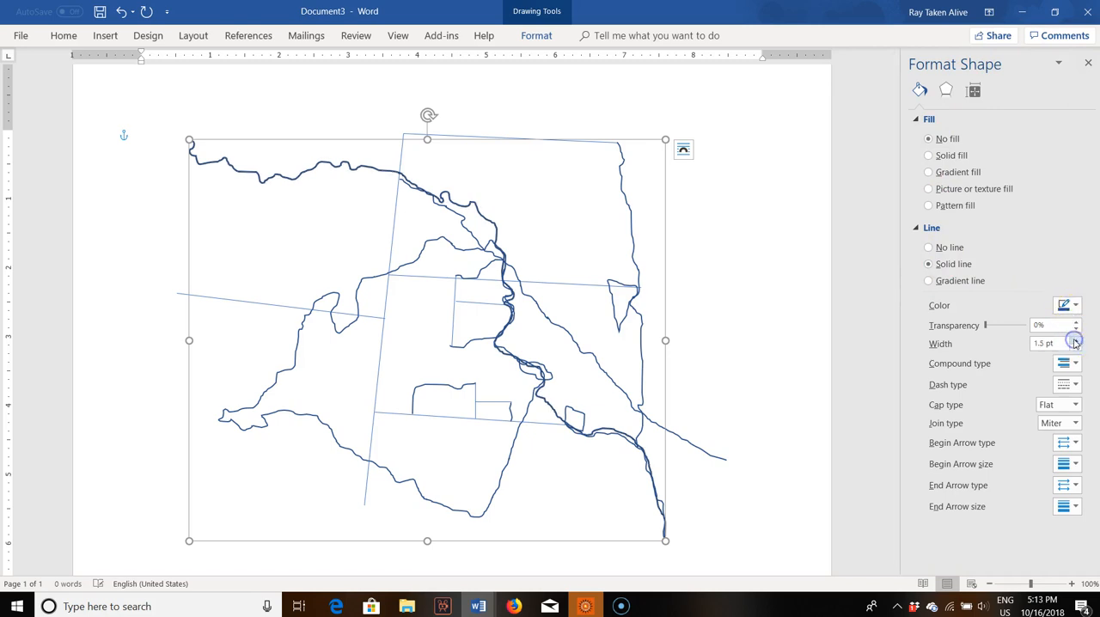
{"action": "left_click", "coordinate": [1075, 339]}
{"action": "left_click", "coordinate": [1075, 340]}
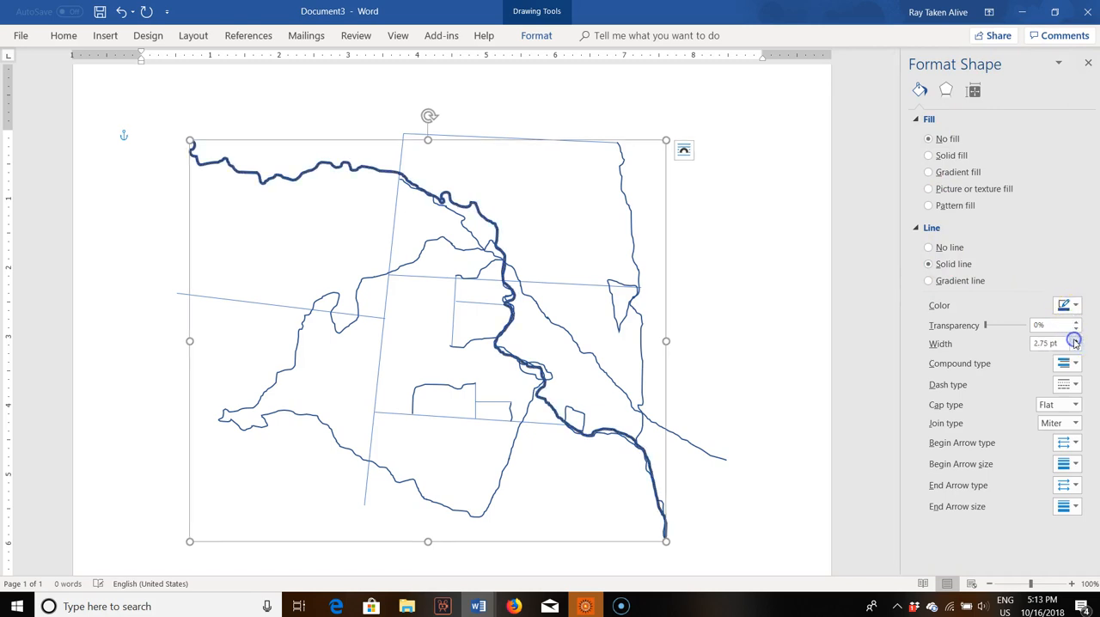
{"action": "left_click", "coordinate": [1075, 339]}
{"action": "left_click", "coordinate": [1075, 340]}
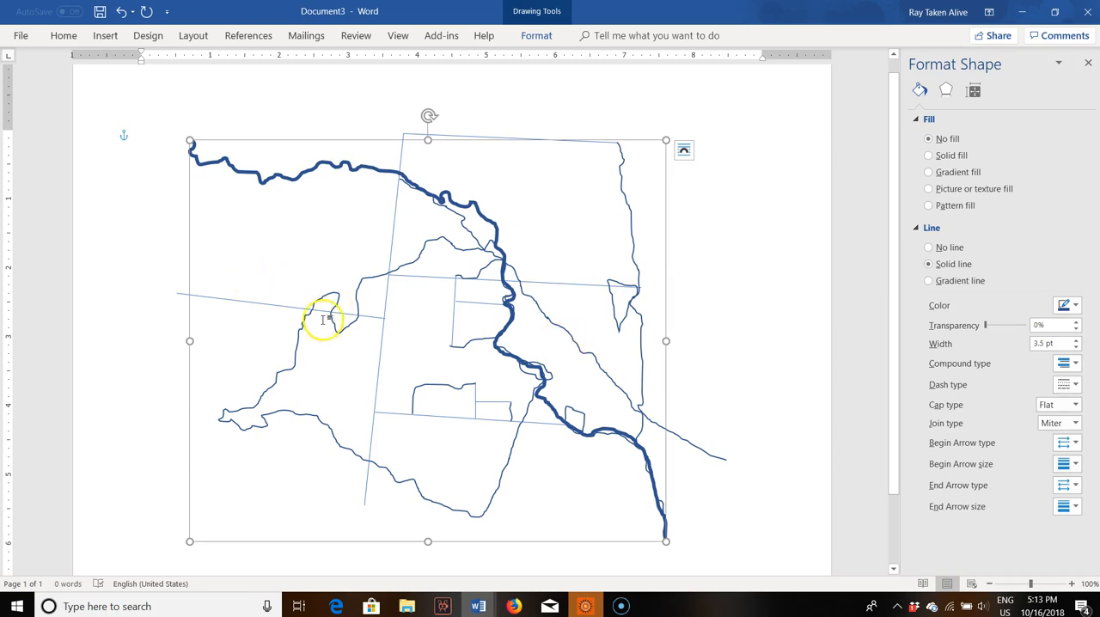
Step: Make the straight border line running west from the long vertical border black and 2 pt wide
{"action": "left_click", "coordinate": [248, 300]}
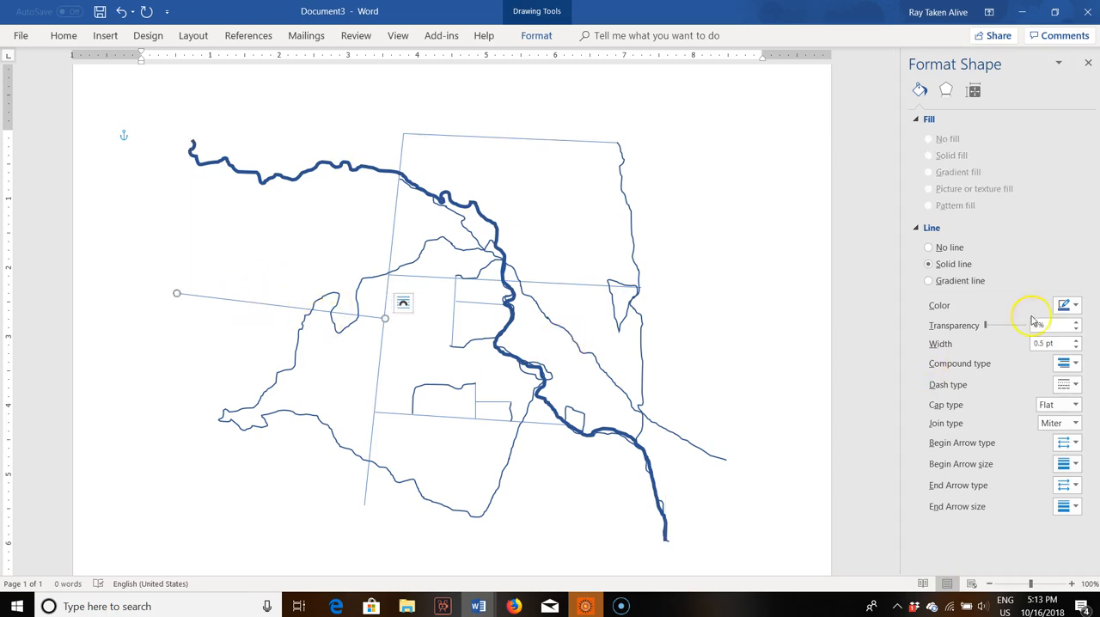
{"action": "left_click", "coordinate": [1074, 307]}
{"action": "left_click", "coordinate": [1006, 335]}
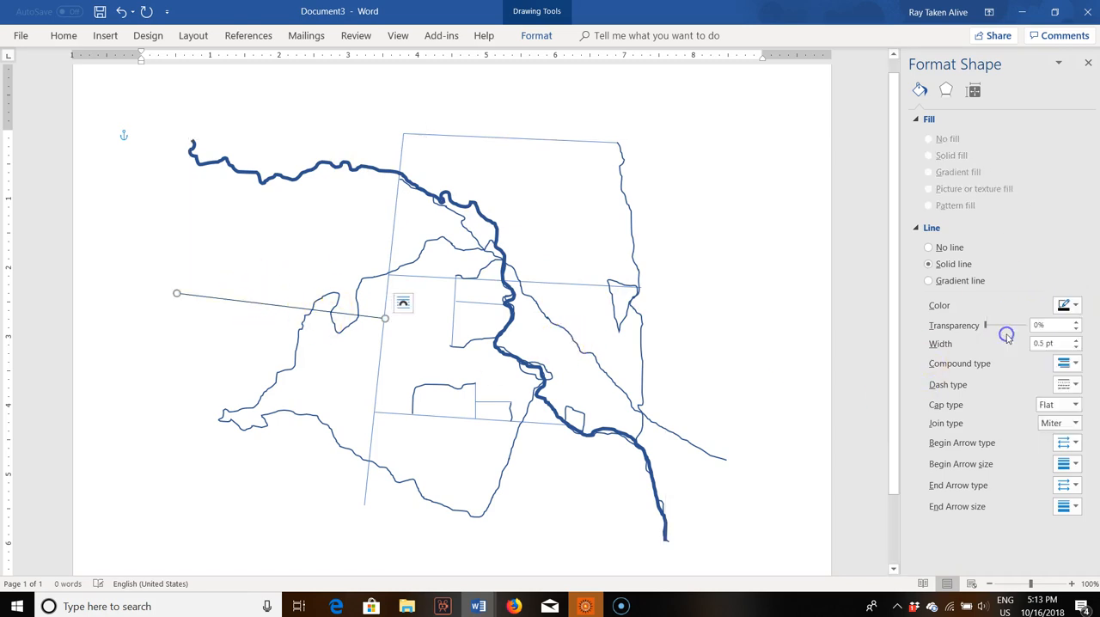
{"action": "left_click", "coordinate": [1075, 339]}
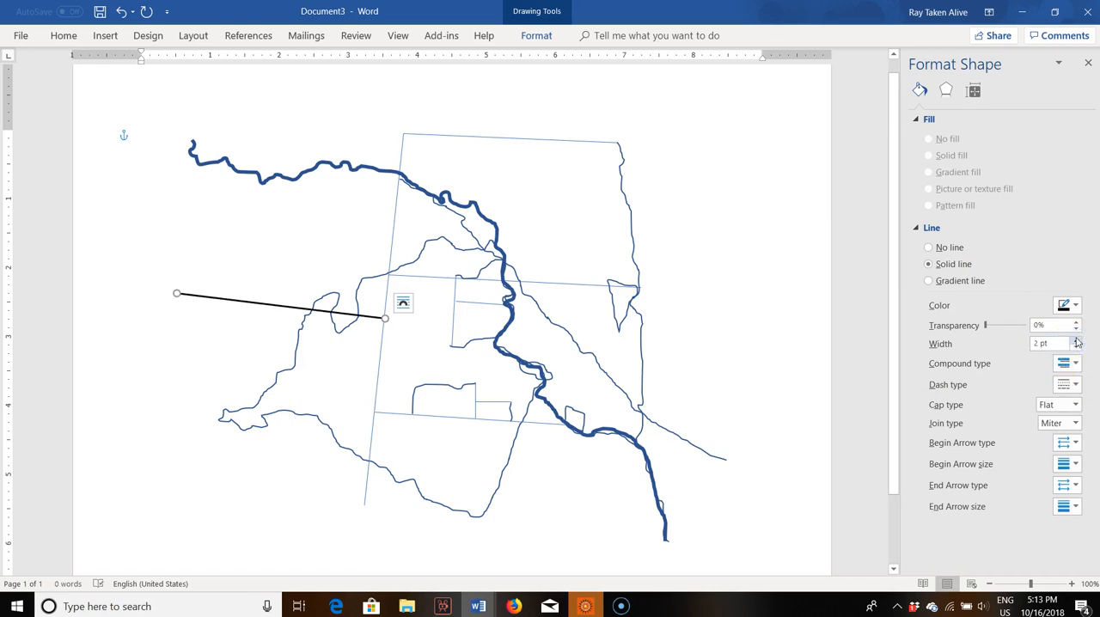
Step: Make the long vertical western border of the Dakotas black and 2.25 pt wide
{"action": "left_click", "coordinate": [394, 230]}
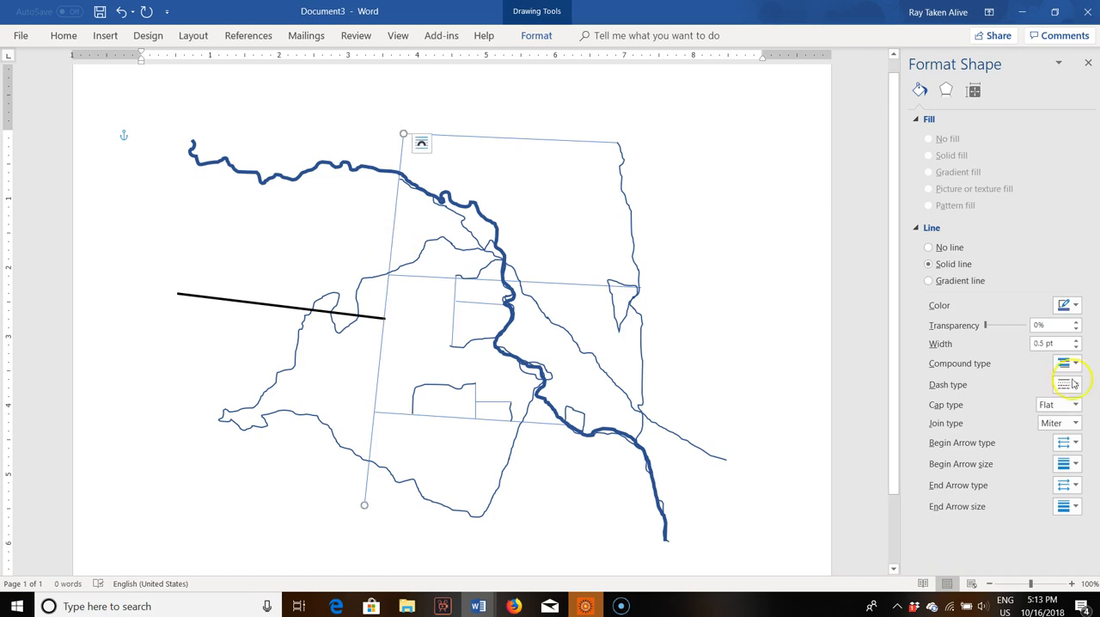
{"action": "left_click", "coordinate": [1074, 305]}
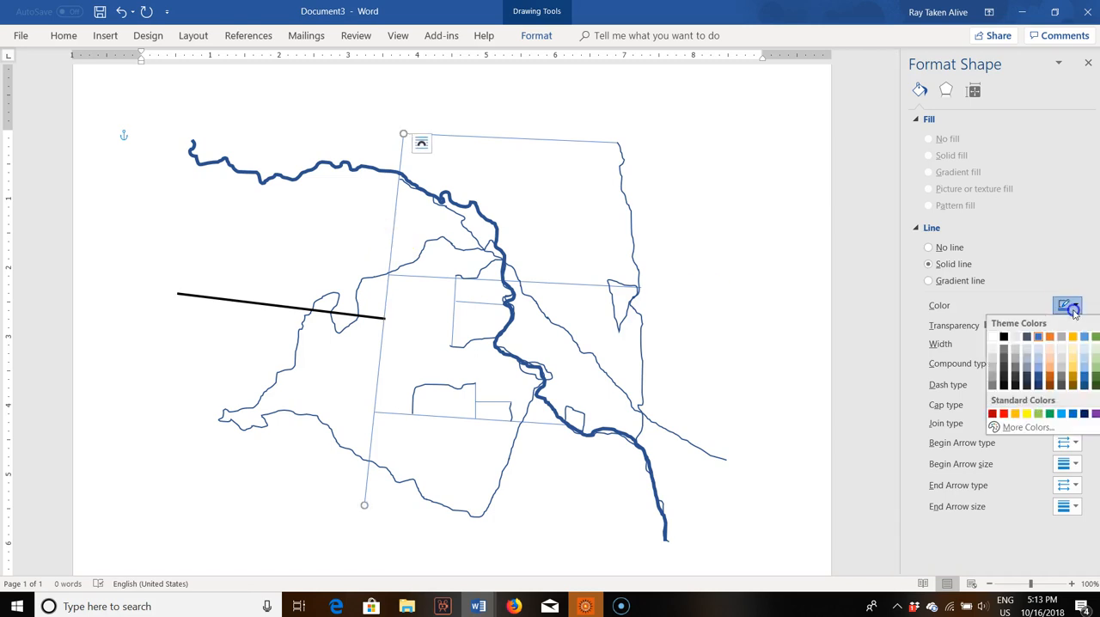
{"action": "left_click", "coordinate": [1001, 336]}
{"action": "left_click", "coordinate": [1076, 340]}
{"action": "left_click", "coordinate": [1076, 339]}
{"action": "left_click", "coordinate": [1075, 339]}
{"action": "left_click", "coordinate": [1075, 340]}
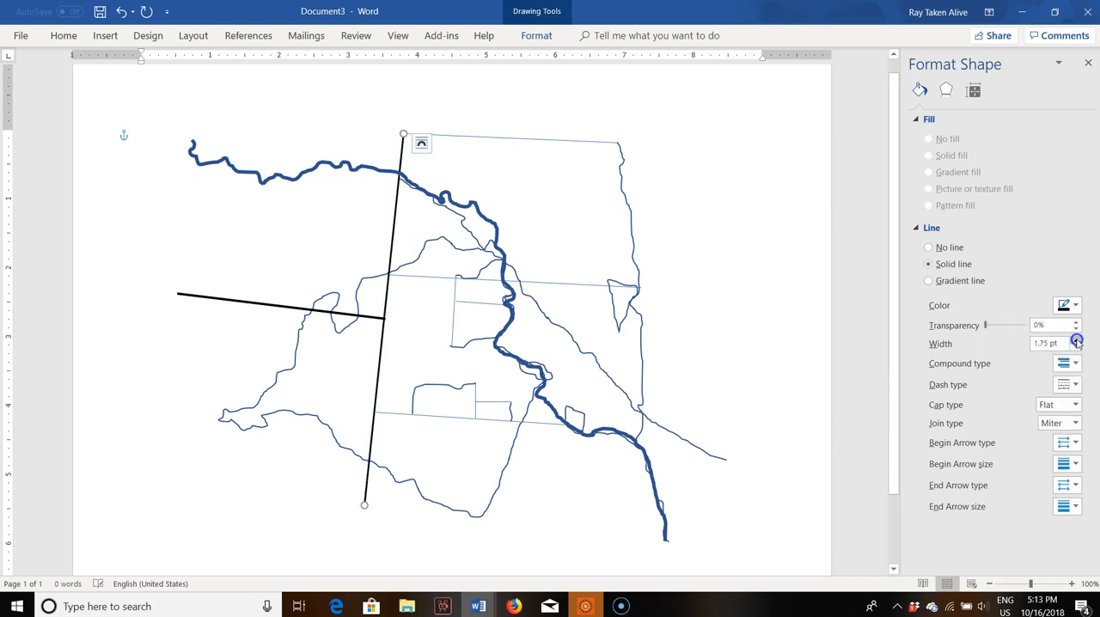
{"action": "left_click", "coordinate": [1076, 339]}
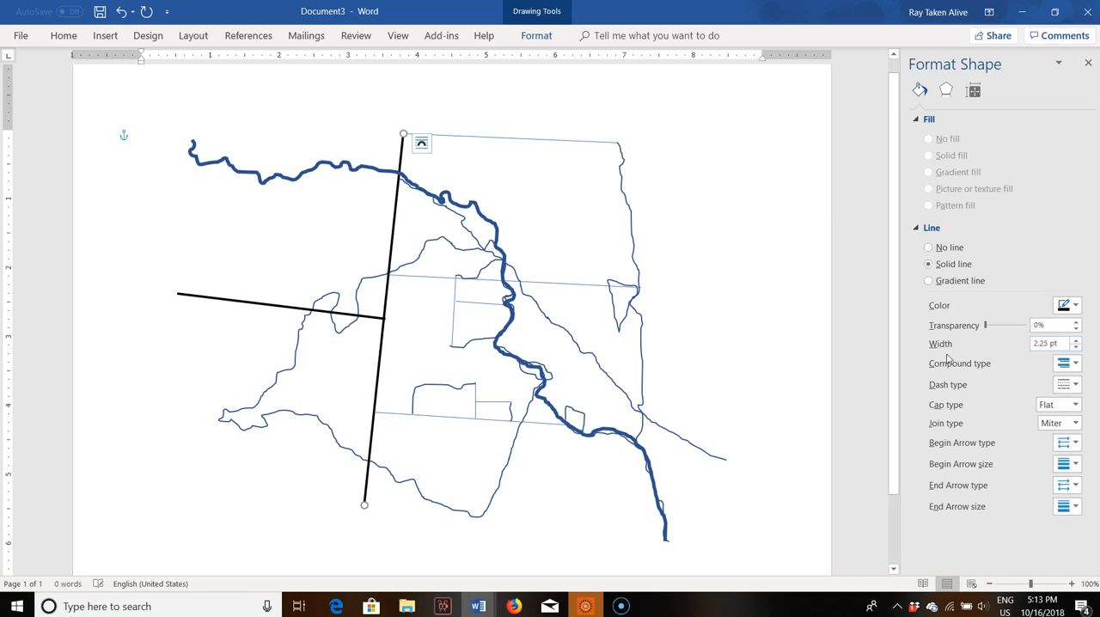
Step: Make the northern border line of North Dakota black and 2.25 pt wide
{"action": "left_click", "coordinate": [515, 139]}
{"action": "left_click", "coordinate": [1068, 305]}
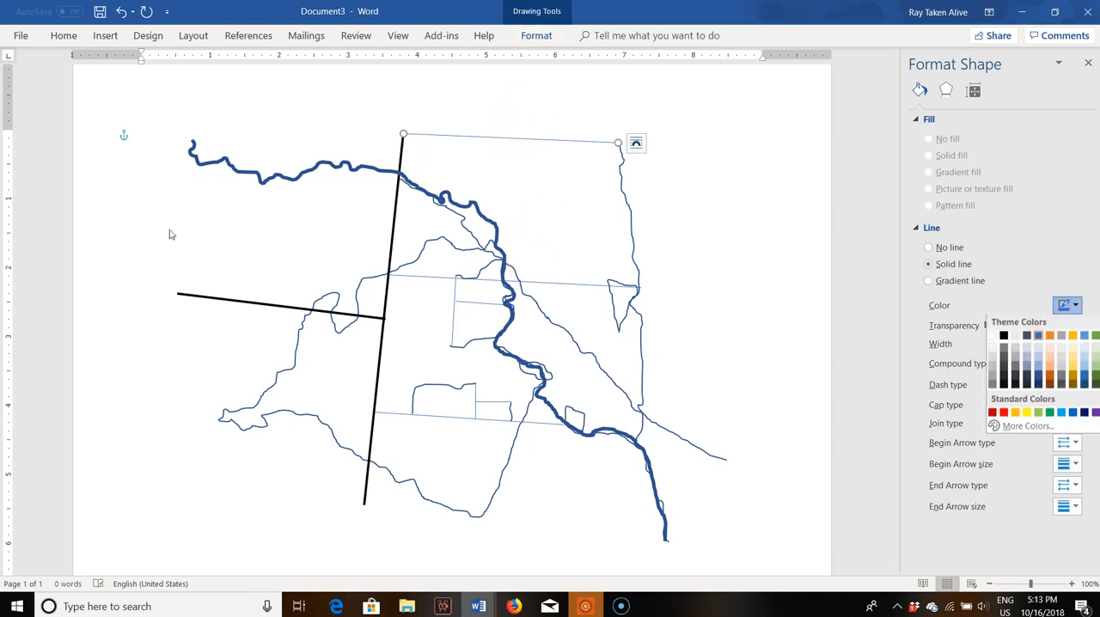
{"action": "left_click", "coordinate": [1003, 337]}
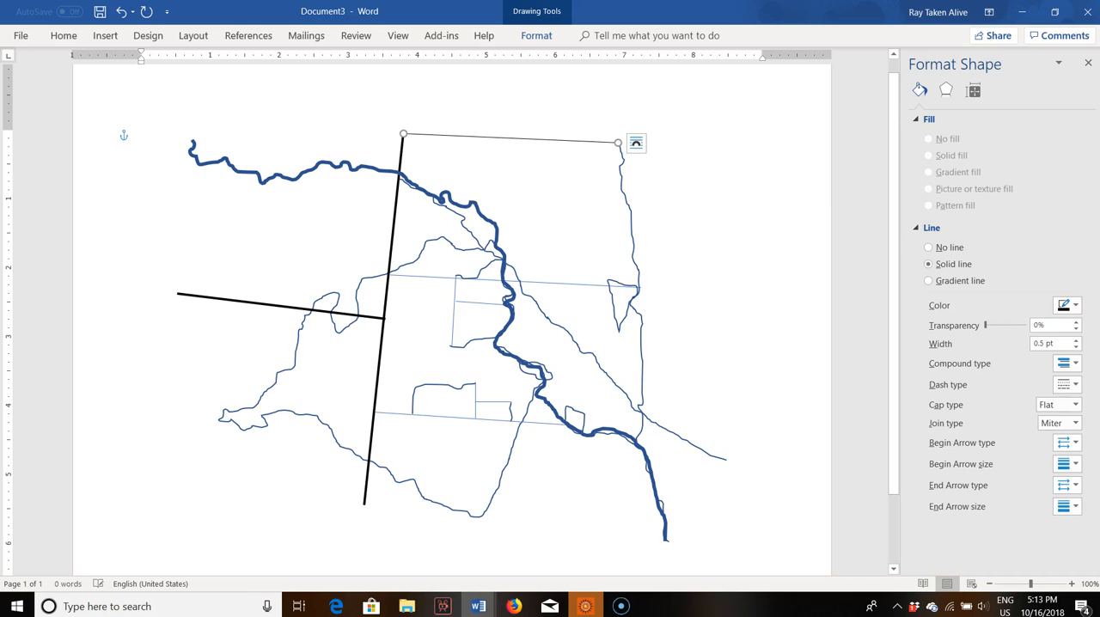
{"action": "left_click", "coordinate": [1076, 339]}
{"action": "left_click", "coordinate": [1076, 339]}
{"action": "left_click", "coordinate": [1076, 339]}
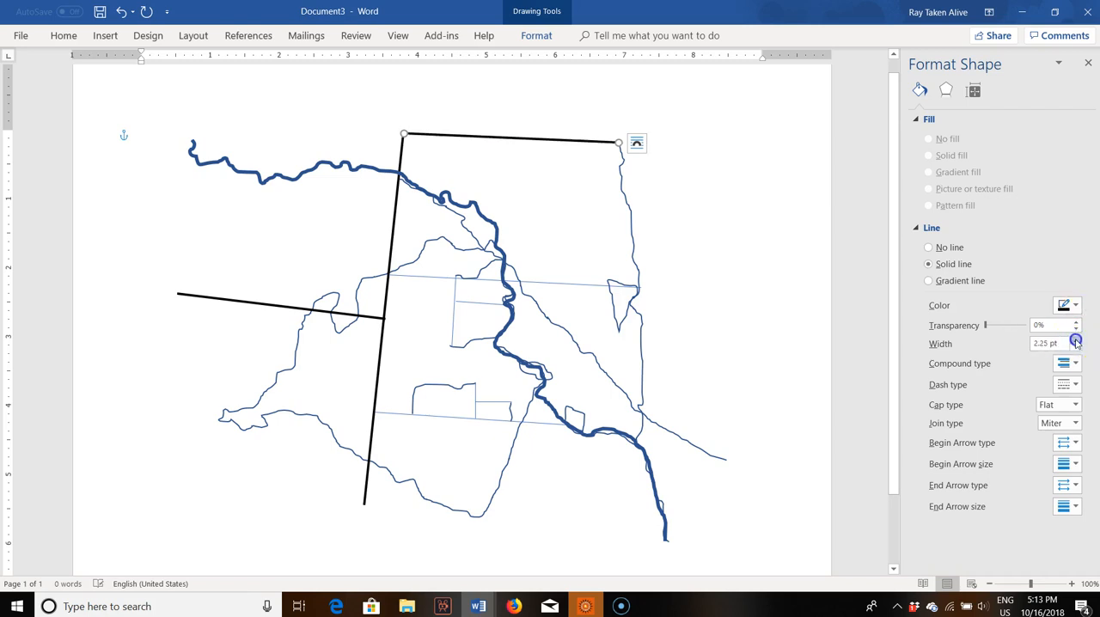
Step: Set the border line between North and South Dakota to 2.25 pt wide and black
{"action": "left_click", "coordinate": [570, 282]}
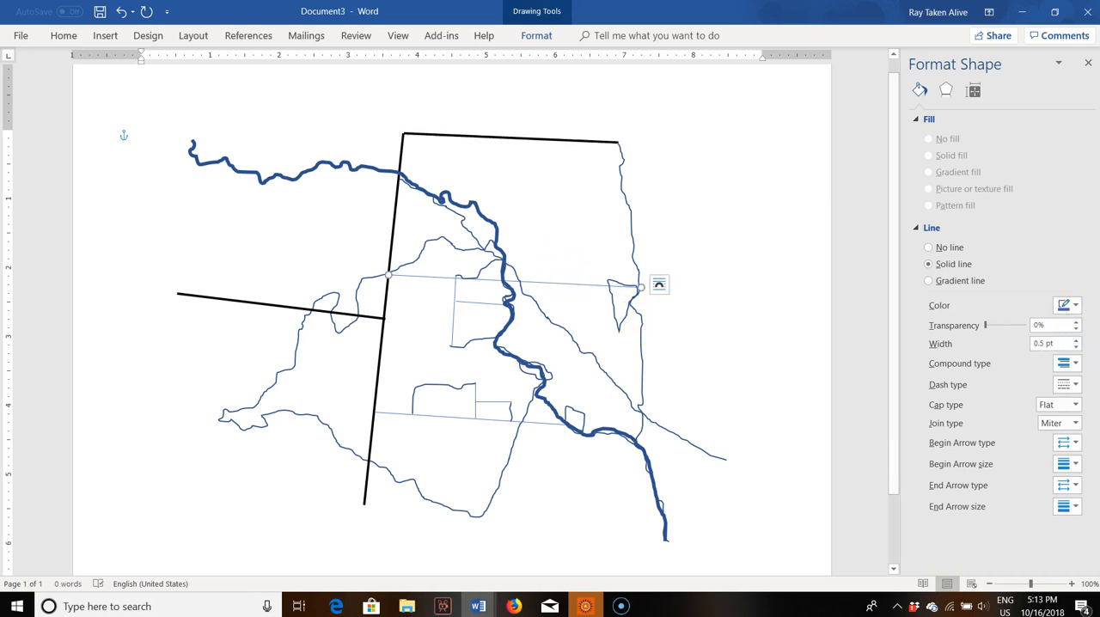
{"action": "left_click", "coordinate": [1075, 340]}
{"action": "left_click", "coordinate": [1074, 340]}
{"action": "left_click", "coordinate": [1075, 340]}
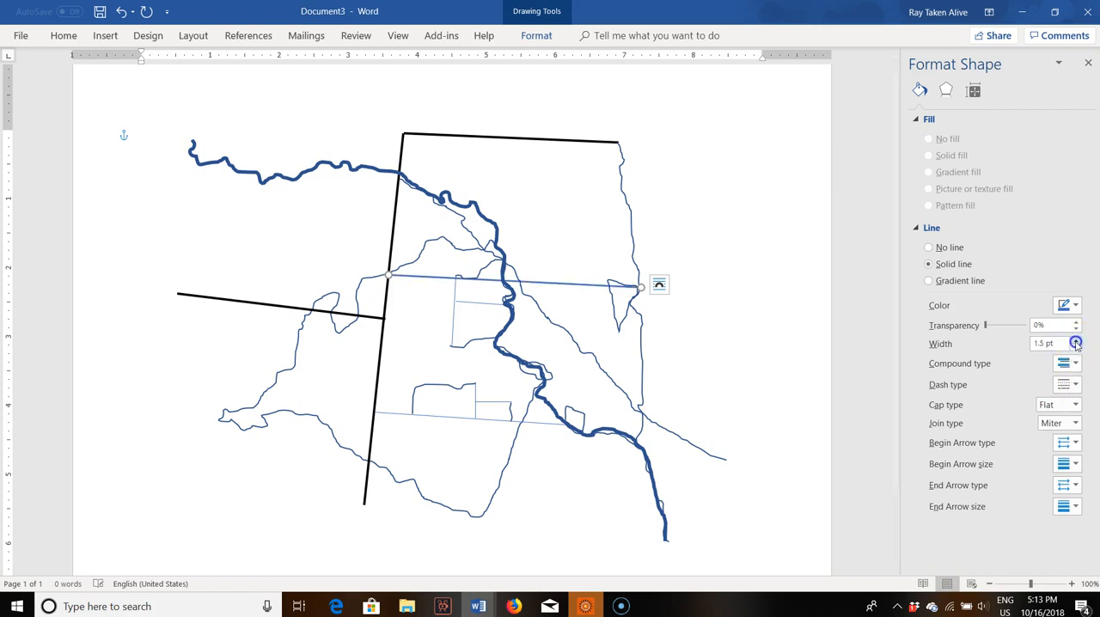
{"action": "left_click", "coordinate": [1069, 305]}
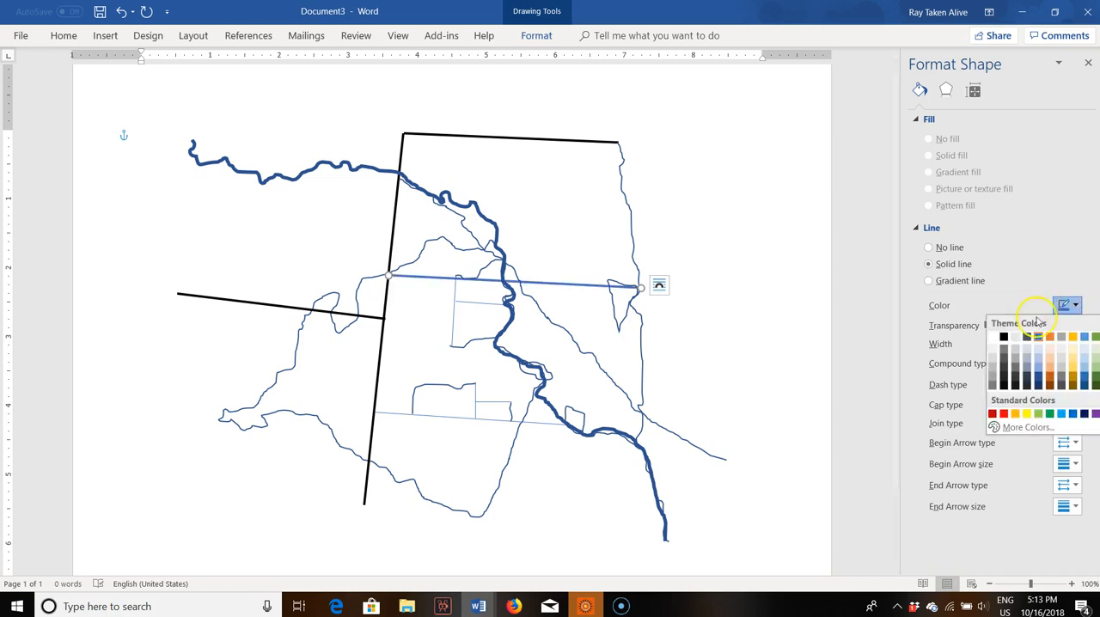
{"action": "left_click", "coordinate": [1003, 338]}
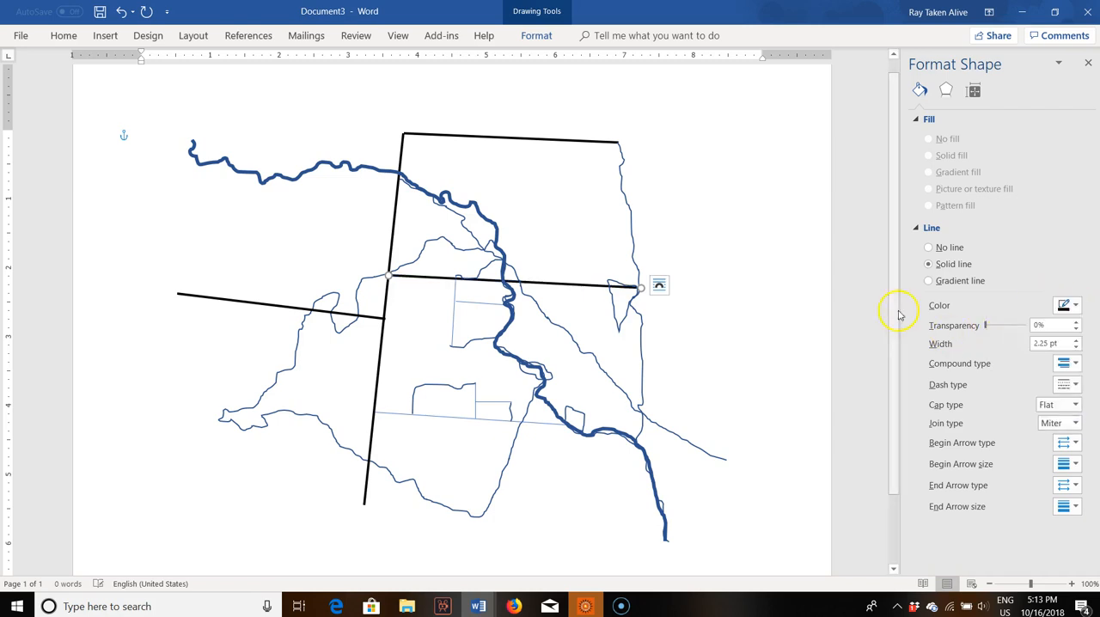
Step: Set the freehand eastern border of the Dakotas to 2.25 pt wide and black
{"action": "left_click", "coordinate": [626, 216]}
{"action": "left_click", "coordinate": [1076, 340]}
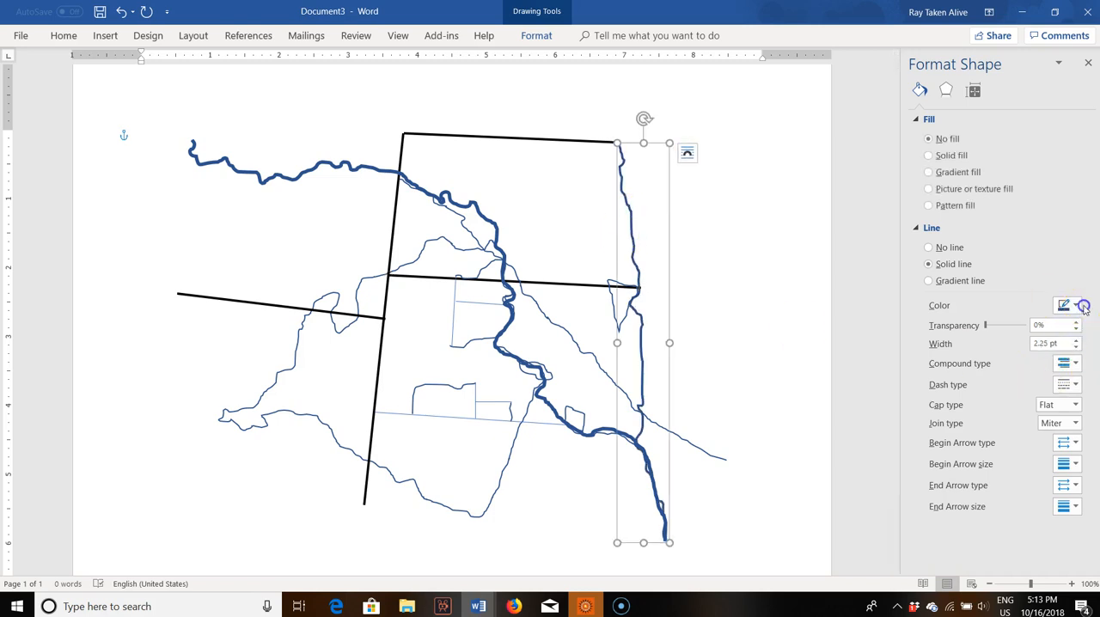
{"action": "left_click", "coordinate": [1069, 305]}
{"action": "left_click", "coordinate": [1002, 336]}
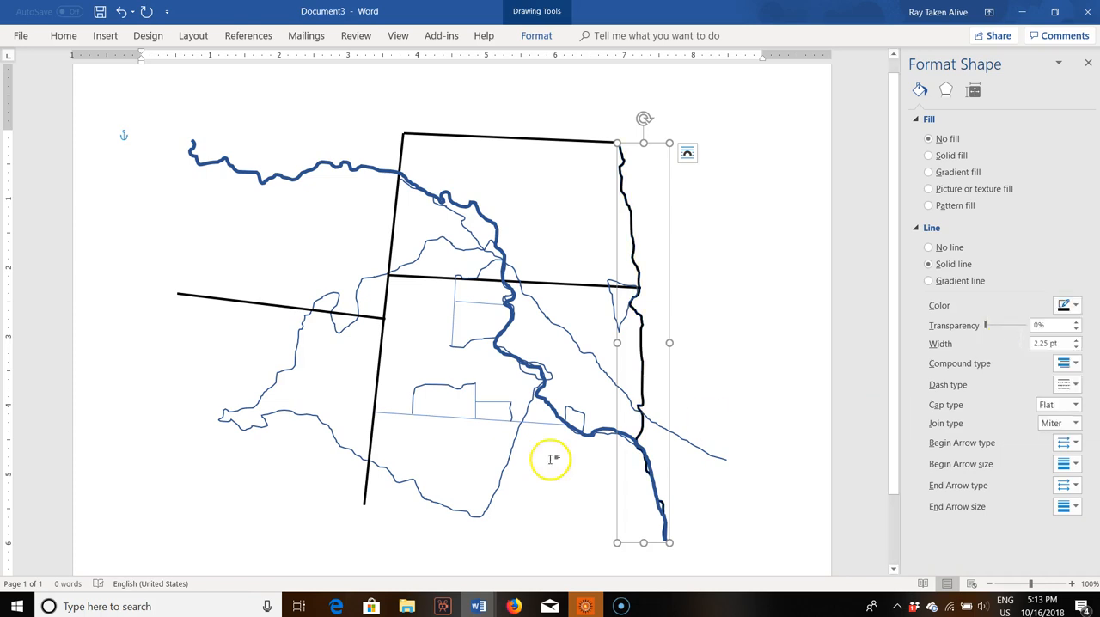
Step: Make the straight southern border line of South Dakota black and 2.25 pt wide
{"action": "left_click", "coordinate": [456, 418]}
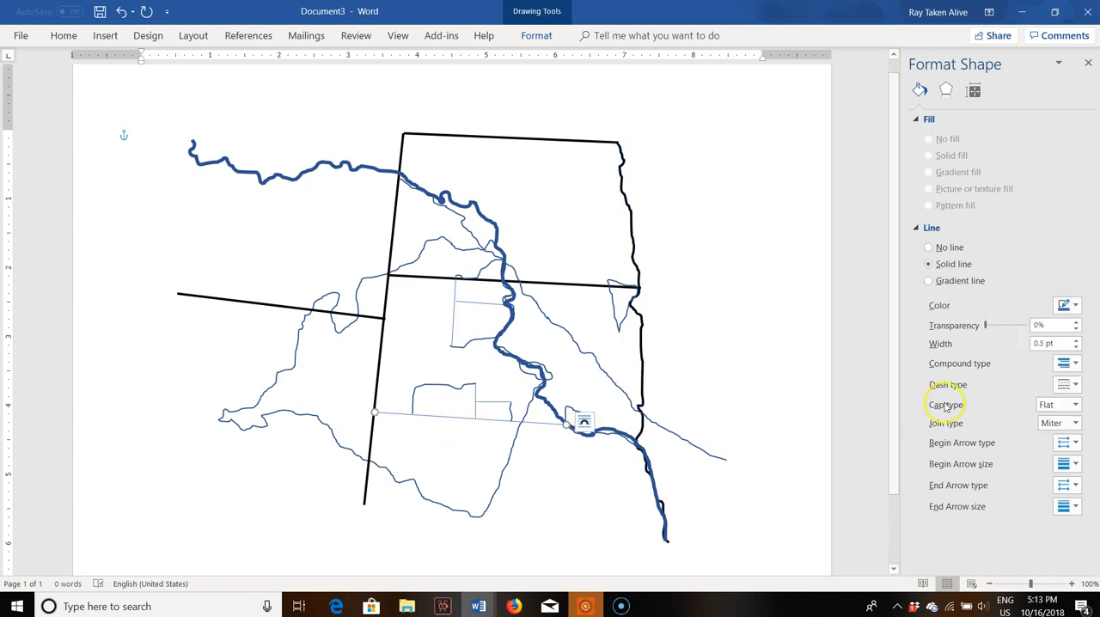
{"action": "left_click", "coordinate": [1071, 305]}
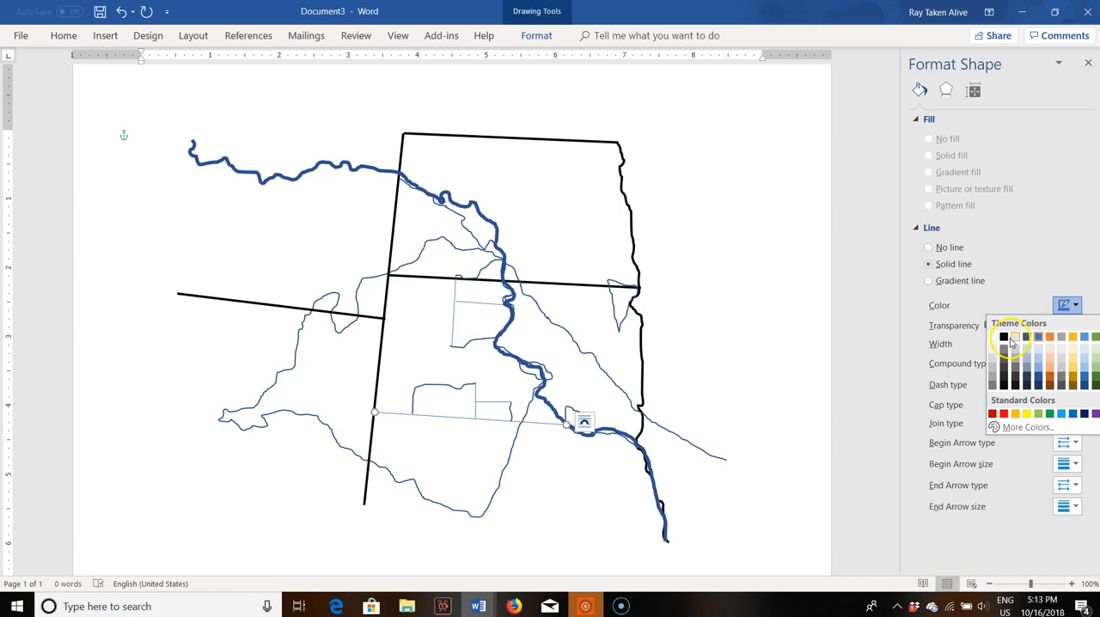
{"action": "left_click", "coordinate": [1005, 336]}
{"action": "left_click", "coordinate": [1073, 341]}
{"action": "left_click", "coordinate": [1073, 340]}
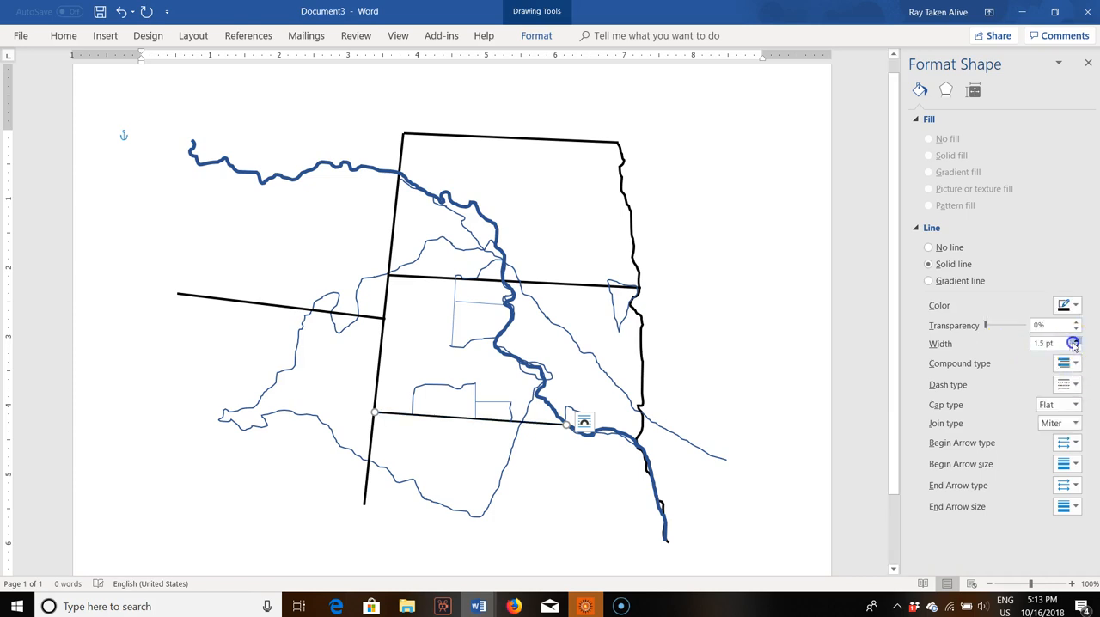
{"action": "left_click", "coordinate": [1073, 340]}
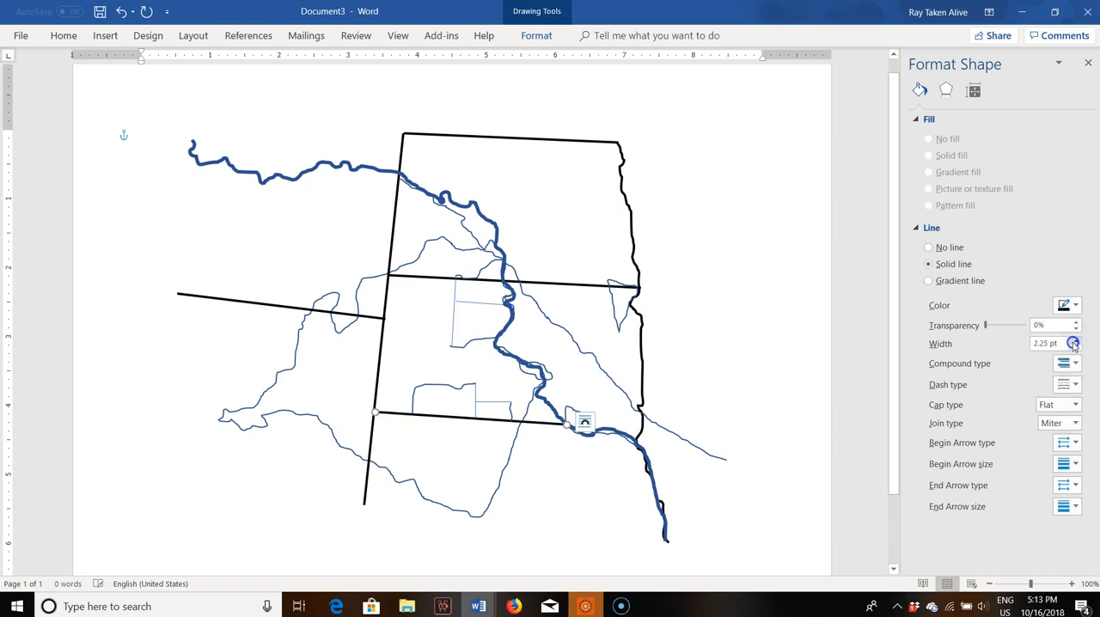
{"action": "left_click", "coordinate": [611, 436]}
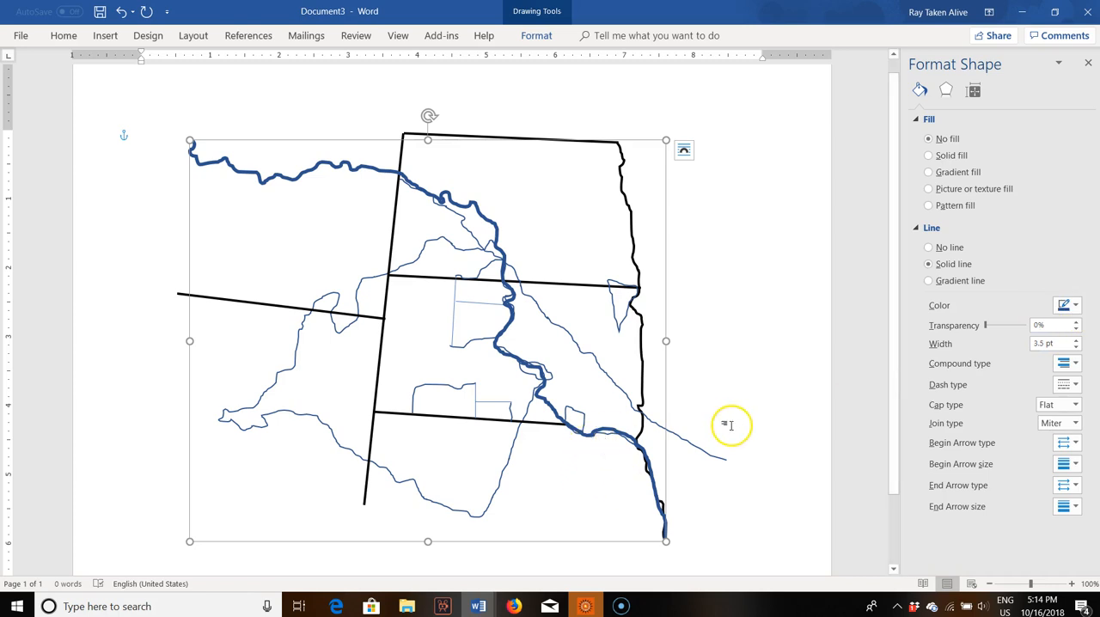
{"action": "left_click", "coordinate": [761, 386]}
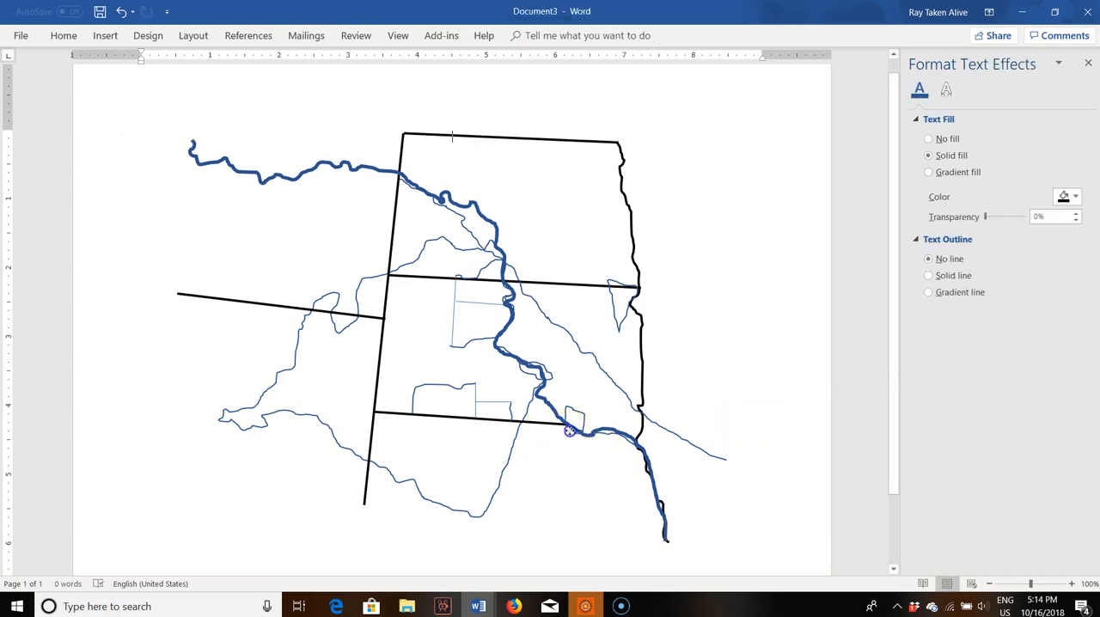
{"action": "left_click", "coordinate": [574, 430]}
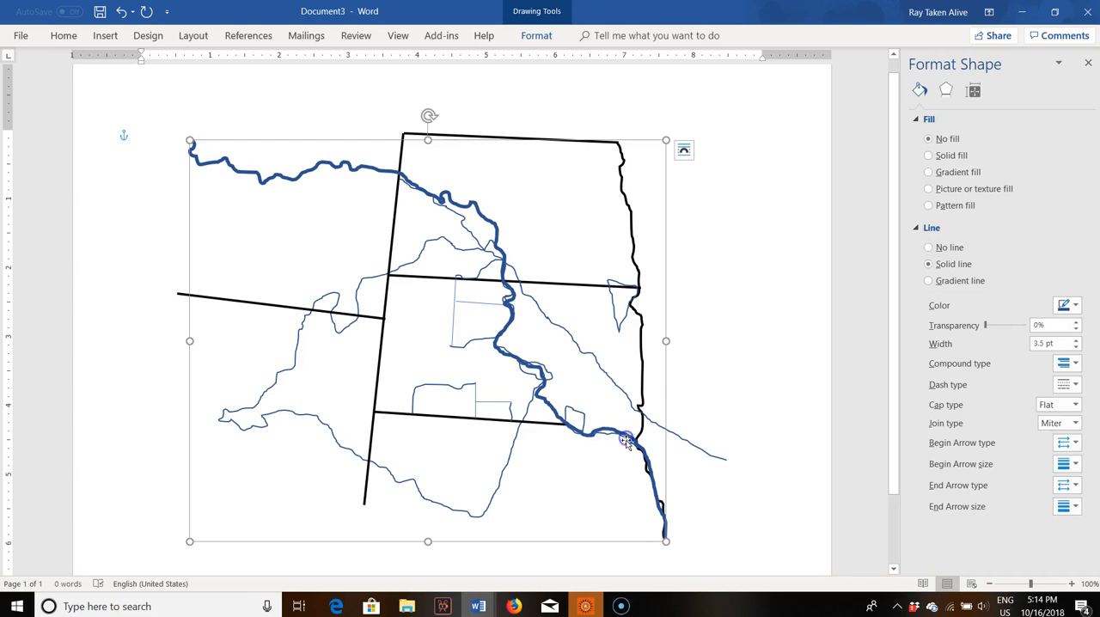
{"action": "left_click", "coordinate": [610, 465]}
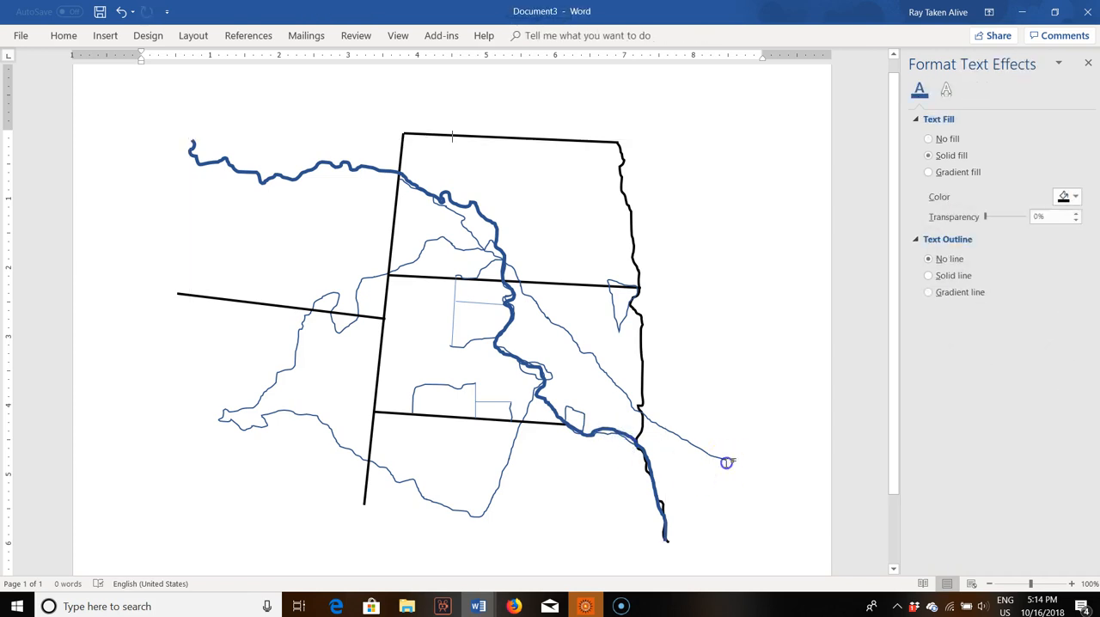
Step: Try to select the thin outline lying beneath the river near the southeastern corner of South Dakota
{"action": "left_click", "coordinate": [622, 443]}
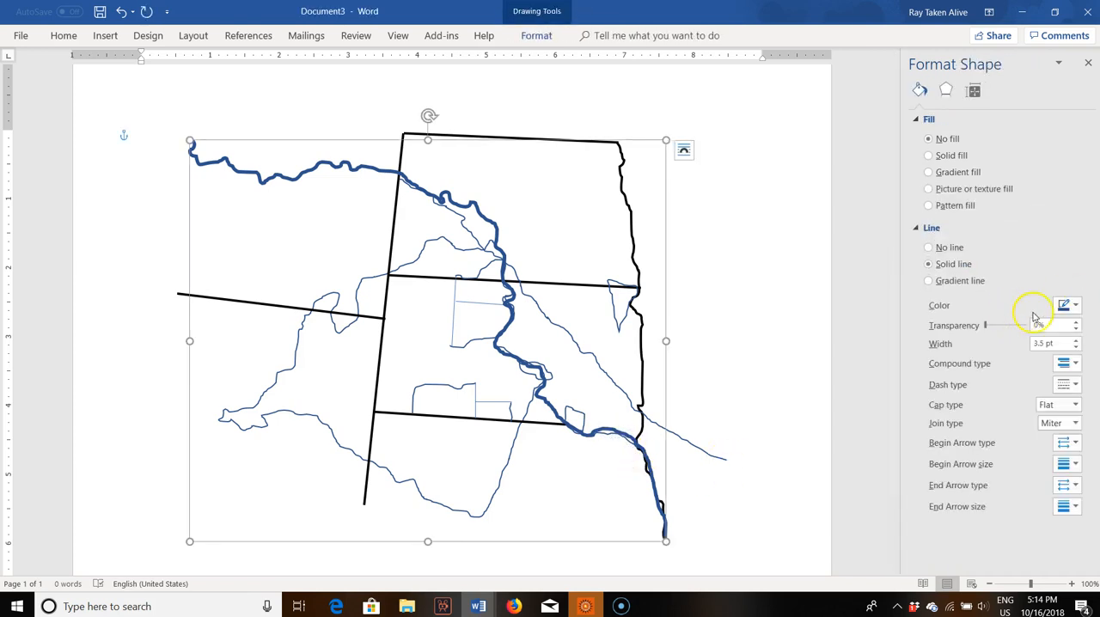
{"action": "left_click", "coordinate": [712, 362]}
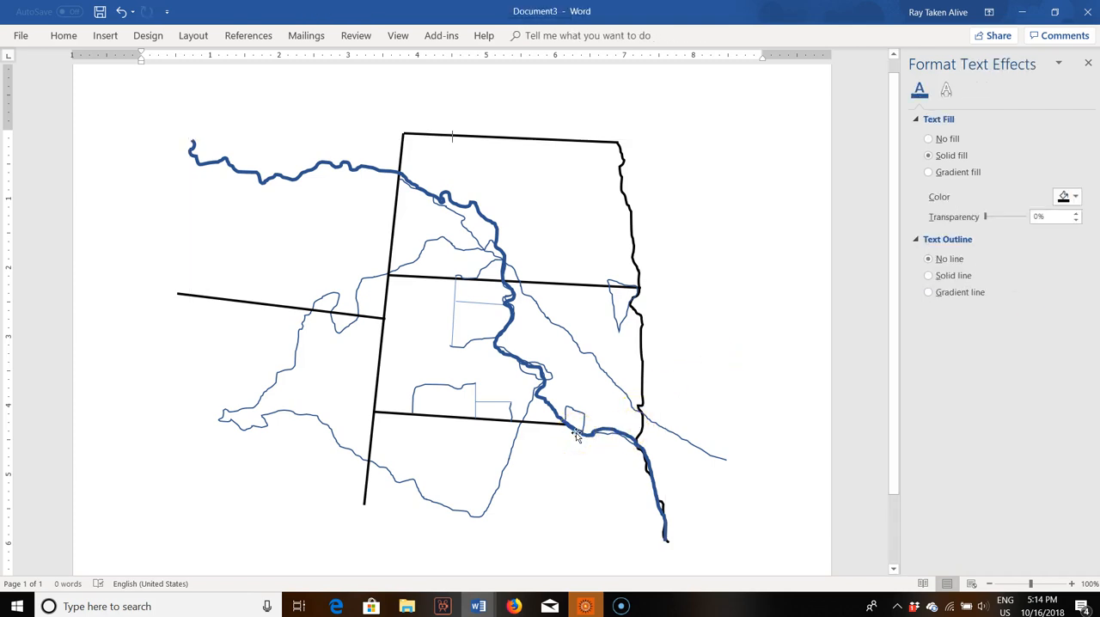
{"action": "left_click", "coordinate": [610, 440]}
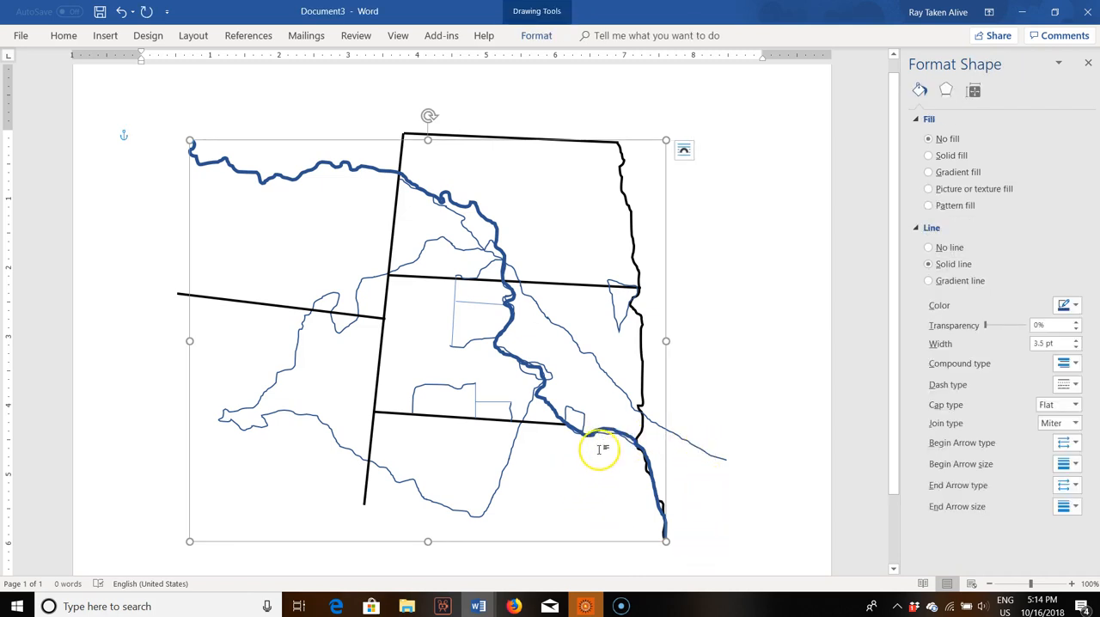
{"action": "left_click", "coordinate": [713, 434]}
{"action": "left_click", "coordinate": [626, 445]}
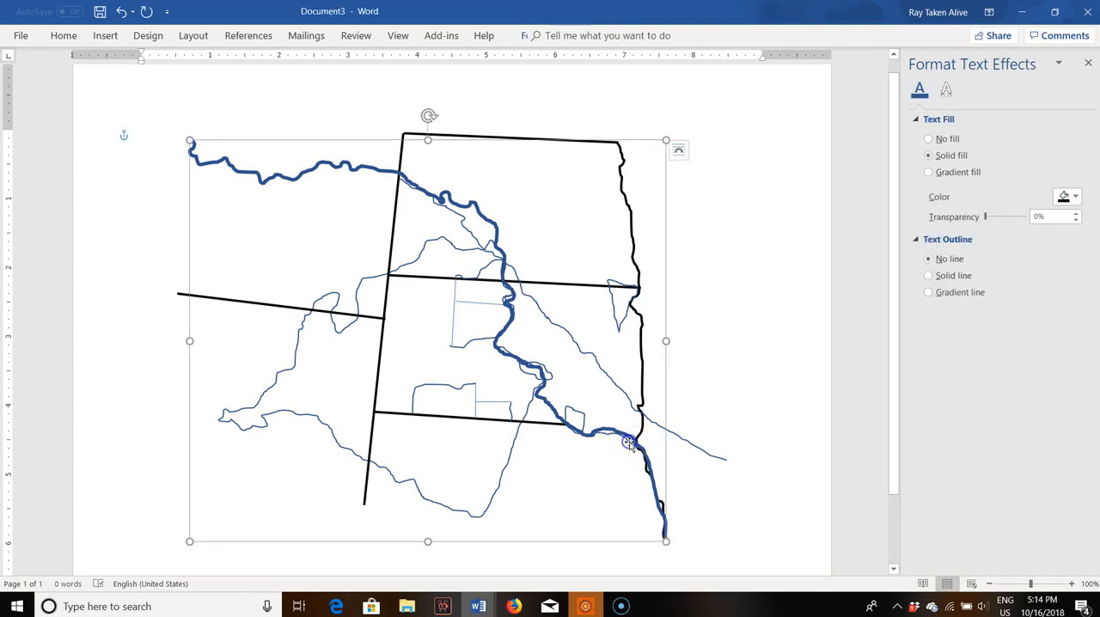
{"action": "left_click", "coordinate": [741, 402]}
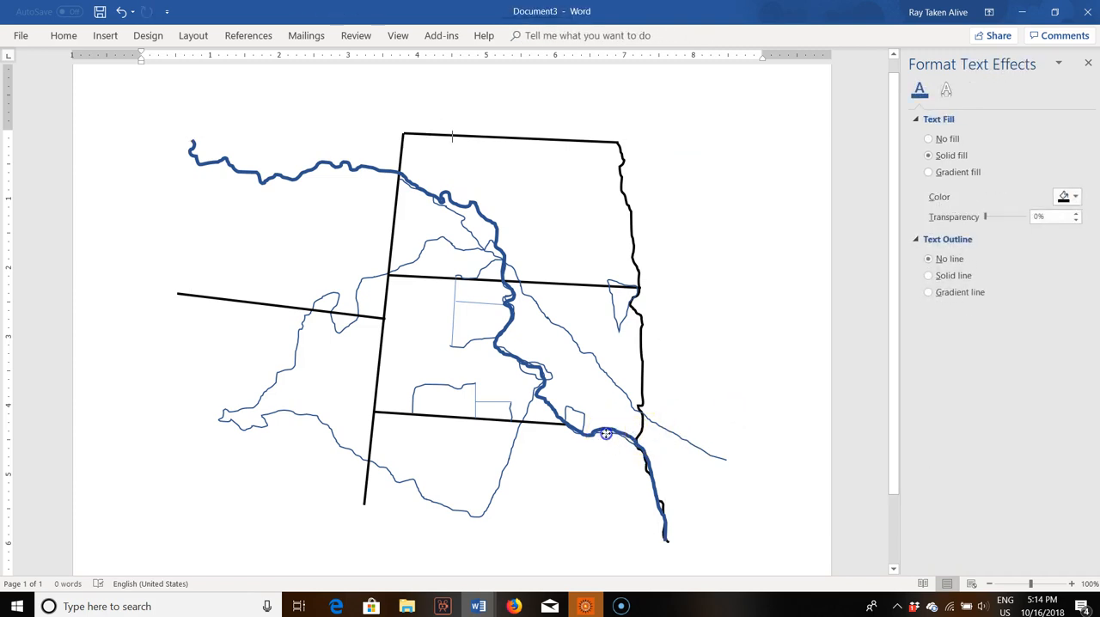
{"action": "left_click", "coordinate": [576, 432]}
{"action": "left_click", "coordinate": [677, 386]}
{"action": "left_click", "coordinate": [569, 430]}
{"action": "left_click", "coordinate": [719, 376]}
Step: Make the freehand line running diagonally across both Dakotas black and 3.75 pt wide
{"action": "left_click", "coordinate": [686, 440]}
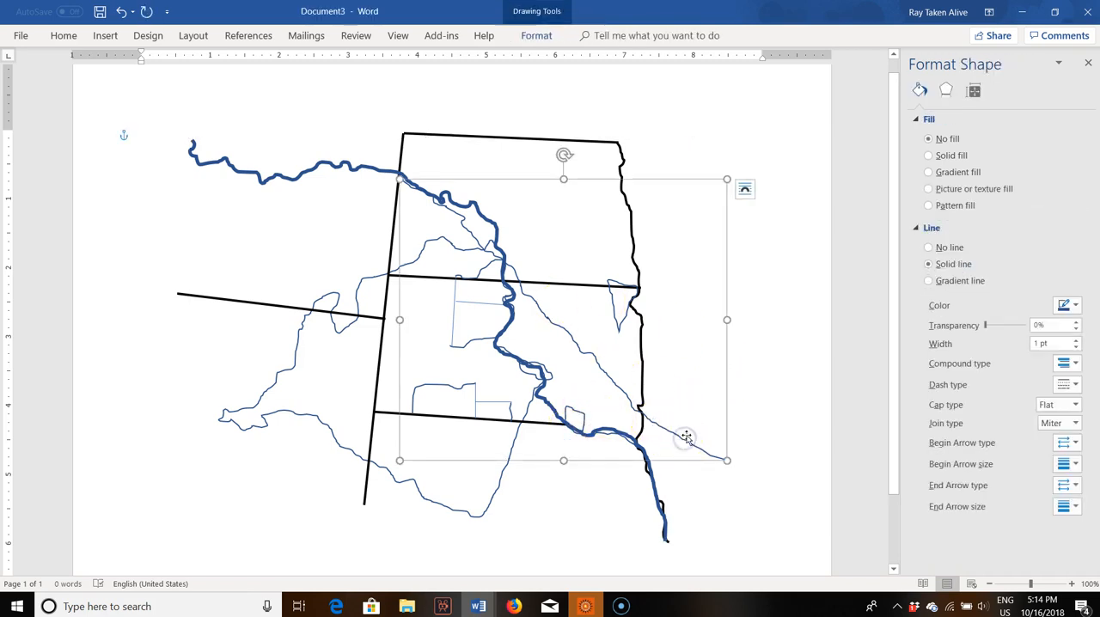
{"action": "left_click", "coordinate": [1067, 305]}
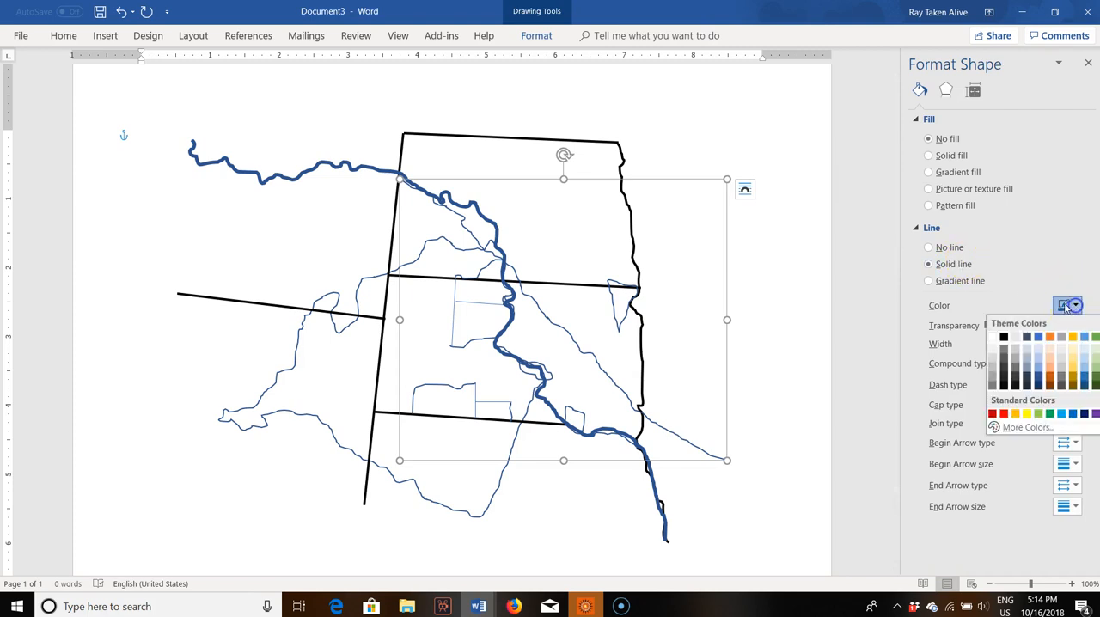
{"action": "left_click", "coordinate": [1006, 339]}
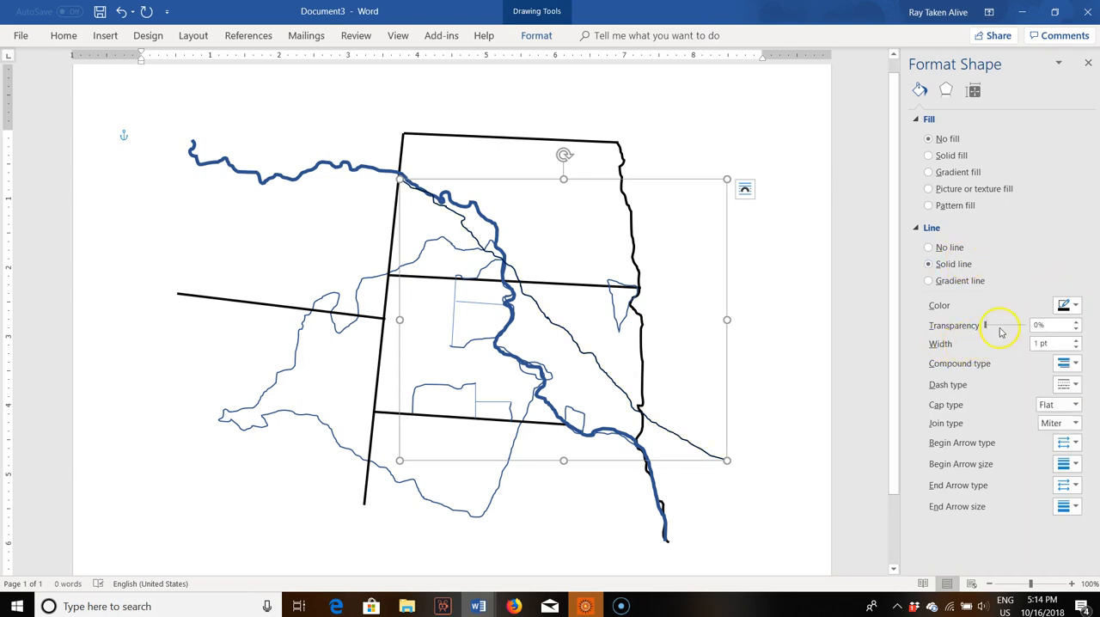
{"action": "left_click", "coordinate": [1076, 340]}
{"action": "left_click", "coordinate": [1076, 340]}
{"action": "left_click", "coordinate": [1075, 340]}
{"action": "left_click", "coordinate": [1076, 341]}
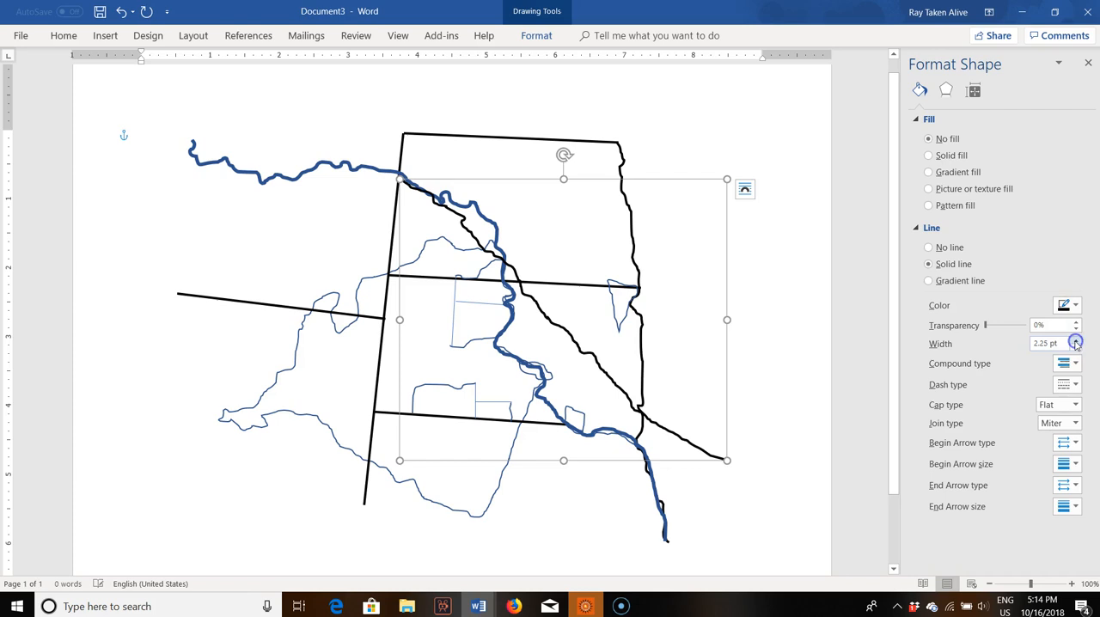
{"action": "left_click", "coordinate": [1074, 339]}
{"action": "left_click", "coordinate": [1075, 339]}
{"action": "left_click", "coordinate": [1074, 340]}
{"action": "left_click", "coordinate": [1075, 339]}
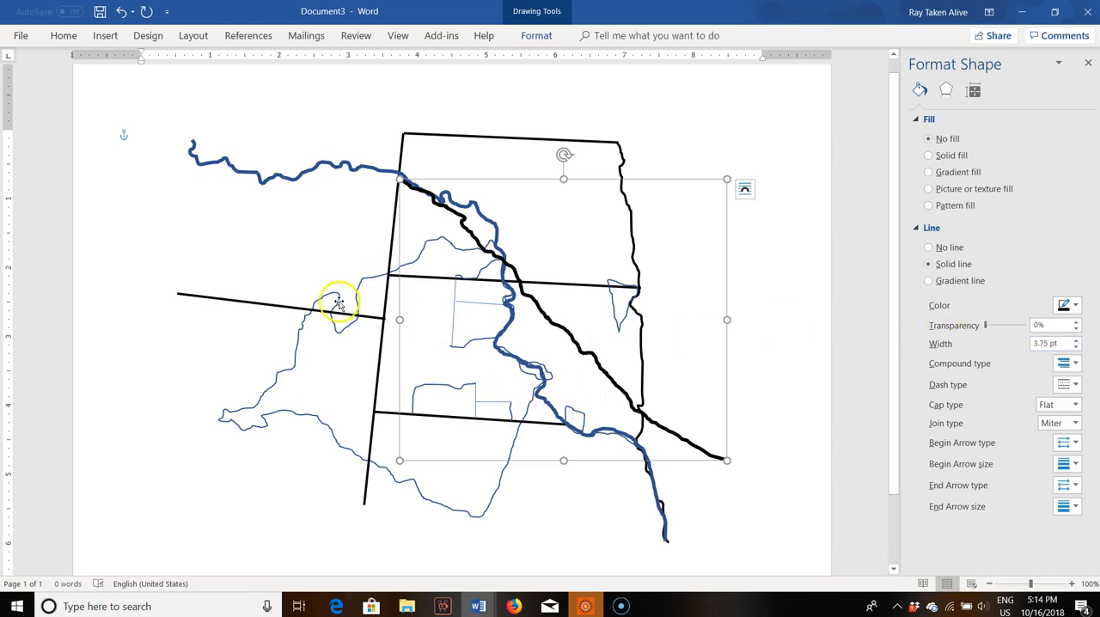
Step: Color the outline of the large closed treaty territory west of the river green
{"action": "left_click", "coordinate": [295, 347]}
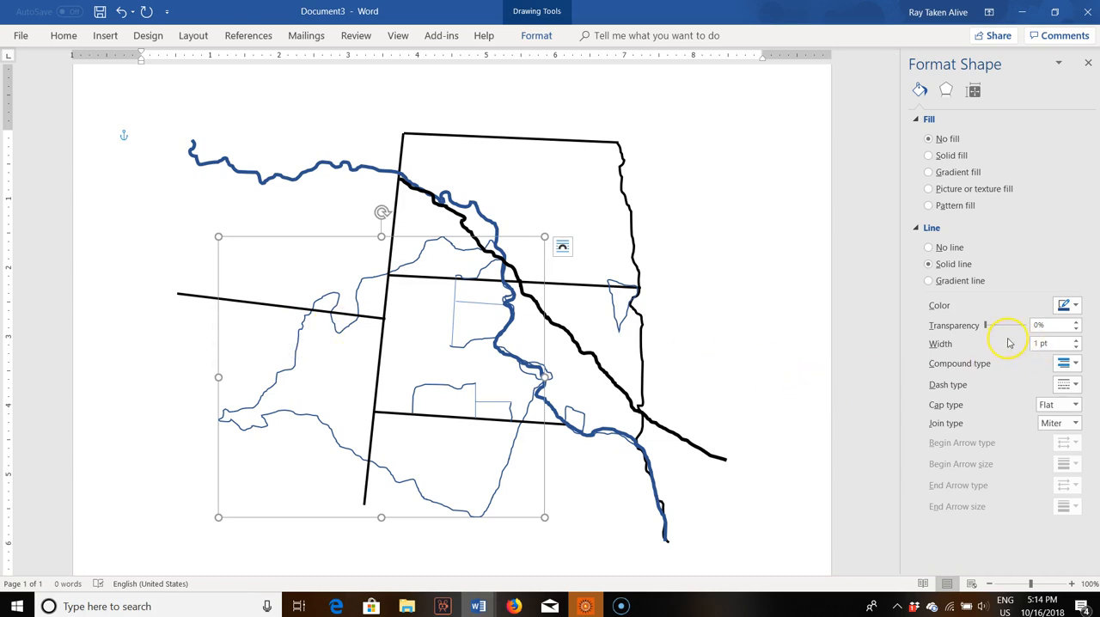
{"action": "left_click", "coordinate": [1073, 307]}
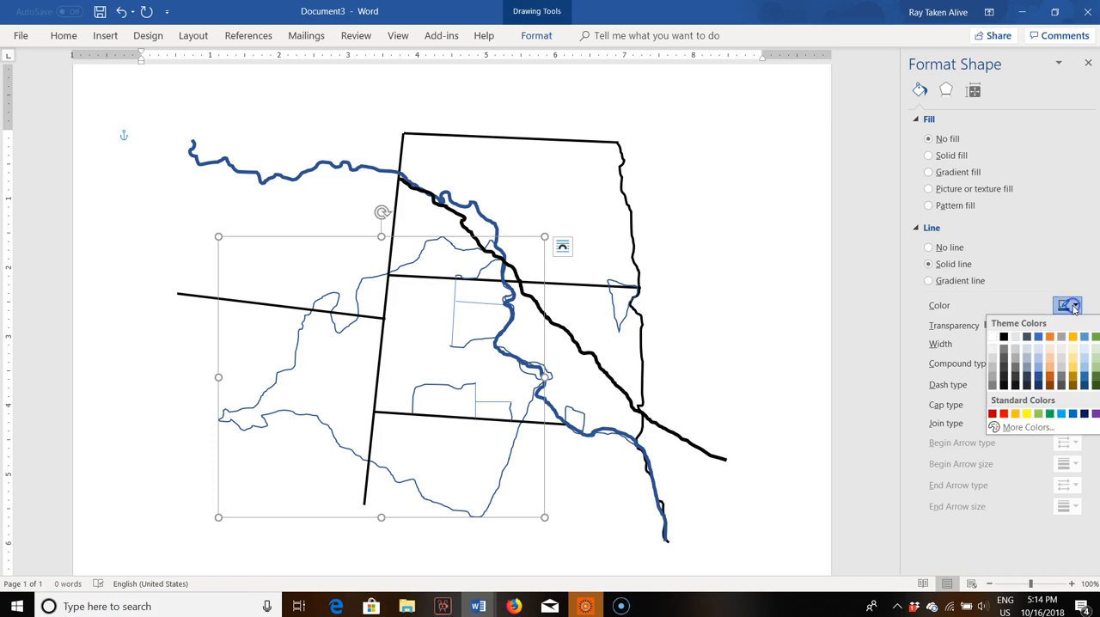
{"action": "left_click", "coordinate": [1094, 337]}
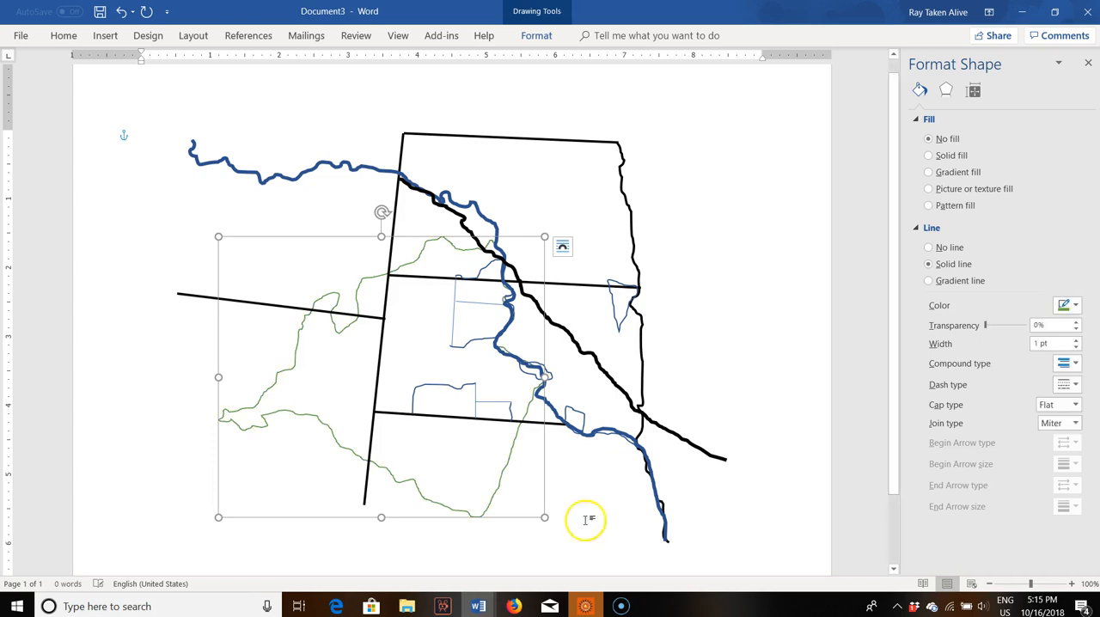
Step: Give the large treaty territory west of the river a solid light green fill
{"action": "left_click", "coordinate": [302, 384]}
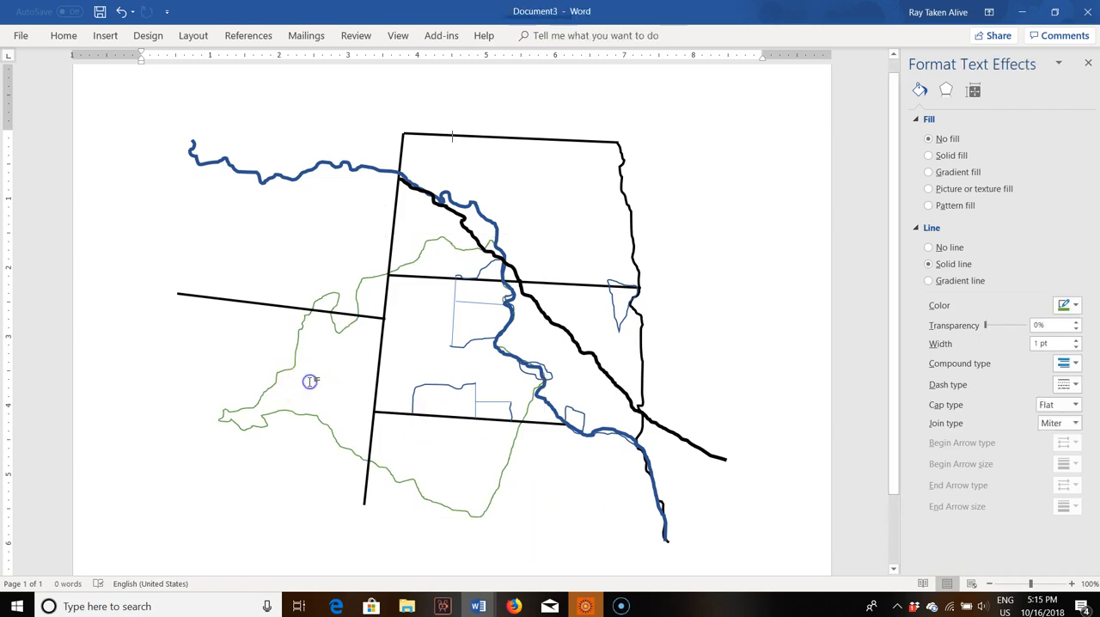
{"action": "left_click", "coordinate": [218, 418]}
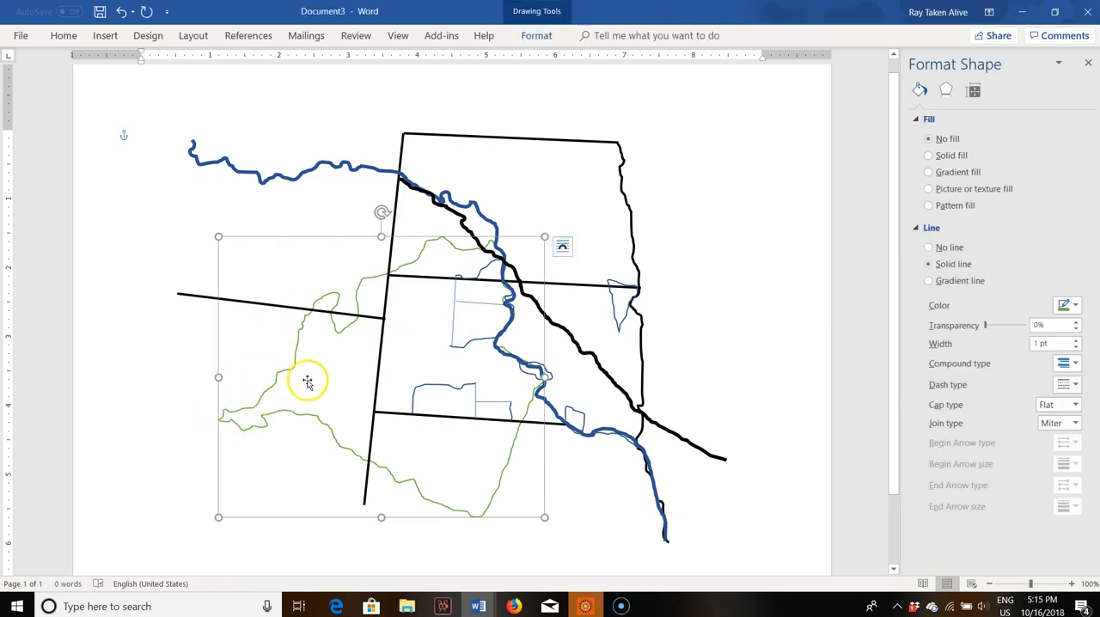
{"action": "left_click", "coordinate": [946, 156]}
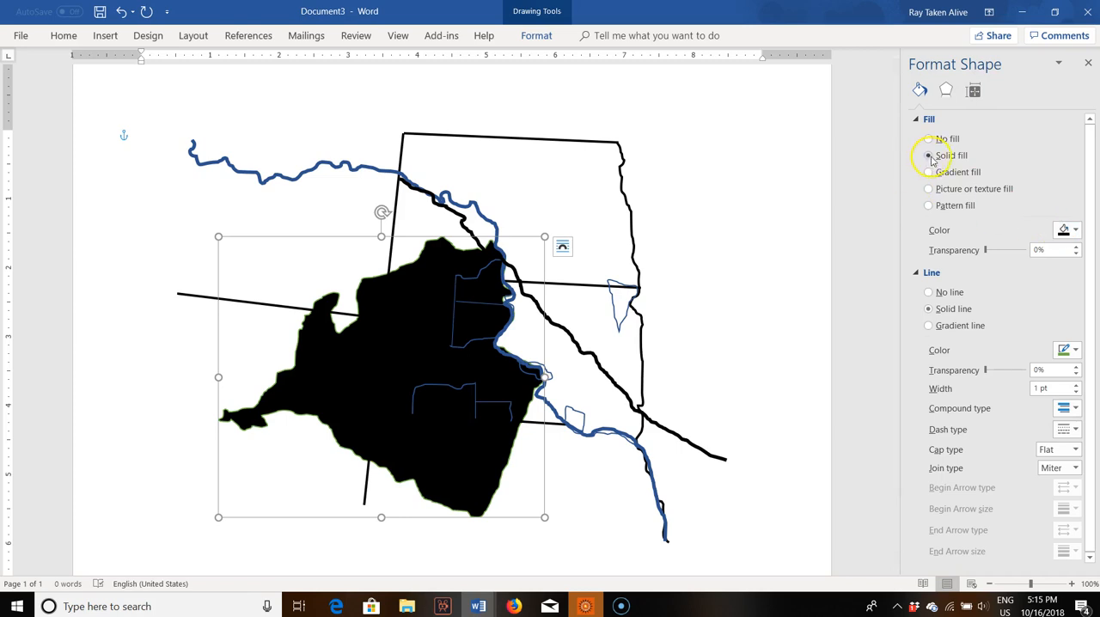
{"action": "left_click", "coordinate": [1073, 230]}
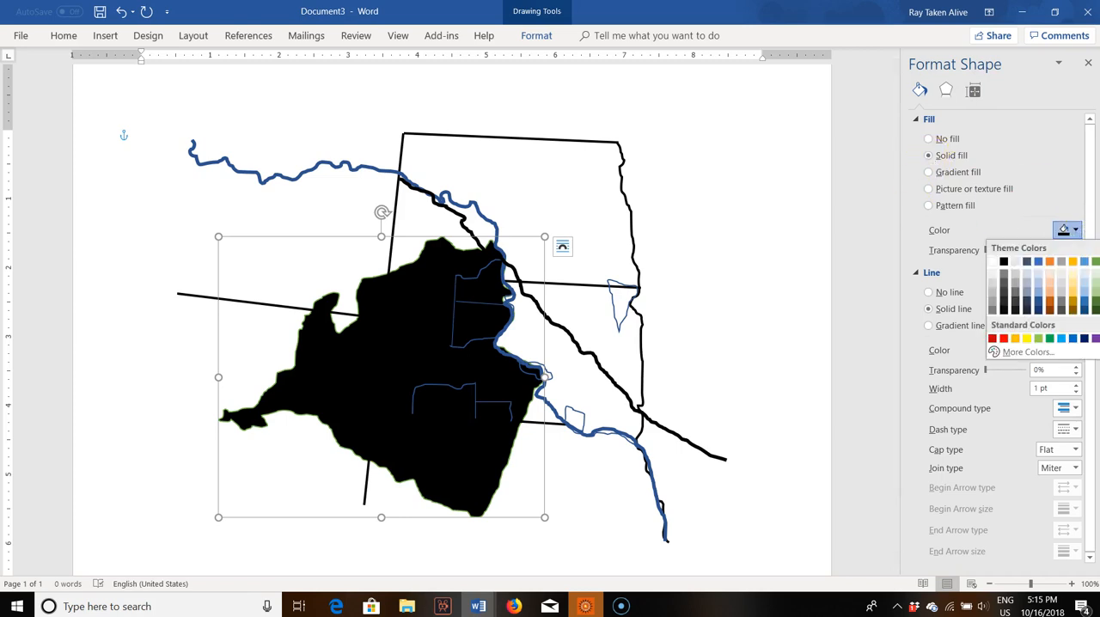
{"action": "left_click", "coordinate": [1094, 290]}
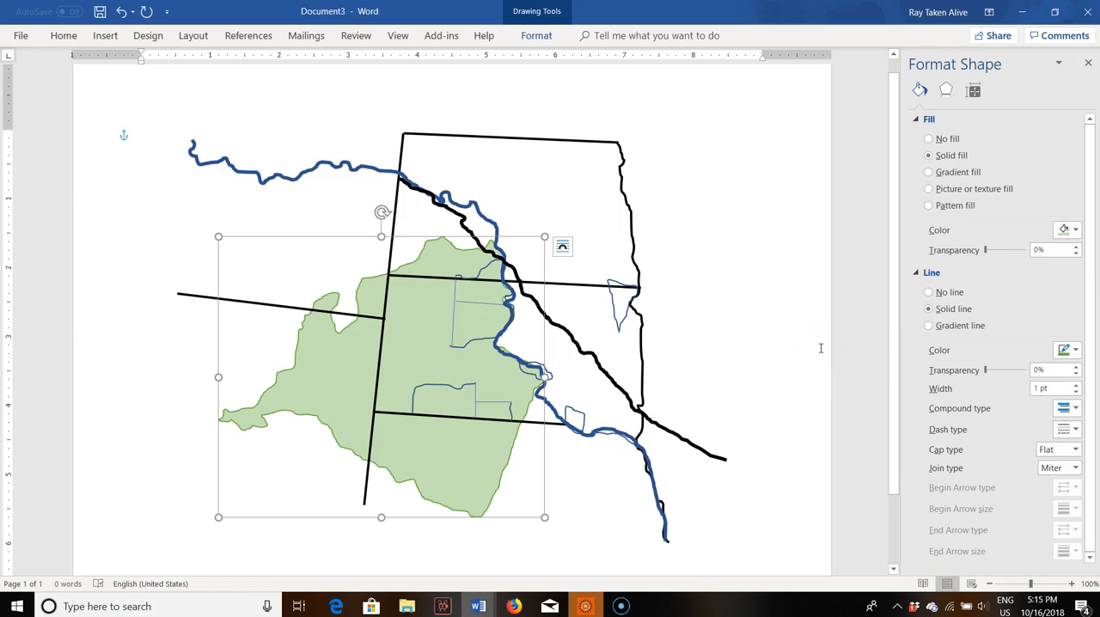
{"action": "left_click", "coordinate": [554, 178]}
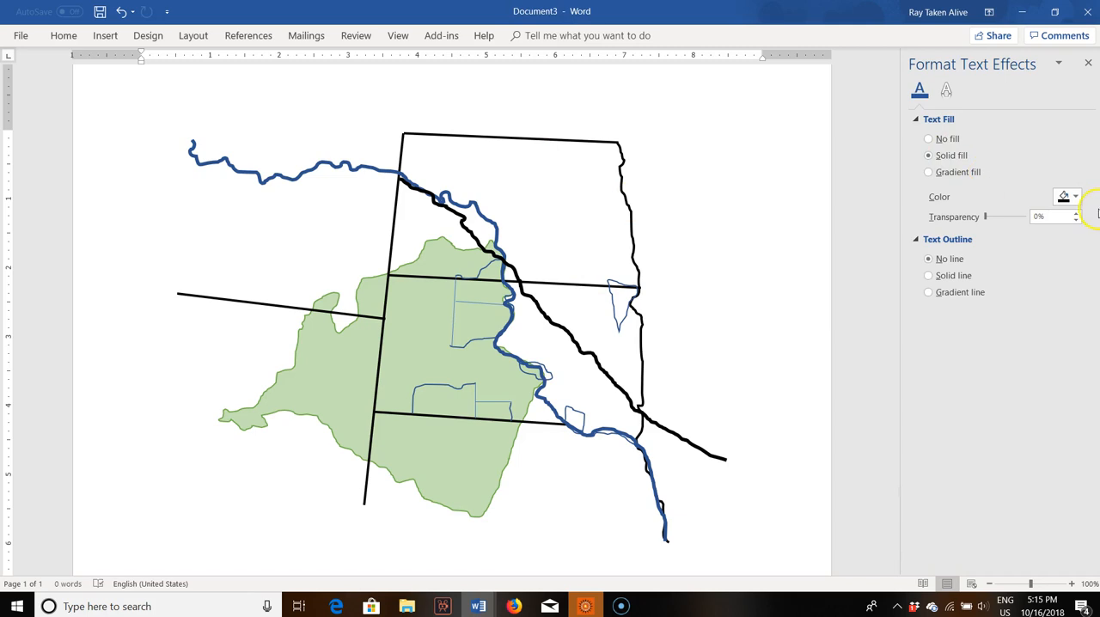
{"action": "left_click", "coordinate": [1063, 198]}
{"action": "left_click", "coordinate": [1017, 160]}
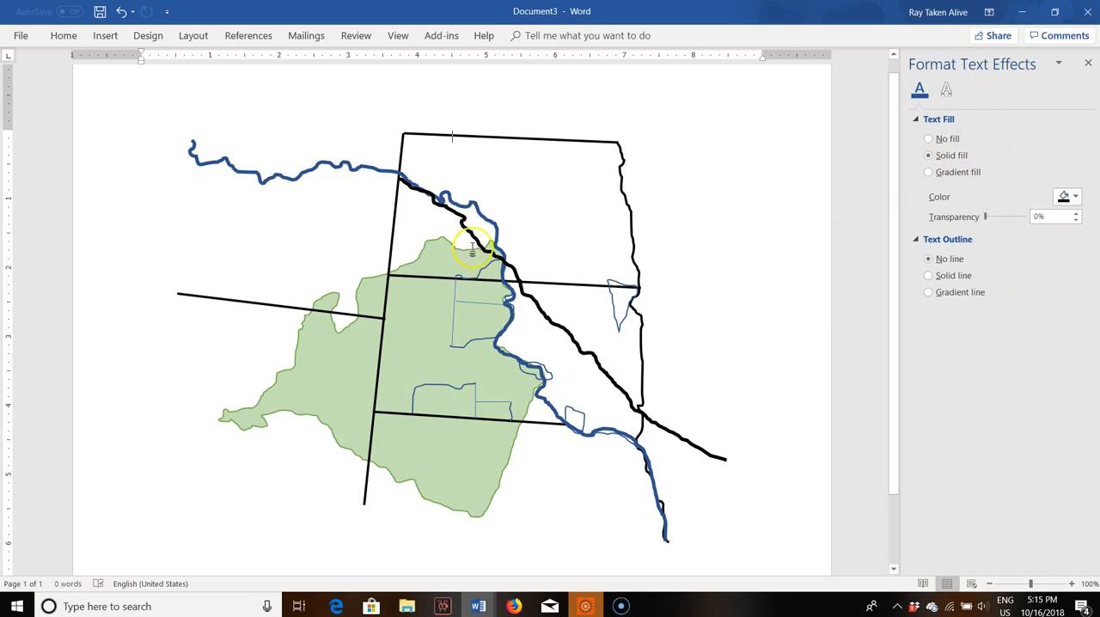
{"action": "left_click", "coordinate": [558, 282]}
{"action": "left_click", "coordinate": [550, 217]}
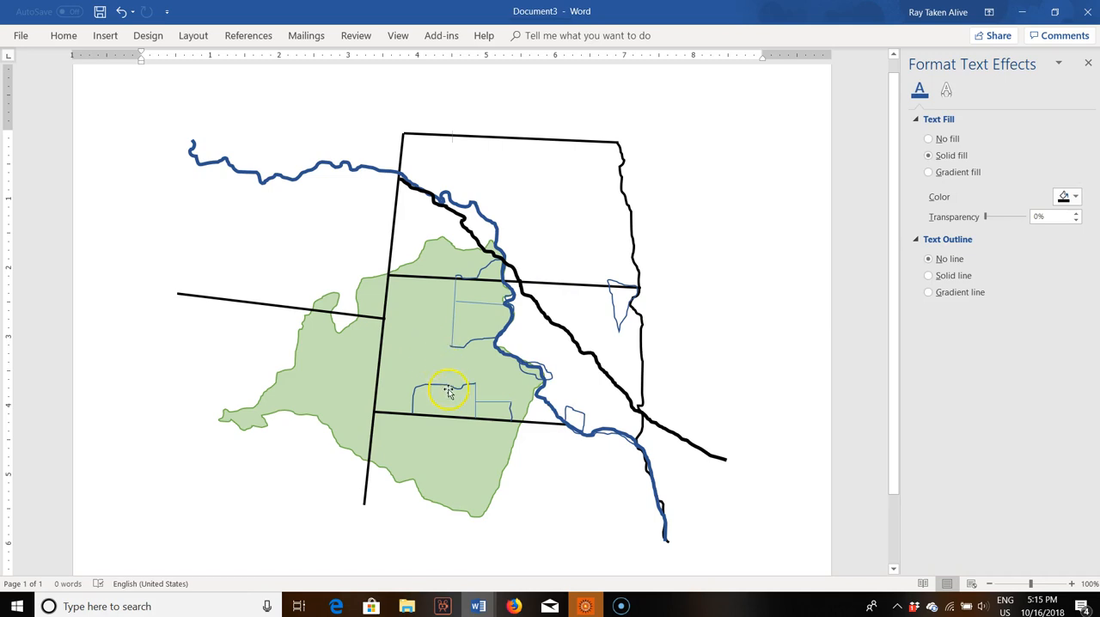
Step: Make the straight horizontal divider and the straight western edge of the northern reservation red and 1.5 pt wide
{"action": "left_click", "coordinate": [463, 303]}
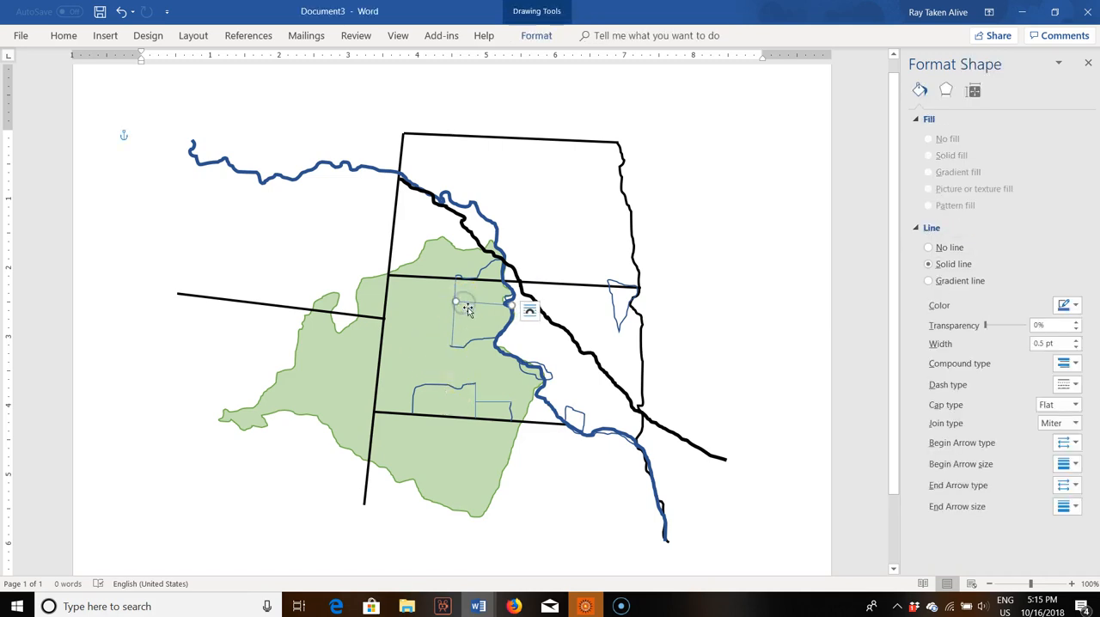
{"action": "left_click", "coordinate": [1067, 302]}
{"action": "left_click", "coordinate": [1003, 414]}
{"action": "left_click", "coordinate": [1075, 341]}
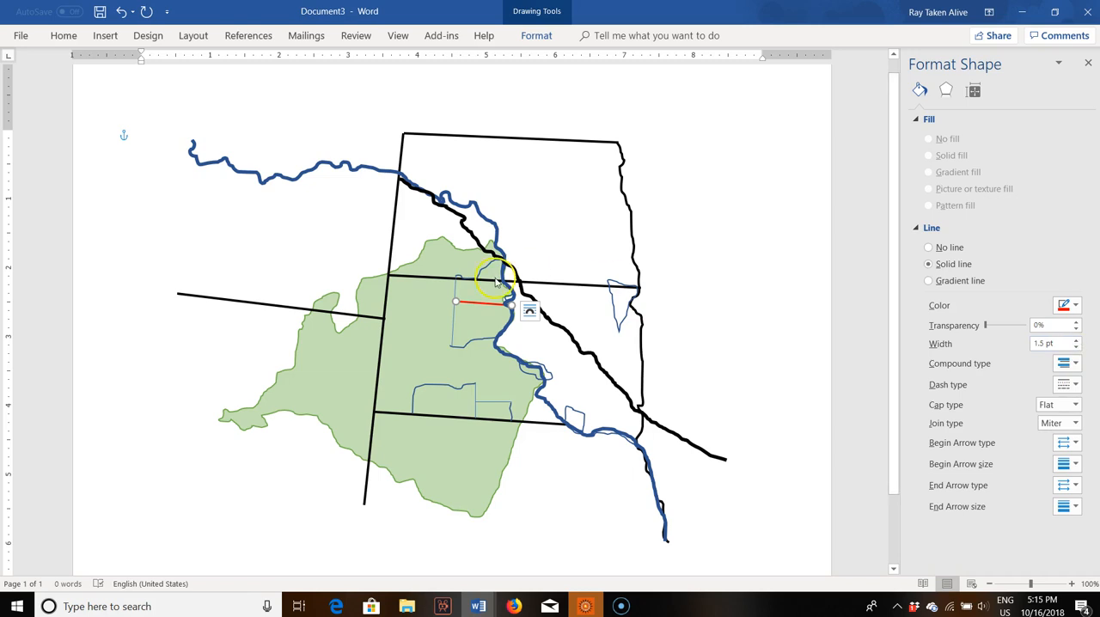
{"action": "left_click", "coordinate": [453, 327]}
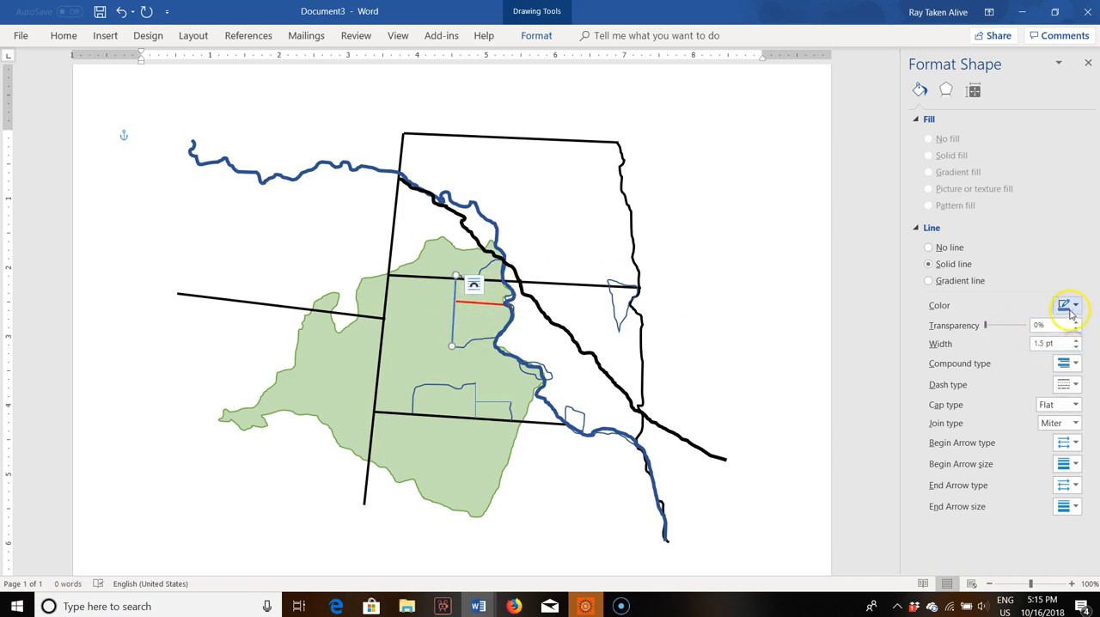
{"action": "left_click", "coordinate": [1070, 305]}
{"action": "left_click", "coordinate": [1003, 410]}
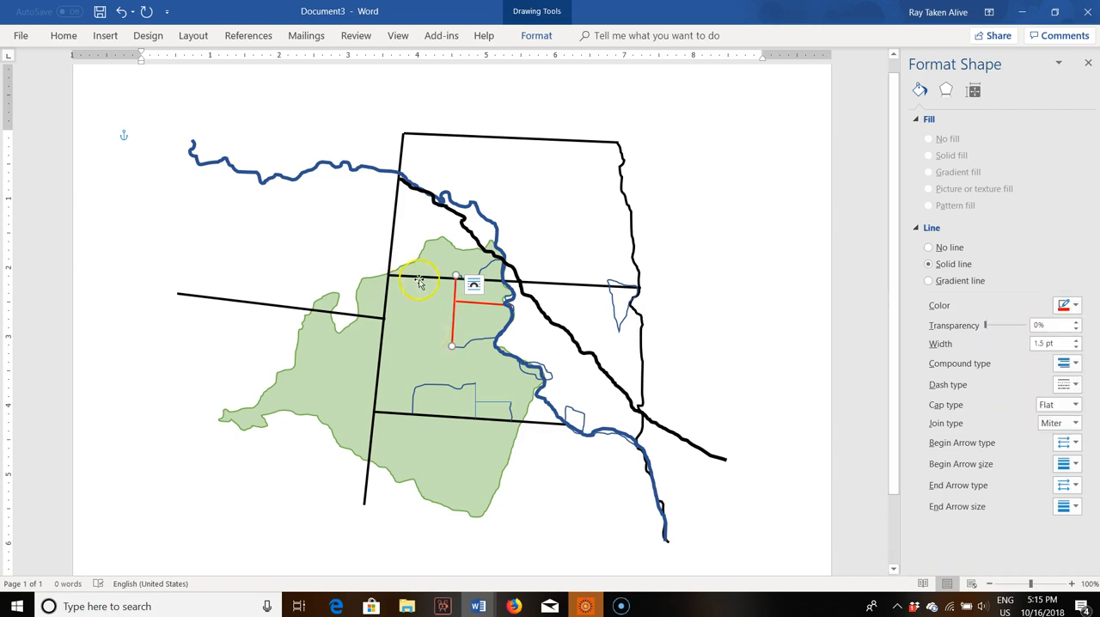
Step: Color the freehand outline of the northern reservation beside the river red
{"action": "left_click", "coordinate": [478, 268]}
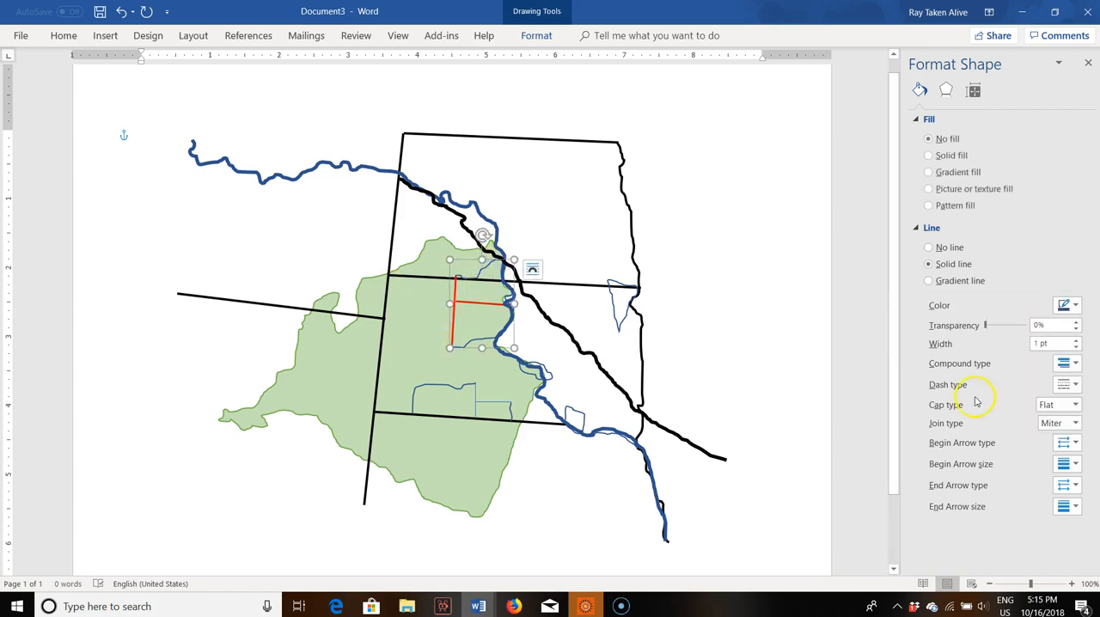
{"action": "left_click", "coordinate": [1073, 305]}
{"action": "left_click", "coordinate": [1003, 410]}
Step: Make the freehand northwestern outline and the short freehand eastern edge of the southern reservations red and 1.5 pt wide
{"action": "left_click", "coordinate": [433, 386]}
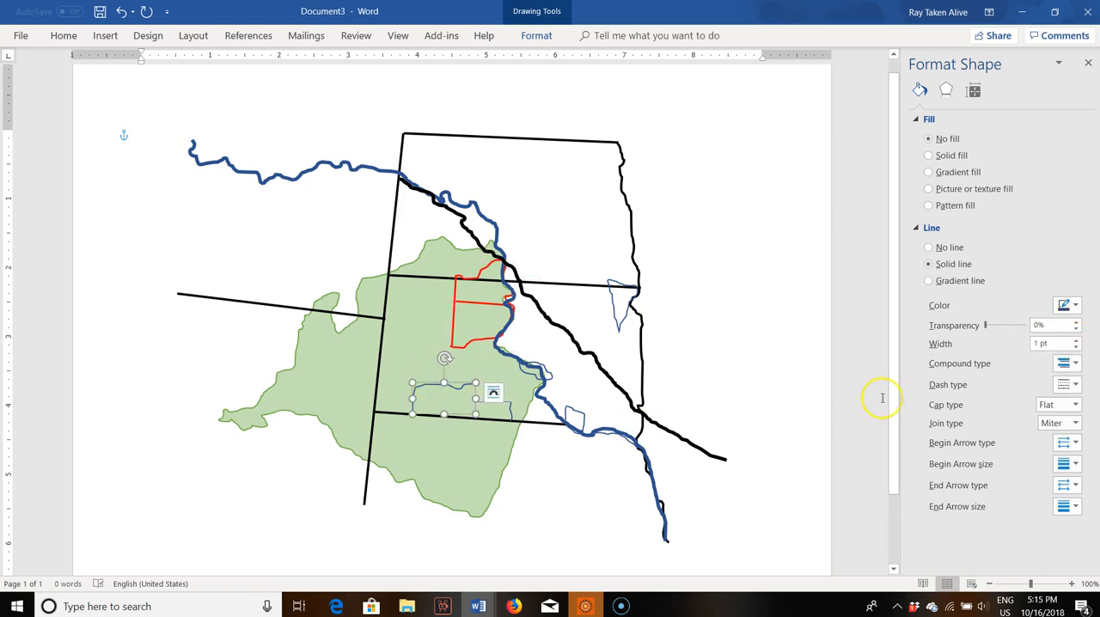
{"action": "left_click", "coordinate": [1073, 305]}
{"action": "left_click", "coordinate": [1004, 413]}
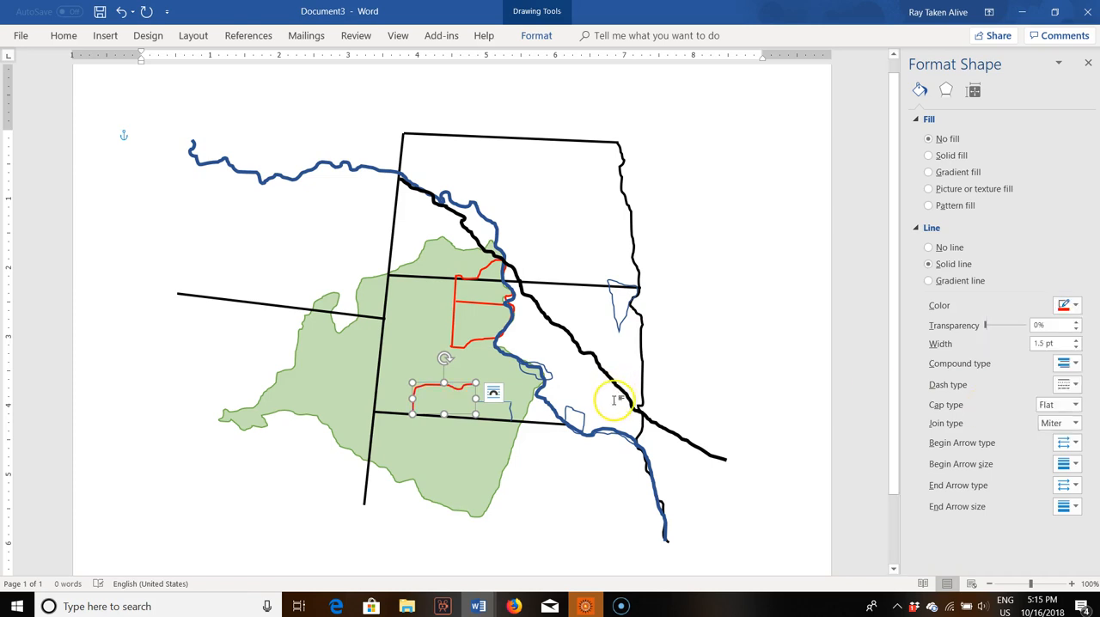
{"action": "left_click", "coordinate": [531, 418]}
{"action": "left_click", "coordinate": [1073, 305]}
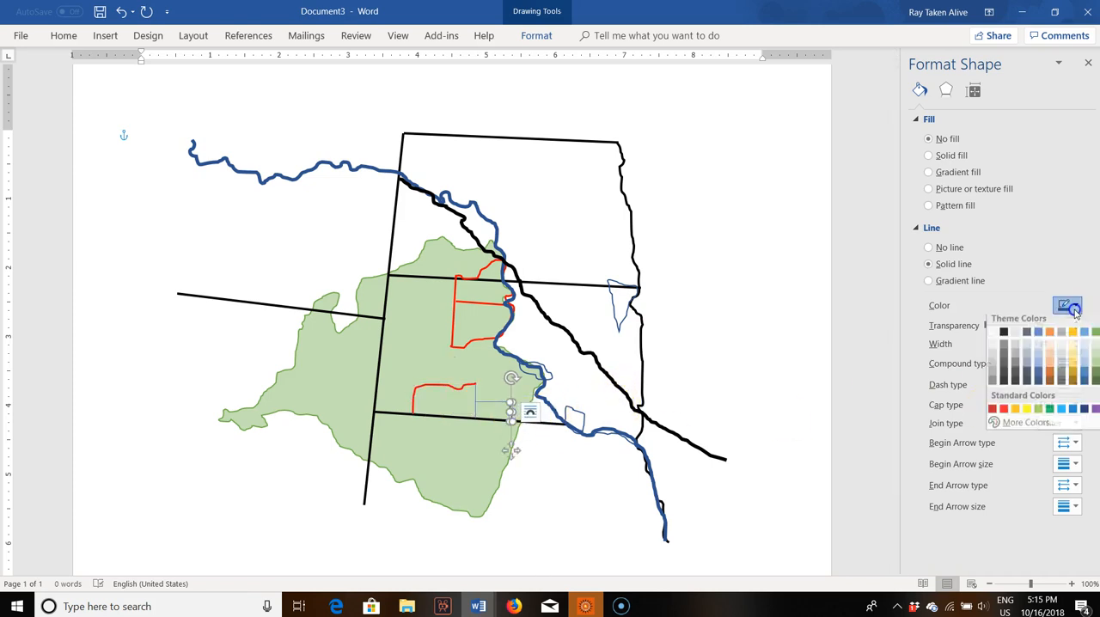
{"action": "left_click", "coordinate": [1005, 412]}
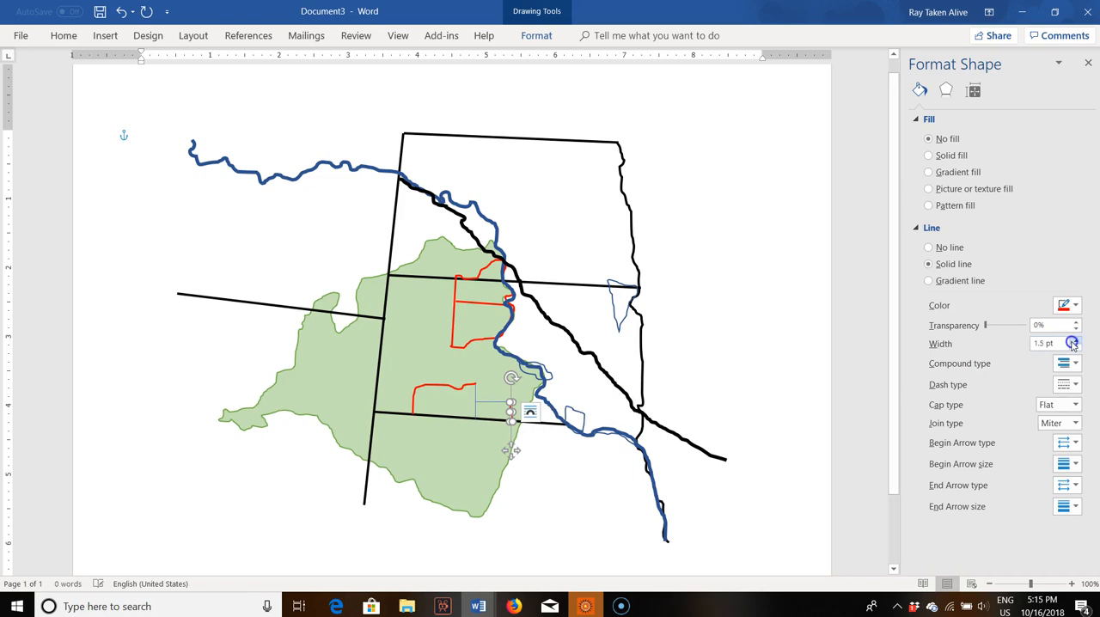
Step: Make the straight vertical line dividing the two southern reservations red and 1.5 pt wide
{"action": "left_click", "coordinate": [475, 403]}
{"action": "left_click", "coordinate": [1046, 322]}
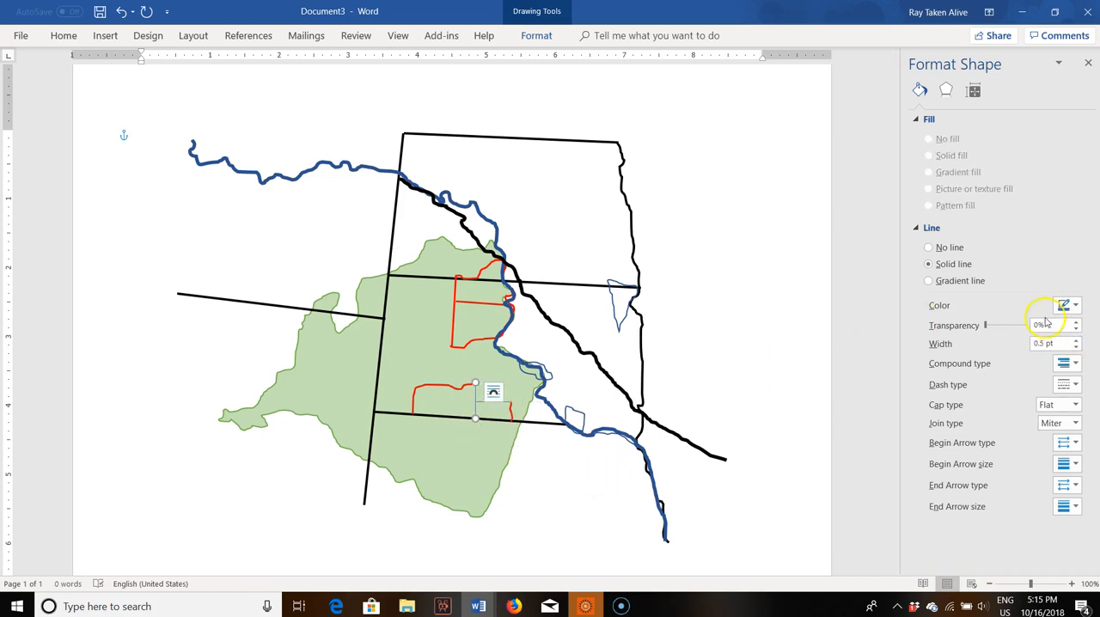
{"action": "left_click", "coordinate": [1076, 340]}
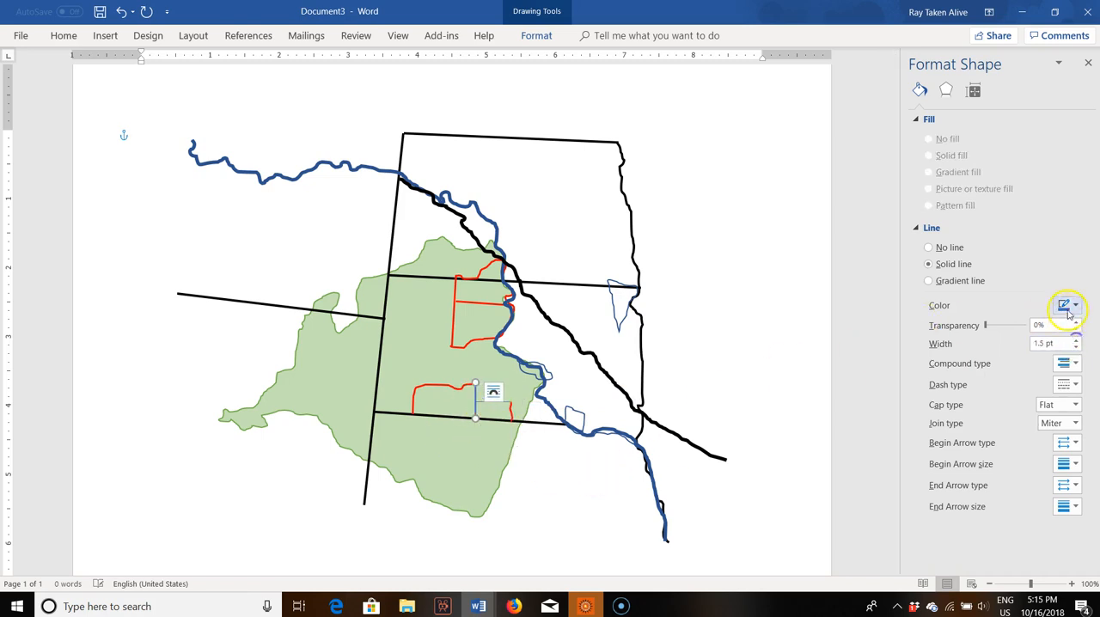
{"action": "left_click", "coordinate": [1073, 305]}
{"action": "left_click", "coordinate": [1003, 411]}
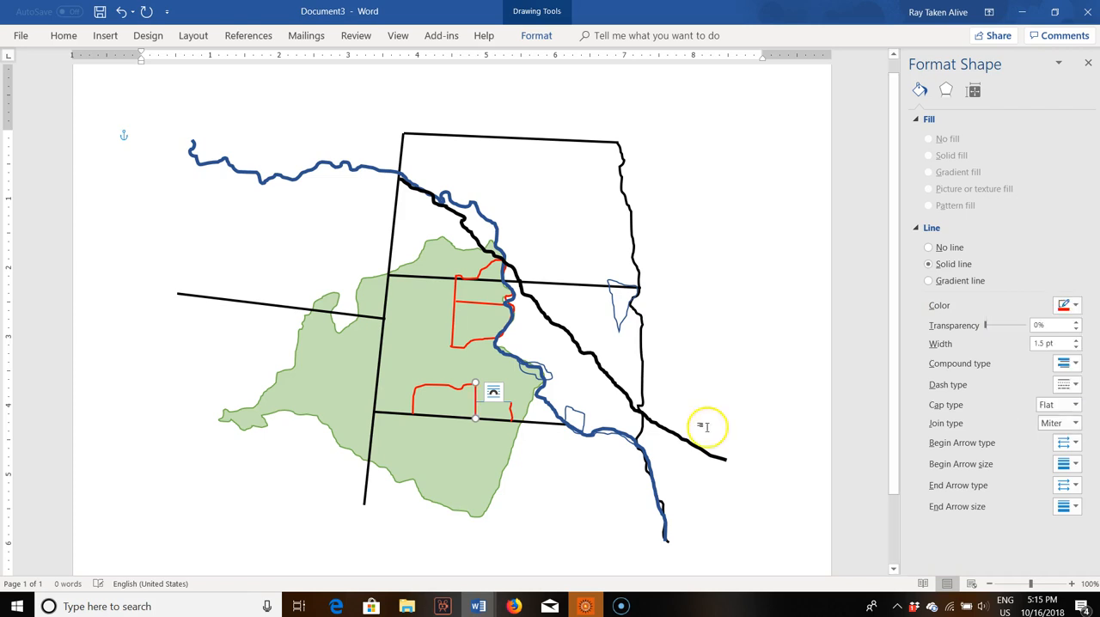
Step: Make the short straight horizontal line forming the northern edge of the southeastern reservation red and 1.5 pt wide
{"action": "left_click", "coordinate": [508, 403]}
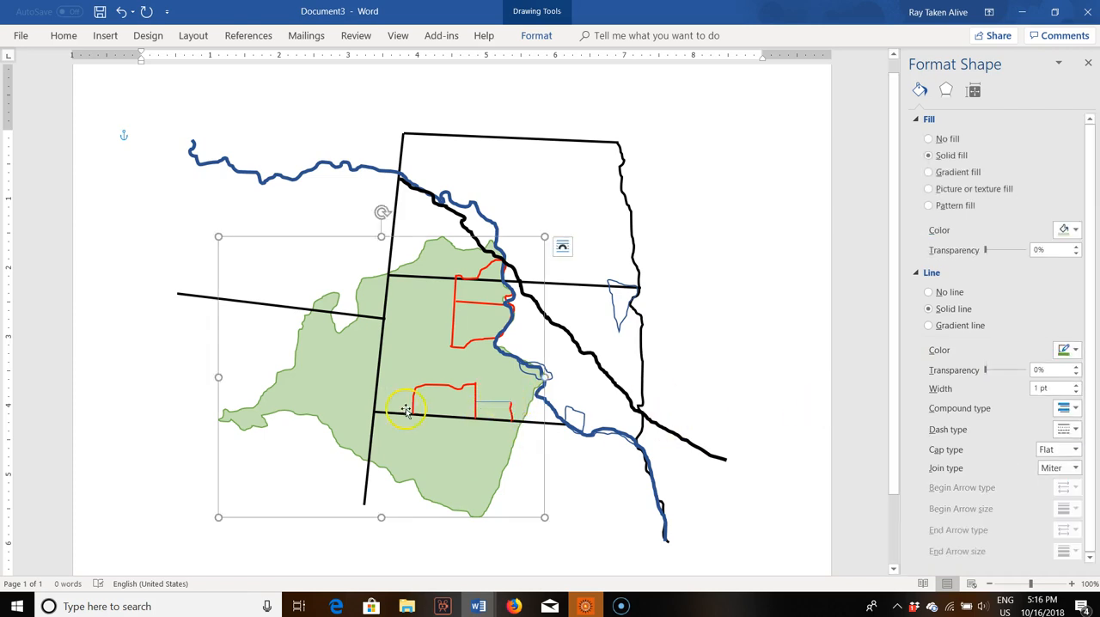
{"action": "left_click", "coordinate": [478, 402]}
{"action": "left_click", "coordinate": [489, 406]}
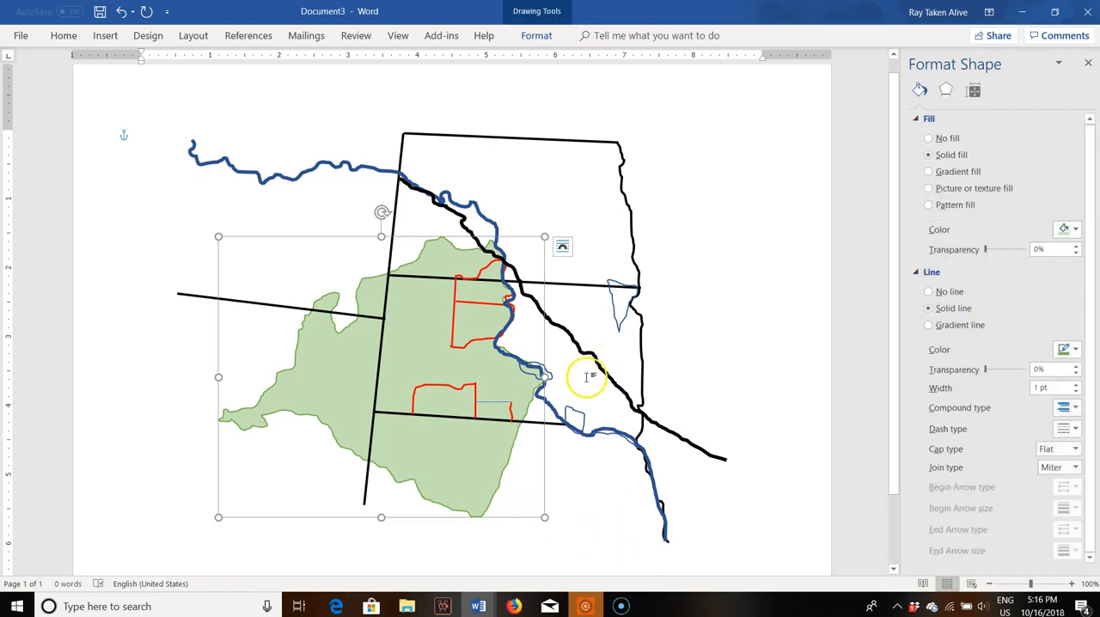
{"action": "left_click", "coordinate": [512, 409]}
{"action": "left_click", "coordinate": [498, 436]}
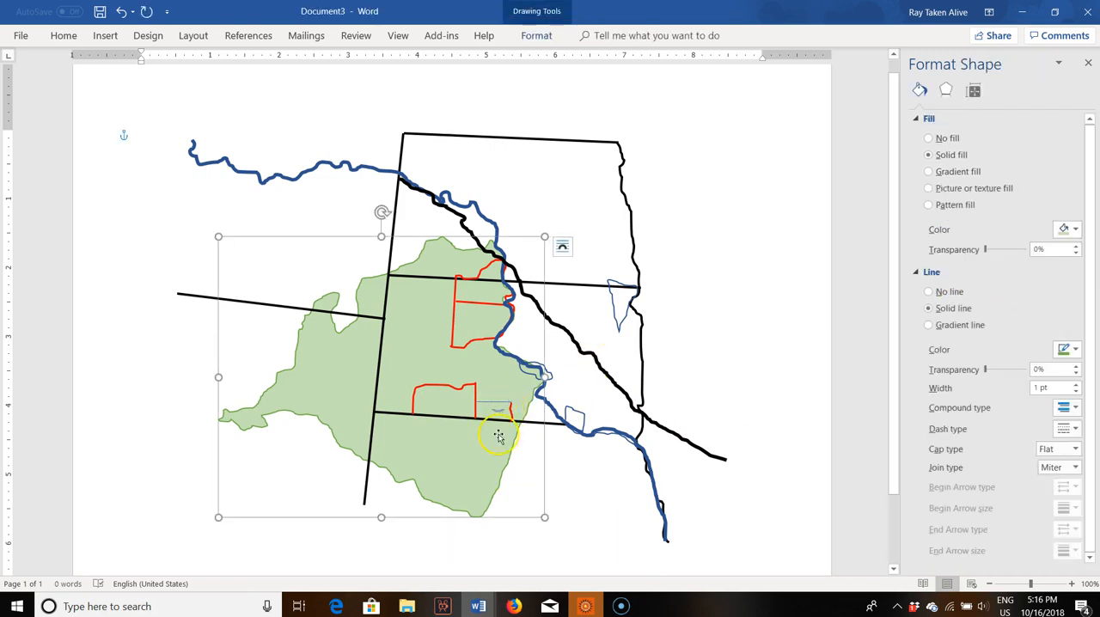
{"action": "left_click", "coordinate": [401, 399]}
{"action": "left_click", "coordinate": [447, 398]}
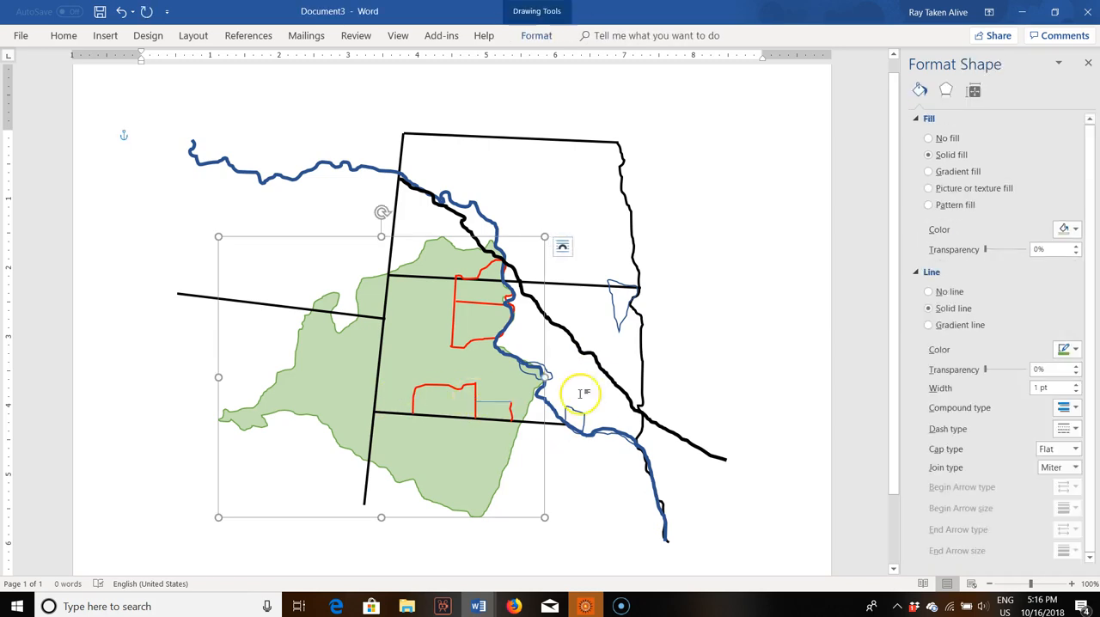
{"action": "left_click", "coordinate": [502, 394]}
{"action": "left_click", "coordinate": [491, 399]}
{"action": "left_click", "coordinate": [514, 413]}
{"action": "left_click", "coordinate": [509, 417]}
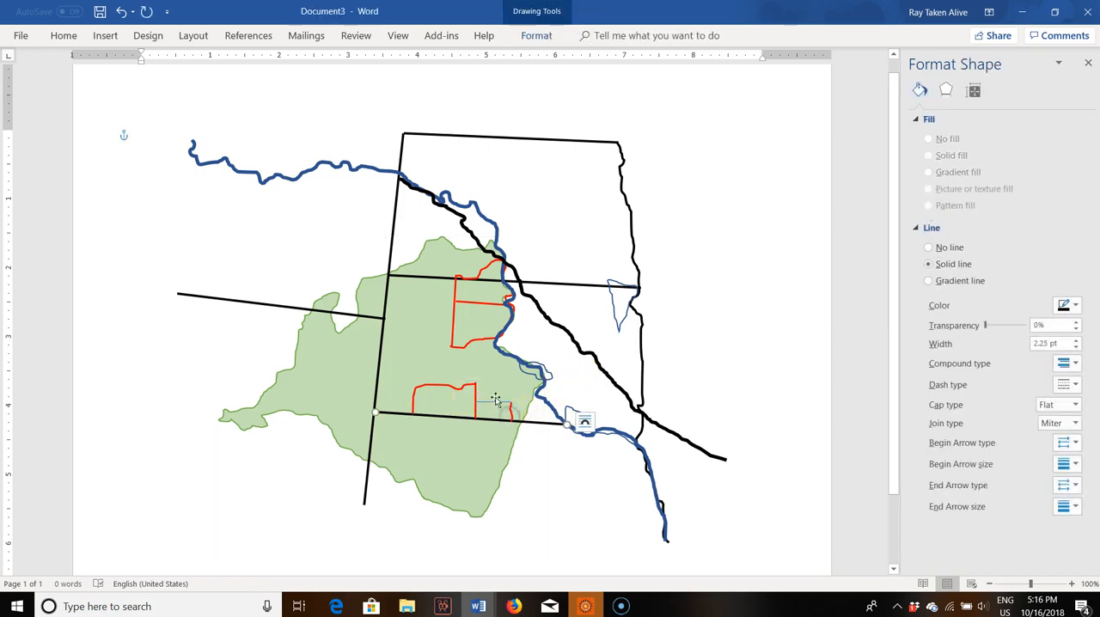
{"action": "left_click", "coordinate": [493, 403]}
{"action": "left_click", "coordinate": [1065, 305]}
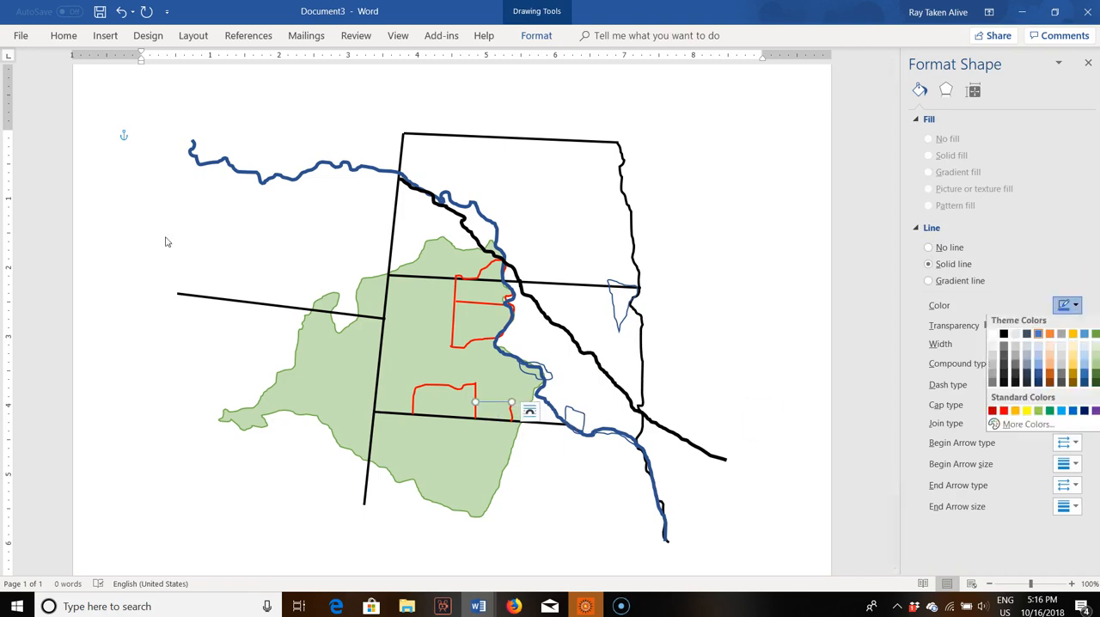
{"action": "left_click", "coordinate": [999, 412]}
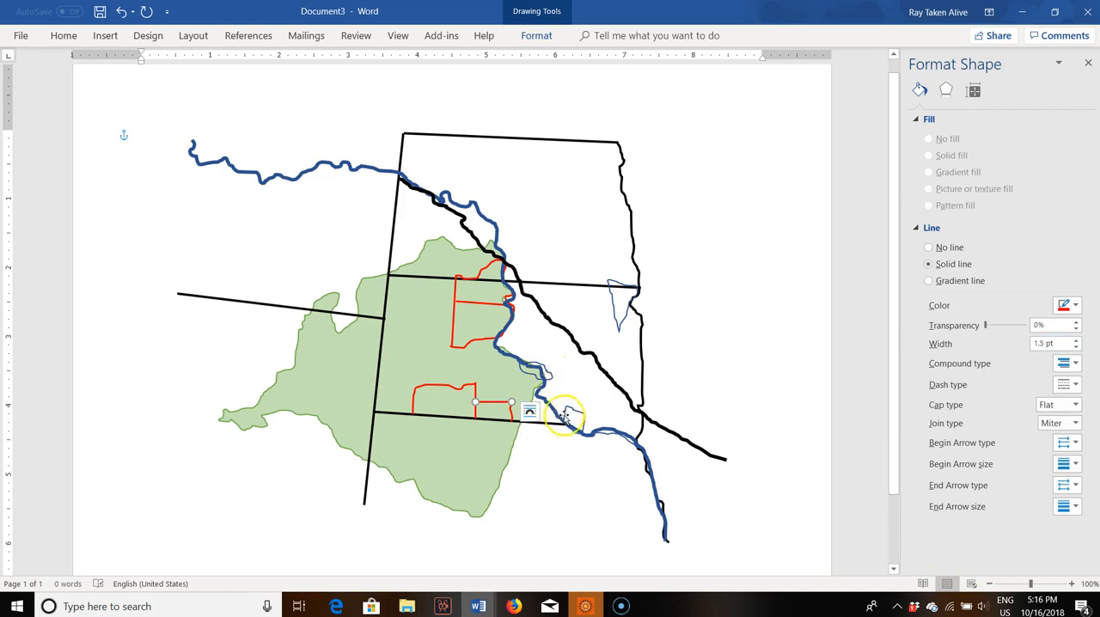
Step: Color the small freehand outline beside the river, at the eastern end of the southern state border, red and thicken its line
{"action": "left_click", "coordinate": [574, 419]}
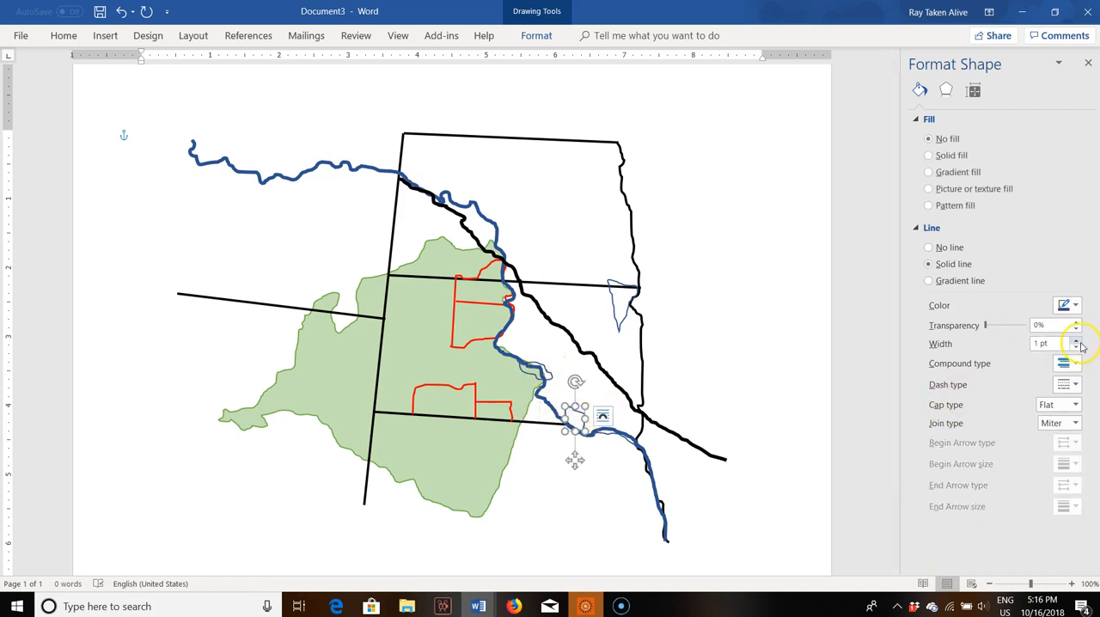
{"action": "left_click", "coordinate": [1075, 305]}
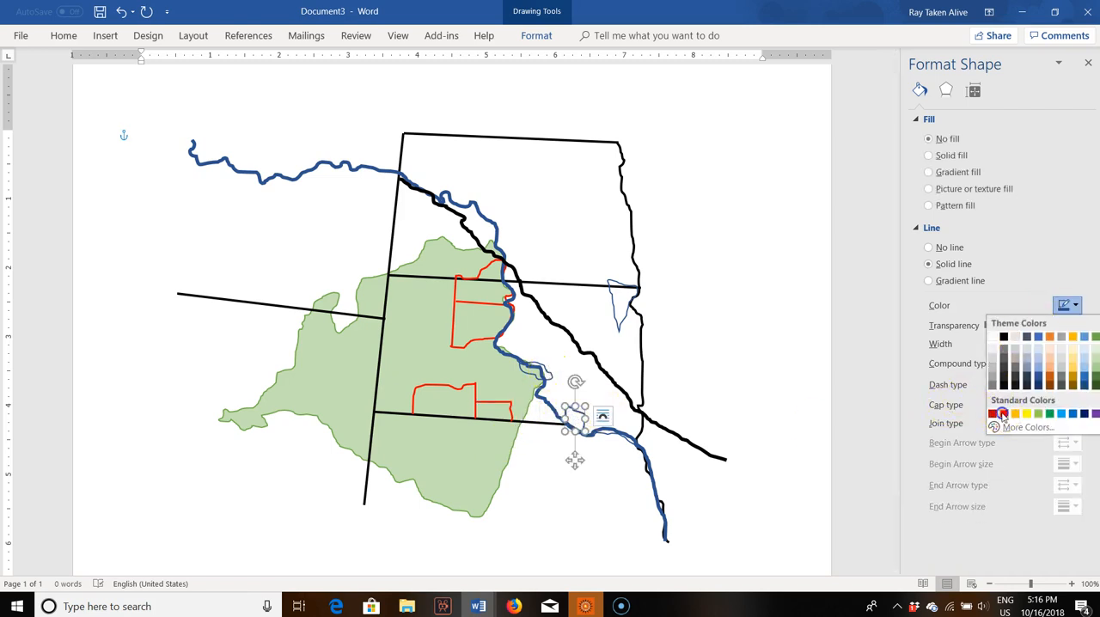
{"action": "left_click", "coordinate": [998, 412]}
Step: Make the small freehand outline straddling the river bend at the green territory's eastern edge red and 1.5 pt wide
{"action": "left_click", "coordinate": [544, 402]}
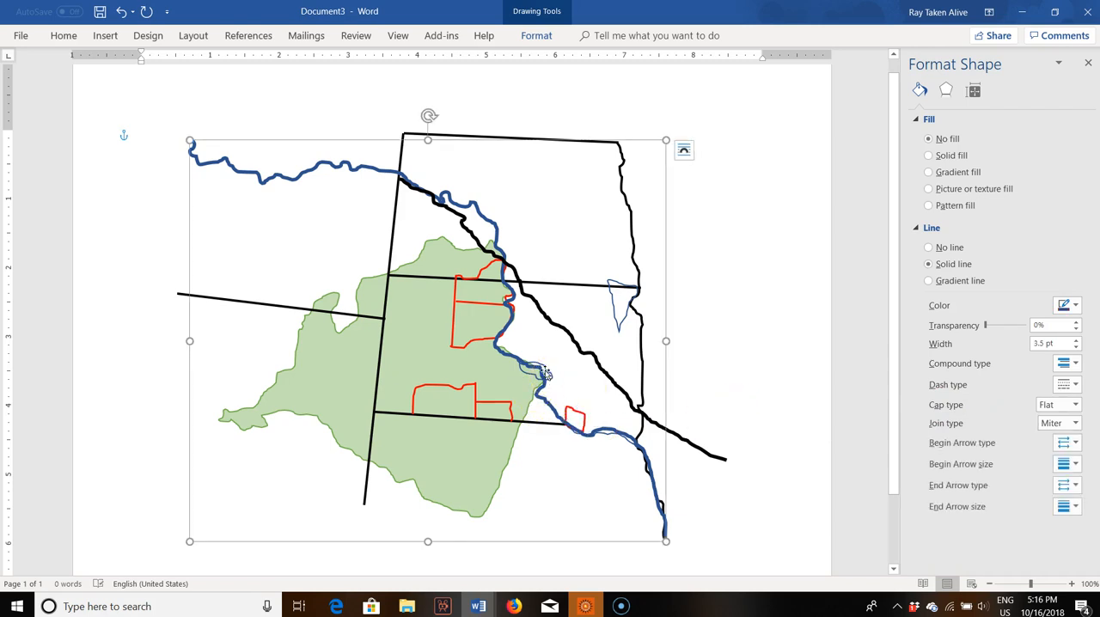
{"action": "left_click", "coordinate": [713, 343]}
{"action": "left_click", "coordinate": [574, 411]}
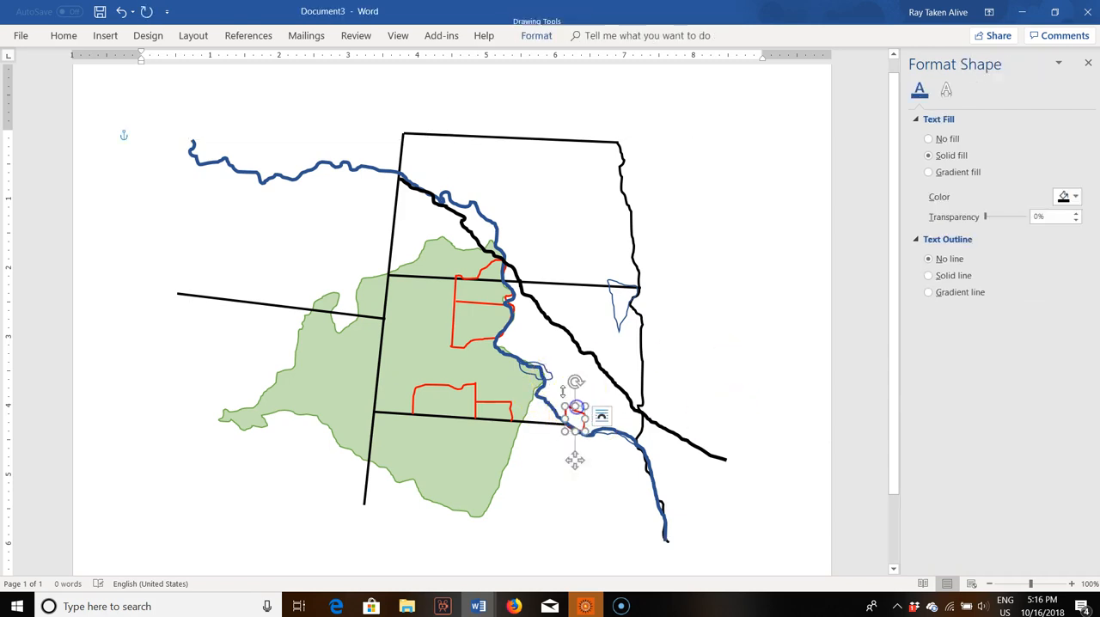
{"action": "left_click", "coordinate": [549, 374]}
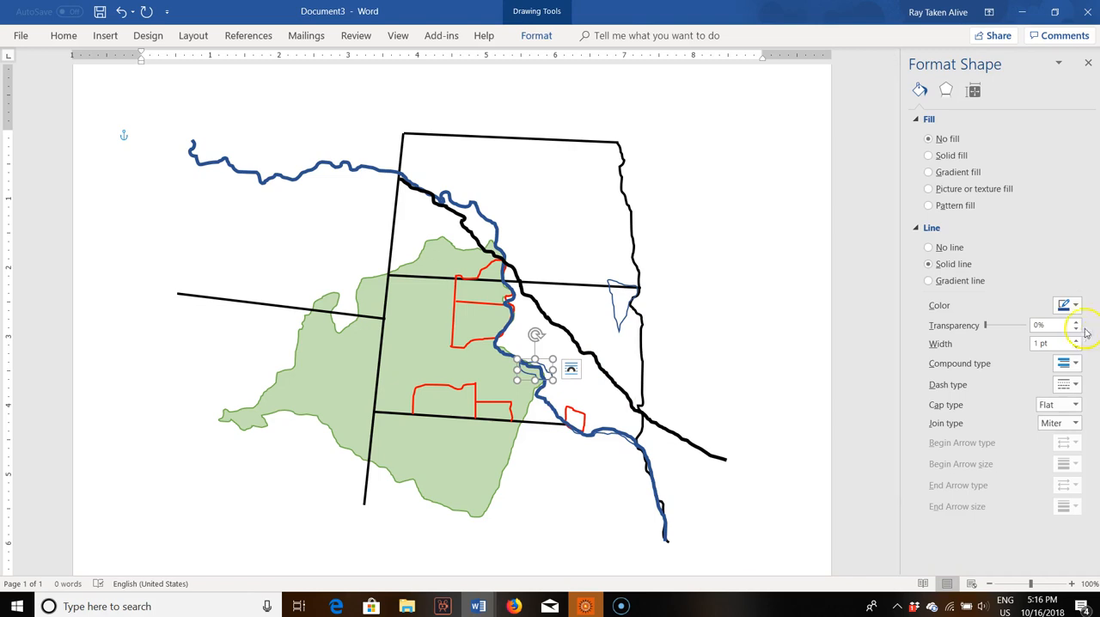
{"action": "left_click", "coordinate": [1069, 306]}
{"action": "left_click", "coordinate": [1002, 414]}
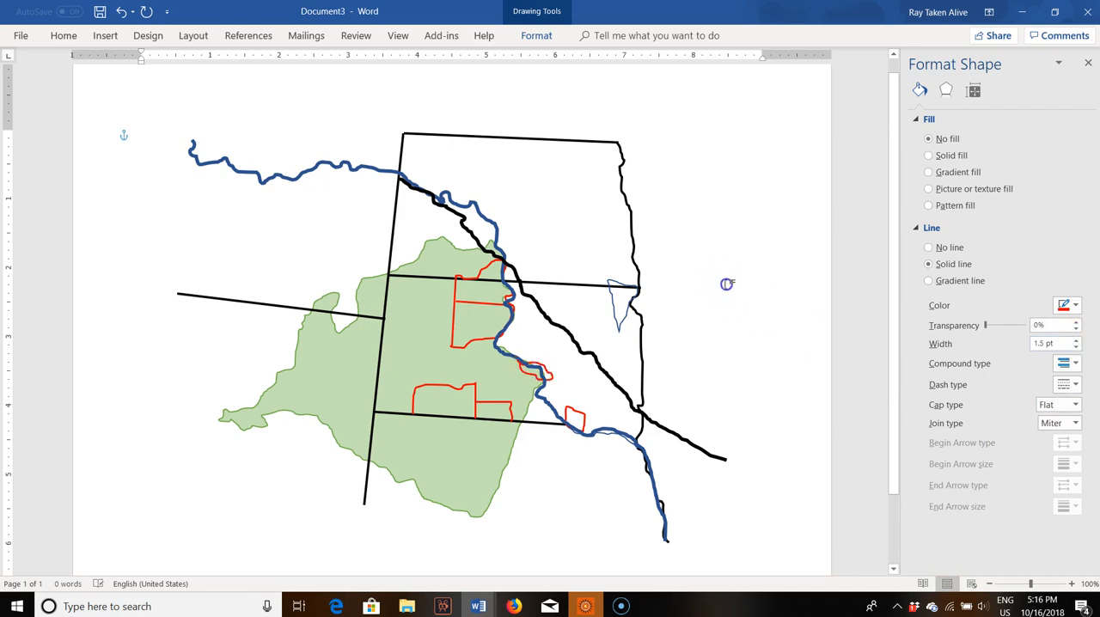
Step: Color the freehand triangular reservation at the eastern state border red and thicken its line
{"action": "left_click", "coordinate": [617, 306]}
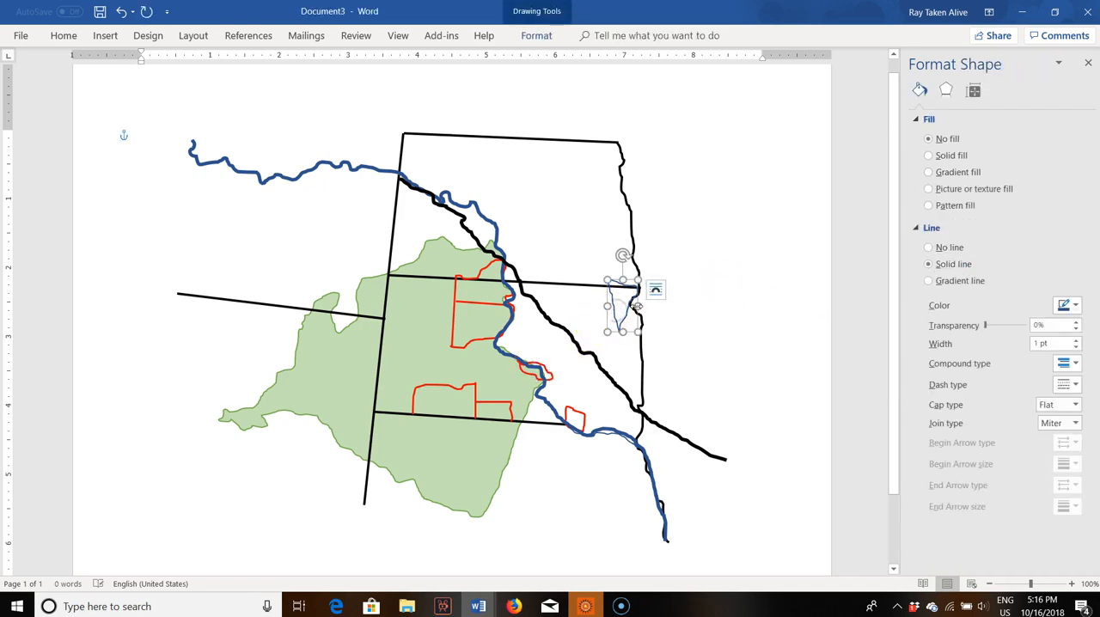
{"action": "left_click", "coordinate": [1066, 305]}
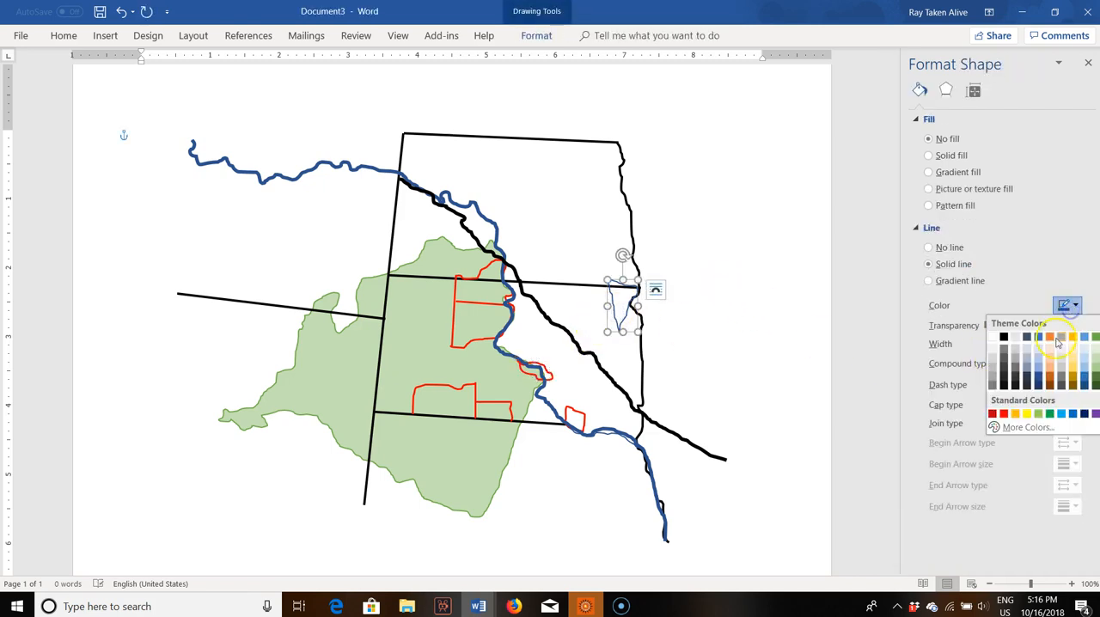
{"action": "left_click", "coordinate": [1006, 415]}
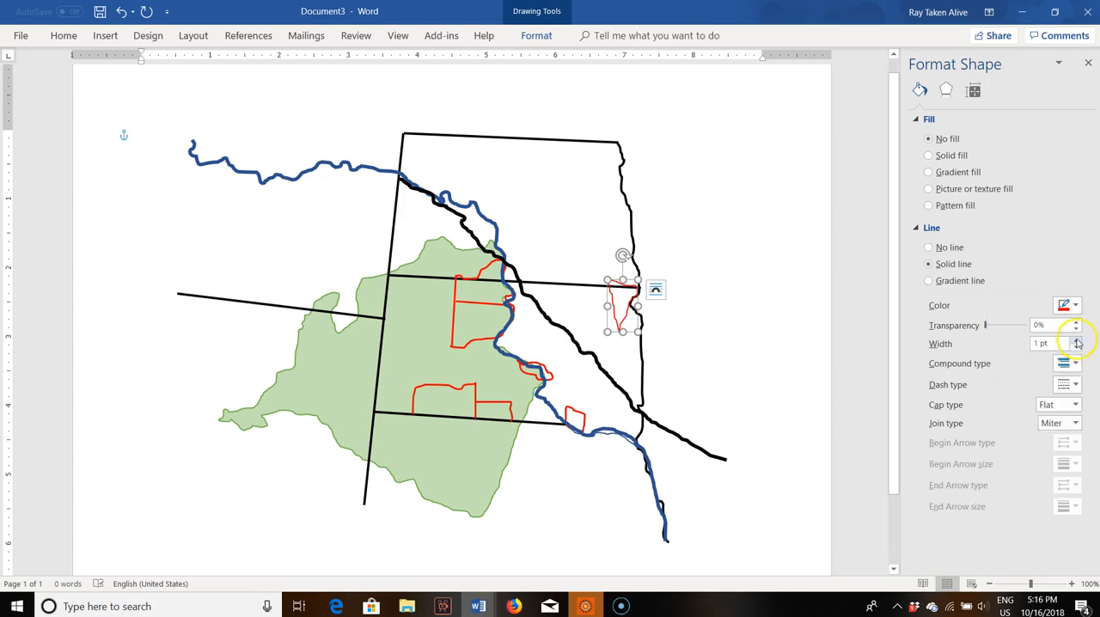
{"action": "left_click", "coordinate": [744, 328]}
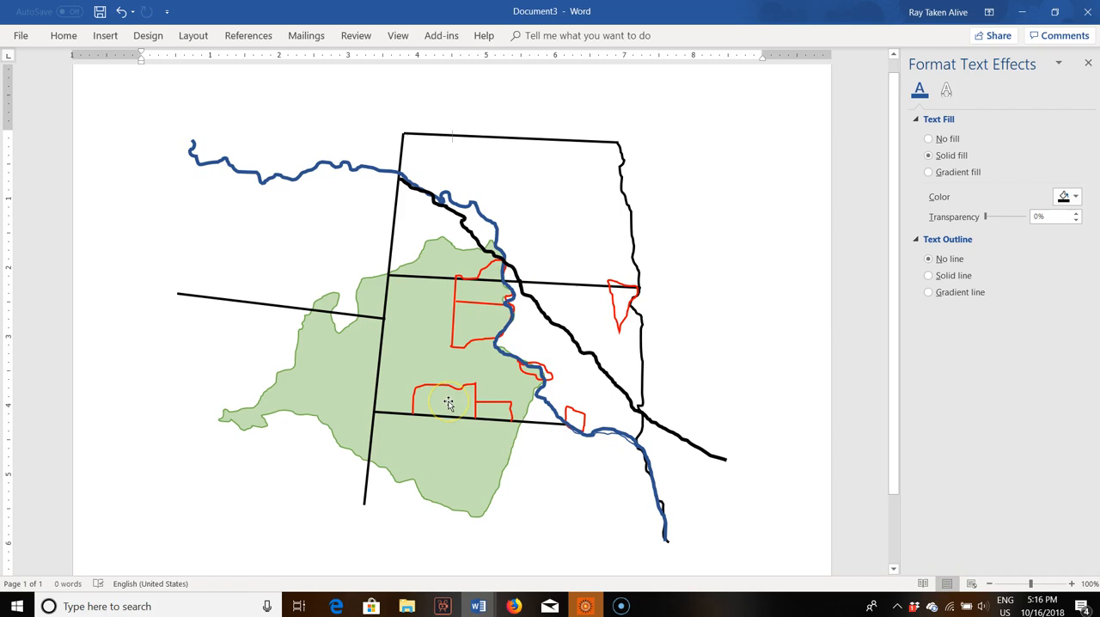
{"action": "left_click", "coordinate": [627, 298]}
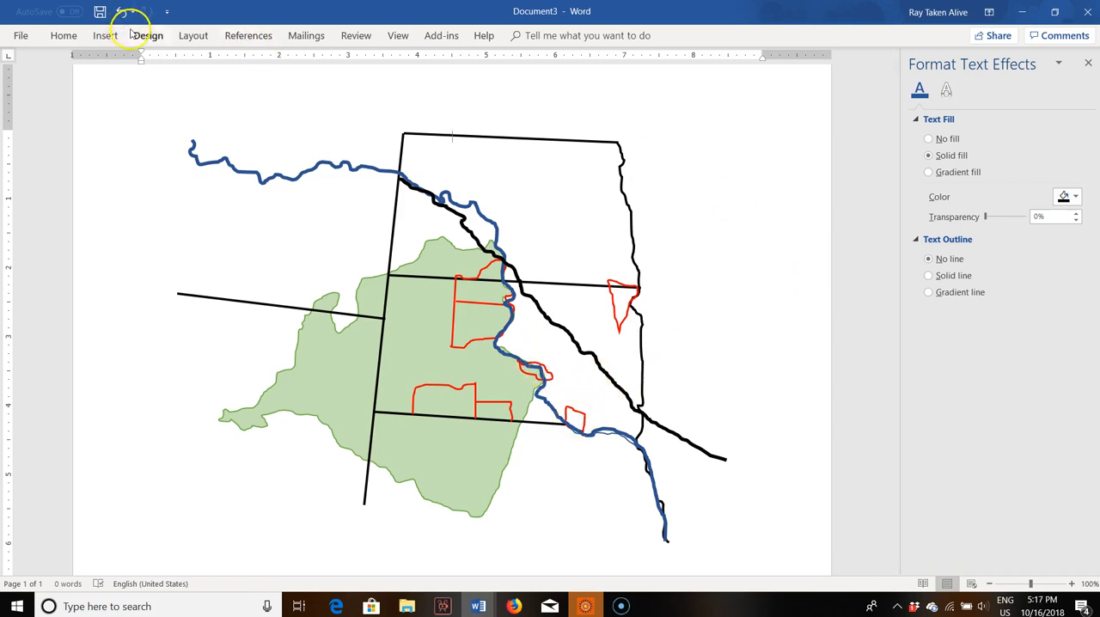
Step: Draw a small narrow isosceles triangle beside the eastern state border, just below the red freehand triangular reservation
{"action": "left_click", "coordinate": [103, 36]}
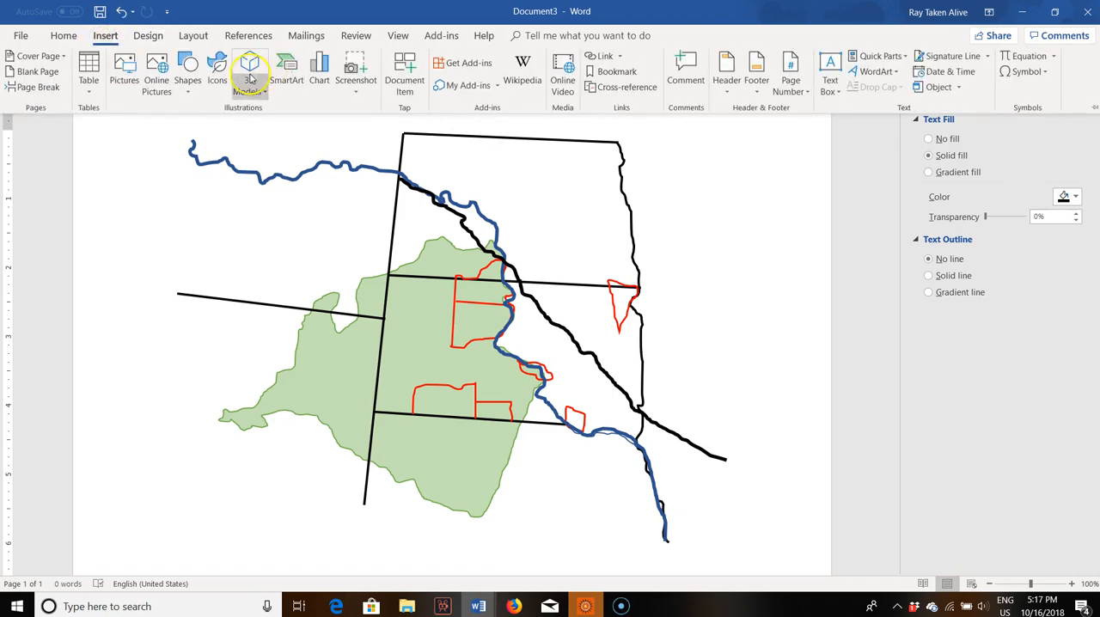
{"action": "left_click", "coordinate": [187, 69]}
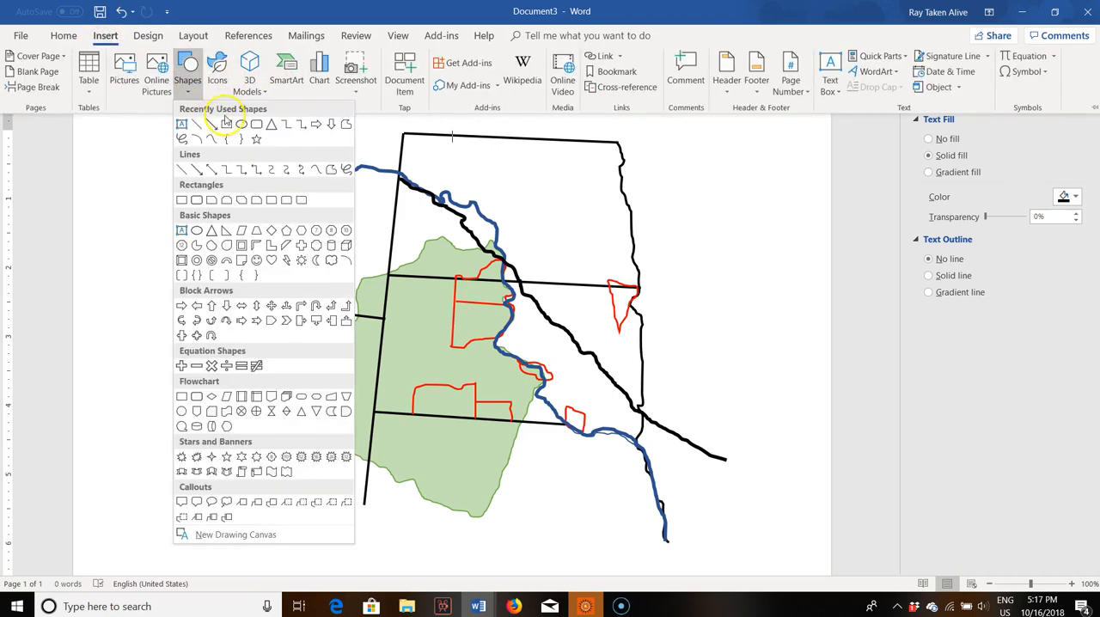
{"action": "left_click", "coordinate": [285, 126]}
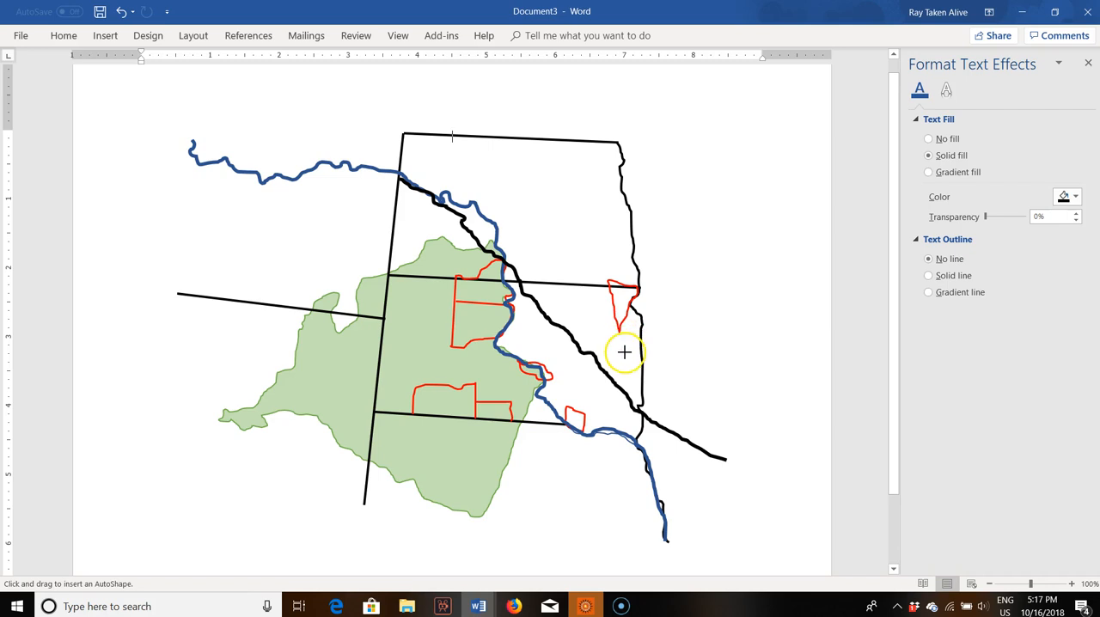
{"action": "left_click_drag", "start_coordinate": [623, 354], "coordinate": [625, 353]}
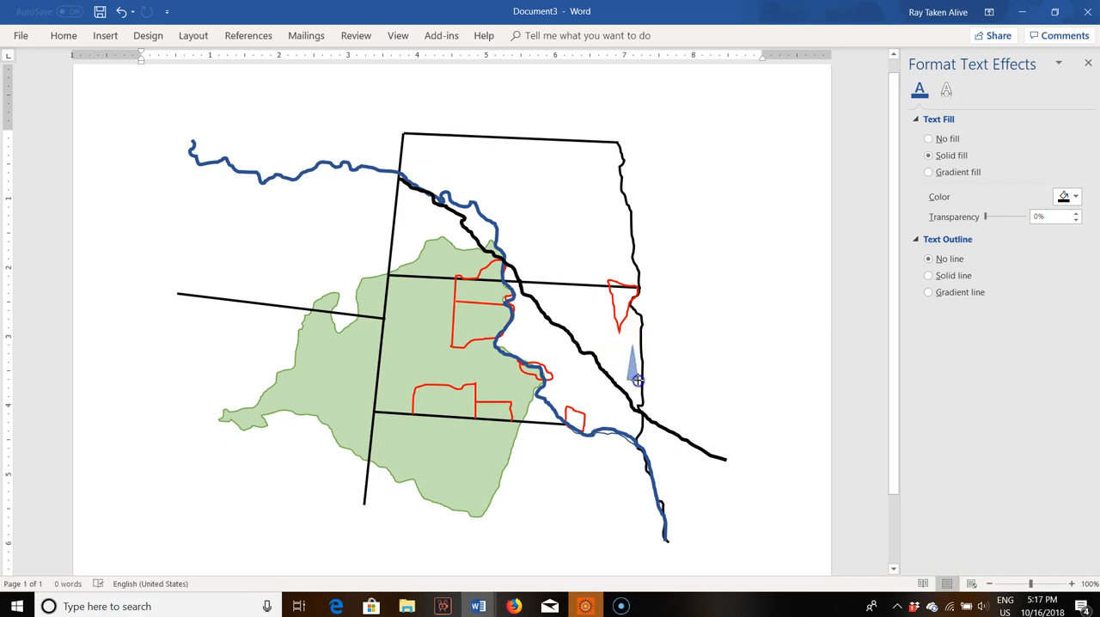
{"action": "left_click_drag", "start_coordinate": [637, 380], "coordinate": [636, 381]}
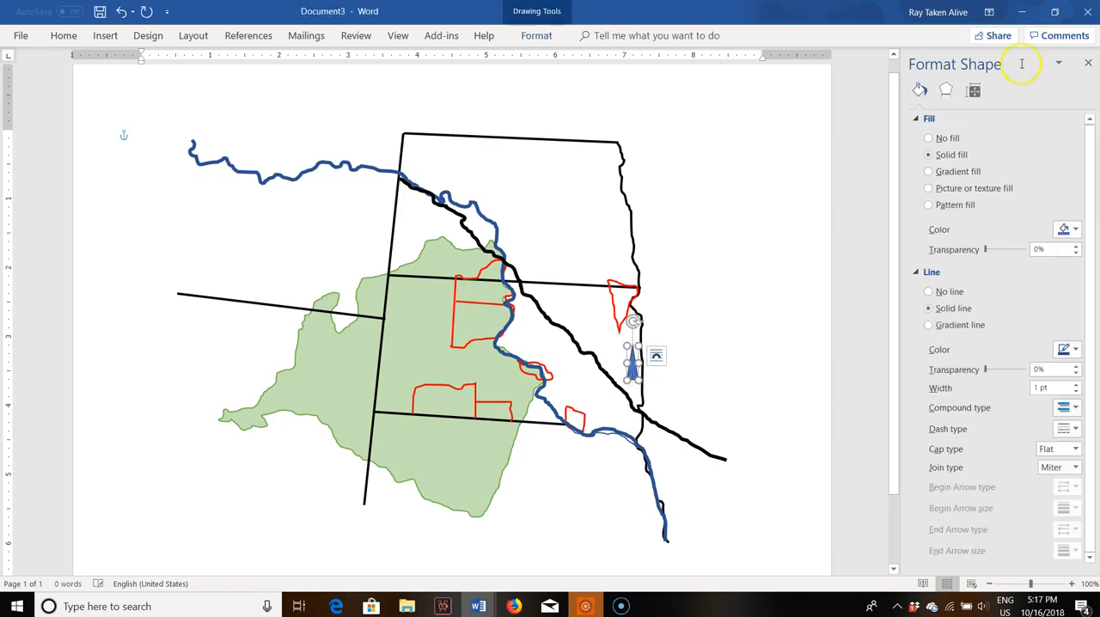
Step: Remove the new triangle's fill and make its outline red and 1.5 pt wide
{"action": "left_click", "coordinate": [956, 138]}
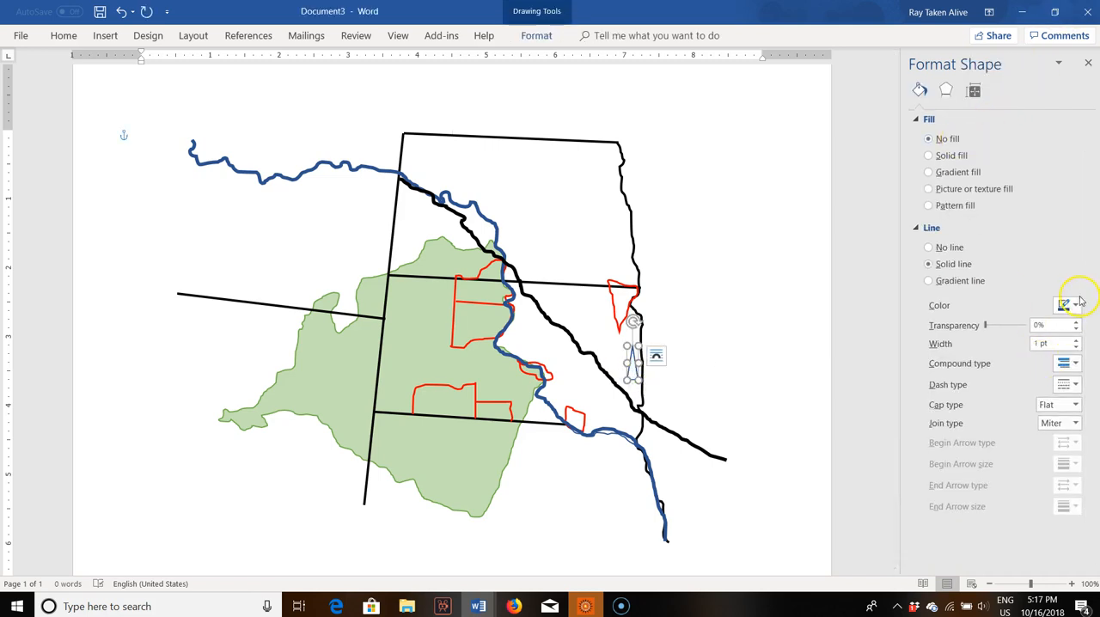
{"action": "left_click", "coordinate": [1075, 304]}
{"action": "left_click", "coordinate": [1005, 414]}
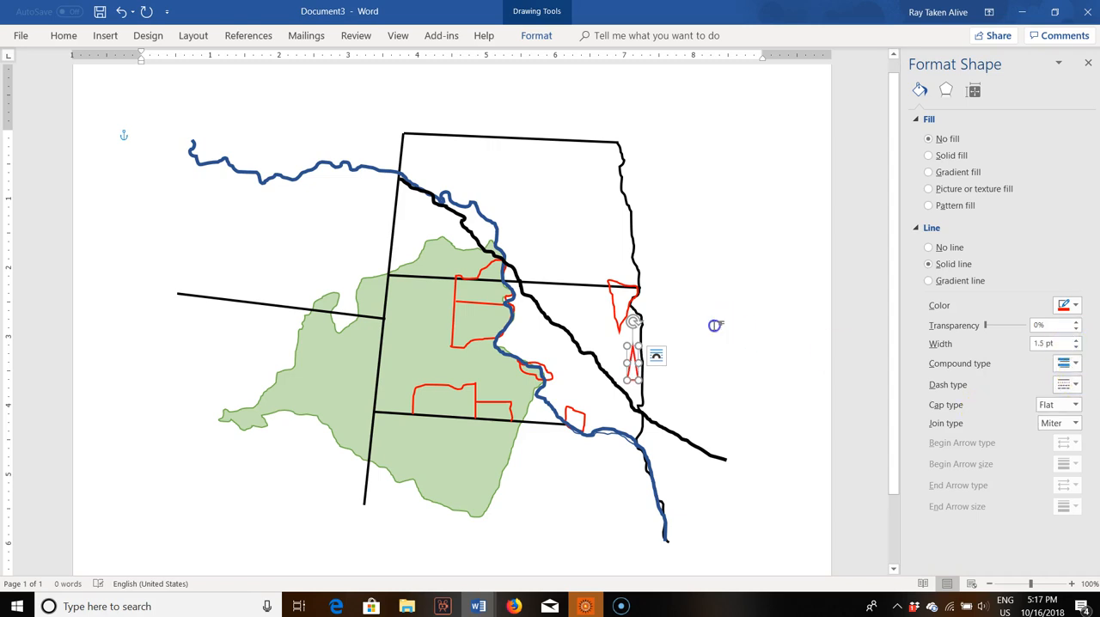
{"action": "left_click", "coordinate": [715, 334]}
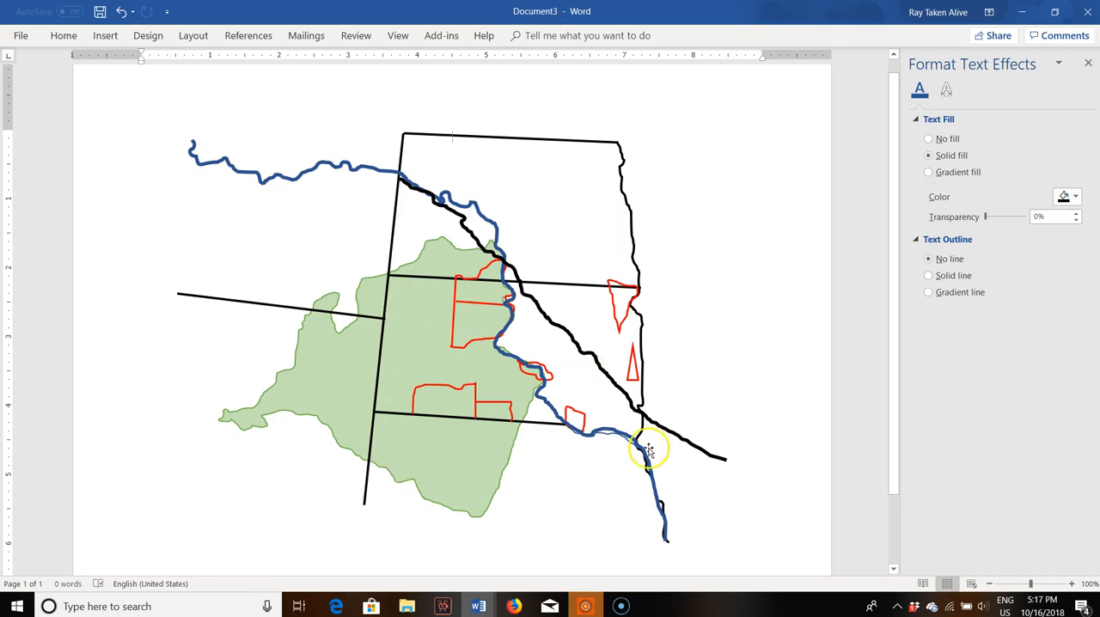
Step: Add a text box reading "Missouri River" just inside the northern border of the upper state
{"action": "scroll", "coordinate": [702, 458], "scroll_direction": "down", "scroll_amount": 2}
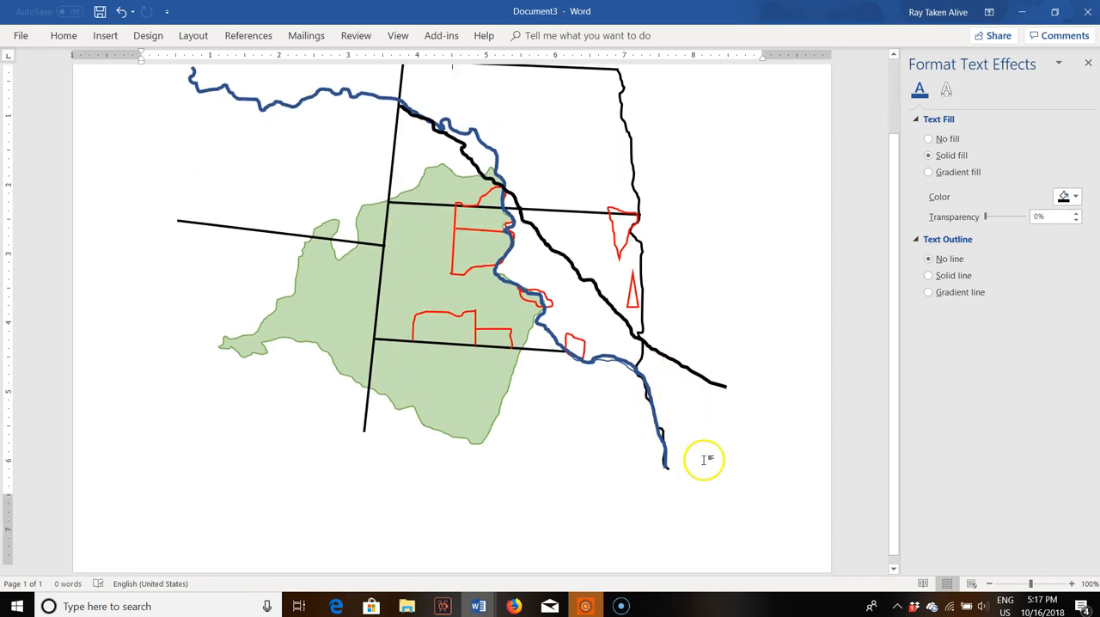
{"action": "scroll", "coordinate": [705, 460], "scroll_direction": "up", "scroll_amount": 3}
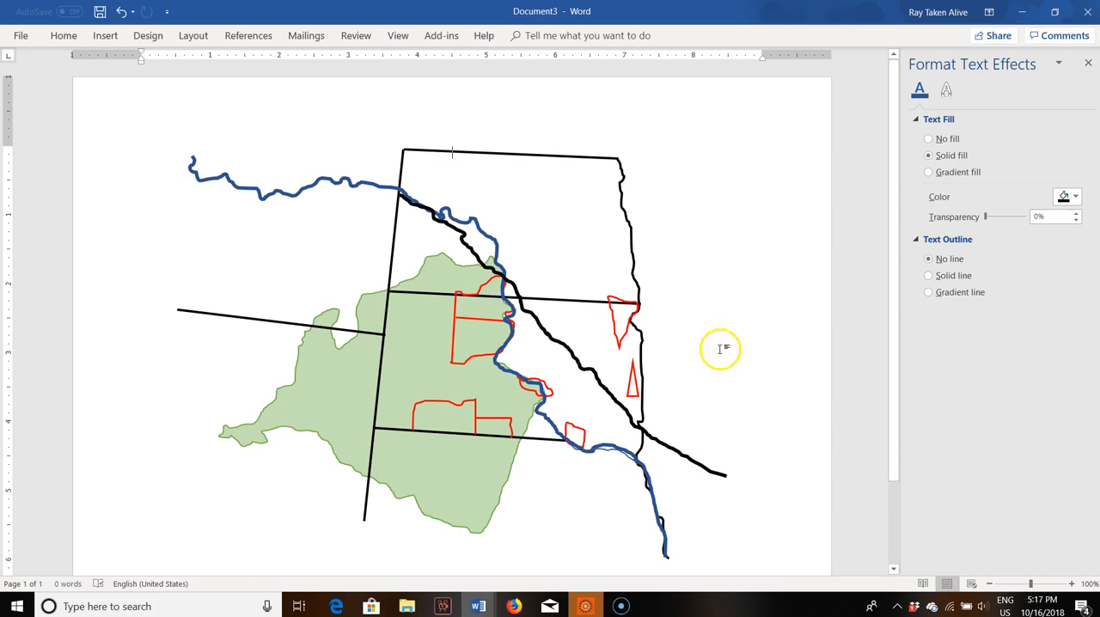
{"action": "left_click", "coordinate": [58, 35]}
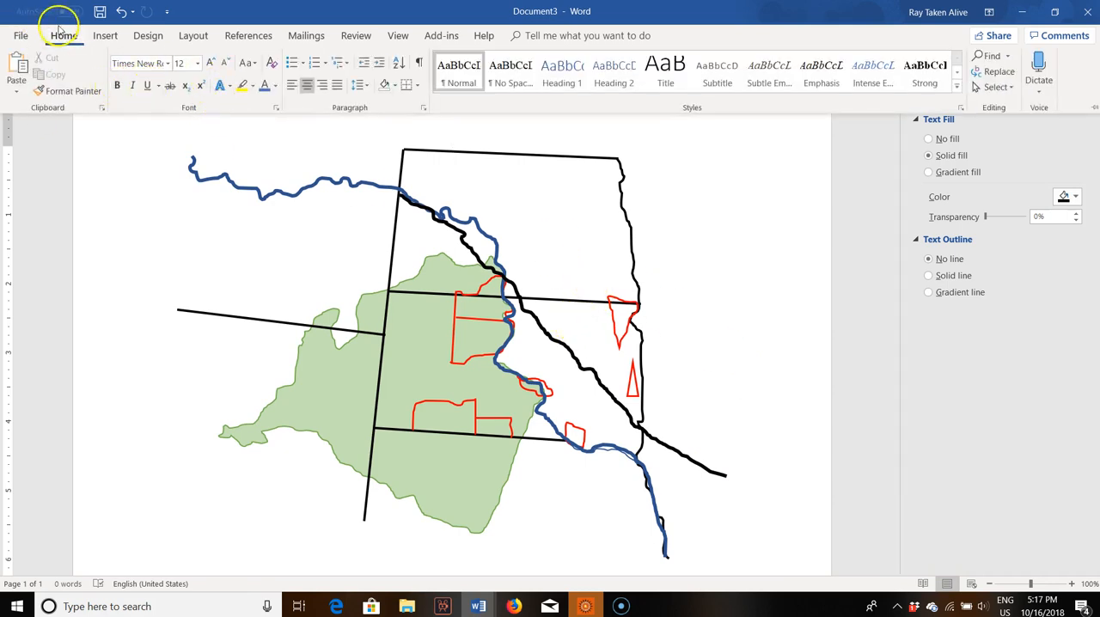
{"action": "left_click", "coordinate": [101, 35]}
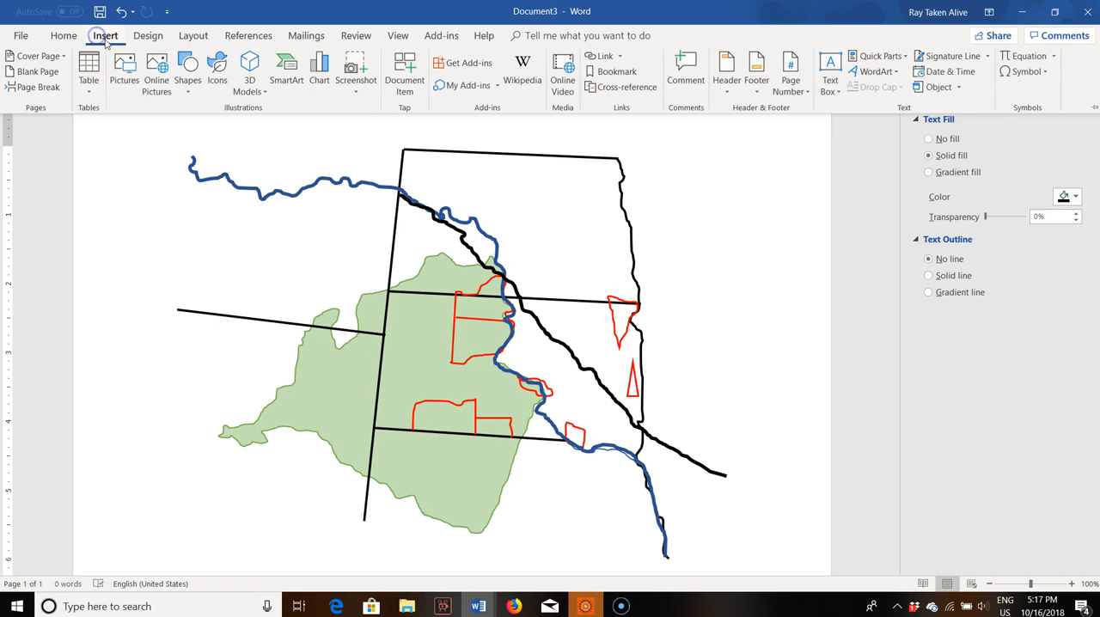
{"action": "left_click", "coordinate": [187, 69]}
{"action": "left_click", "coordinate": [182, 124]}
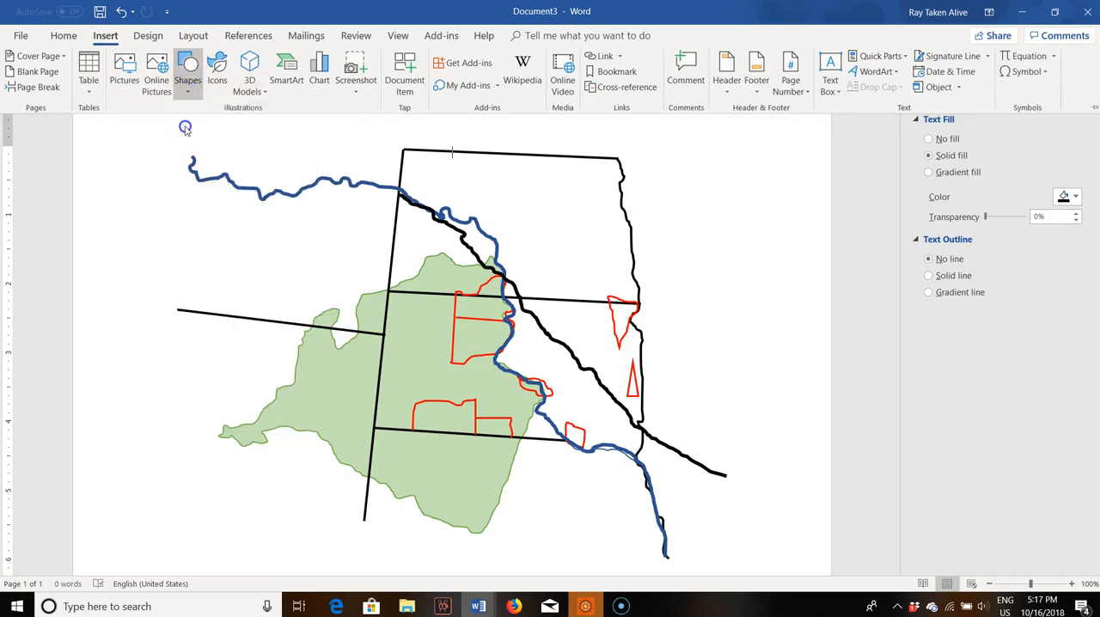
{"action": "left_click_drag", "start_coordinate": [445, 159], "coordinate": [591, 200]}
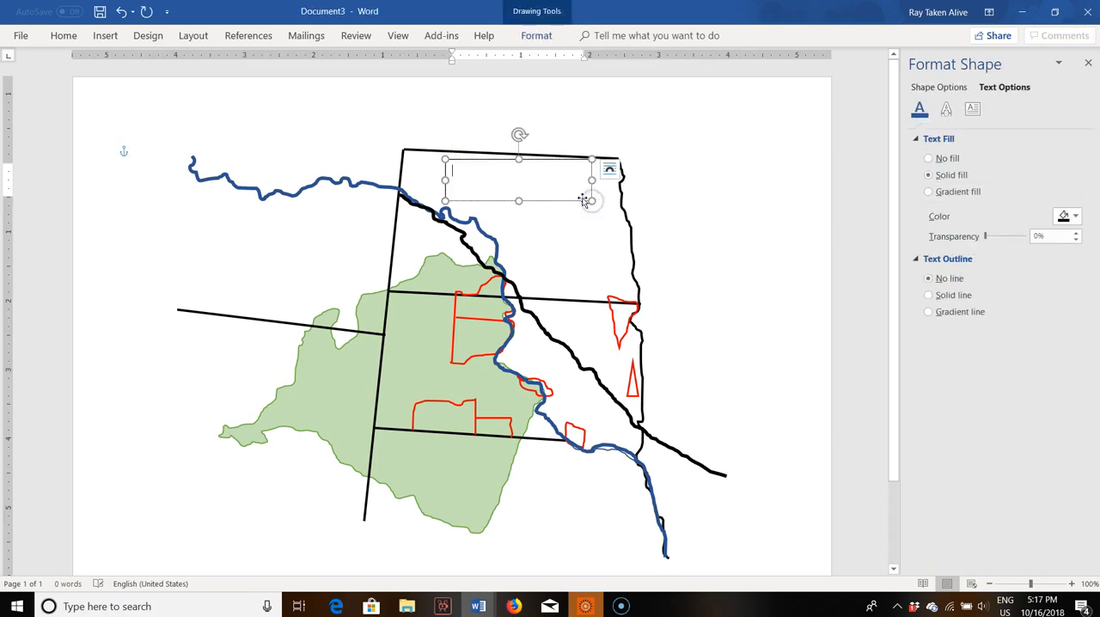
{"action": "type", "text": "Missouri River"}
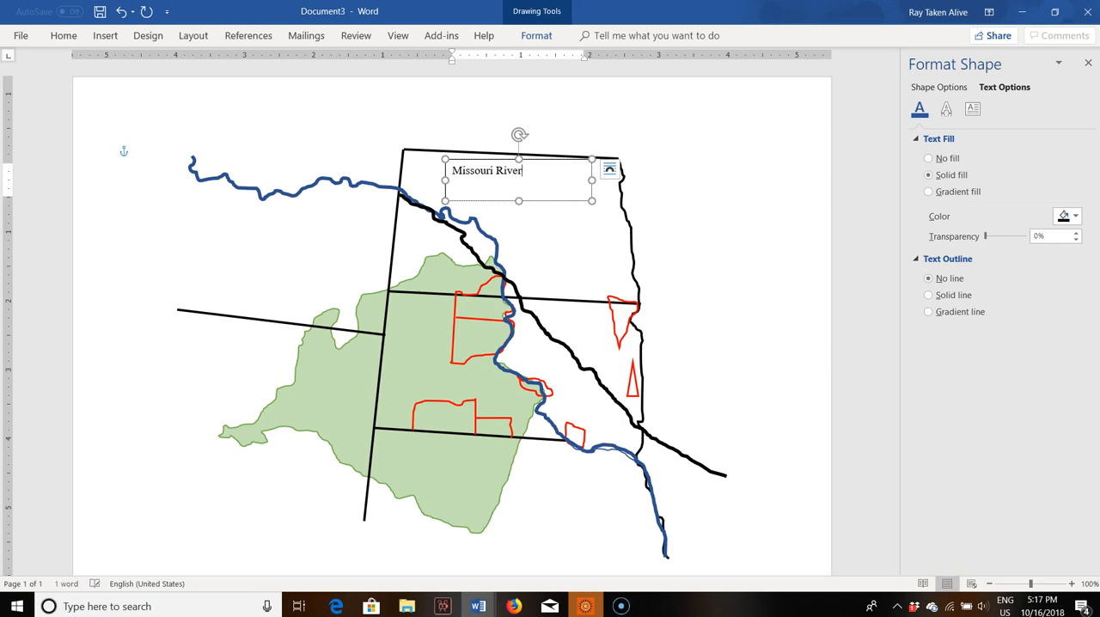
Step: Bold and center the "Missouri River" text and shorten its text box to fit the single line
{"action": "key", "text": "ctrl+a"}
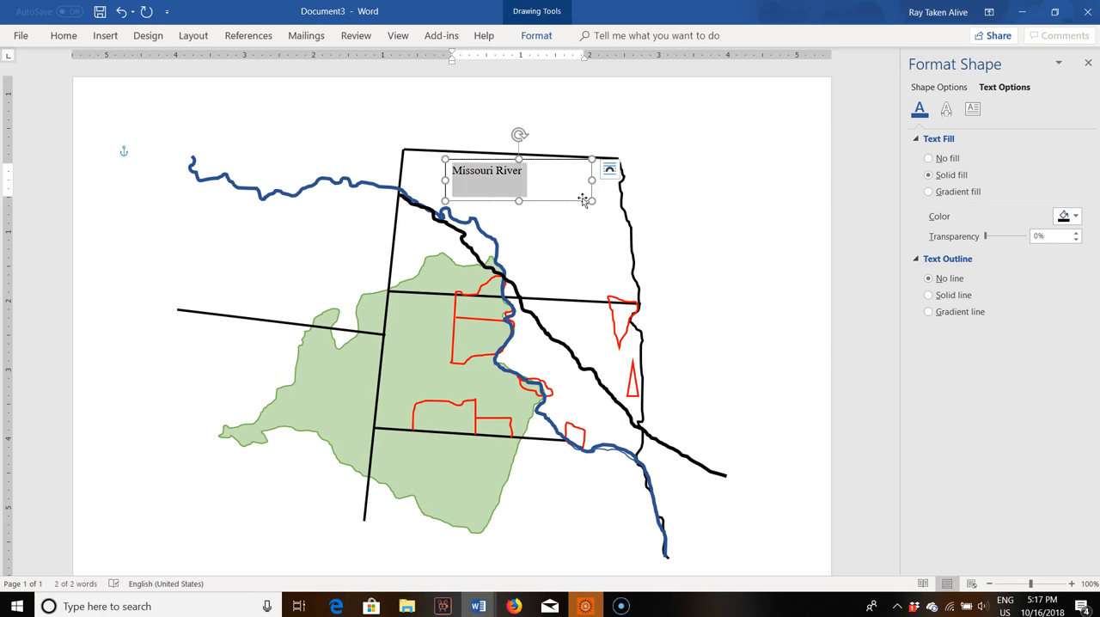
{"action": "key", "text": "ctrl+b"}
{"action": "key", "text": "ctrl+e"}
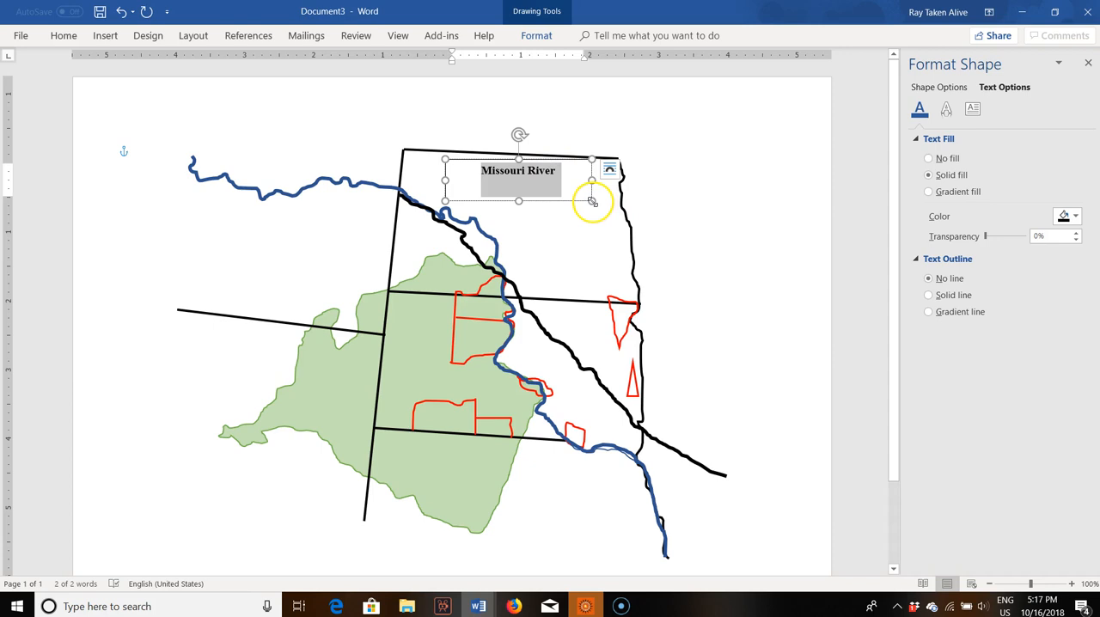
{"action": "left_click_drag", "start_coordinate": [519, 201], "coordinate": [519, 186]}
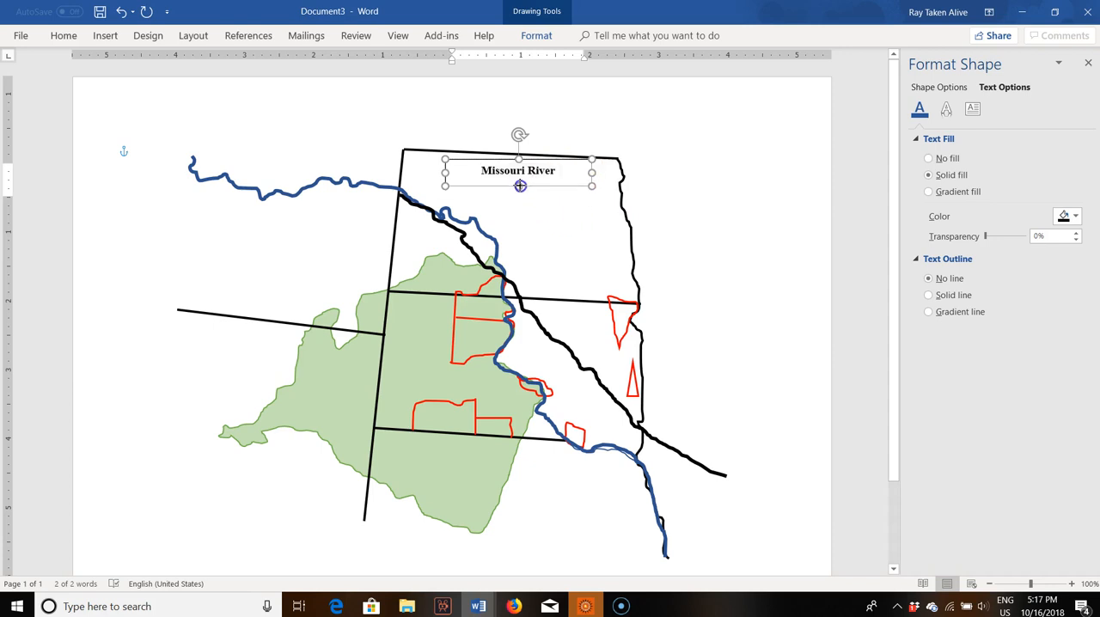
Step: Narrow the "Missouri River" text box to fit its text and set its border width to 1.25 pt
{"action": "left_click_drag", "start_coordinate": [445, 171], "coordinate": [498, 170]}
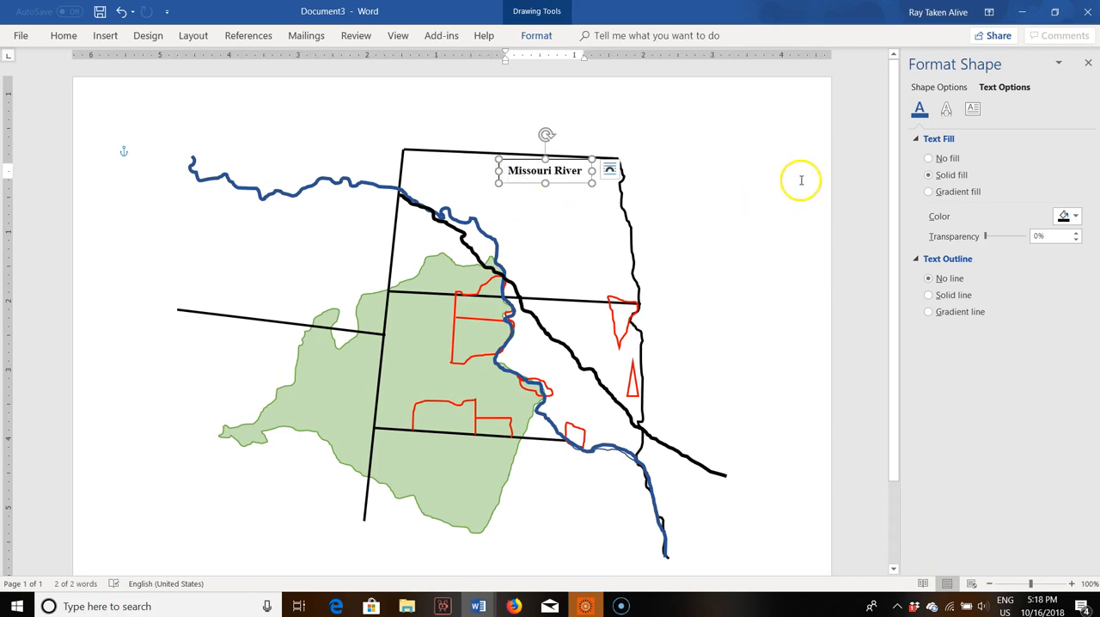
{"action": "left_click", "coordinate": [949, 296]}
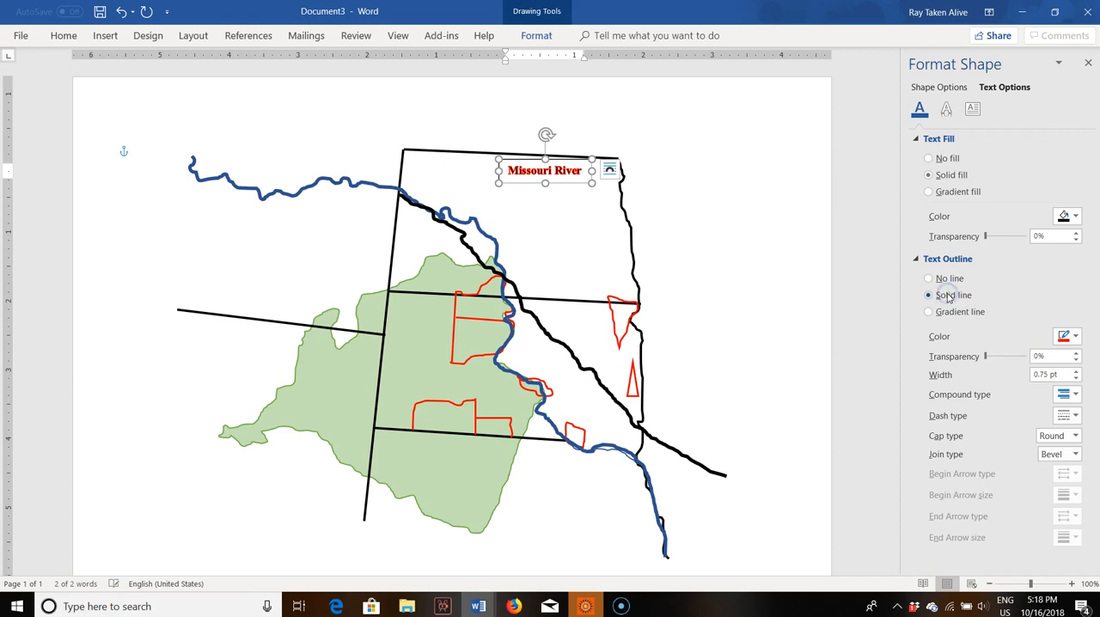
{"action": "left_click", "coordinate": [942, 278]}
{"action": "left_click", "coordinate": [935, 87]}
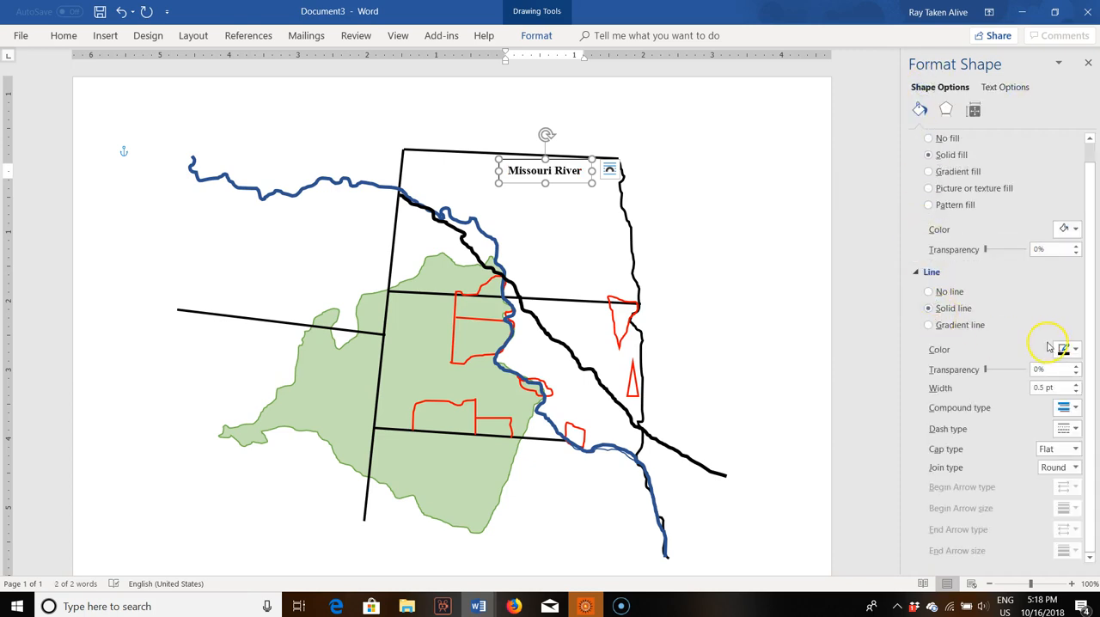
{"action": "left_click", "coordinate": [1075, 383]}
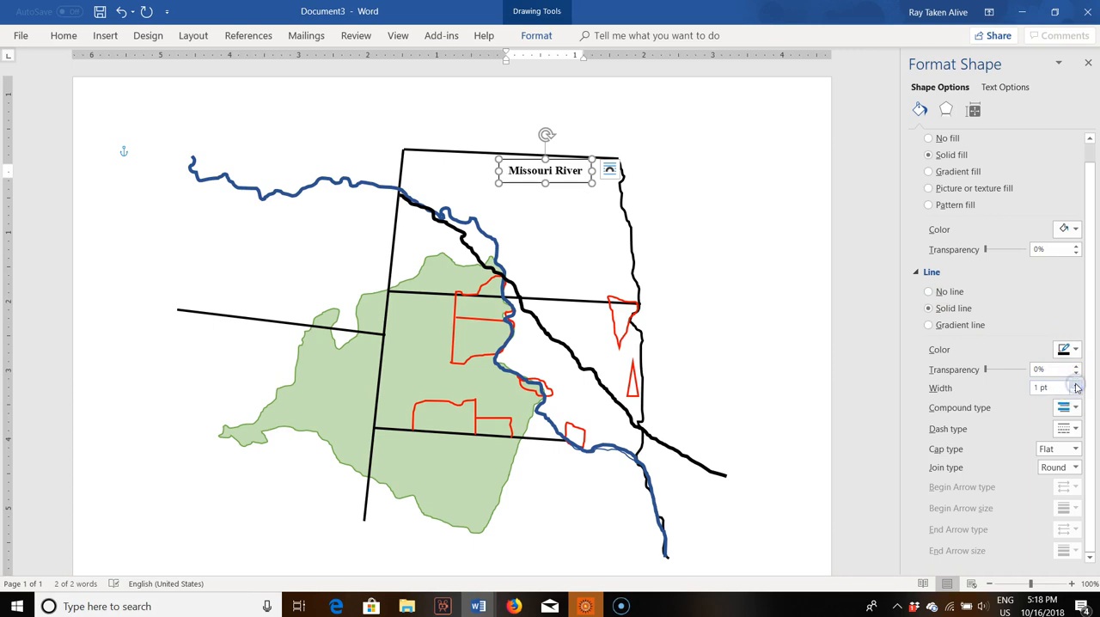
{"action": "left_click", "coordinate": [1076, 384]}
{"action": "left_click", "coordinate": [679, 191]}
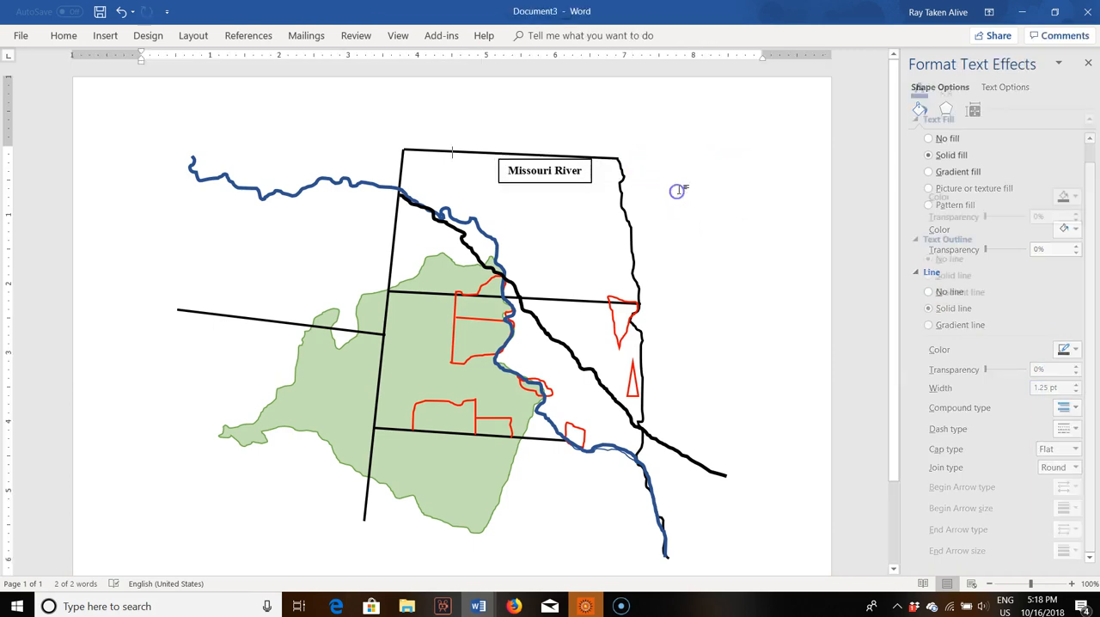
Step: Duplicate the "Missouri River" text box into seven additional copies
{"action": "left_click", "coordinate": [519, 180]}
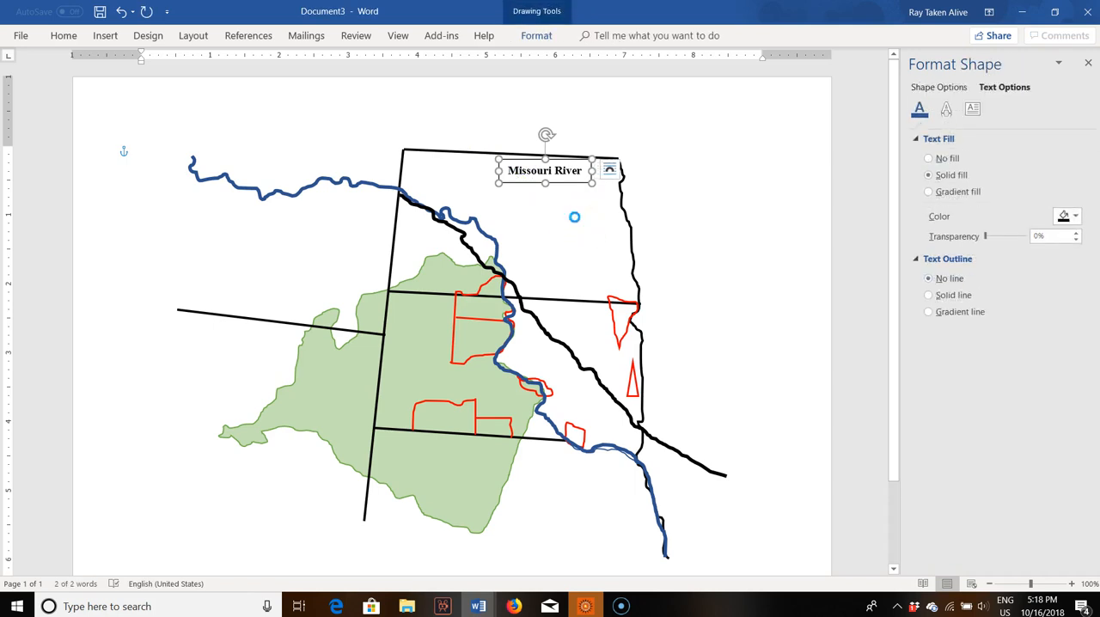
{"action": "key", "text": "ctrl+v"}
{"action": "key", "text": "ctrl+v"}
{"action": "key", "text": "ctrl+v"}
{"action": "key", "text": "ctrl+v"}
{"action": "key", "text": "ctrl+v"}
{"action": "key", "text": "ctrl+v"}
{"action": "key", "text": "ctrl+v"}
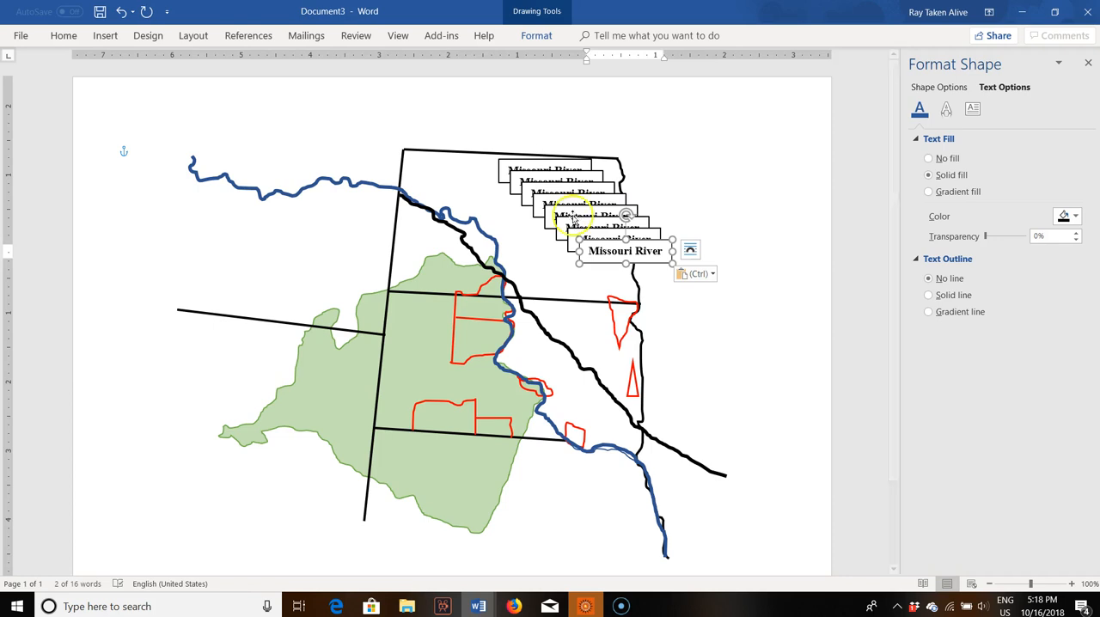
Step: Spread the seven label copies out beside the two eastern triangles, along the lower river and below the southern border, leaving the original in place
{"action": "left_click_drag", "start_coordinate": [594, 245], "coordinate": [681, 308]}
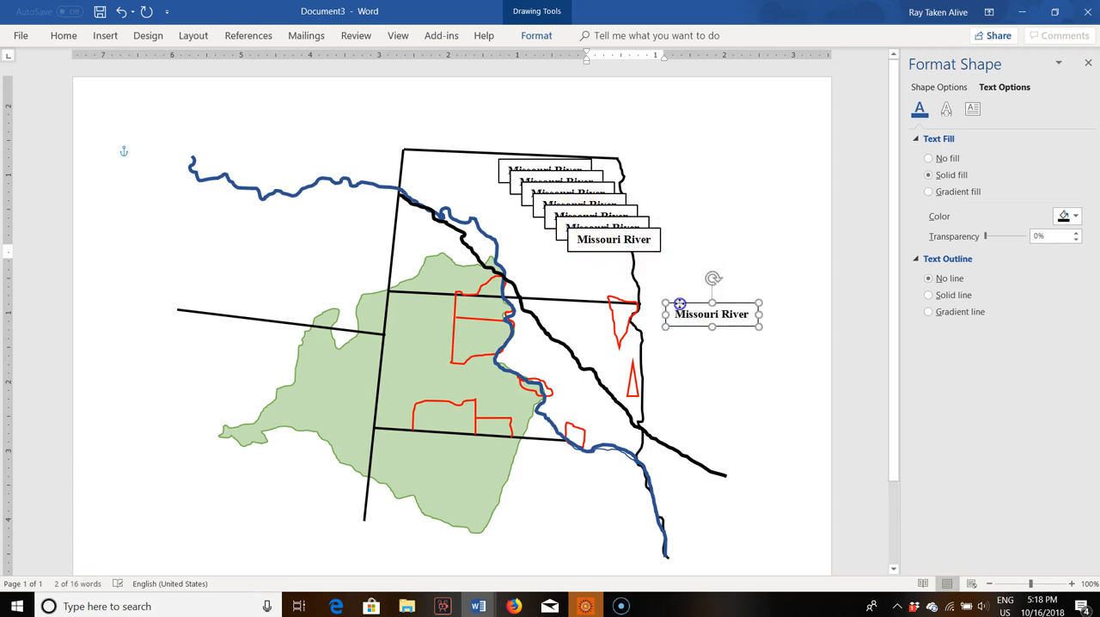
{"action": "left_click_drag", "start_coordinate": [642, 230], "coordinate": [744, 377]}
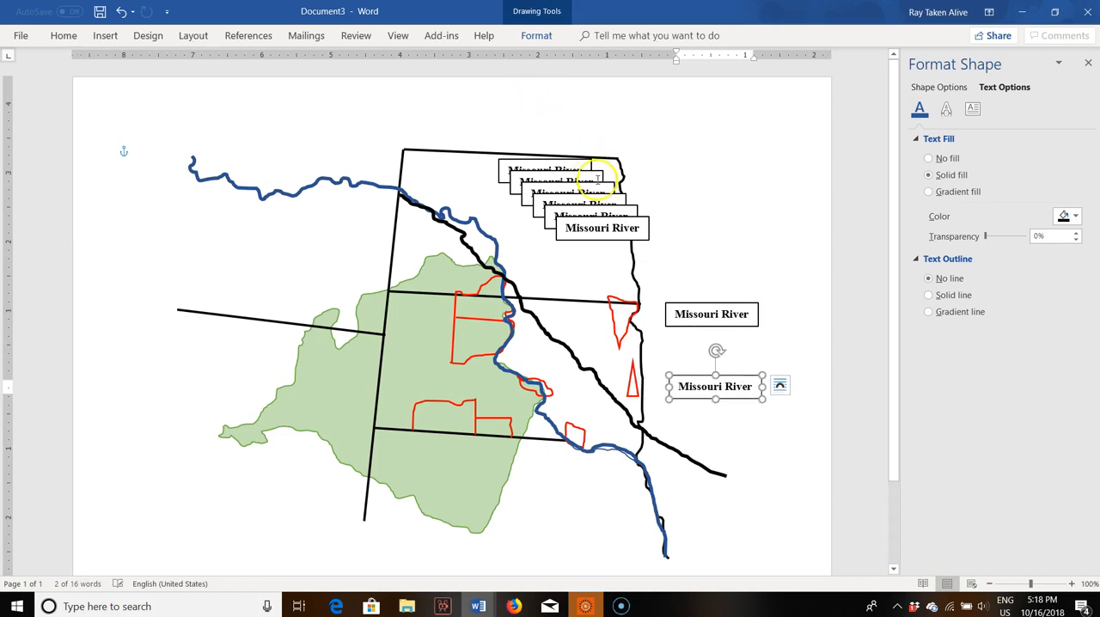
{"action": "left_click_drag", "start_coordinate": [620, 220], "coordinate": [586, 471]}
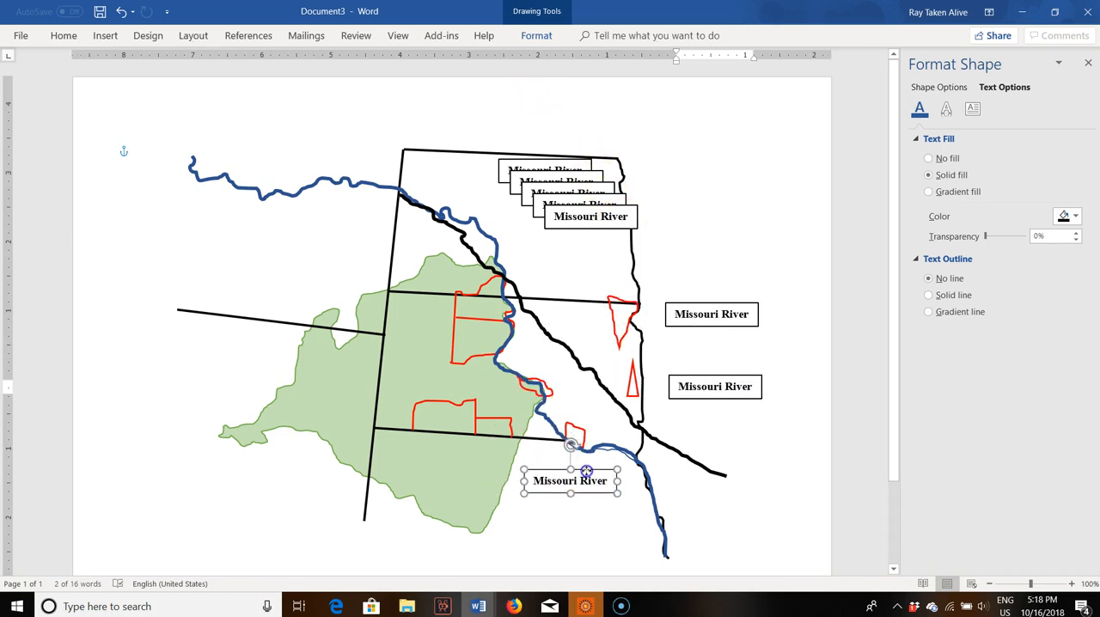
{"action": "left_click", "coordinate": [599, 204]}
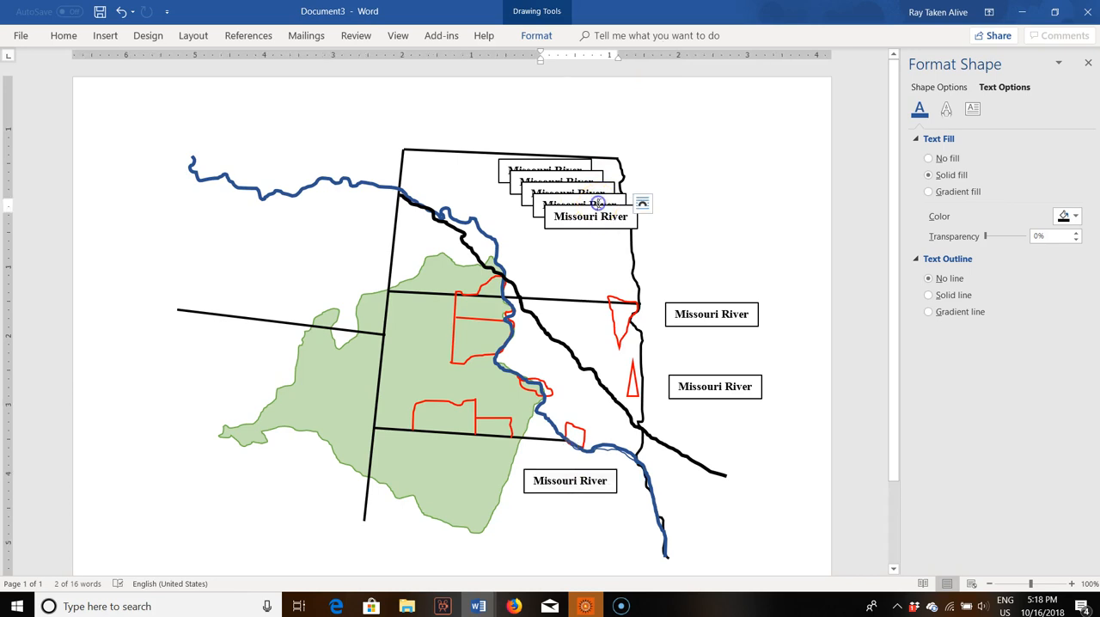
{"action": "left_click_drag", "start_coordinate": [604, 209], "coordinate": [583, 350]}
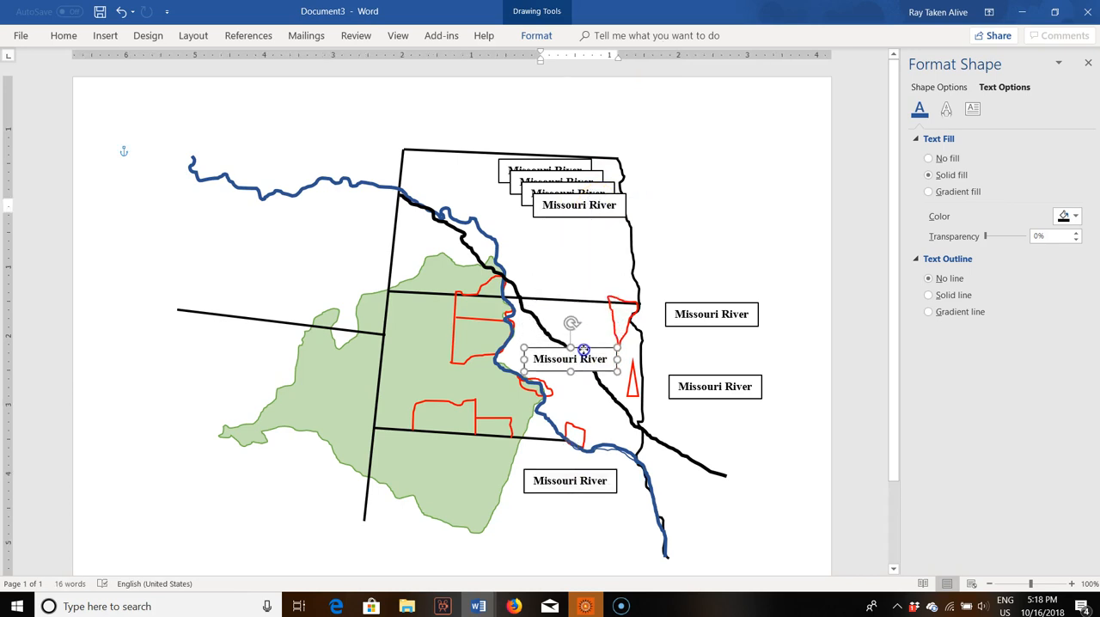
{"action": "left_click_drag", "start_coordinate": [589, 196], "coordinate": [565, 402]}
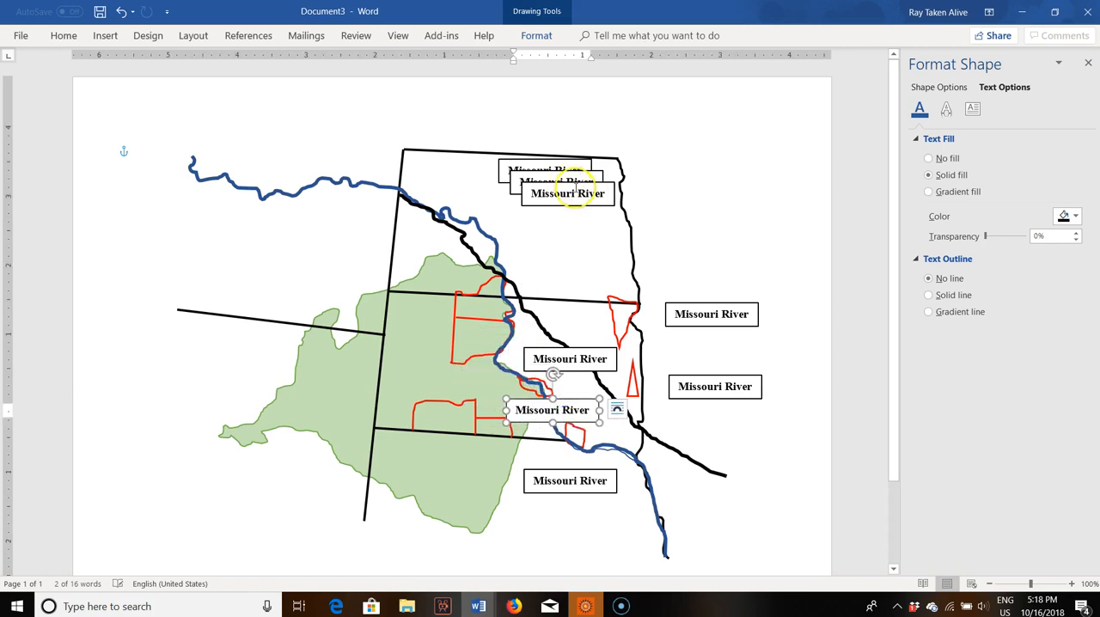
{"action": "left_click_drag", "start_coordinate": [578, 184], "coordinate": [515, 448]}
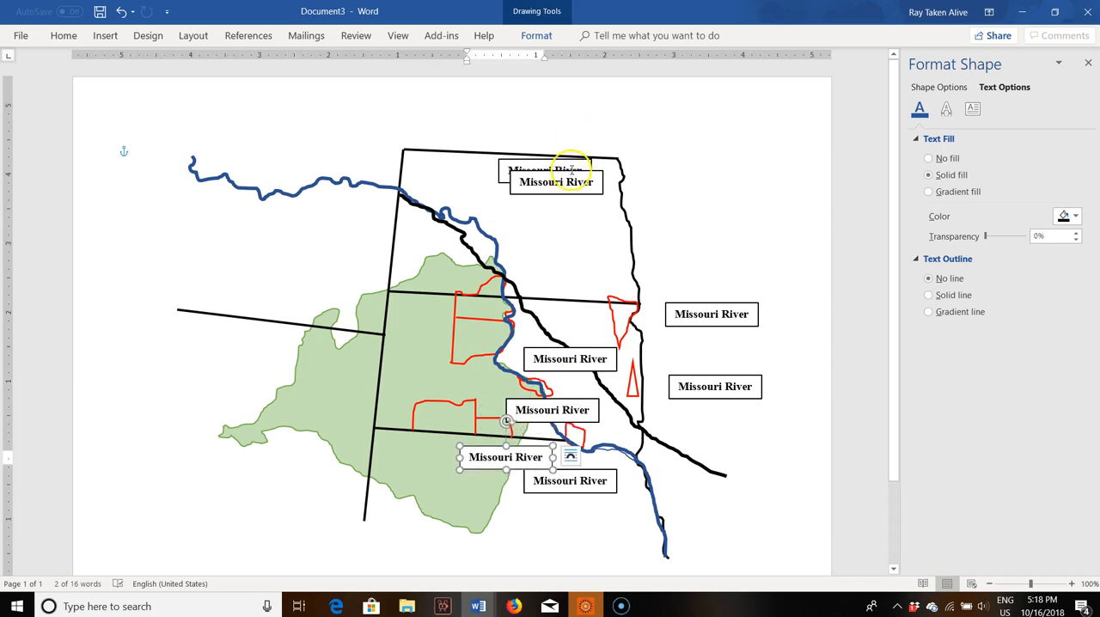
{"action": "left_click_drag", "start_coordinate": [567, 172], "coordinate": [383, 441]}
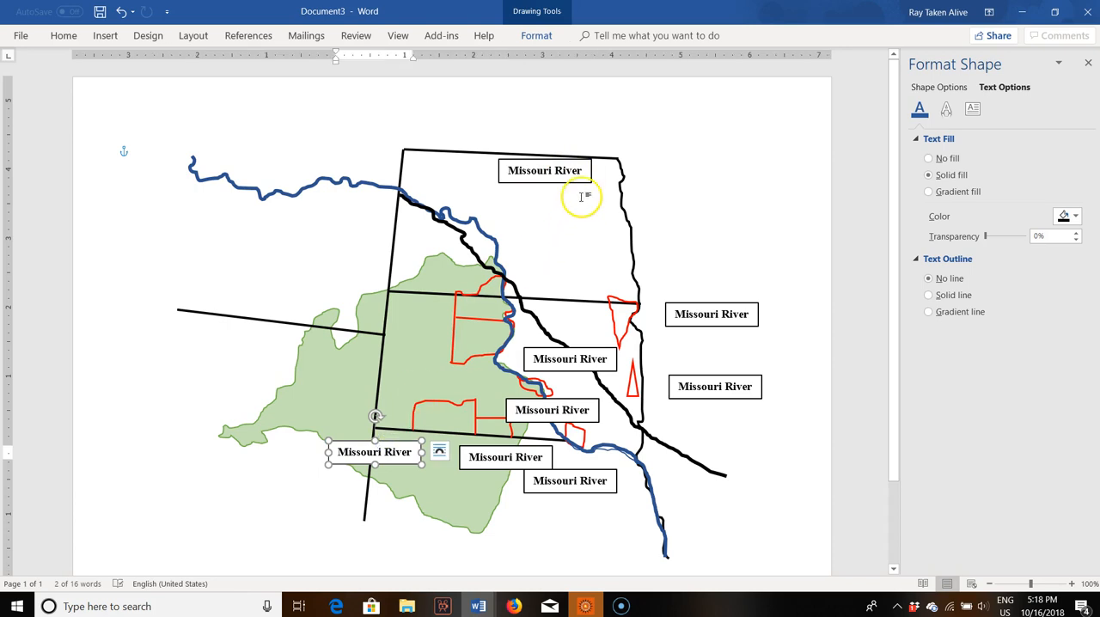
Step: Paste two more "Missouri River" labels and place them one above the other across the western border, beside the upper reservations
{"action": "key", "text": "ctrl+v"}
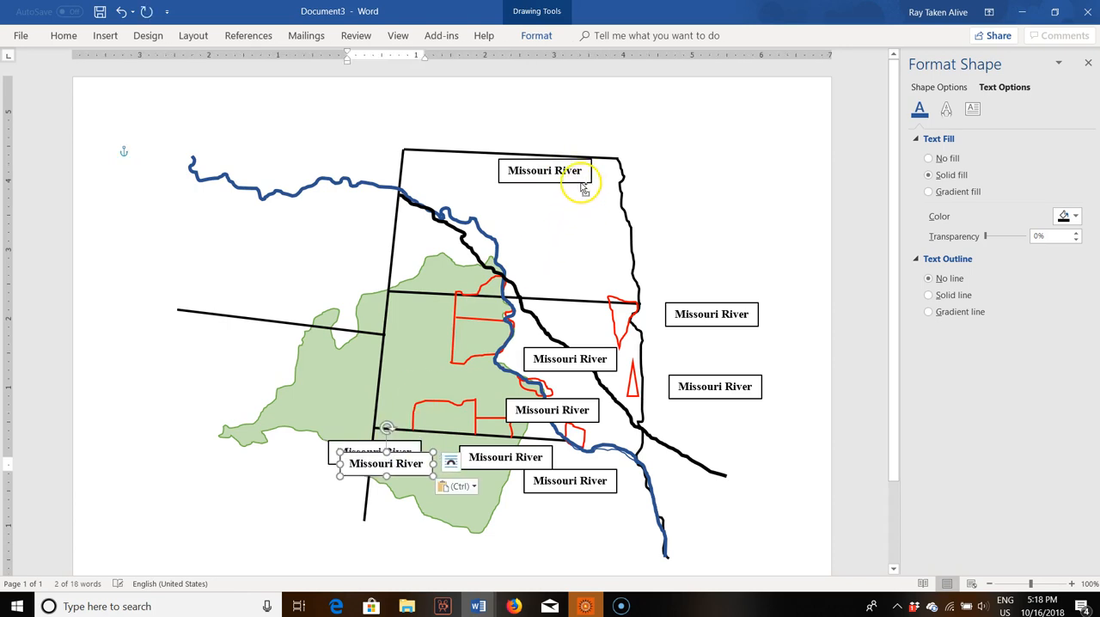
{"action": "key", "text": "ctrl+v"}
{"action": "left_click_drag", "start_coordinate": [417, 465], "coordinate": [418, 328]}
{"action": "left_click_drag", "start_coordinate": [398, 456], "coordinate": [404, 292]}
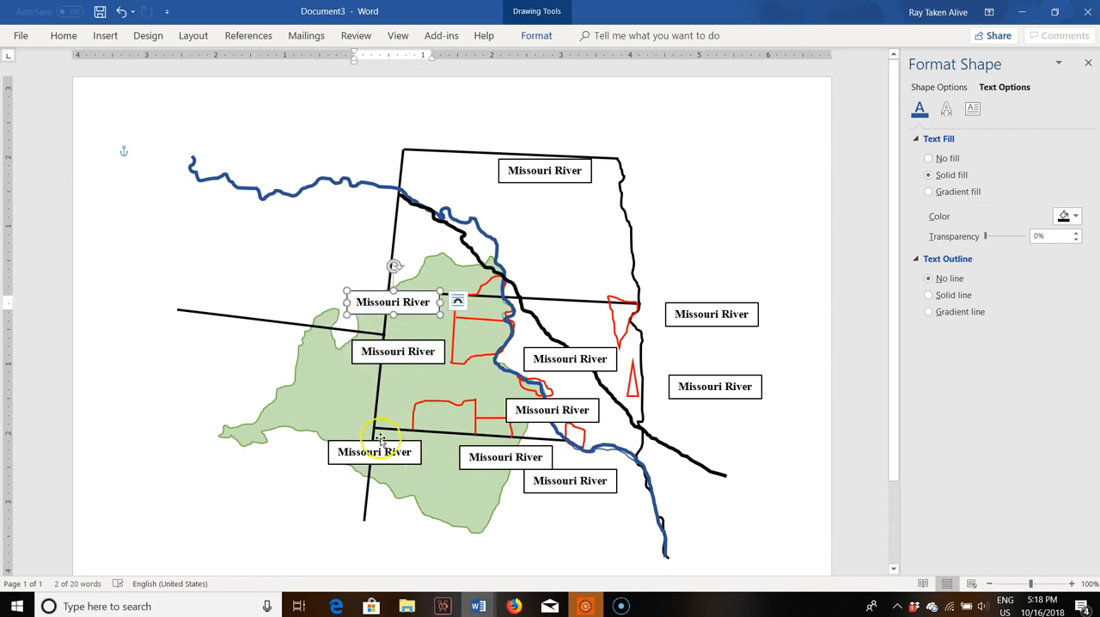
Step: Move the southwestern label copy beside the black pipeline line in the upper state, change its text to "Dakota Access Pipeline" and widen the box to fit
{"action": "left_click_drag", "start_coordinate": [630, 235], "coordinate": [512, 250]}
{"action": "type", "text": "Dakota Access"}
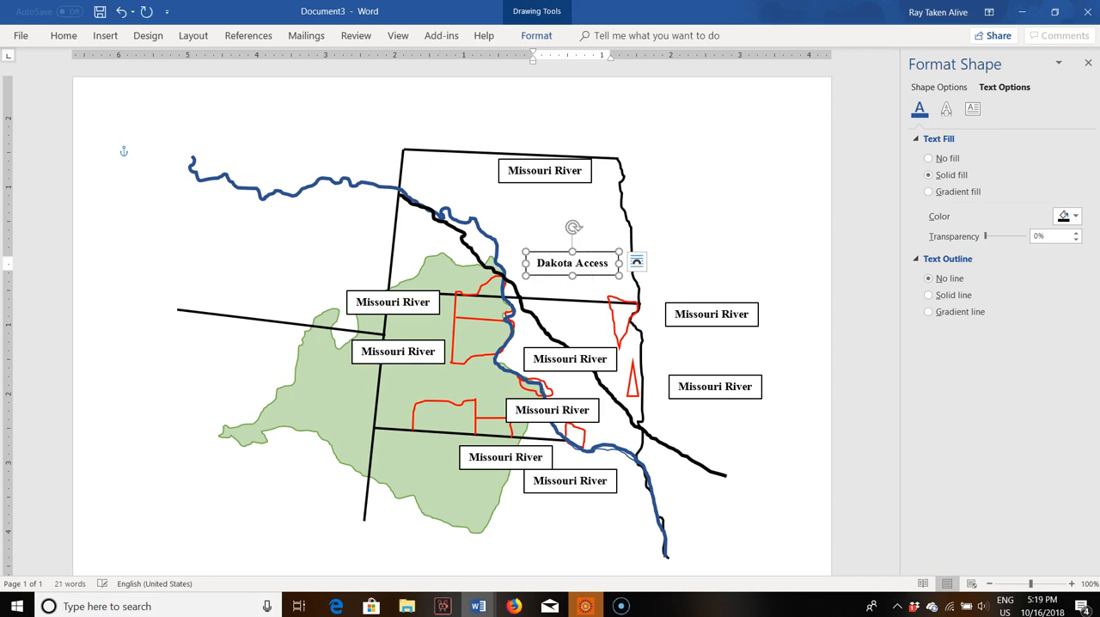
{"action": "left_click_drag", "start_coordinate": [618, 262], "coordinate": [658, 262]}
{"action": "type", "text": "Pipeline"}
Step: Change the label east of the larger red triangle to "Sisseton Wahpeton Oyate" and widen its box to fit on one line
{"action": "left_click", "coordinate": [730, 313]}
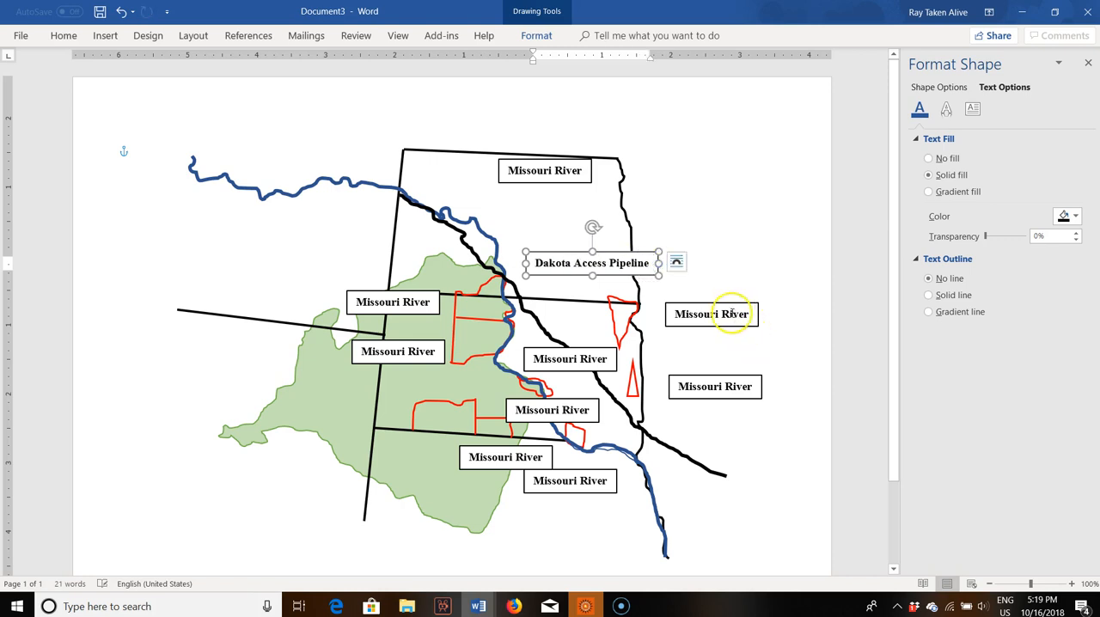
{"action": "left_click_drag", "start_coordinate": [751, 313], "coordinate": [652, 308]}
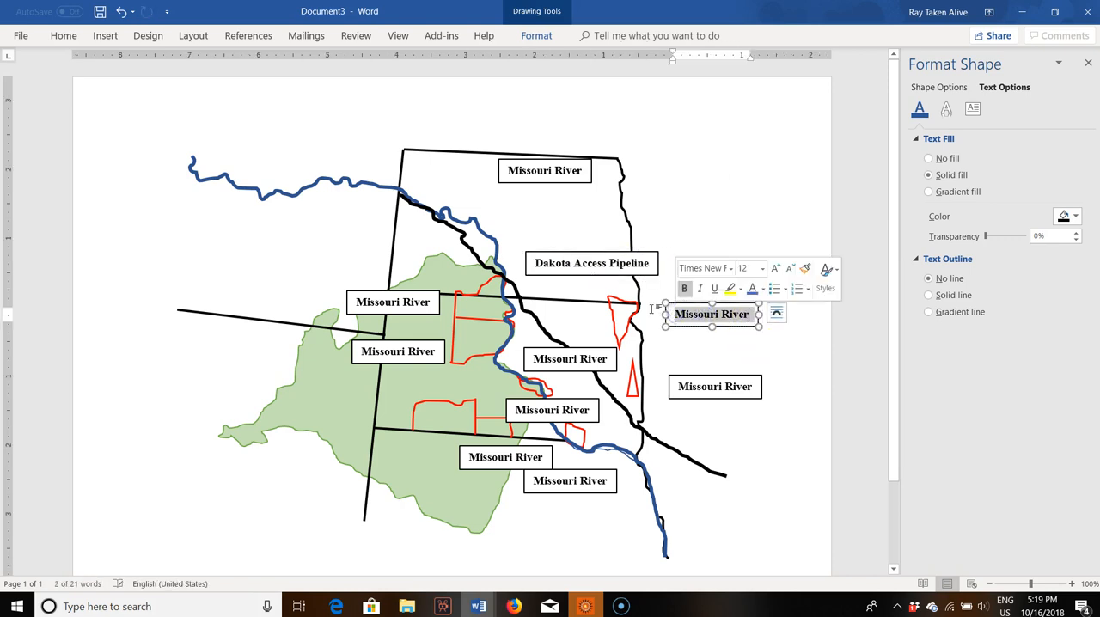
{"action": "type", "text": "Sis"}
{"action": "type", "text": "ahpet"}
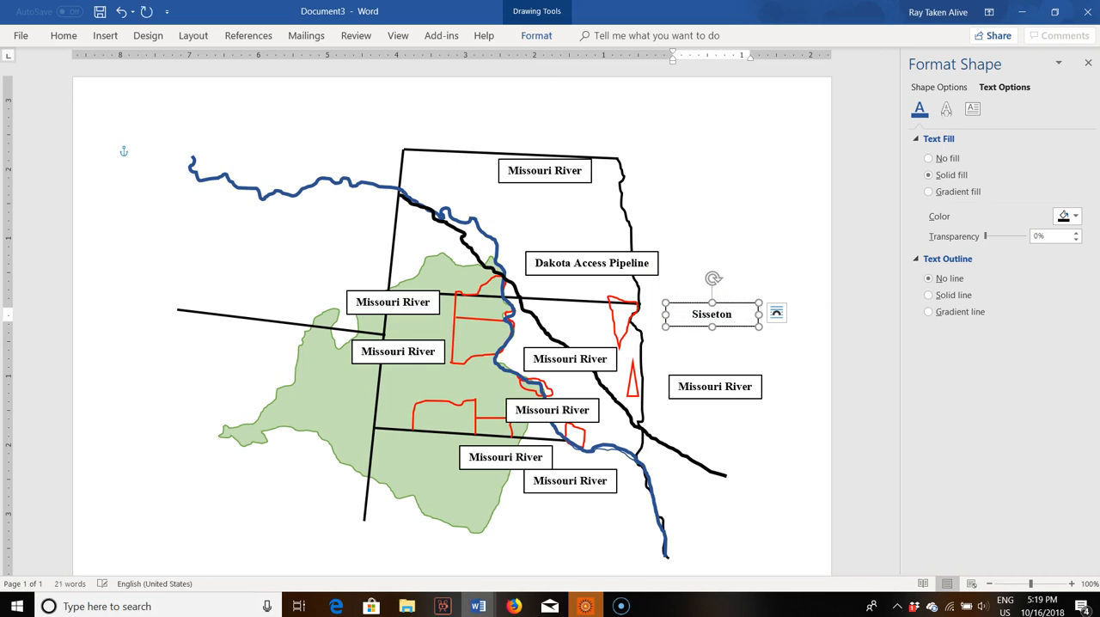
{"action": "left_click_drag", "start_coordinate": [759, 314], "coordinate": [807, 315]}
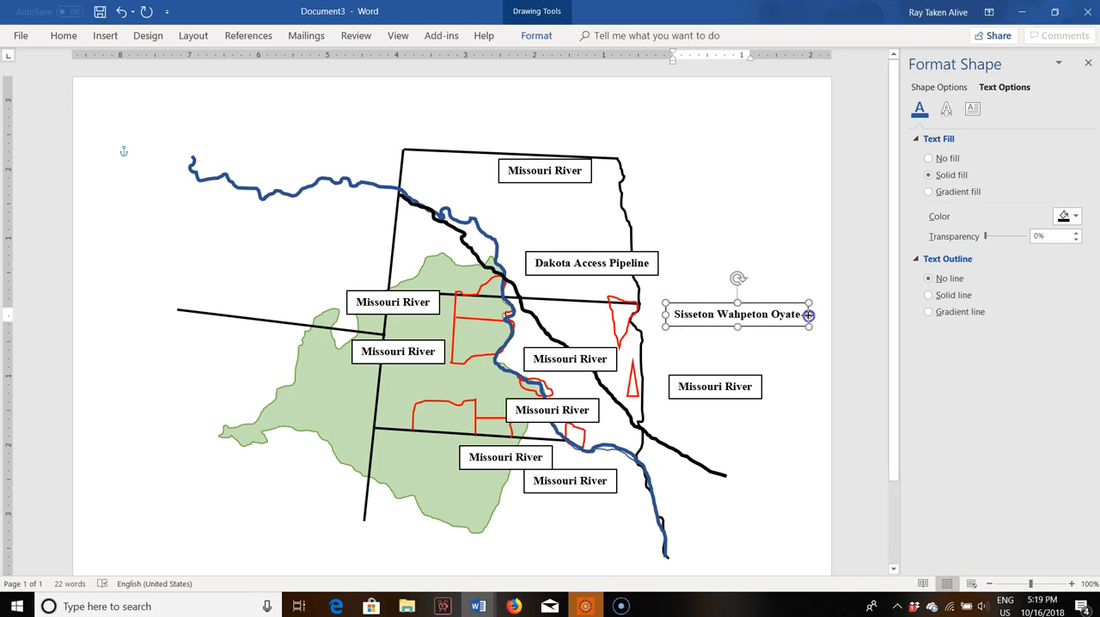
Step: Change the label beside the narrow red triangle to "Flandreau" and the lowest label under the southern border to "Yankton"
{"action": "left_click_drag", "start_coordinate": [763, 394], "coordinate": [659, 377]}
{"action": "type", "text": "Flandreau"}
{"action": "left_click", "coordinate": [604, 479]}
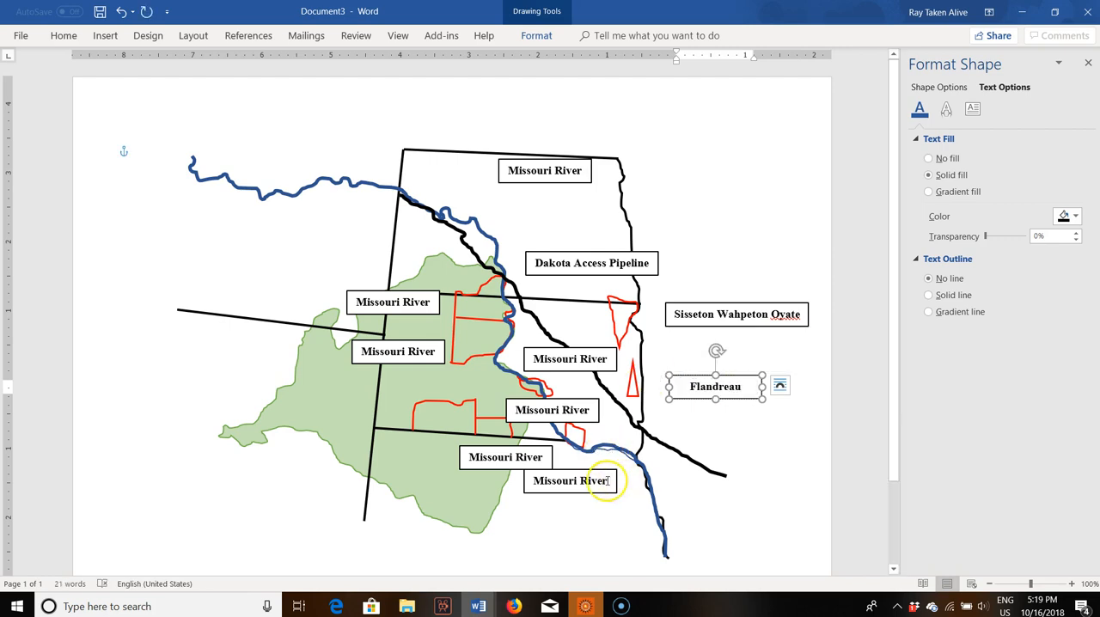
{"action": "left_click_drag", "start_coordinate": [604, 479], "coordinate": [539, 481]}
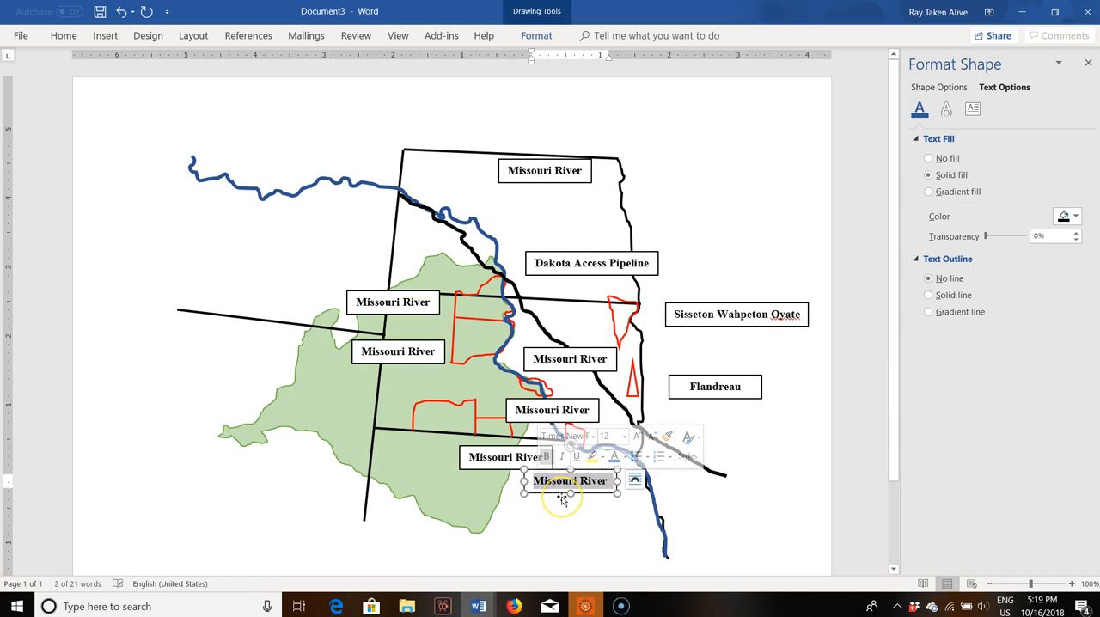
{"action": "type", "text": "Yankton"}
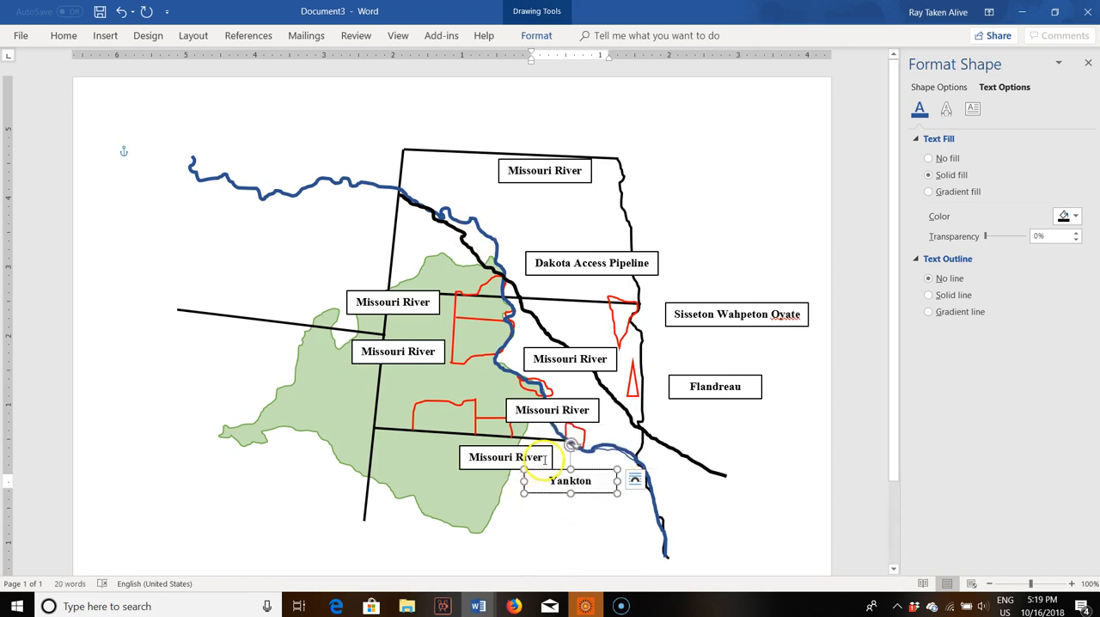
Step: Change the label overlapping the "Yankton" box to "Rosebud" and narrow both the Yankton and Rosebud boxes to fit their text
{"action": "left_click_drag", "start_coordinate": [542, 458], "coordinate": [464, 467]}
{"action": "type", "text": "Rosebud"}
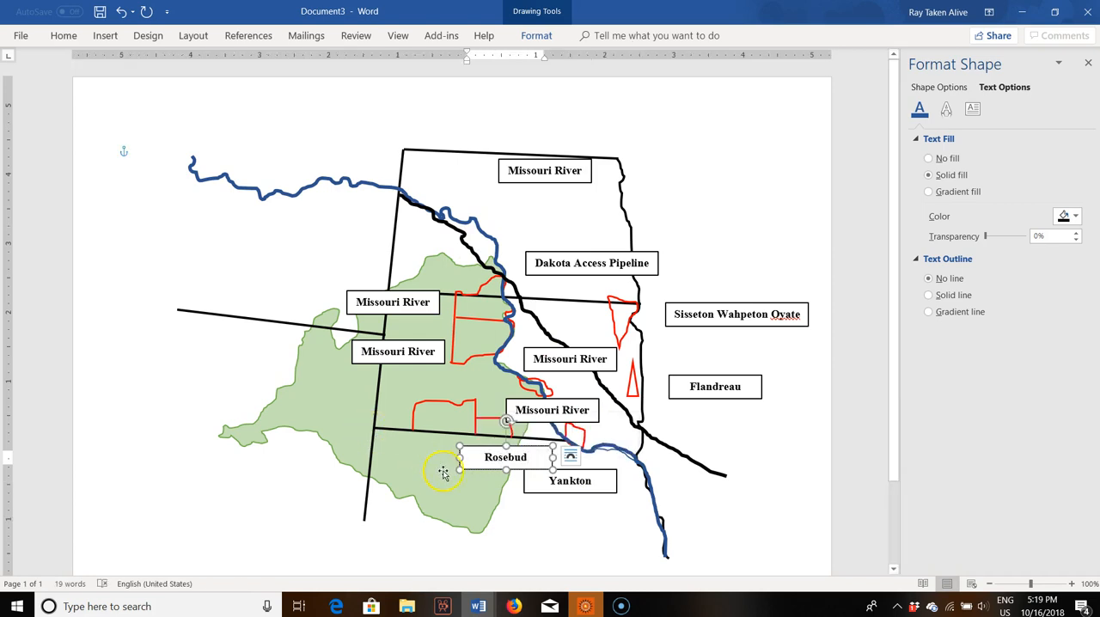
{"action": "left_click", "coordinate": [523, 487]}
{"action": "left_click", "coordinate": [525, 488]}
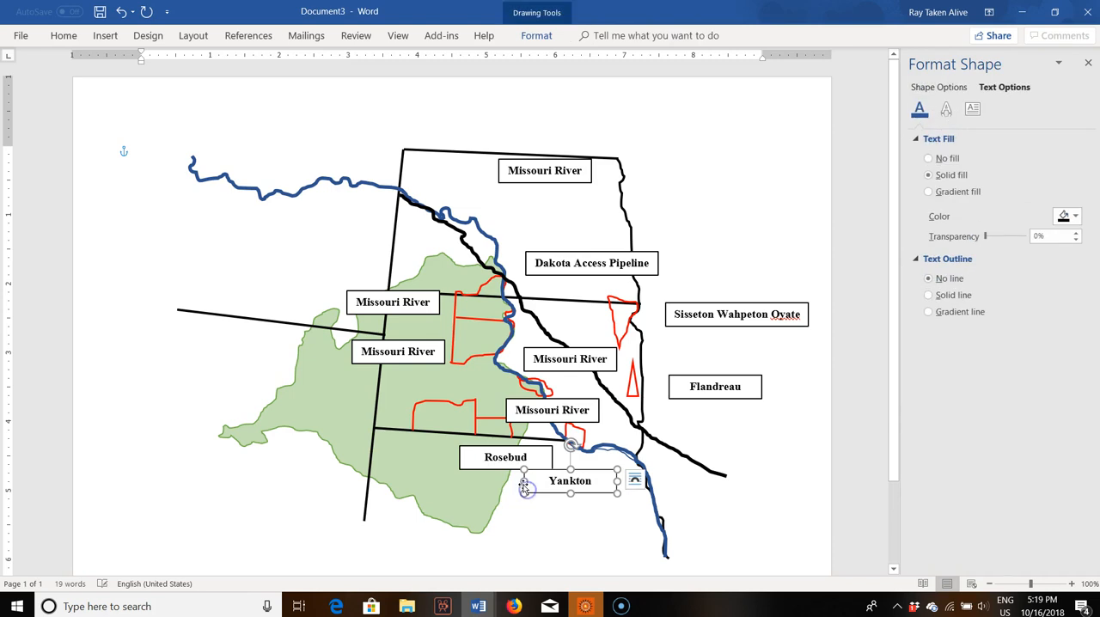
{"action": "left_click_drag", "start_coordinate": [523, 481], "coordinate": [556, 483]}
{"action": "left_click", "coordinate": [500, 467]}
{"action": "left_click_drag", "start_coordinate": [460, 457], "coordinate": [492, 457]}
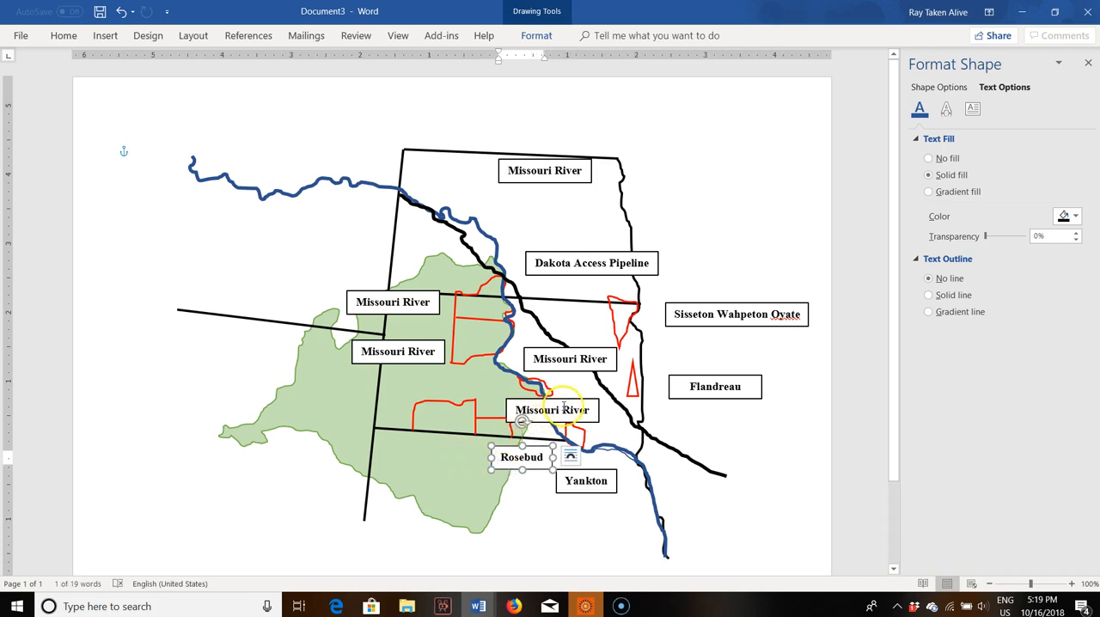
Step: Change the label just above the southern border beside the river to "Lower Brule" and narrow its box slightly
{"action": "left_click_drag", "start_coordinate": [589, 411], "coordinate": [483, 402]}
{"action": "type", "text": "Lower Brule"}
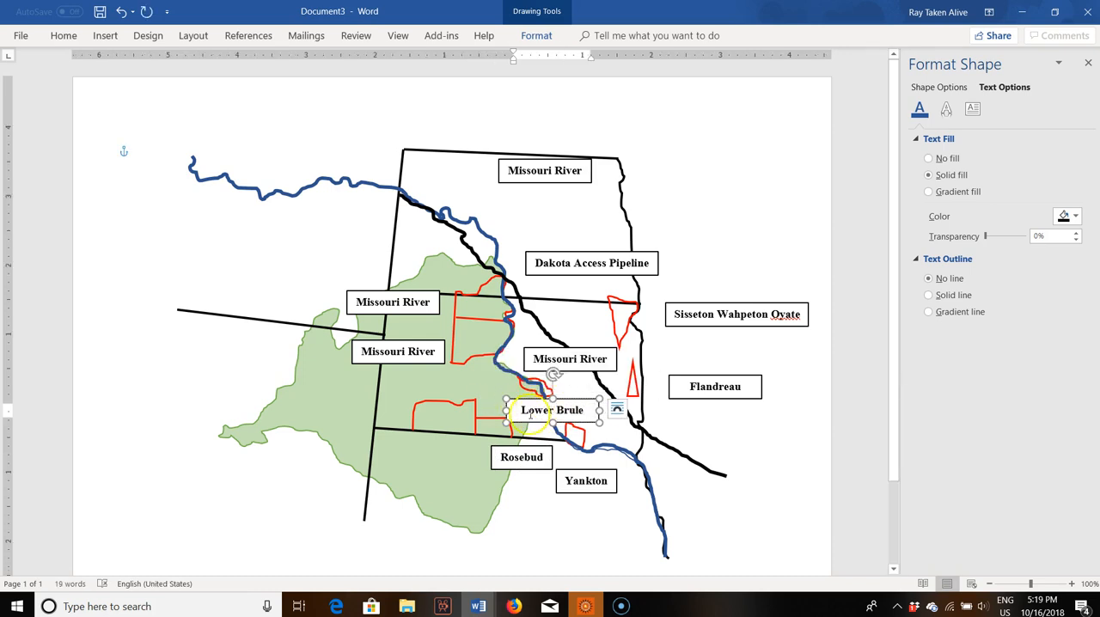
{"action": "left_click_drag", "start_coordinate": [507, 410], "coordinate": [518, 410]}
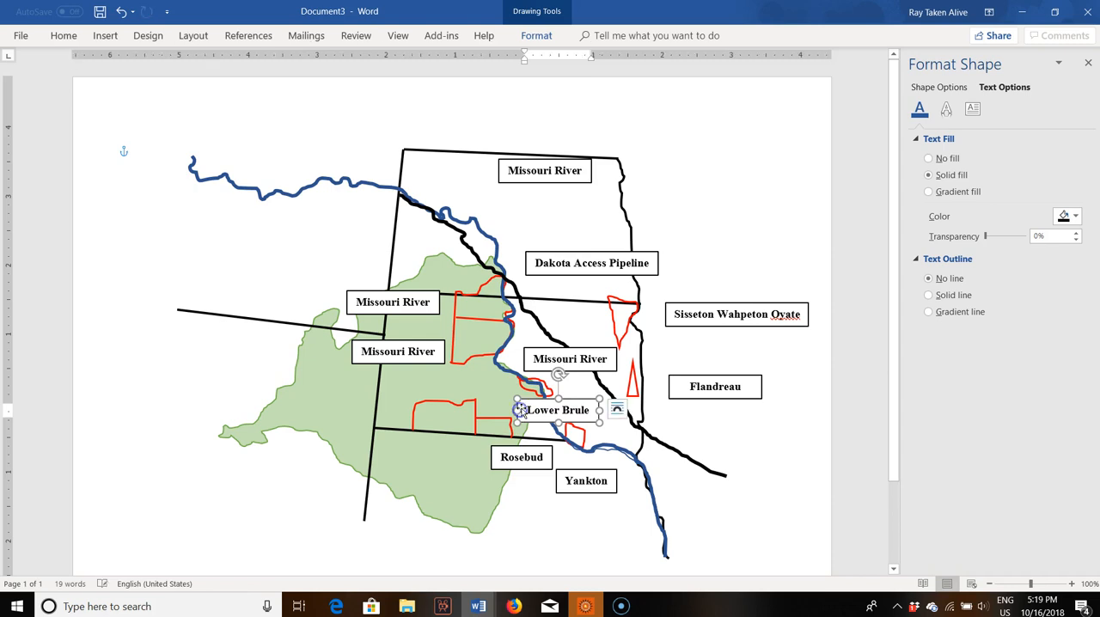
Step: Change the label above "Lower Brule" to "Crow Crow" and narrow its box to fit the text
{"action": "left_click", "coordinate": [606, 358]}
{"action": "left_click_drag", "start_coordinate": [606, 359], "coordinate": [525, 359]}
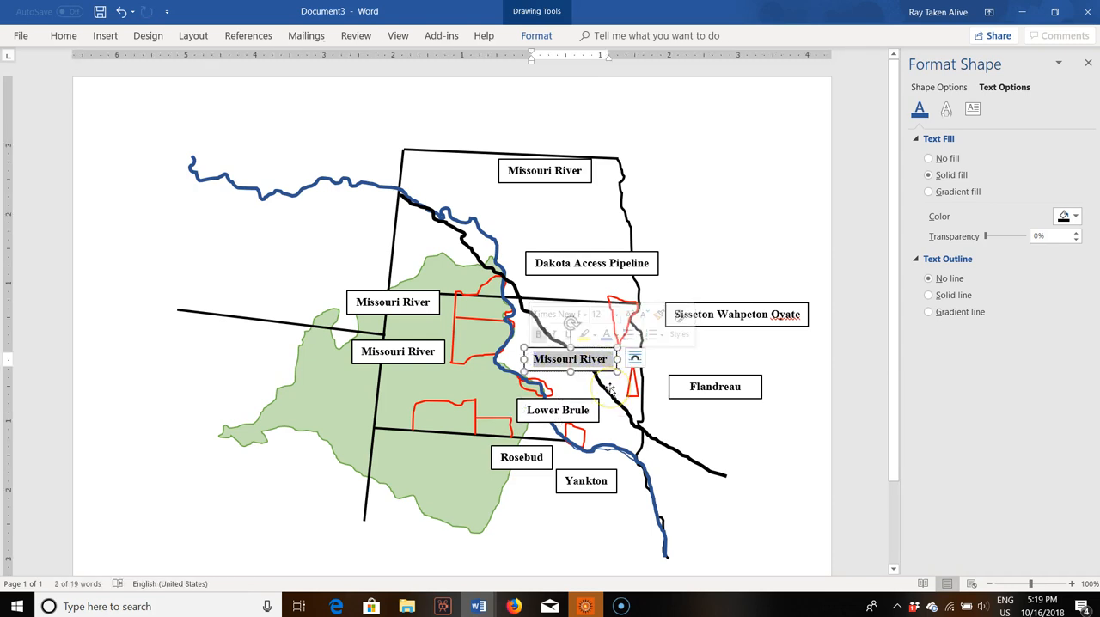
{"action": "type", "text": "Crow Crow"}
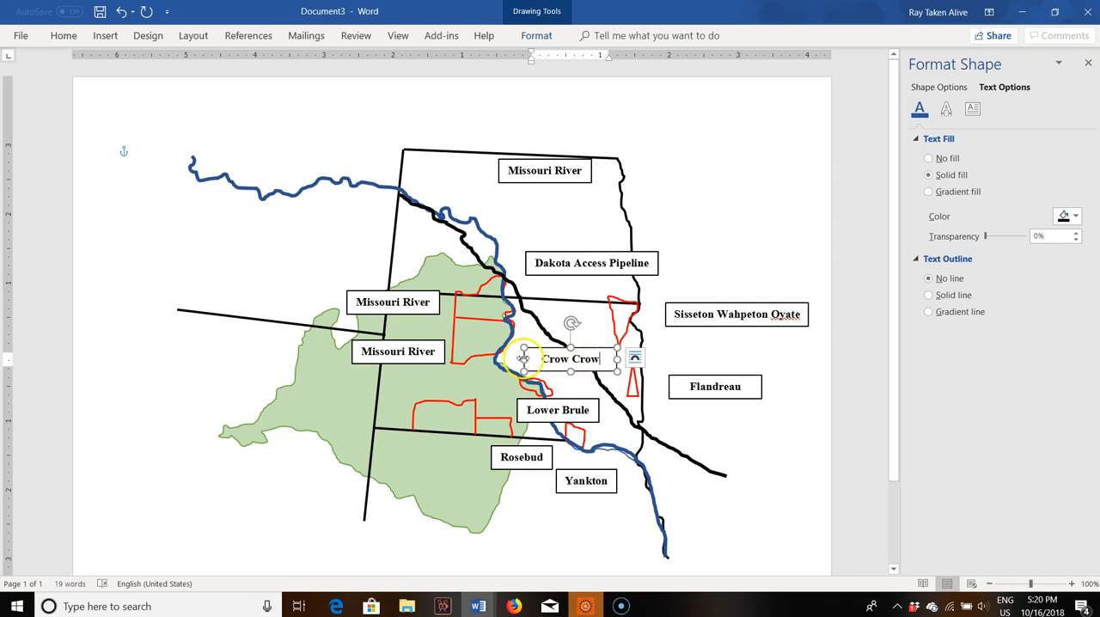
{"action": "left_click_drag", "start_coordinate": [524, 359], "coordinate": [539, 358]}
{"action": "left_click", "coordinate": [778, 446]}
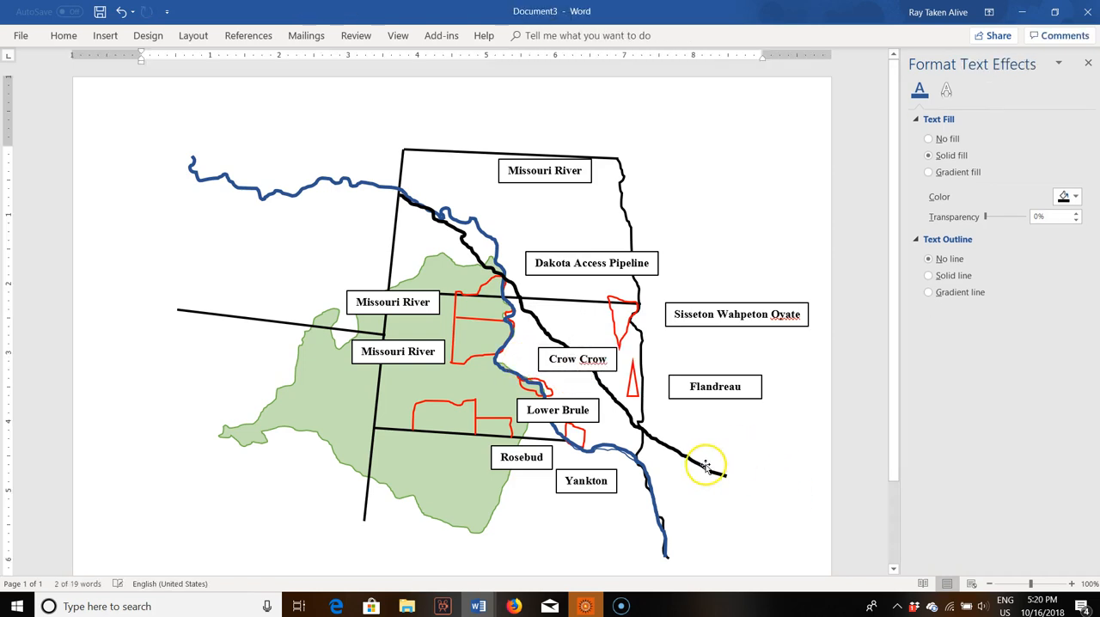
Step: Change the lower of the two labels on the western border to "Cheyenne River" and widen its box slightly
{"action": "left_click", "coordinate": [432, 348]}
{"action": "left_click_drag", "start_coordinate": [436, 351], "coordinate": [362, 353]}
{"action": "type", "text": "Cheyenne Rvi"}
{"action": "key", "text": "BackSpace"}
{"action": "key", "text": "BackSpace"}
{"action": "type", "text": "iver"}
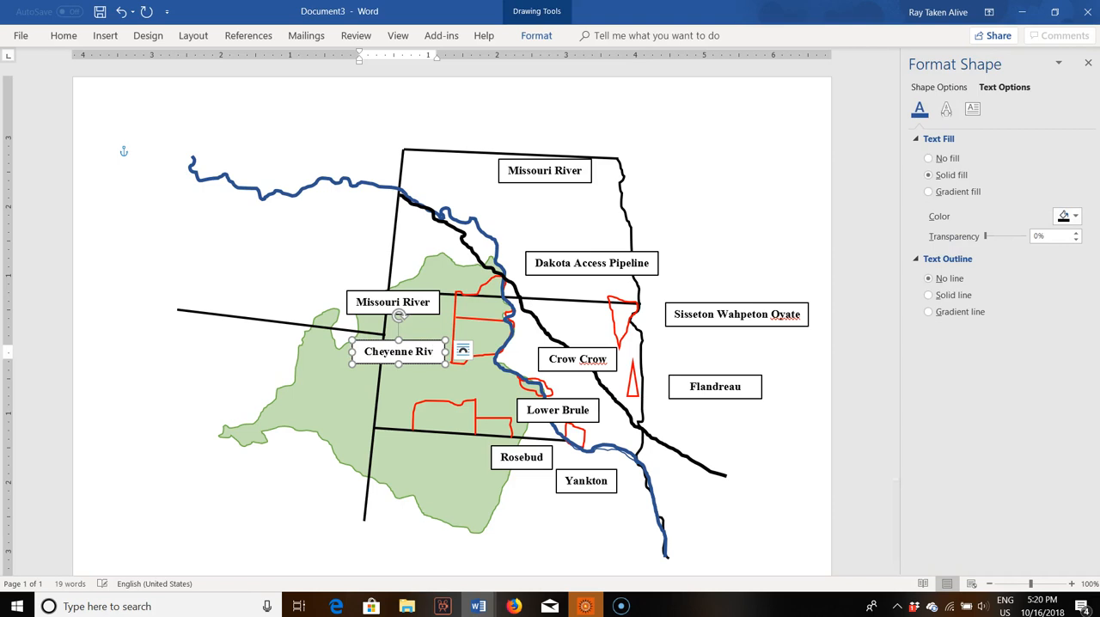
{"action": "left_click_drag", "start_coordinate": [351, 351], "coordinate": [346, 352]}
Step: Change the upper label on the western border to "Standing Rock"
{"action": "left_click", "coordinate": [430, 302]}
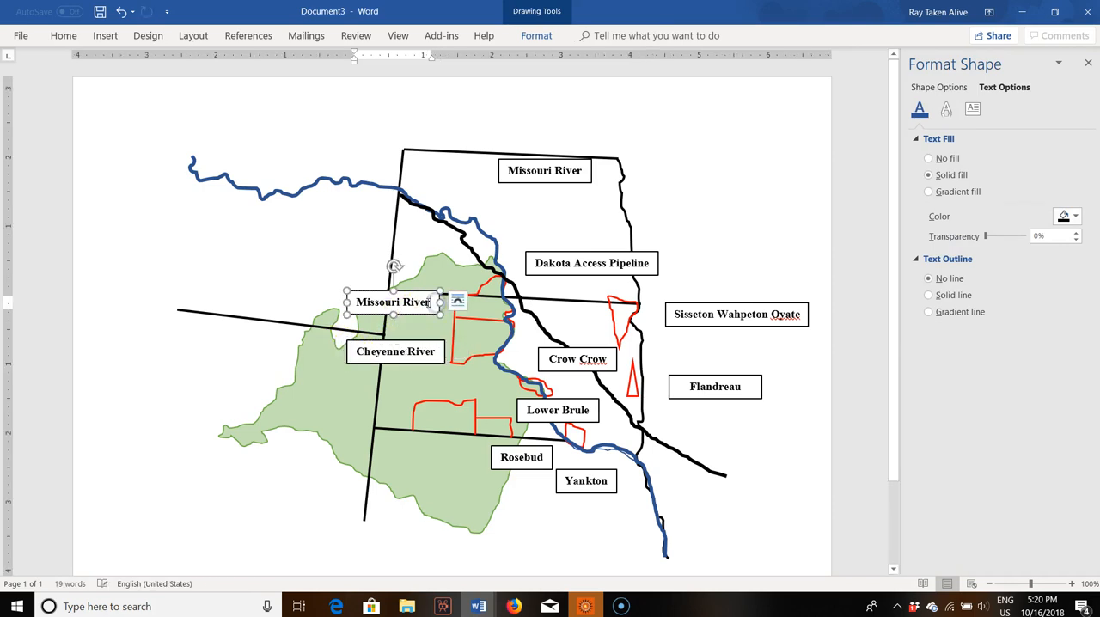
{"action": "left_click_drag", "start_coordinate": [434, 302], "coordinate": [348, 302]}
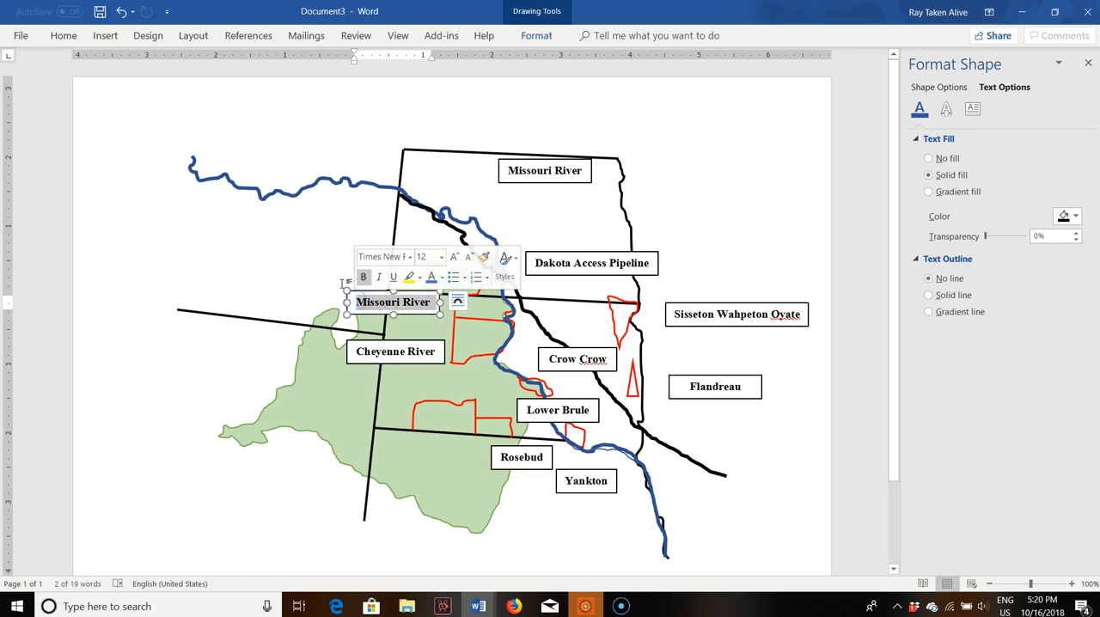
{"action": "type", "text": "Standing Rock"}
{"action": "key", "text": "BackSpace"}
{"action": "key", "text": "BackSpace"}
{"action": "type", "text": "ck"}
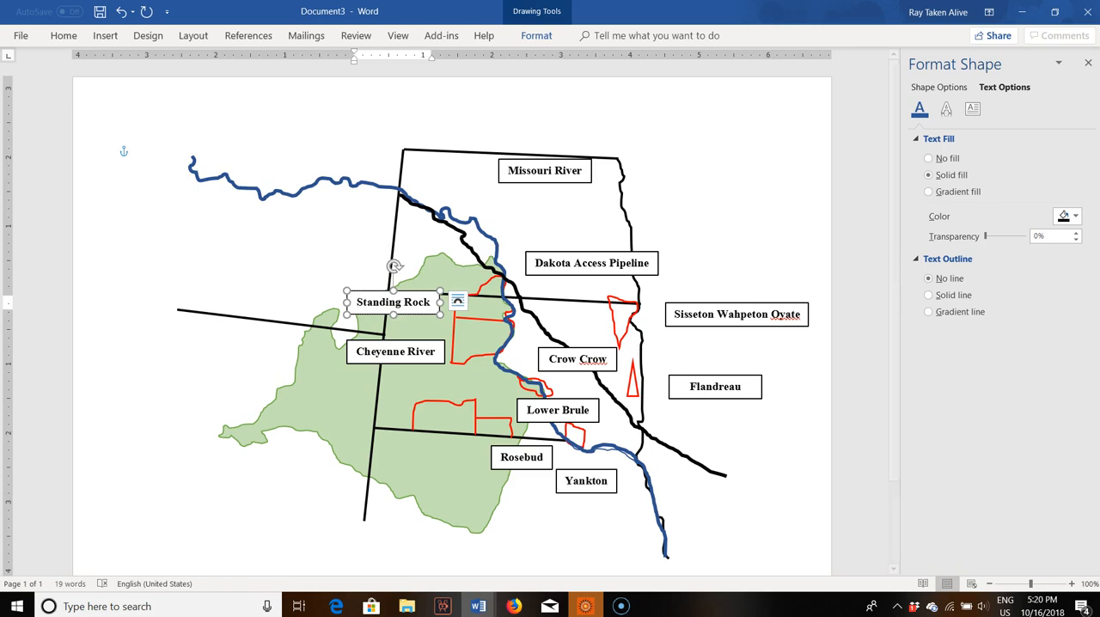
{"action": "left_click", "coordinate": [303, 267]}
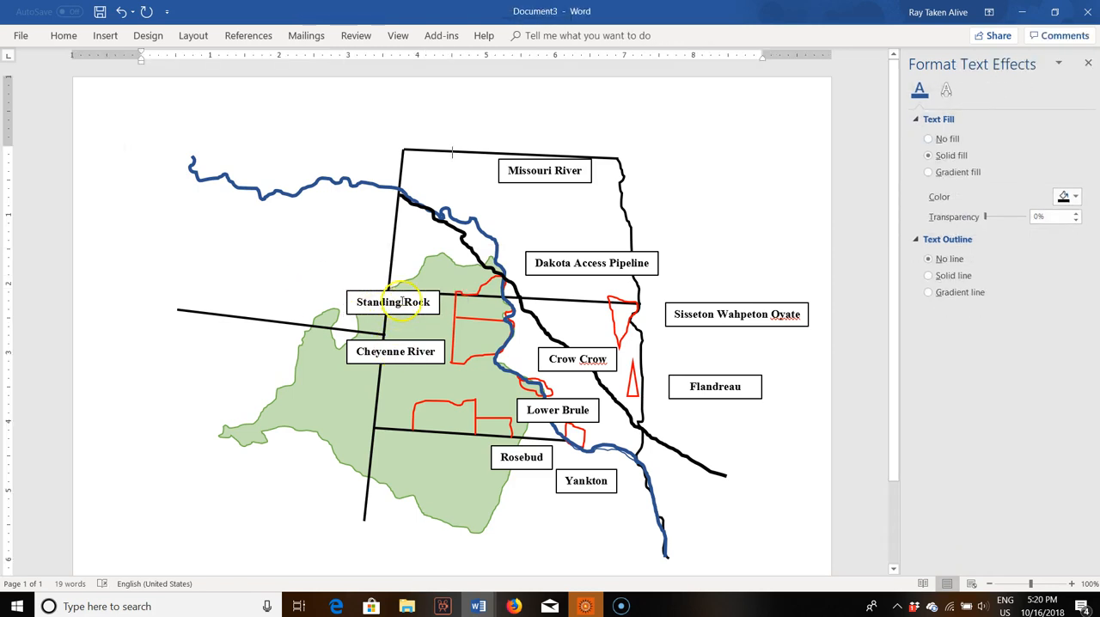
Step: Draw a thin straight line from the "Standing Rock" box into the red reservation outline beside it
{"action": "left_click", "coordinate": [93, 36]}
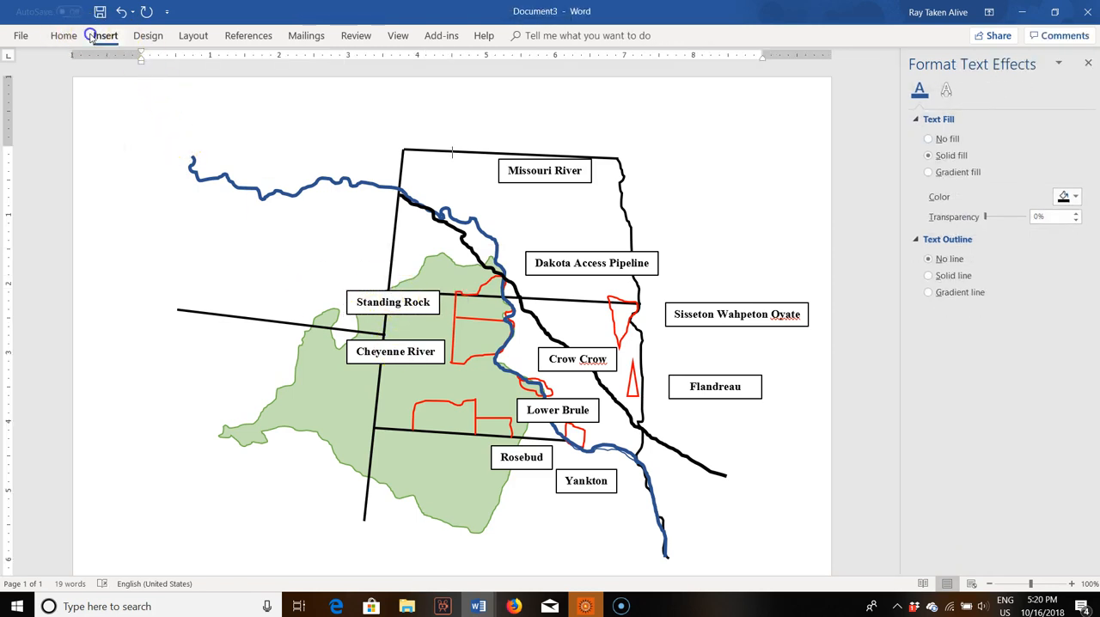
{"action": "left_click", "coordinate": [197, 83]}
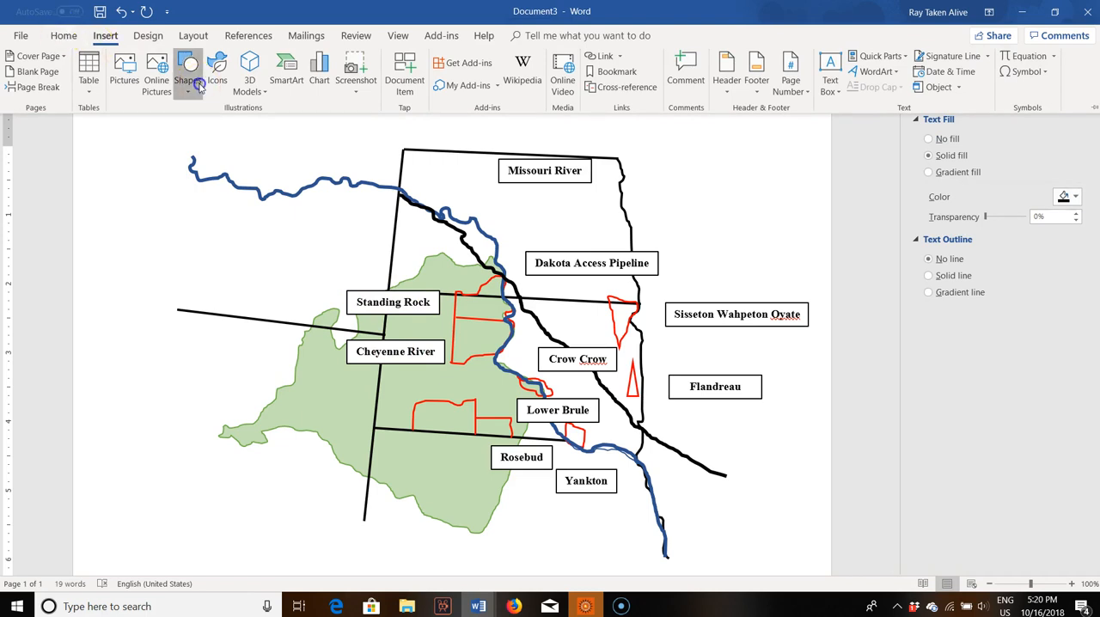
{"action": "left_click", "coordinate": [183, 139]}
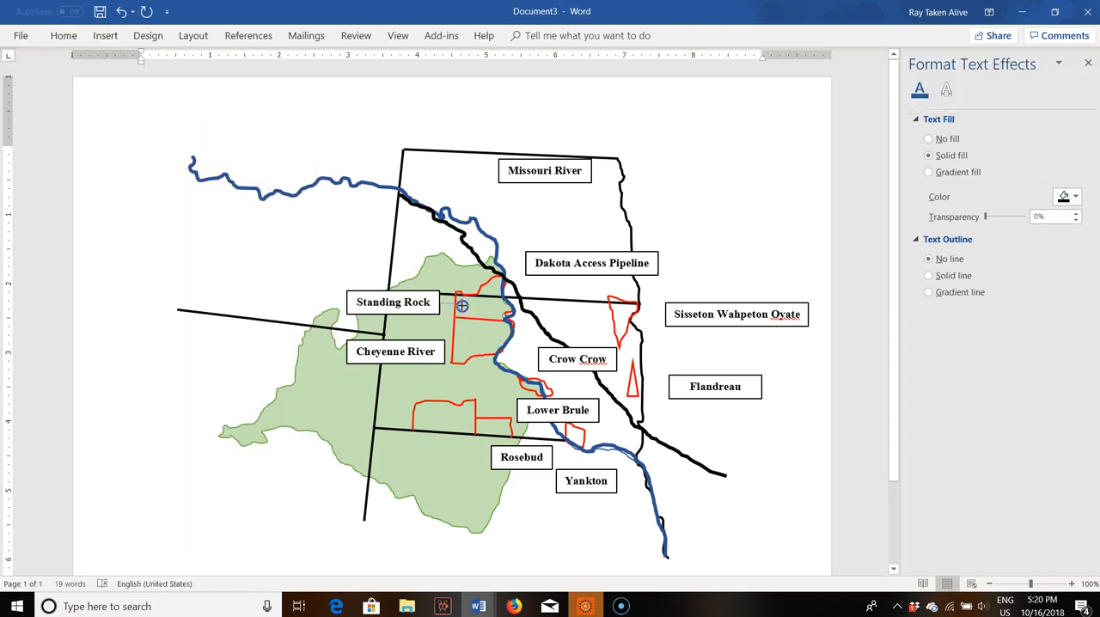
{"action": "left_click_drag", "start_coordinate": [474, 307], "coordinate": [475, 307]}
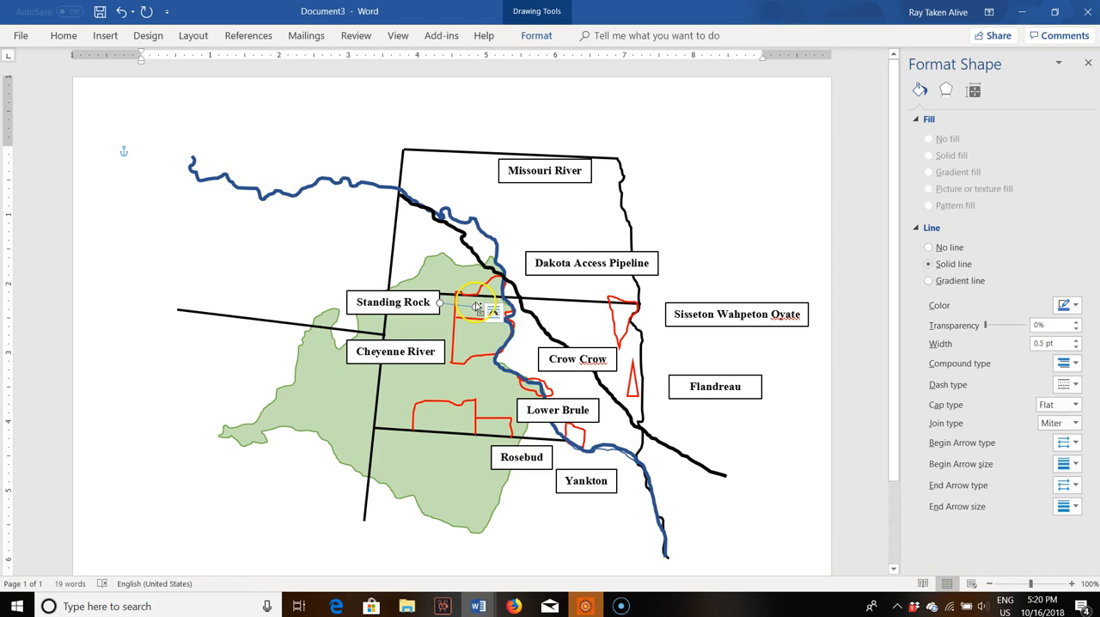
Step: Make several duplicates of the thin leader line beside the "Standing Rock" box
{"action": "key", "text": "ctrl+v"}
{"action": "key", "text": "ctrl+z"}
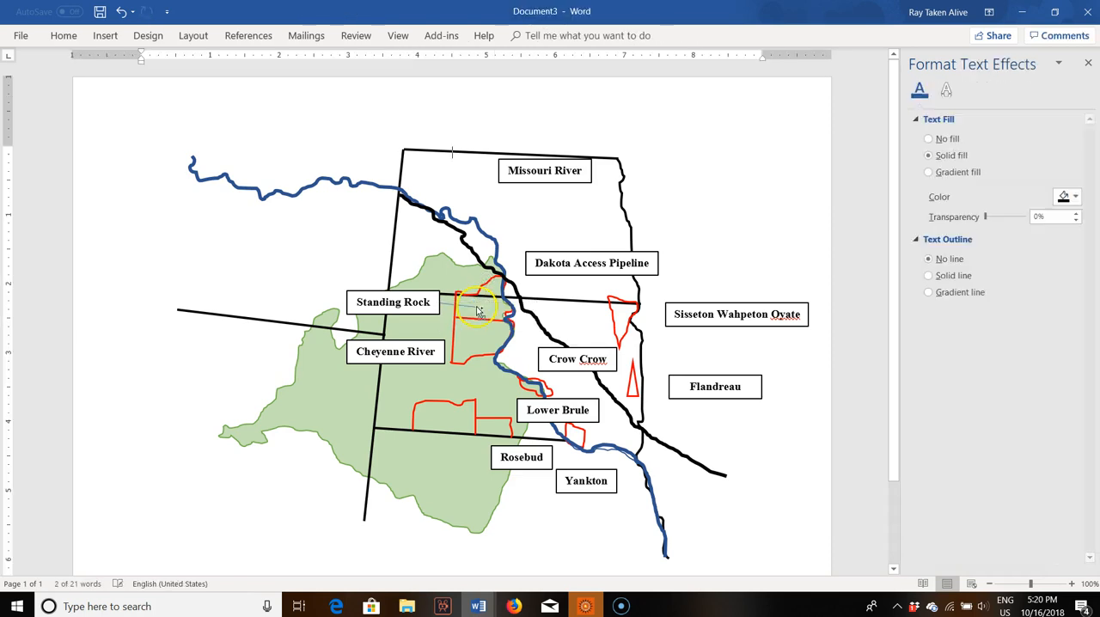
{"action": "left_click", "coordinate": [464, 305]}
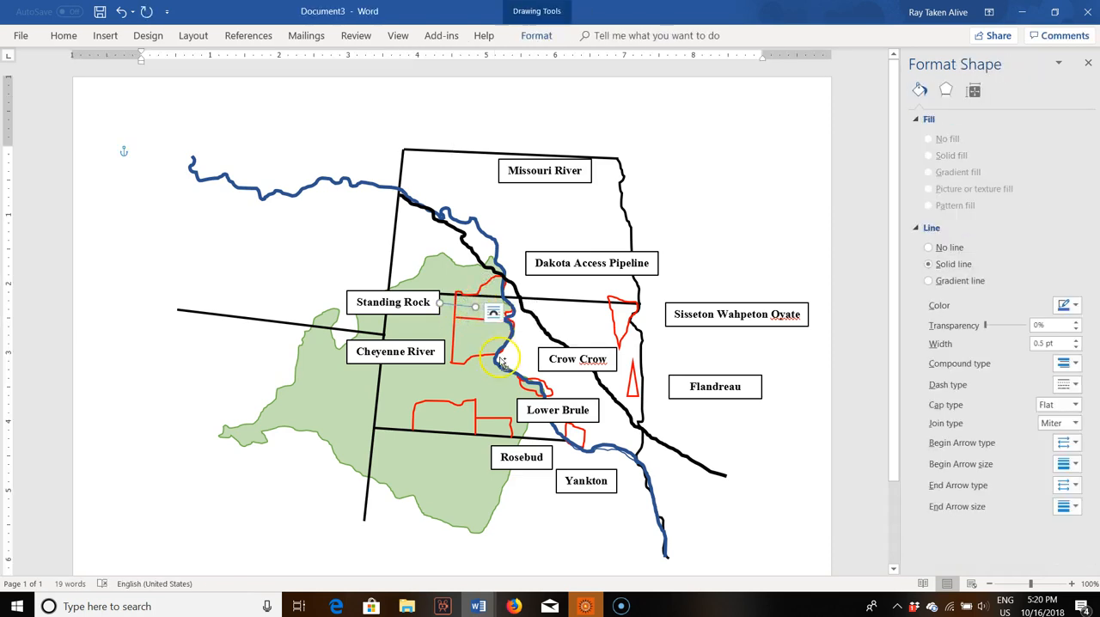
{"action": "key", "text": "ctrl+v"}
{"action": "key", "text": "ctrl+v"}
{"action": "key", "text": "ctrl+v"}
{"action": "key", "text": "ctrl+v"}
{"action": "key", "text": "ctrl+v"}
{"action": "key", "text": "ctrl+v"}
{"action": "key", "text": "ctrl+v"}
{"action": "key", "text": "ctrl+v"}
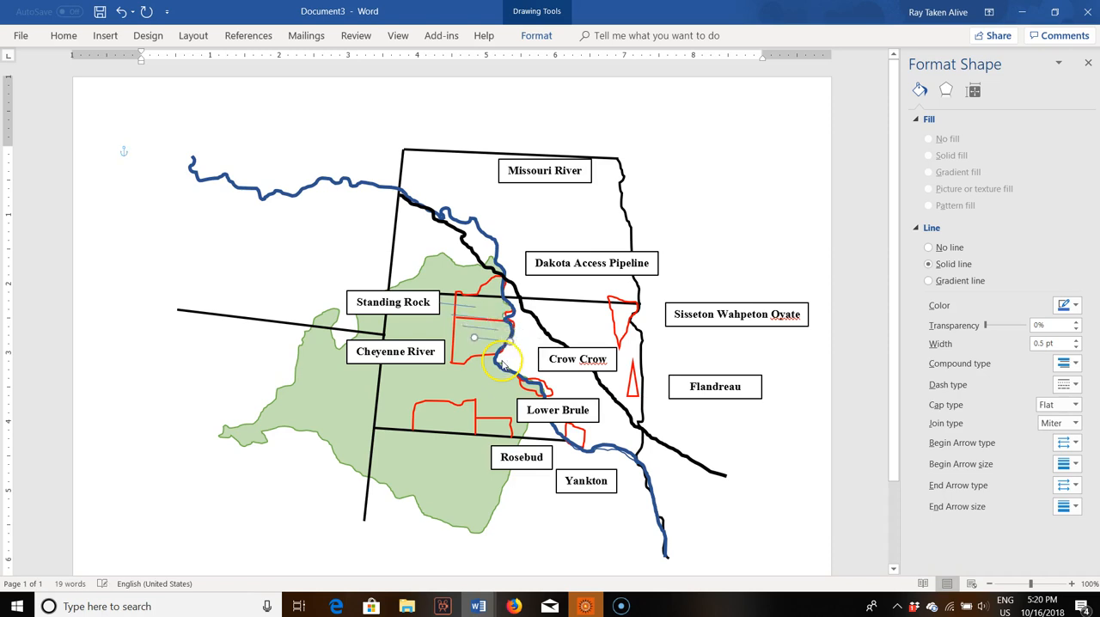
Step: Place two line copies linking "Missouri River" to the blue river and "Dakota Access Pipeline" to the black pipeline
{"action": "left_click", "coordinate": [469, 318]}
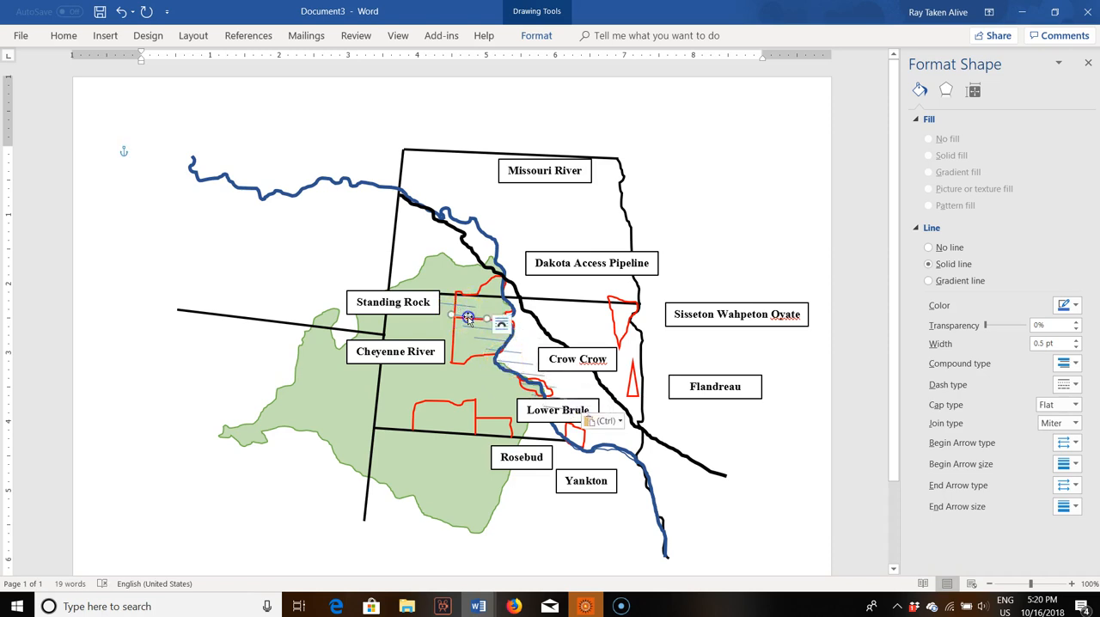
{"action": "left_click_drag", "start_coordinate": [468, 318], "coordinate": [491, 231]}
{"action": "left_click_drag", "start_coordinate": [505, 362], "coordinate": [532, 309]}
Step: Place line copies linking the "Sisseton Wahpeton Oyate" and "Flandreau" boxes to their red outlines
{"action": "left_click_drag", "start_coordinate": [493, 364], "coordinate": [622, 319]}
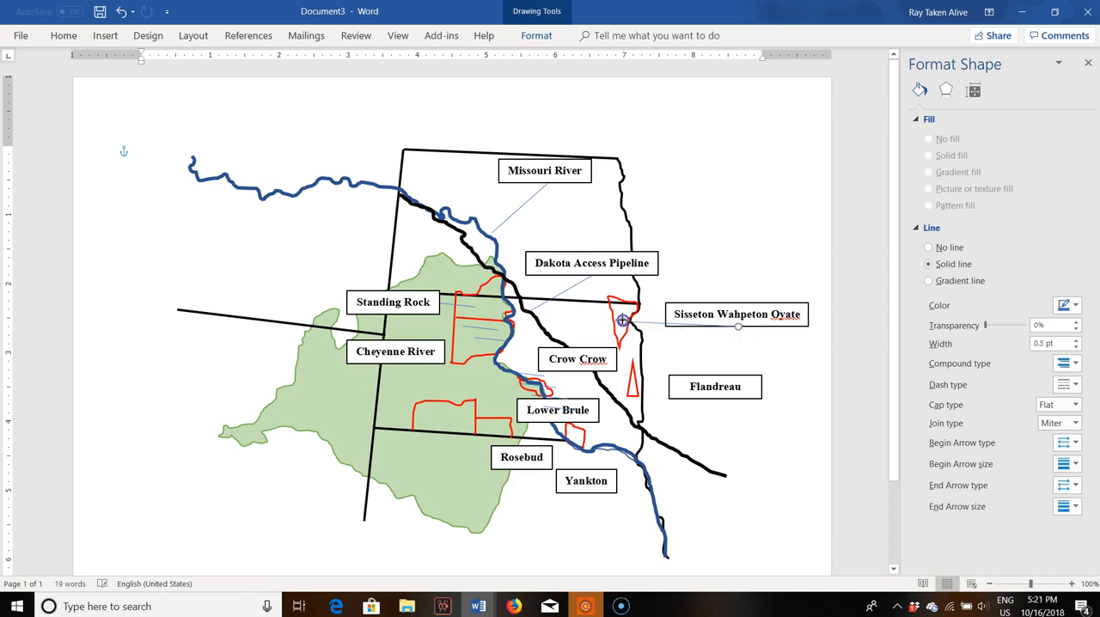
{"action": "left_click_drag", "start_coordinate": [711, 326], "coordinate": [665, 317]}
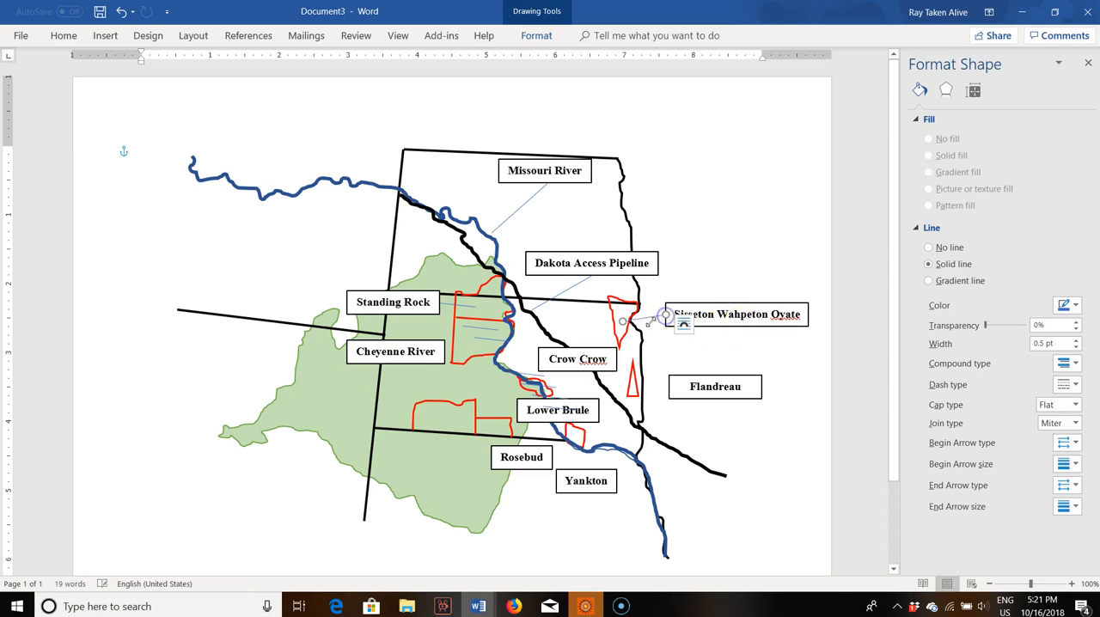
{"action": "left_click_drag", "start_coordinate": [505, 341], "coordinate": [638, 384]}
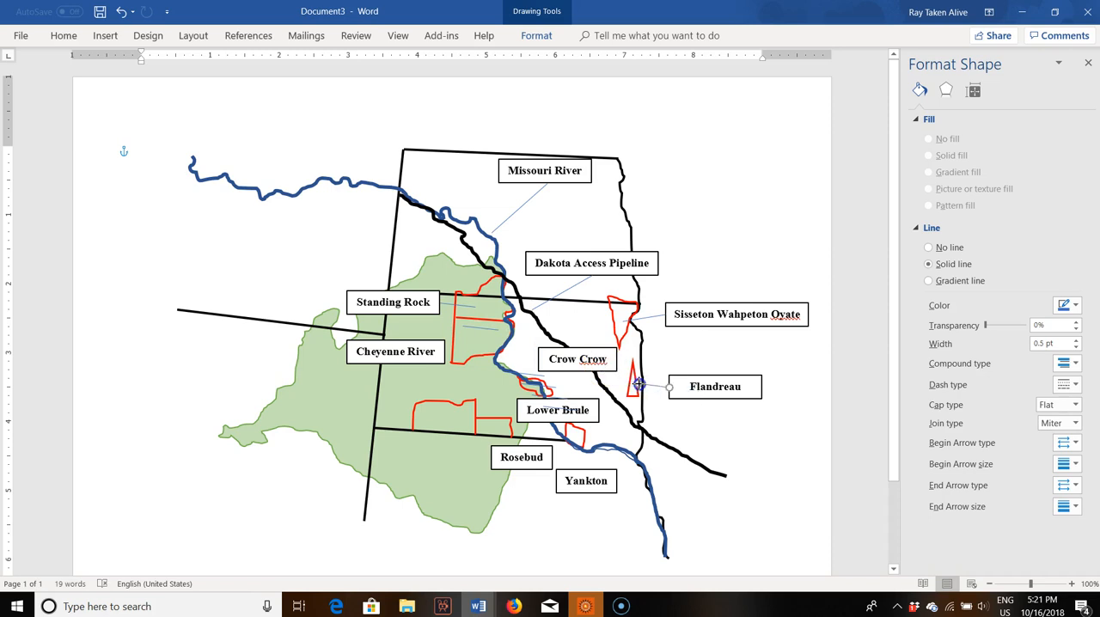
Step: Place line copies linking the "Crow Crow", "Yankton" and "Rosebud" boxes to their red outlines
{"action": "left_click", "coordinate": [556, 409]}
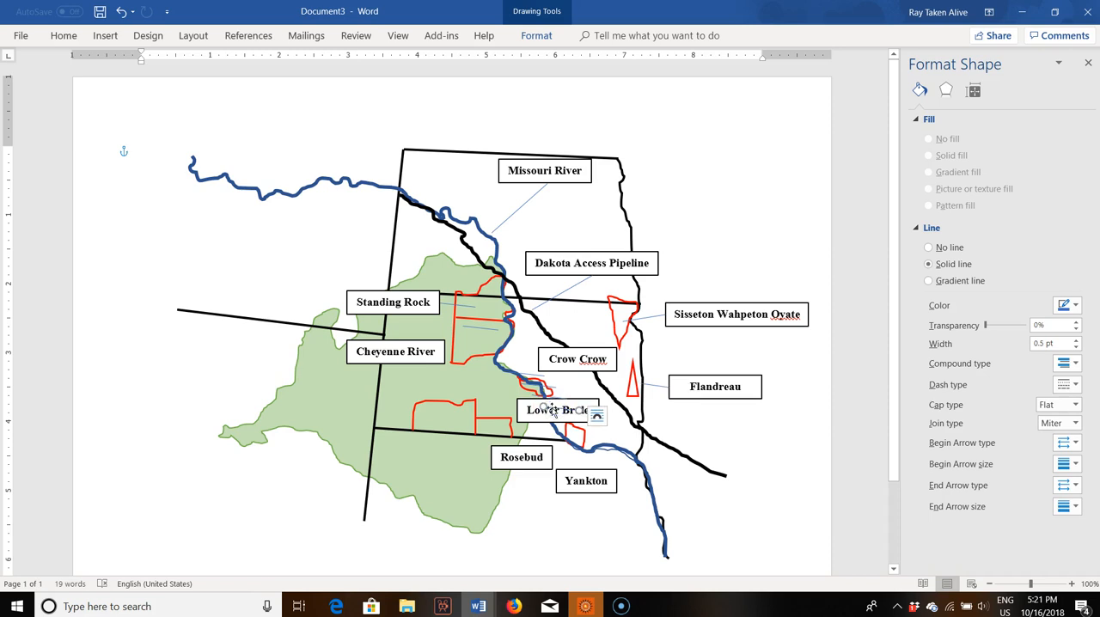
{"action": "left_click_drag", "start_coordinate": [559, 410], "coordinate": [574, 439]}
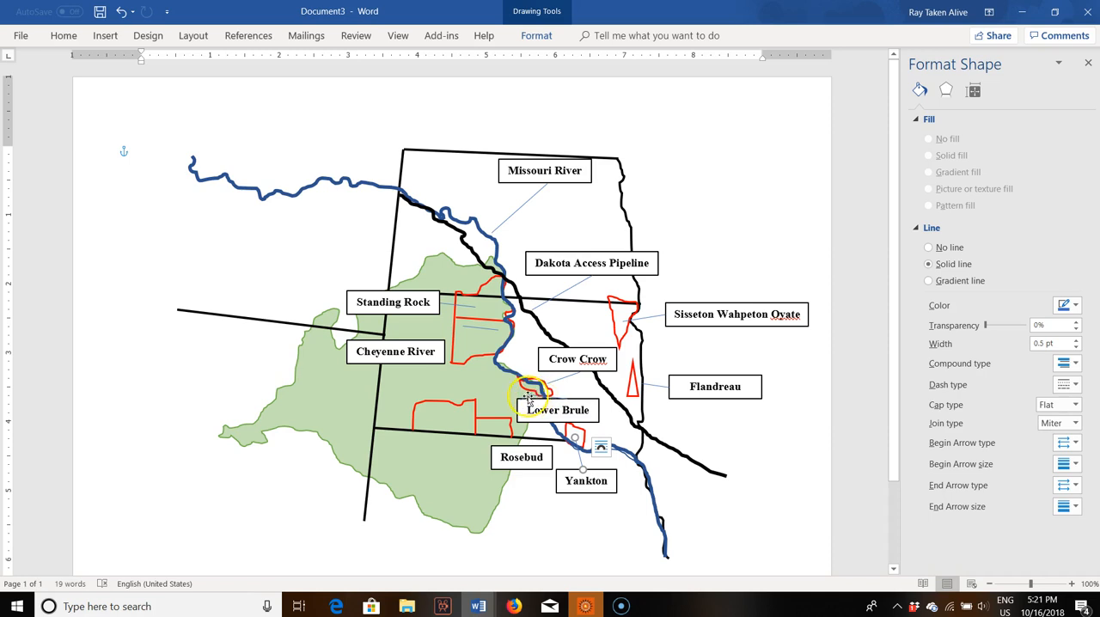
{"action": "left_click", "coordinate": [493, 400]}
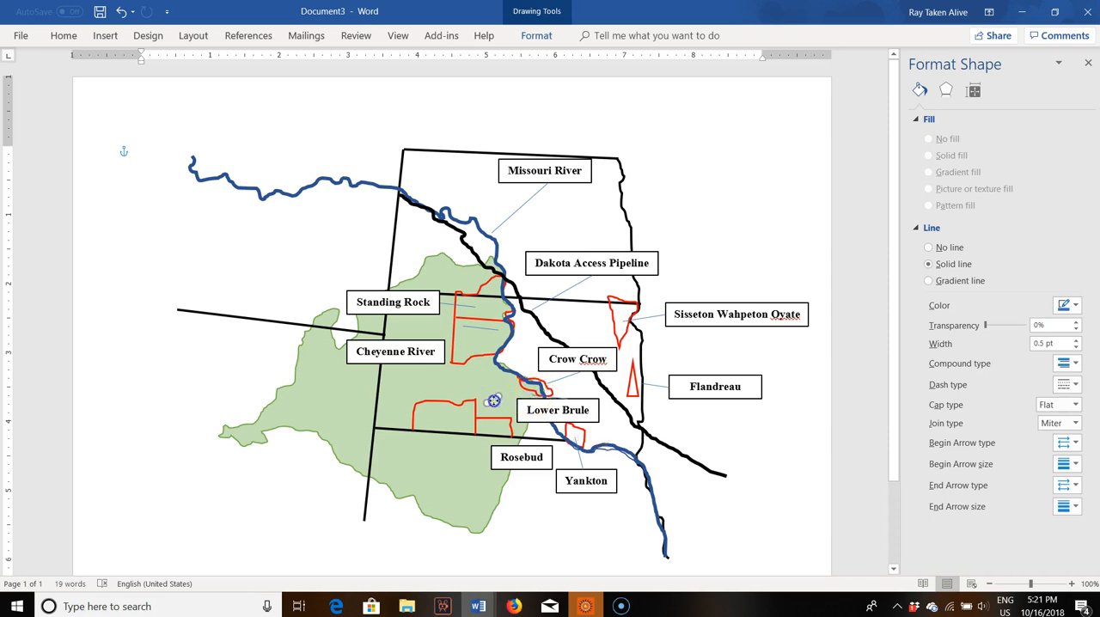
{"action": "left_click", "coordinate": [521, 435]}
{"action": "left_click", "coordinate": [510, 436]}
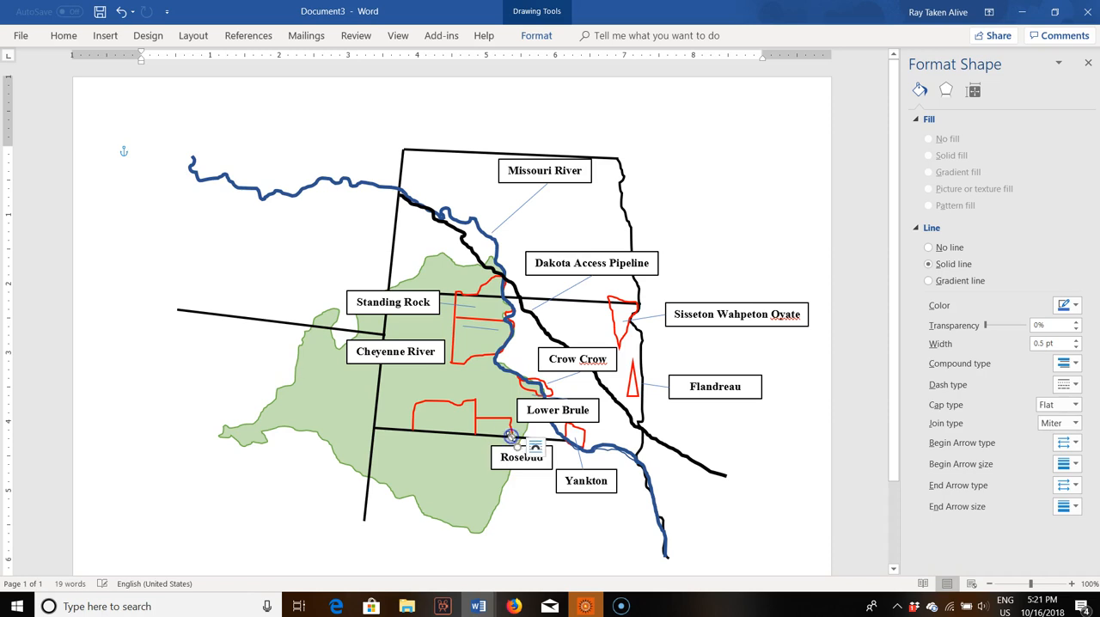
Step: Shift the "Cheyenne River" box westward and link it with a line copy to the lower red outline beside it
{"action": "left_click", "coordinate": [453, 309]}
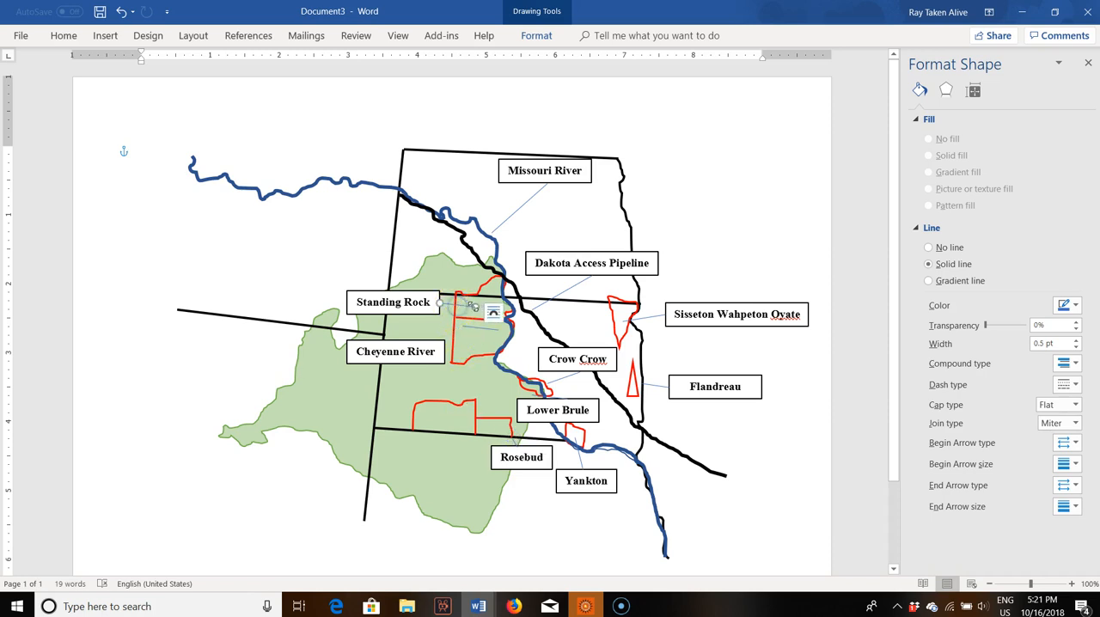
{"action": "left_click_drag", "start_coordinate": [471, 306], "coordinate": [404, 348]}
{"action": "left_click", "coordinate": [447, 347]}
{"action": "left_click", "coordinate": [449, 337]}
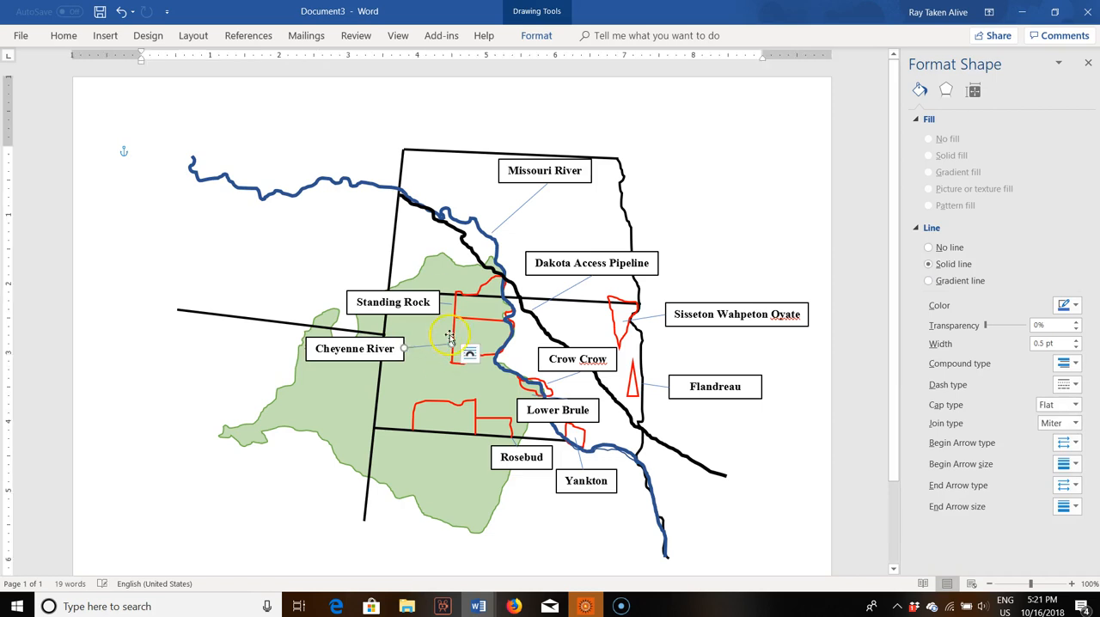
Step: Move the "Standing Rock" box above the horizontal state border and run its leader line to the top of the red outline
{"action": "left_click", "coordinate": [424, 292]}
{"action": "left_click_drag", "start_coordinate": [425, 292], "coordinate": [411, 239]}
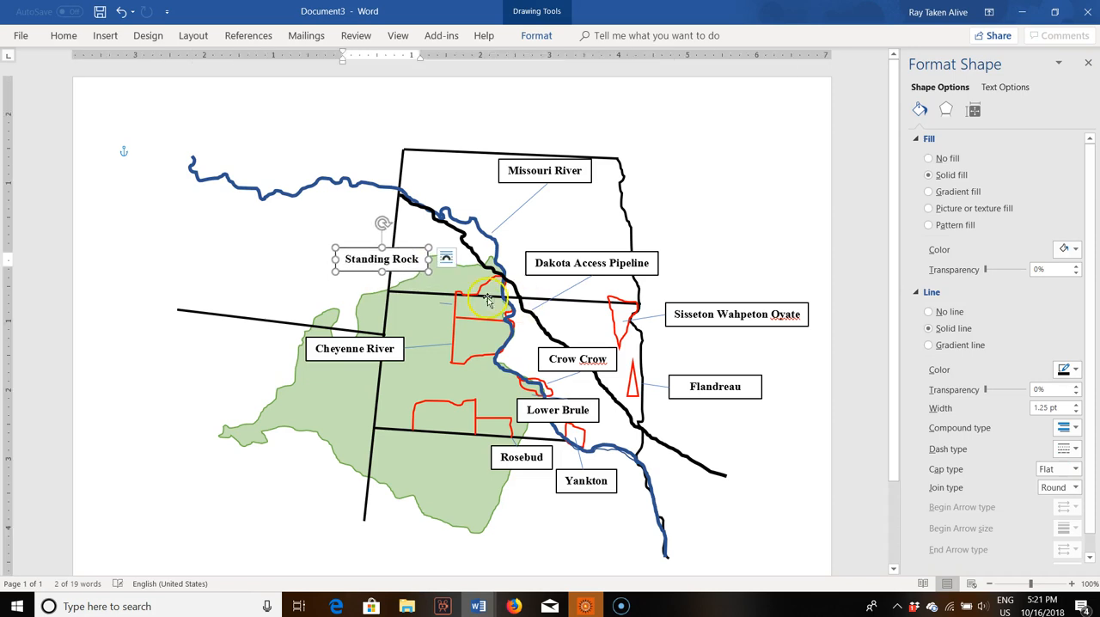
{"action": "left_click", "coordinate": [446, 304]}
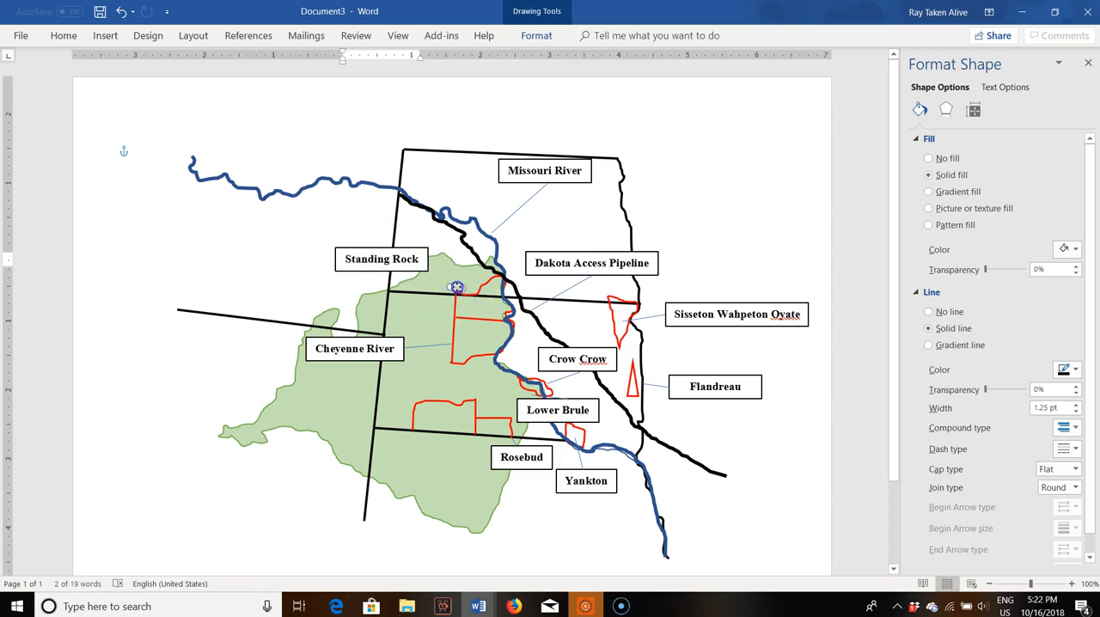
{"action": "left_click", "coordinate": [456, 287]}
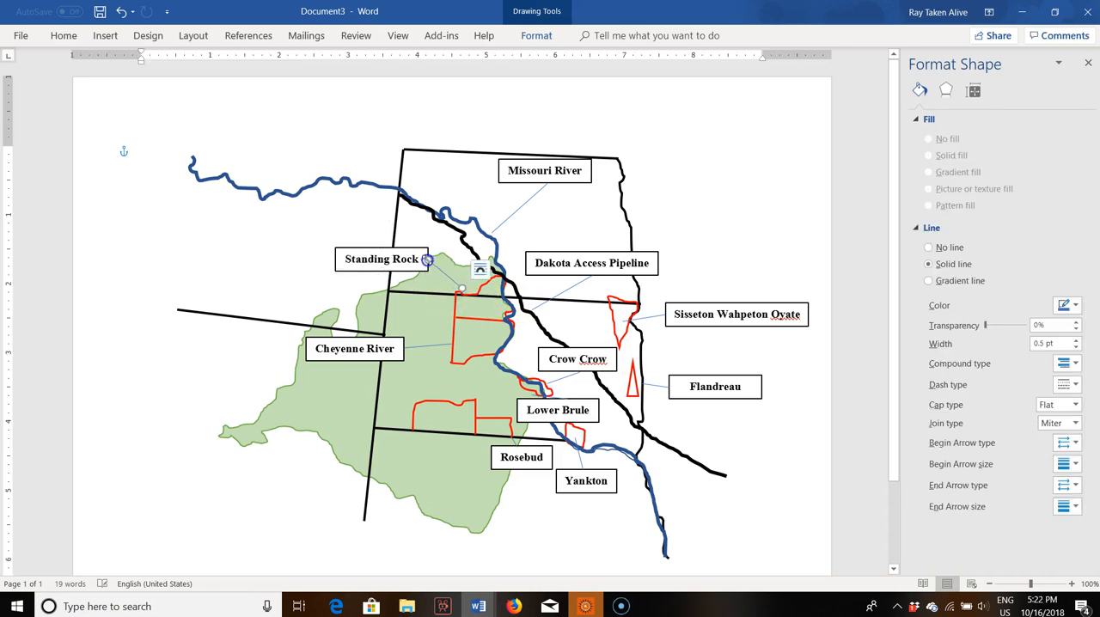
Step: Shorten the "Sisseton Wahpeton Oyate" leader line to its outline's edge and correct the "Crow Crow" label to "Crow Creek"
{"action": "left_click", "coordinate": [625, 320]}
{"action": "left_click_drag", "start_coordinate": [625, 319], "coordinate": [631, 317]}
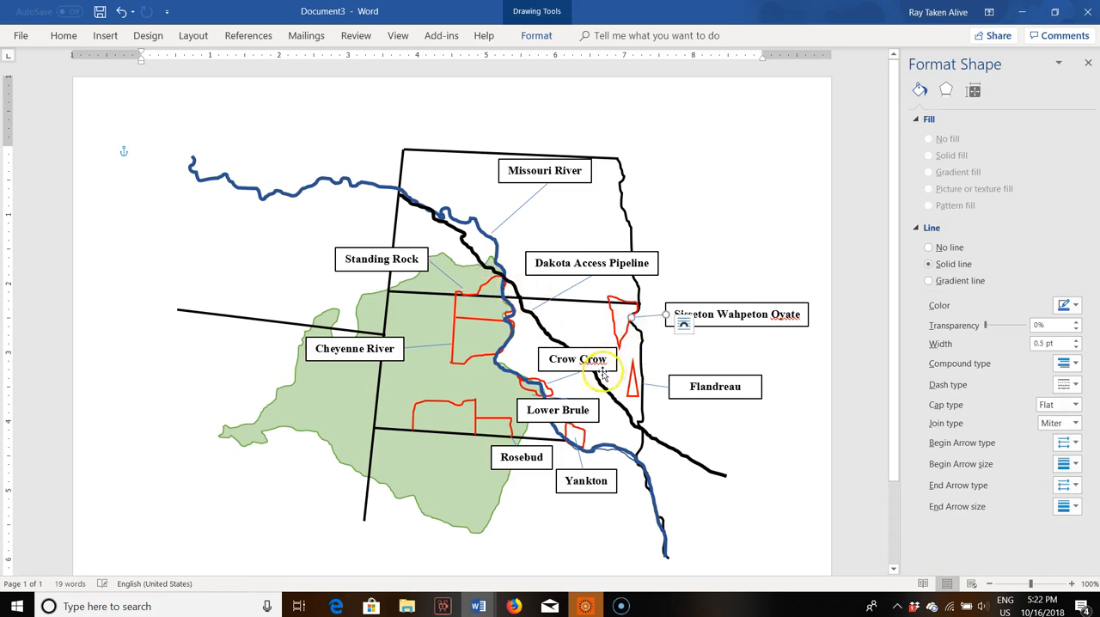
{"action": "left_click", "coordinate": [592, 361]}
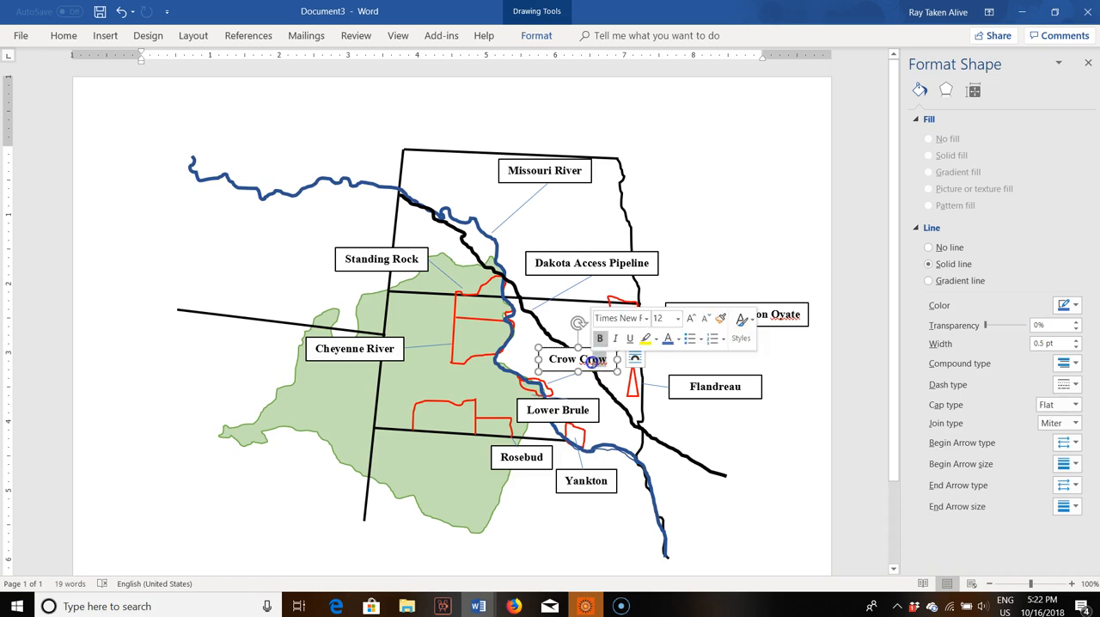
{"action": "type", "text": "Creek"}
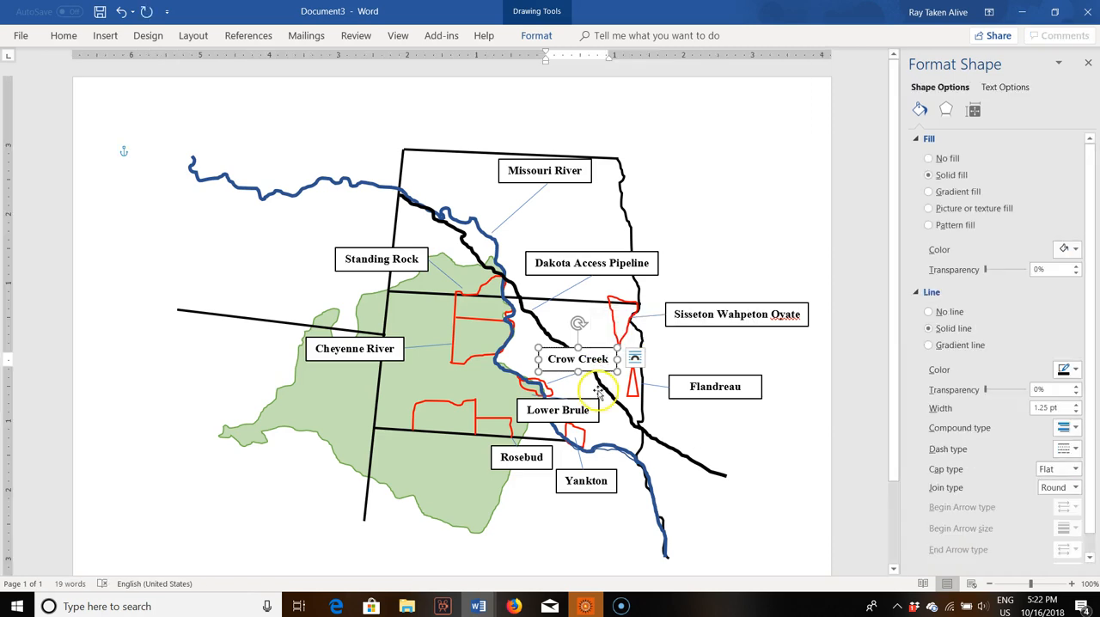
{"action": "left_click", "coordinate": [492, 460]}
{"action": "key", "text": "ctrl+v"}
{"action": "left_click", "coordinate": [121, 17]}
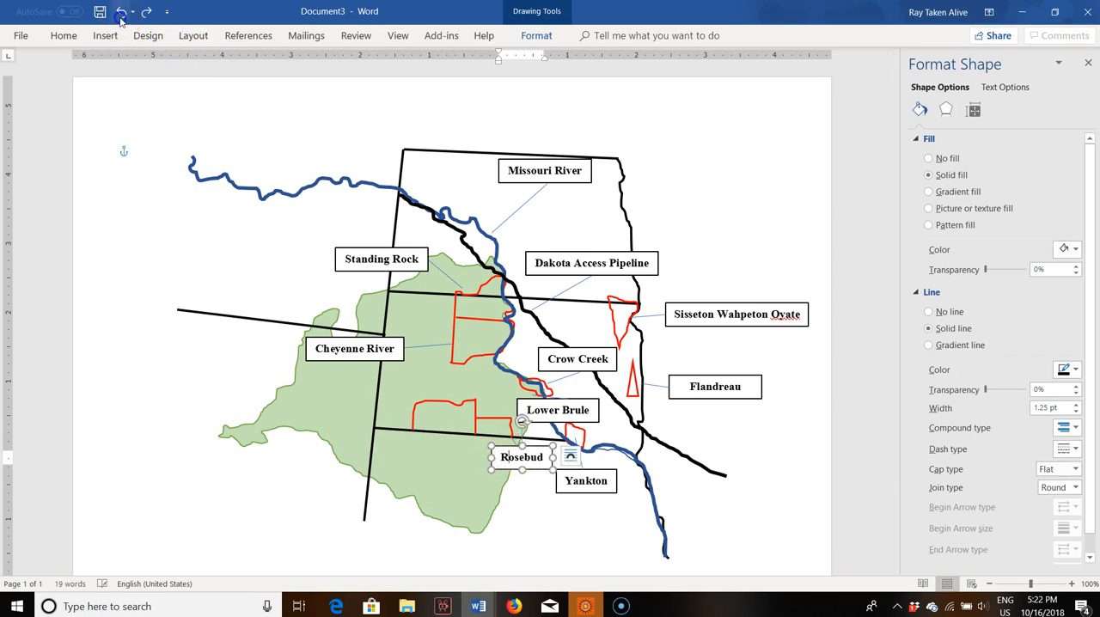
{"action": "left_click", "coordinate": [519, 507]}
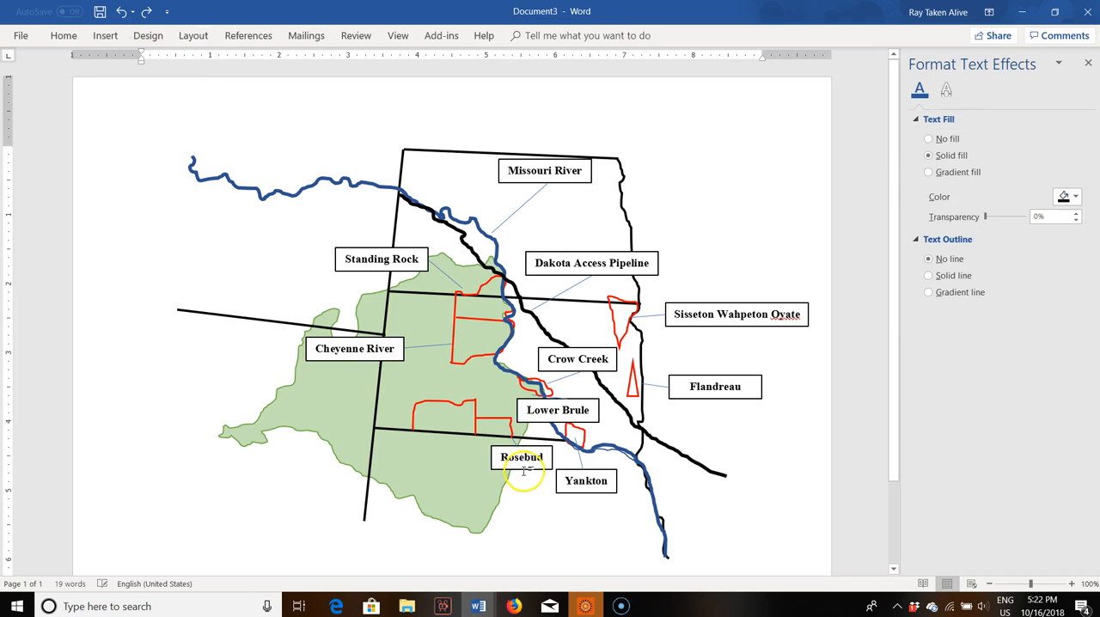
Step: Duplicate the "Rosebud" box, place the copy just below the southern border near its western end, and change its text to "Oglala"
{"action": "left_click", "coordinate": [522, 469]}
{"action": "key", "text": "ctrl+v"}
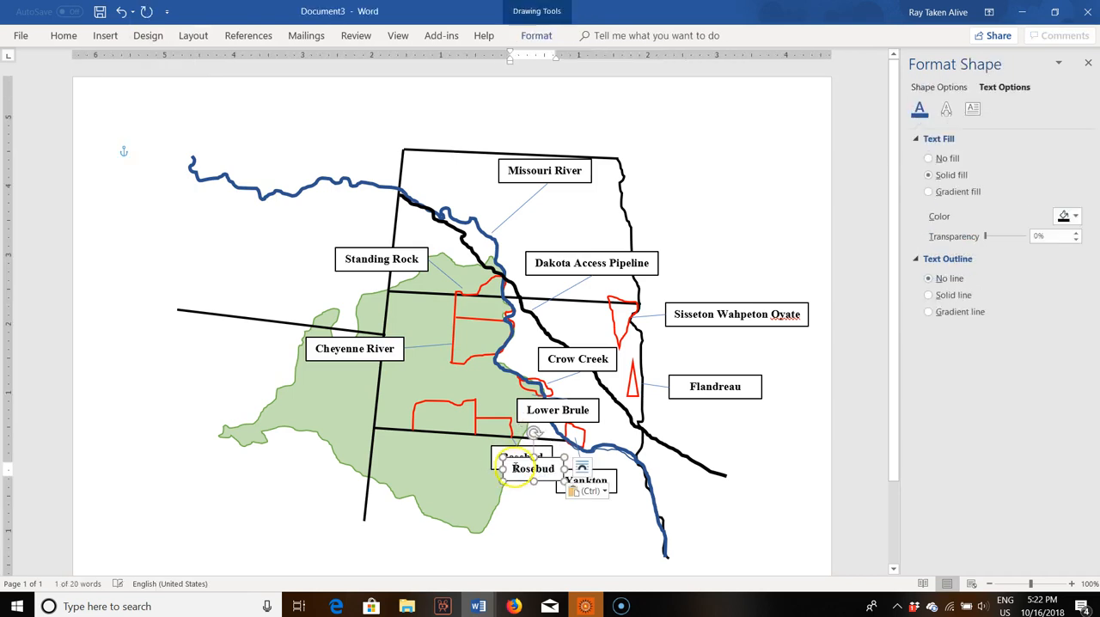
{"action": "left_click_drag", "start_coordinate": [514, 469], "coordinate": [380, 456]}
{"action": "key", "text": "BackSpace"}
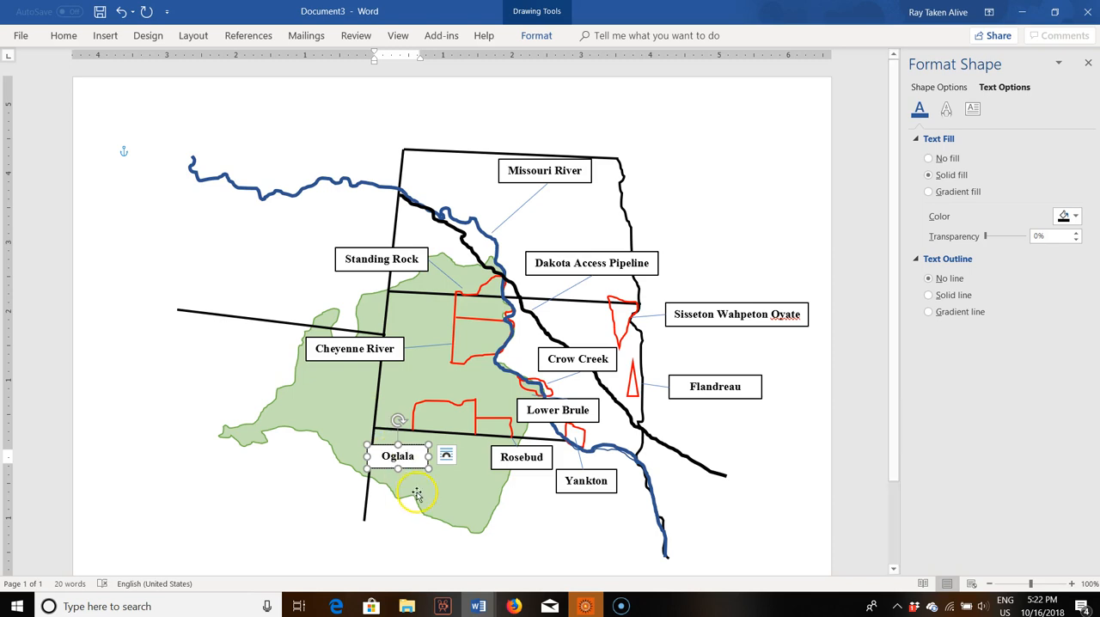
Step: Draw a thin straight line from the "Oglala" box up to the red outline above the southern border
{"action": "left_click", "coordinate": [438, 465]}
{"action": "left_click", "coordinate": [427, 462]}
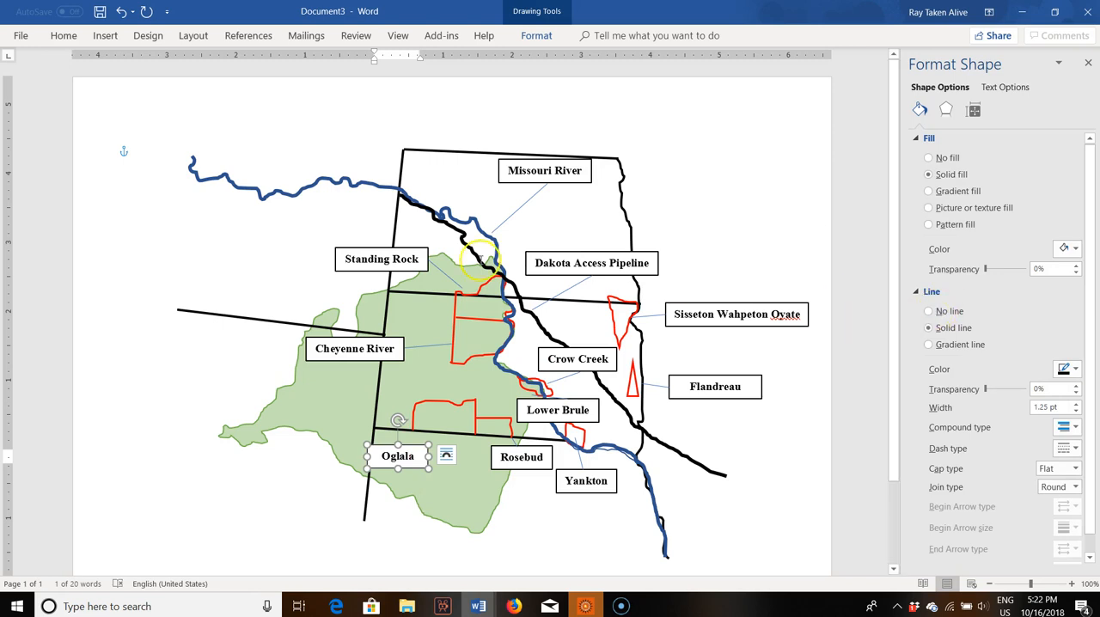
{"action": "left_click", "coordinate": [104, 35]}
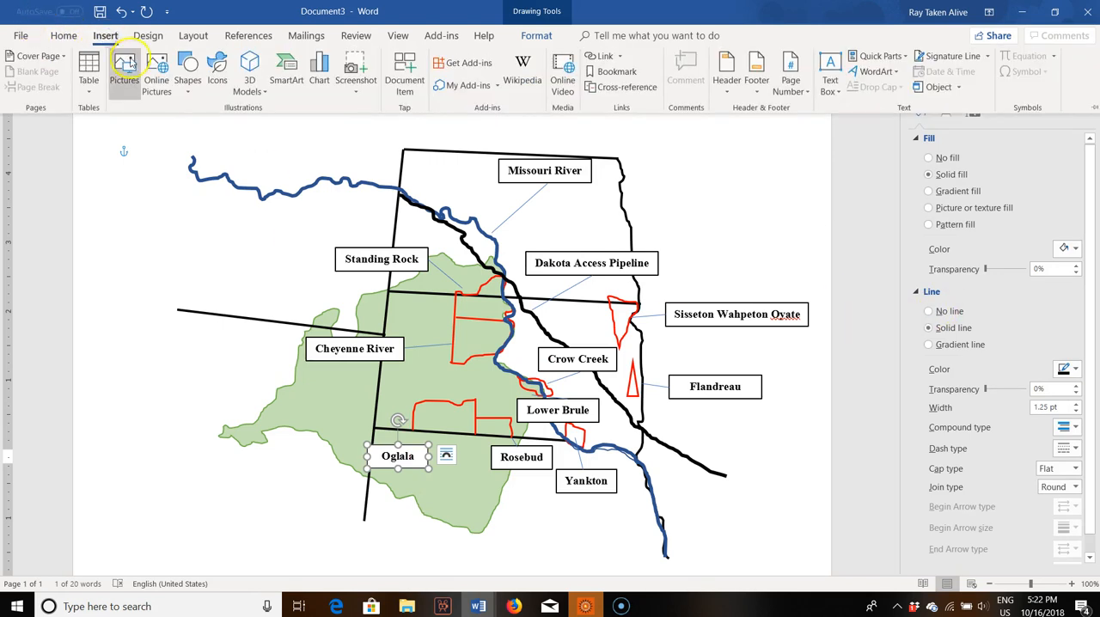
{"action": "left_click", "coordinate": [184, 86]}
{"action": "left_click", "coordinate": [197, 124]}
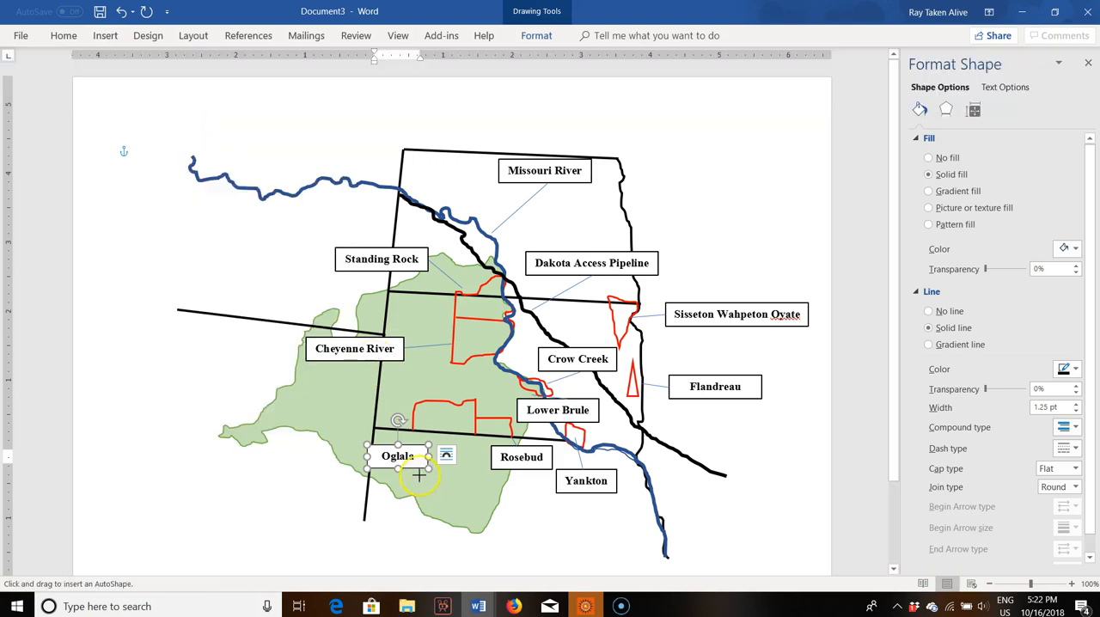
{"action": "left_click", "coordinate": [407, 450]}
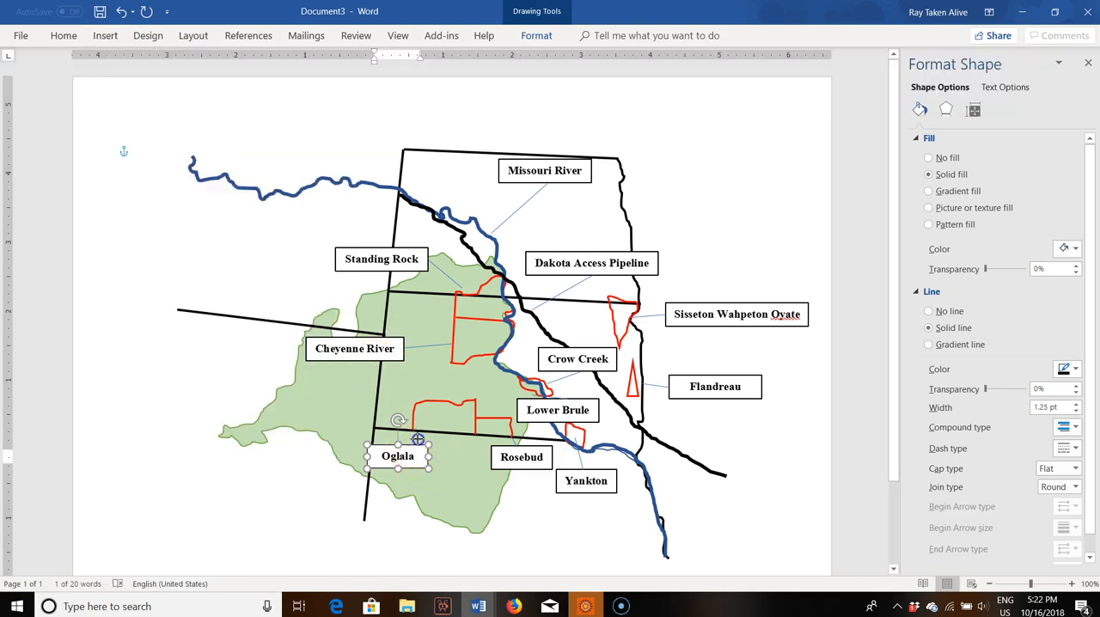
{"action": "left_click", "coordinate": [430, 434]}
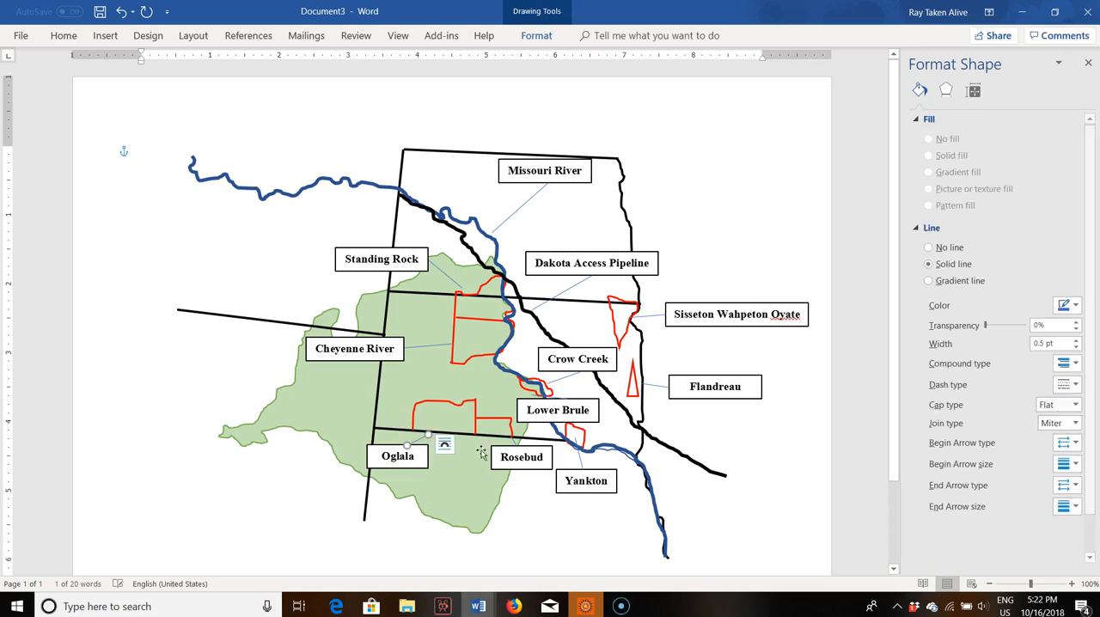
Step: Recolor the "Oglala" leader line black at 1.25 pt and give the "Standing Rock" leader line the same look
{"action": "left_click", "coordinate": [1067, 305]}
{"action": "left_click", "coordinate": [1004, 337]}
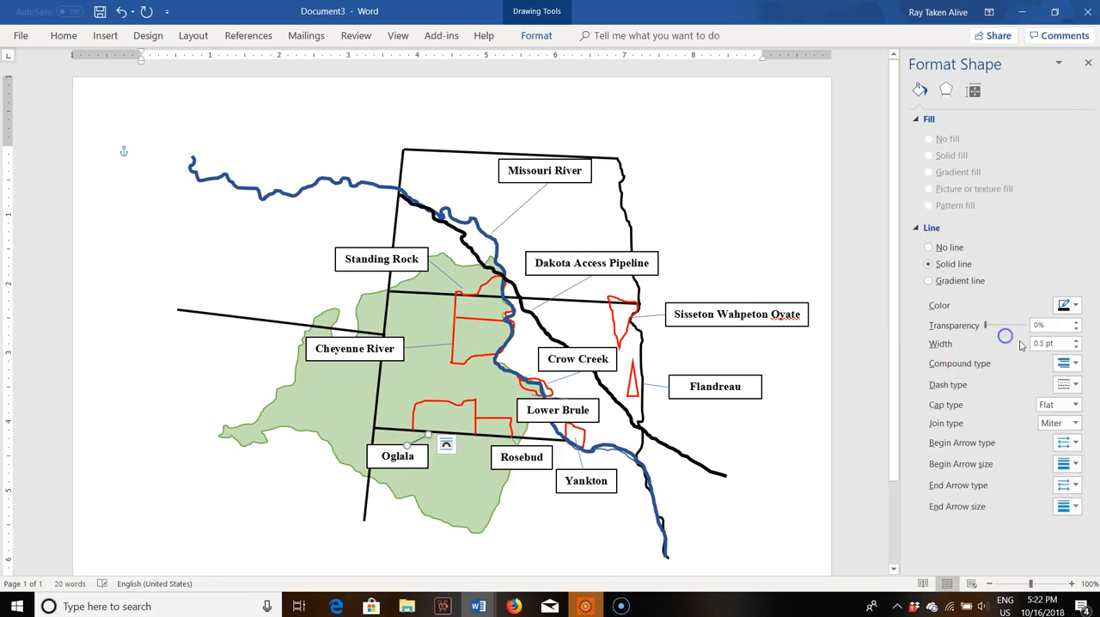
{"action": "left_click", "coordinate": [1072, 340]}
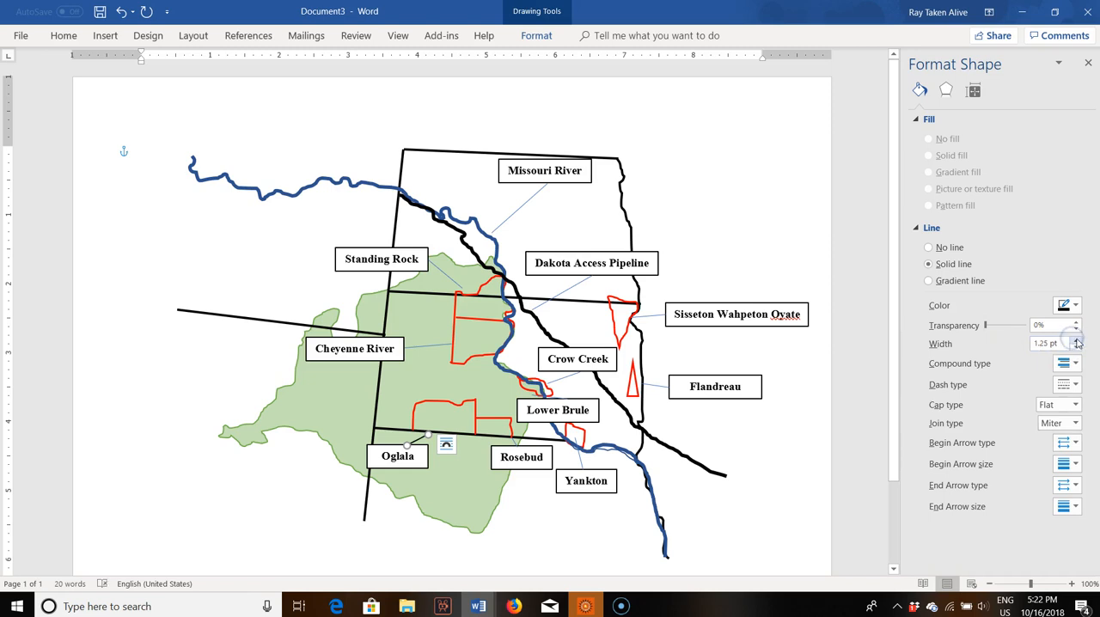
{"action": "left_click", "coordinate": [513, 437]}
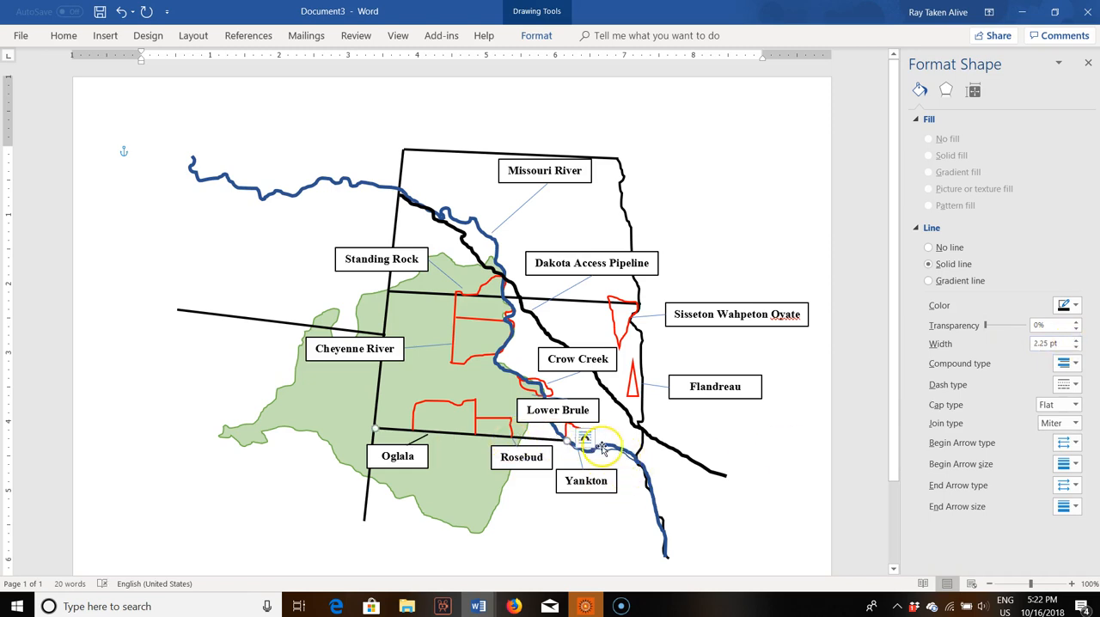
{"action": "left_click", "coordinate": [428, 345]}
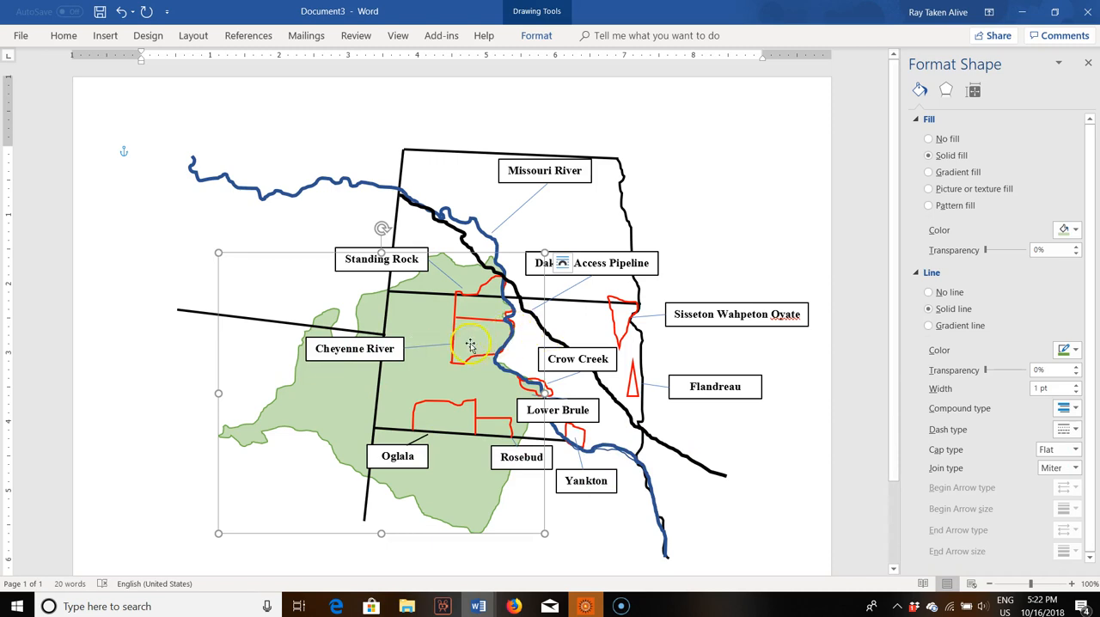
{"action": "left_click", "coordinate": [442, 272]}
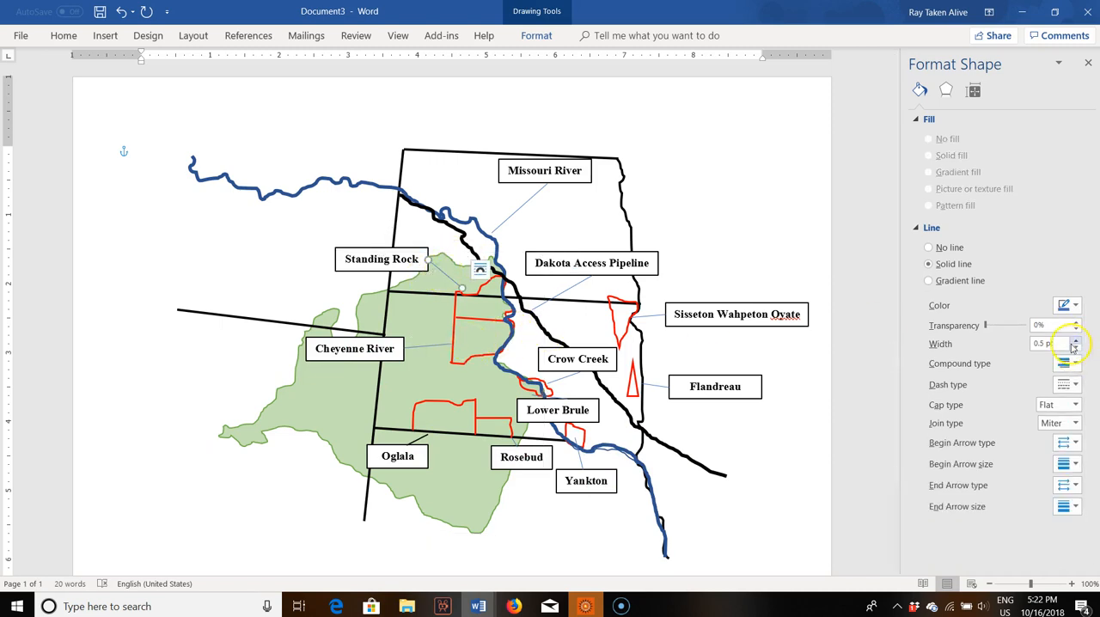
{"action": "left_click", "coordinate": [1068, 305]}
{"action": "left_click", "coordinate": [1010, 337]}
Step: Make the "Missouri River" and "Dakota Access Pipeline" leader lines black and 1.25 pt wide
{"action": "left_click", "coordinate": [519, 207]}
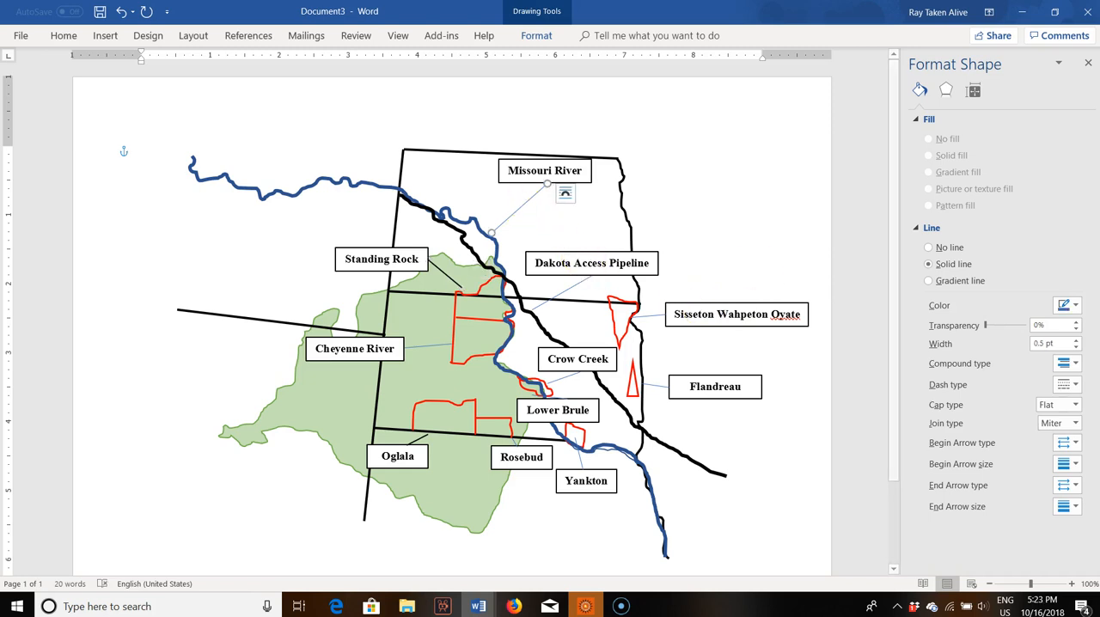
{"action": "left_click", "coordinate": [1073, 309]}
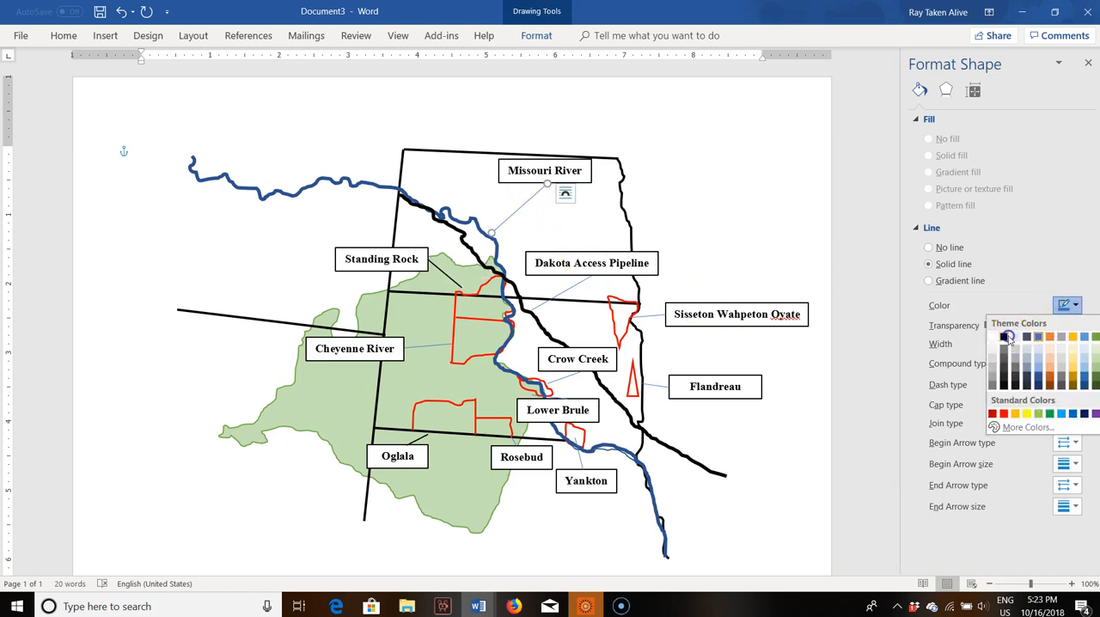
{"action": "left_click", "coordinate": [1008, 338]}
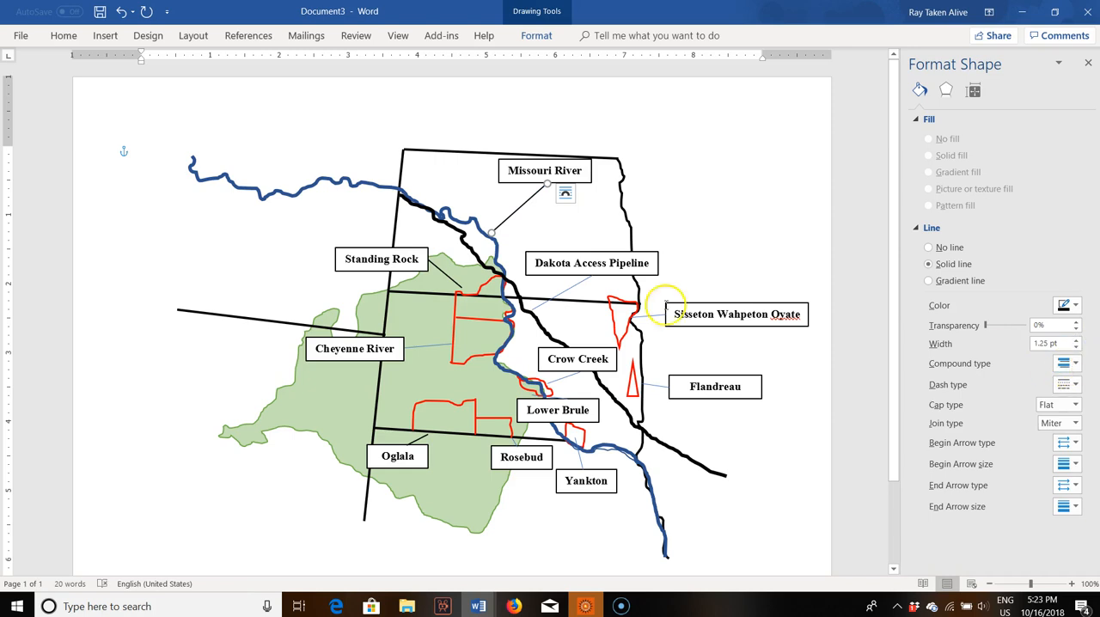
{"action": "left_click", "coordinate": [568, 290]}
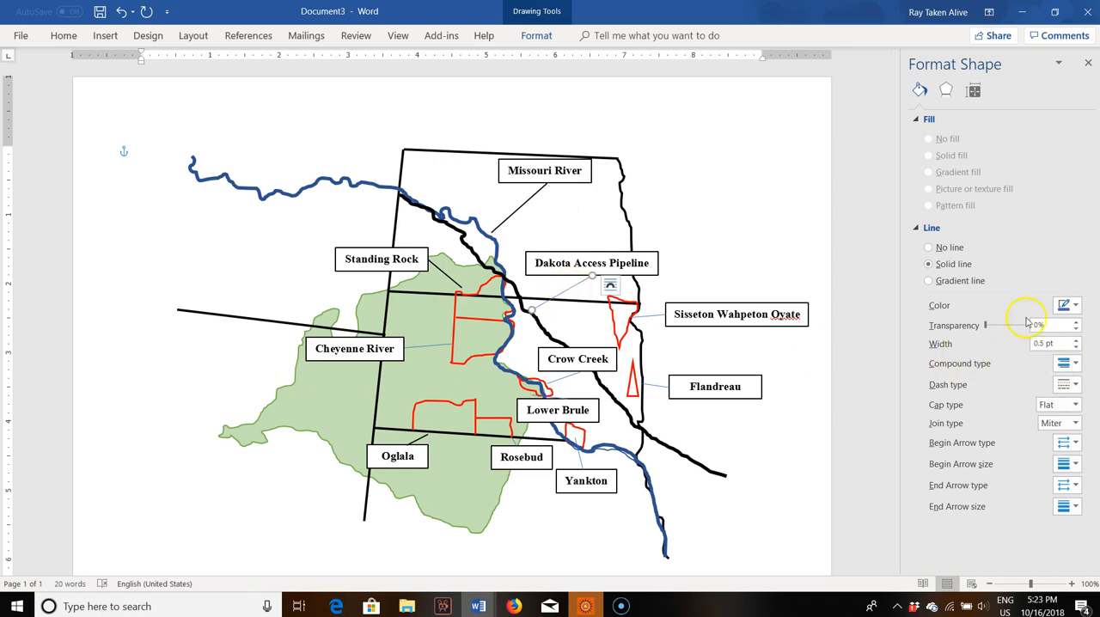
{"action": "left_click", "coordinate": [1065, 306]}
{"action": "left_click", "coordinate": [1005, 338]}
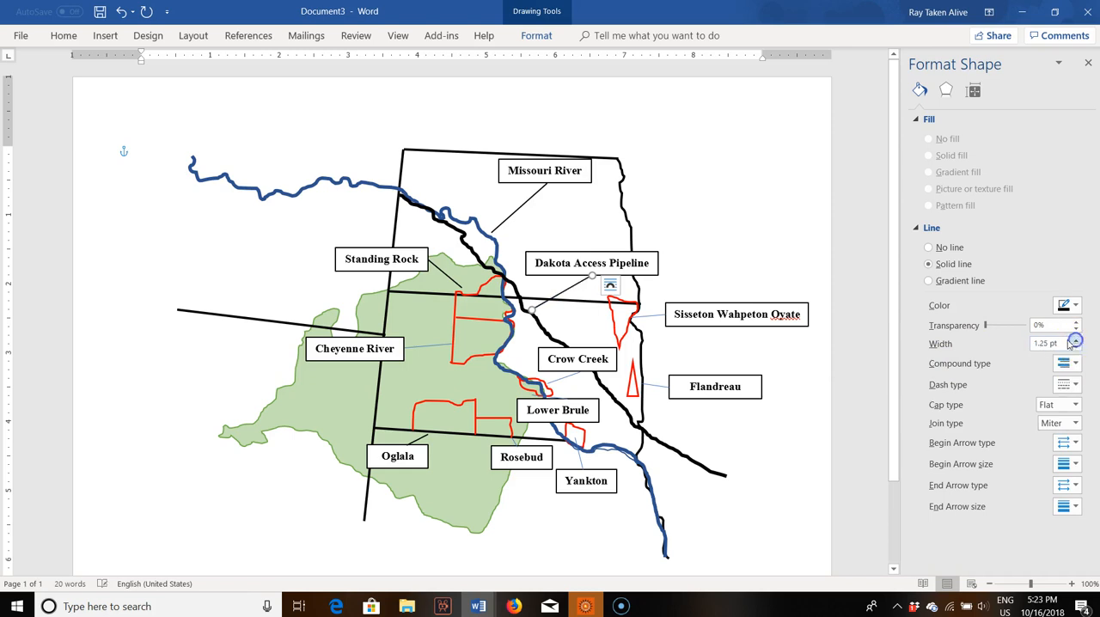
Step: Set the "Sisseton Wahpeton Oyate" leader line to black at 1.25 pt, and blacken and thicken the "Flandreau" leader line
{"action": "left_click", "coordinate": [660, 314]}
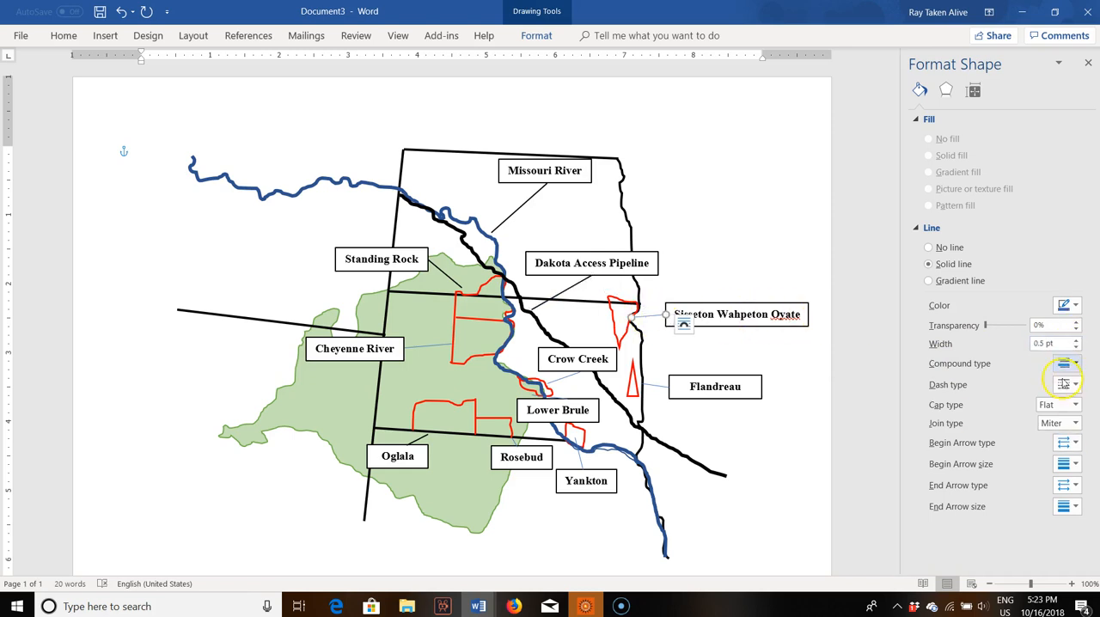
{"action": "left_click", "coordinate": [1068, 305]}
{"action": "left_click", "coordinate": [1009, 352]}
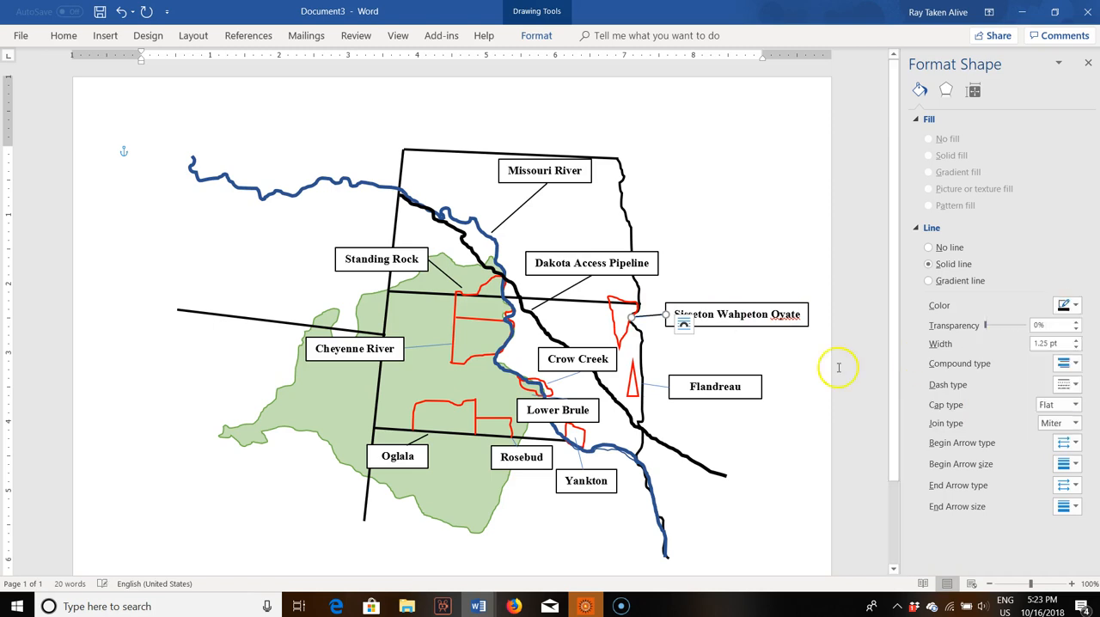
{"action": "left_click", "coordinate": [653, 380]}
{"action": "left_click", "coordinate": [1069, 305]}
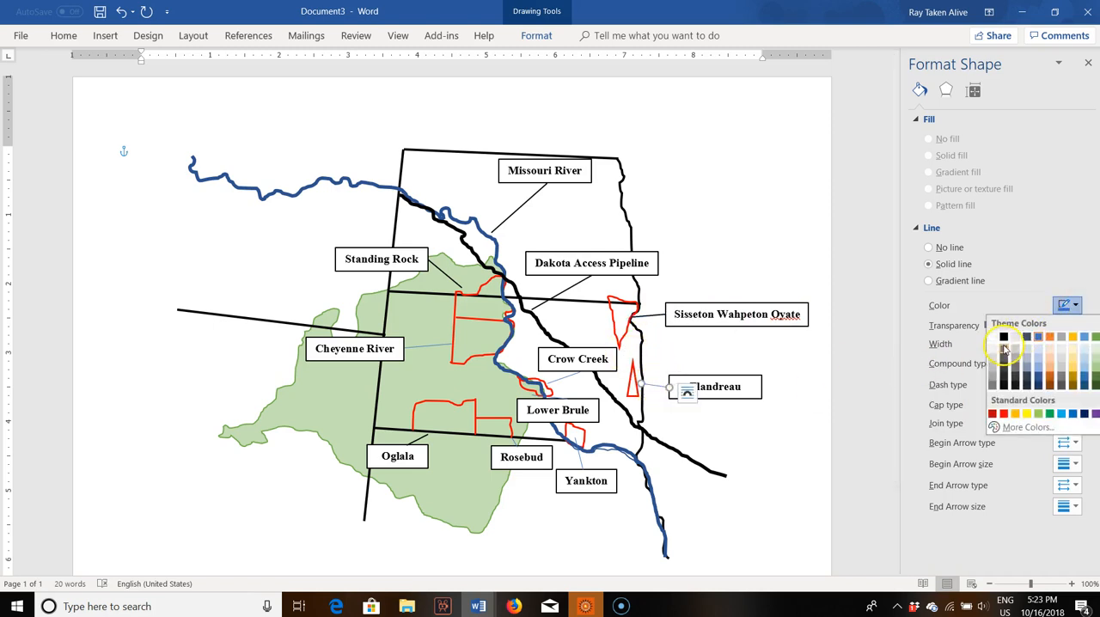
{"action": "left_click", "coordinate": [1004, 348]}
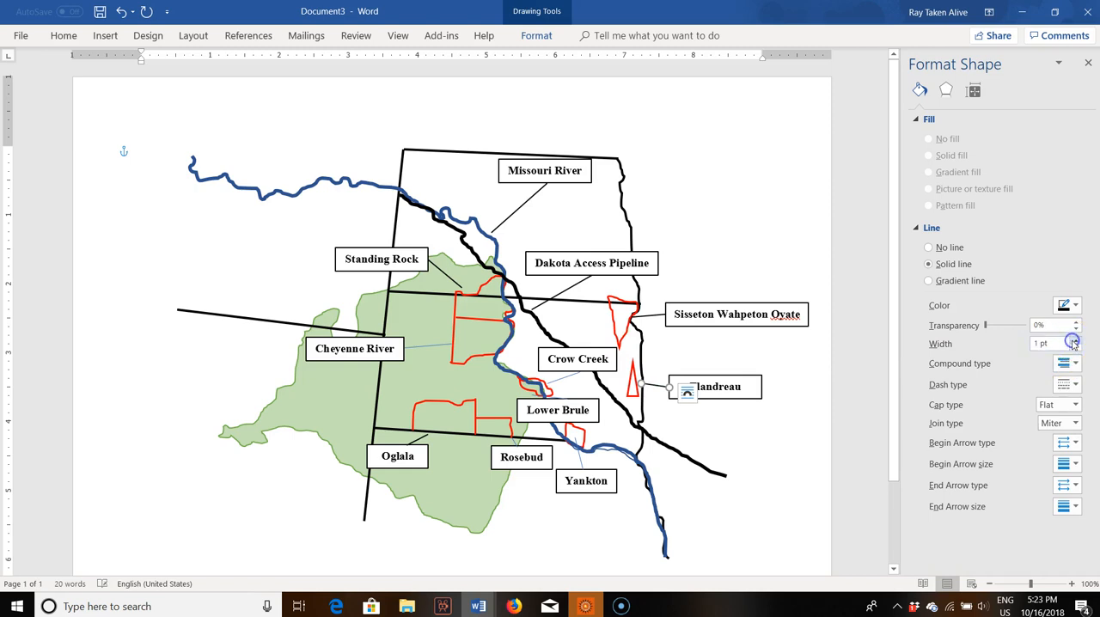
Step: Format the "Yankton" leader line black at 1.25 pt, and blacken and thicken the "Rosebud" leader line
{"action": "left_click", "coordinate": [580, 462]}
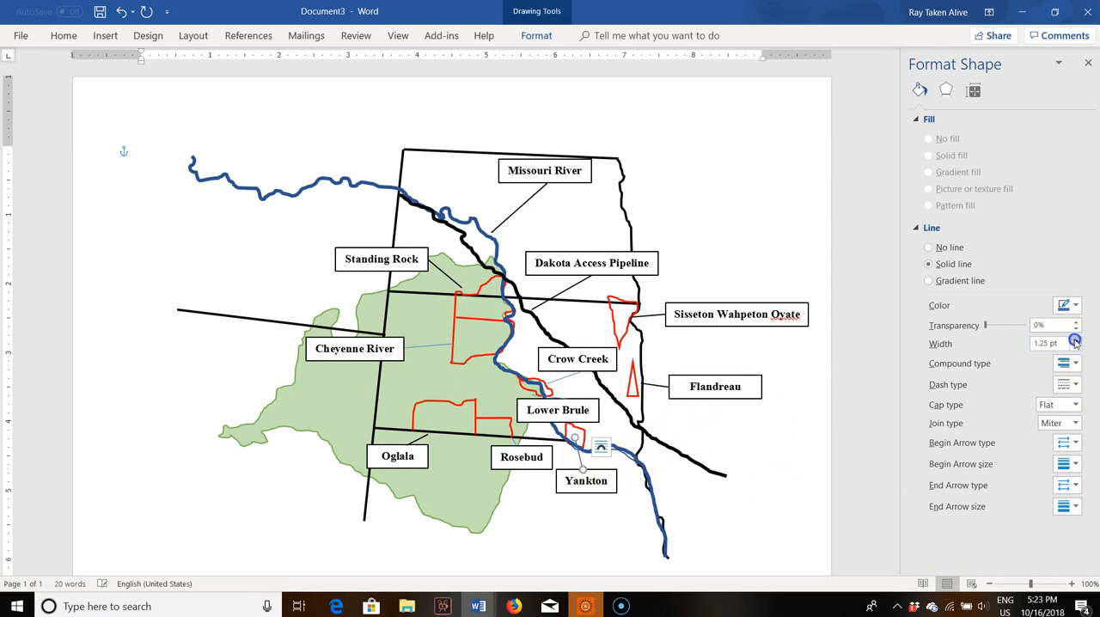
{"action": "left_click", "coordinate": [1074, 305]}
{"action": "left_click", "coordinate": [1004, 348]}
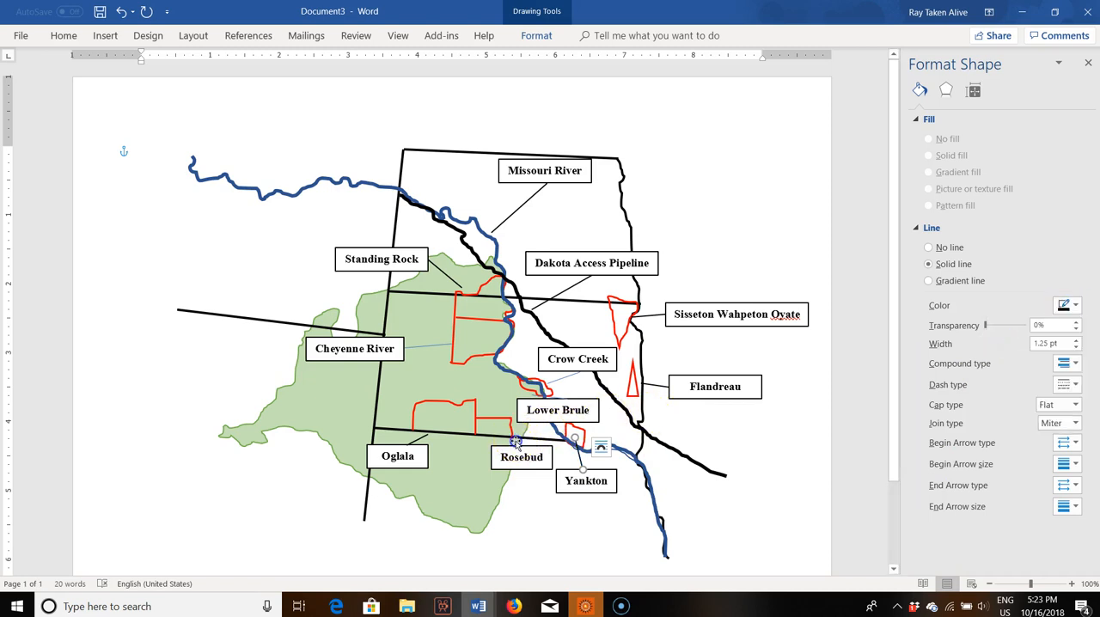
{"action": "left_click", "coordinate": [515, 441]}
{"action": "left_click", "coordinate": [1075, 305]}
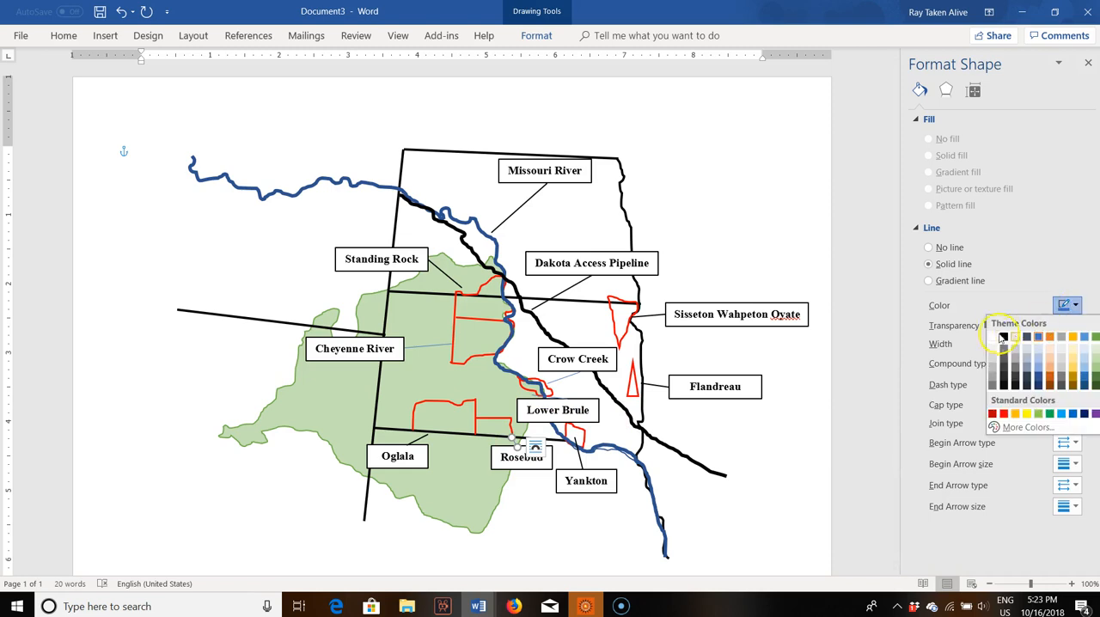
{"action": "left_click", "coordinate": [1003, 337]}
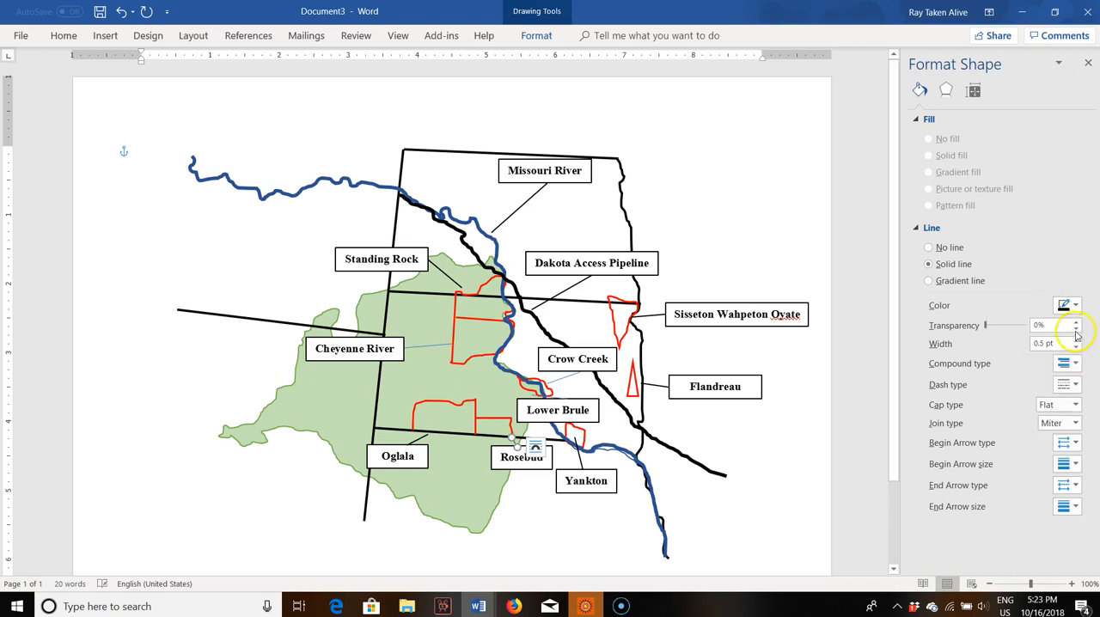
{"action": "left_click", "coordinate": [1075, 340]}
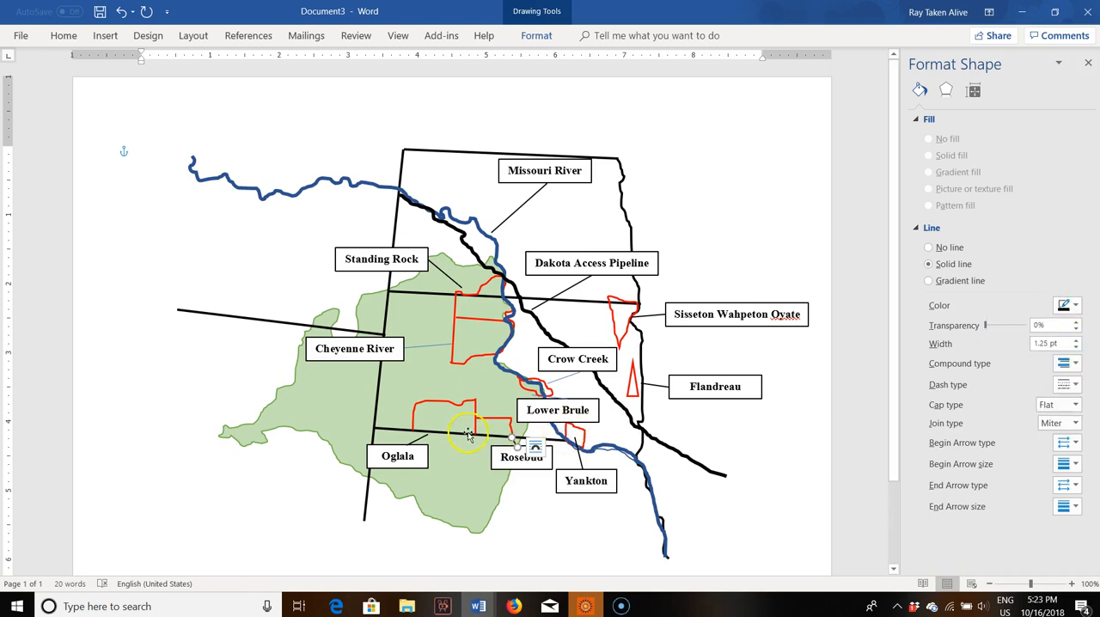
Step: Change the "Cheyenne River" and "Crow Creek" leader lines to black with a 1.25 pt width
{"action": "left_click", "coordinate": [424, 347]}
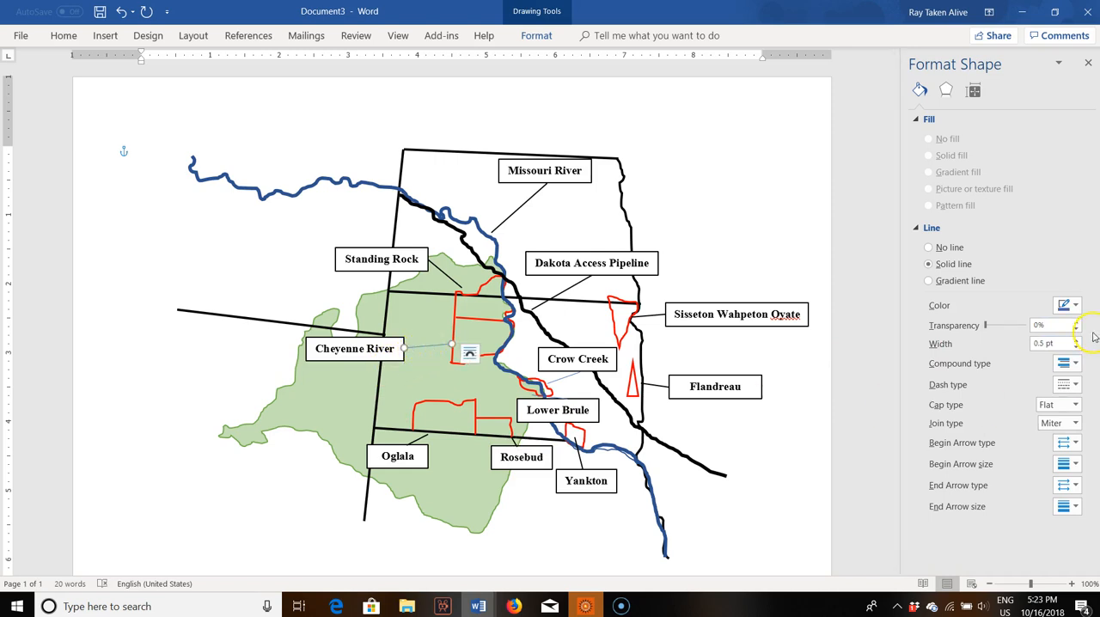
{"action": "left_click", "coordinate": [1069, 305]}
{"action": "left_click", "coordinate": [1003, 337]}
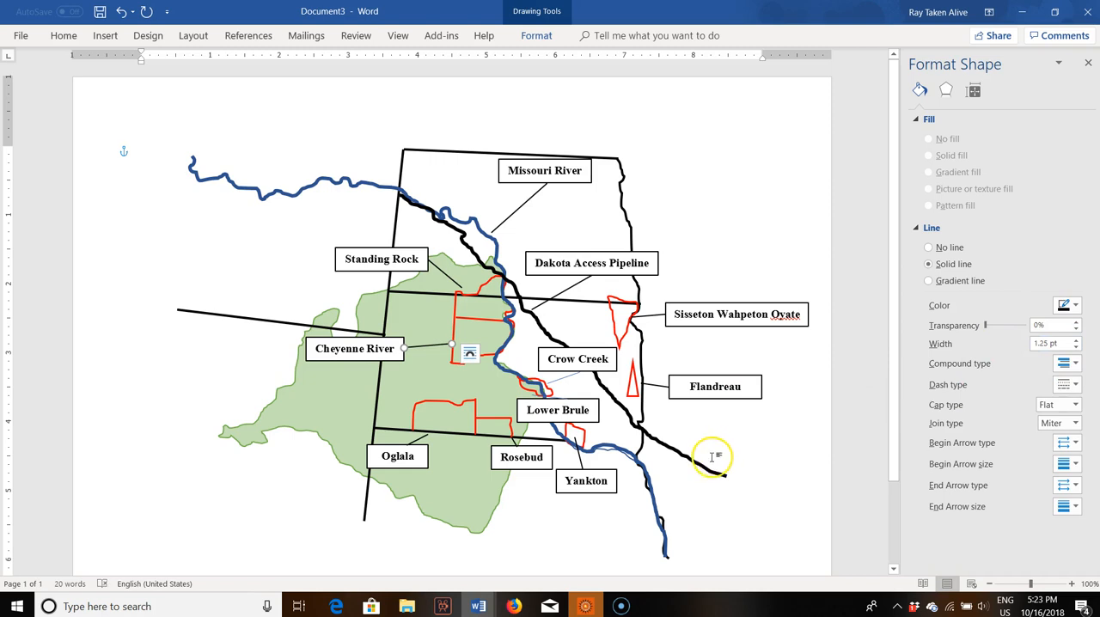
{"action": "left_click", "coordinate": [559, 378]}
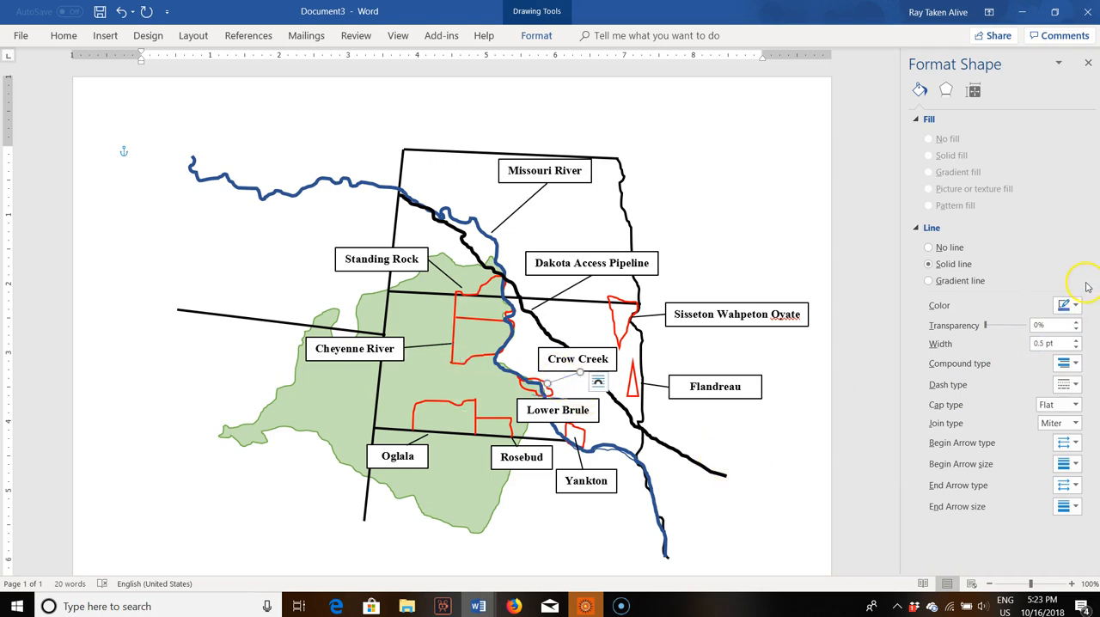
{"action": "left_click", "coordinate": [1070, 309]}
{"action": "left_click", "coordinate": [1005, 336]}
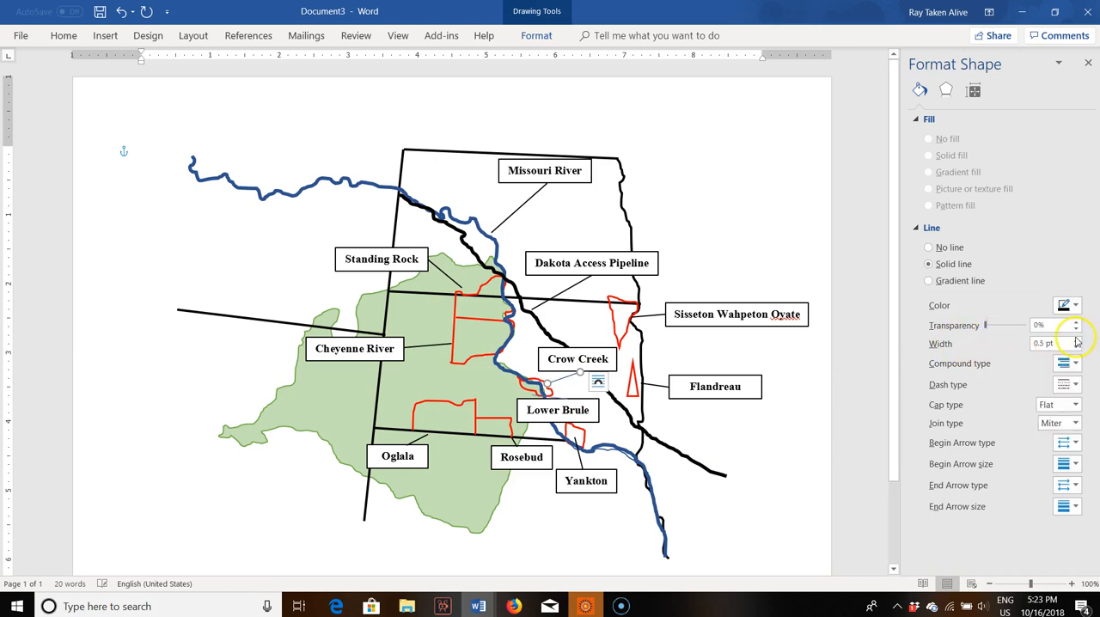
Step: Make the "Lower Brule" leader line black and 1.25 pt wide
{"action": "left_click", "coordinate": [549, 398]}
{"action": "left_click", "coordinate": [1069, 306]}
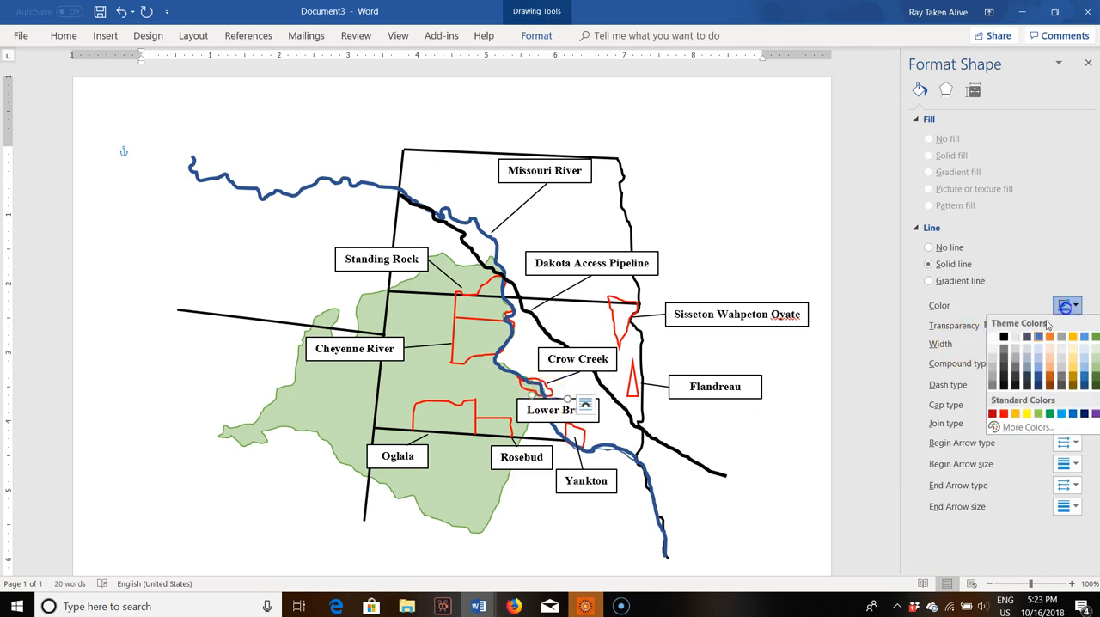
{"action": "left_click", "coordinate": [1005, 337]}
{"action": "left_click", "coordinate": [1076, 340]}
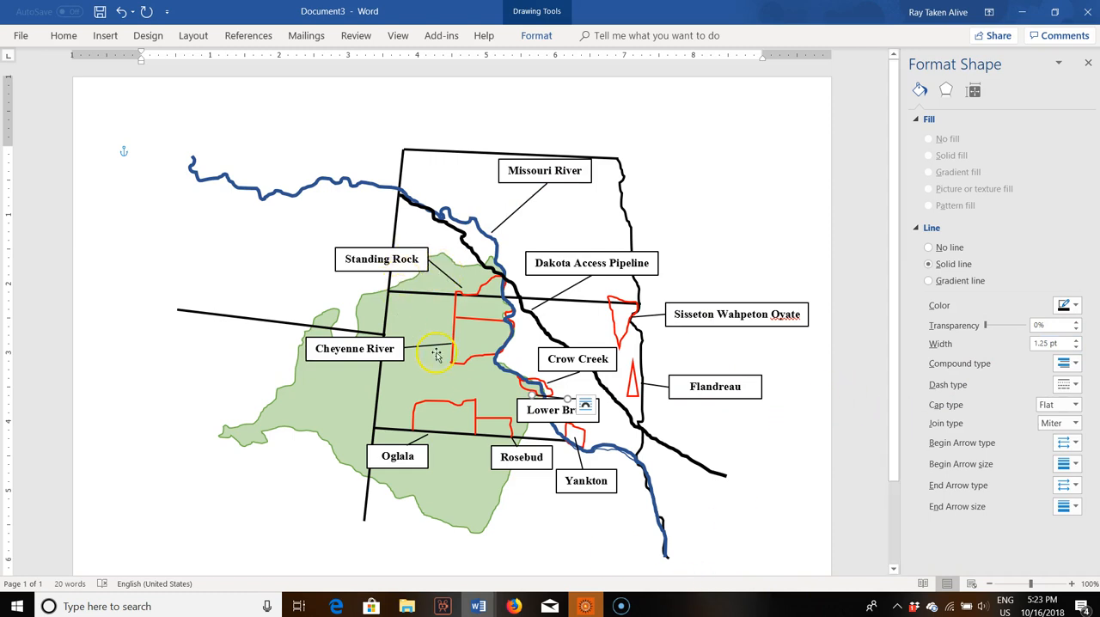
Step: Insert a text box over the green area, just below the "Cheyenne River" box, and enter "Great Sioux Nation"
{"action": "left_click", "coordinate": [402, 386]}
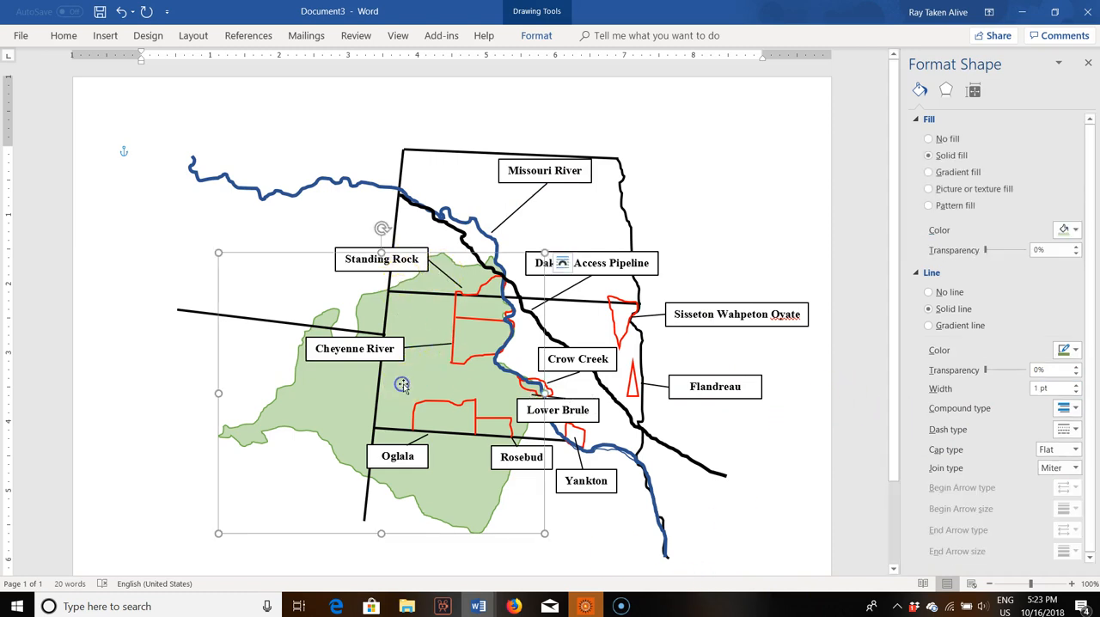
{"action": "left_click", "coordinate": [104, 35]}
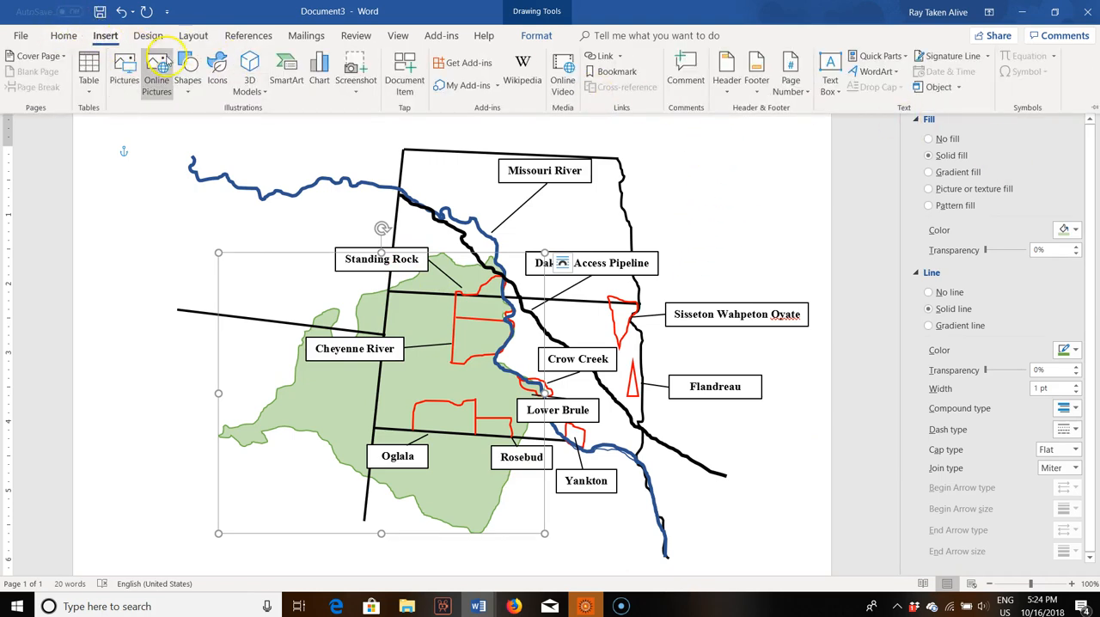
{"action": "left_click", "coordinate": [187, 82]}
{"action": "left_click", "coordinate": [181, 125]}
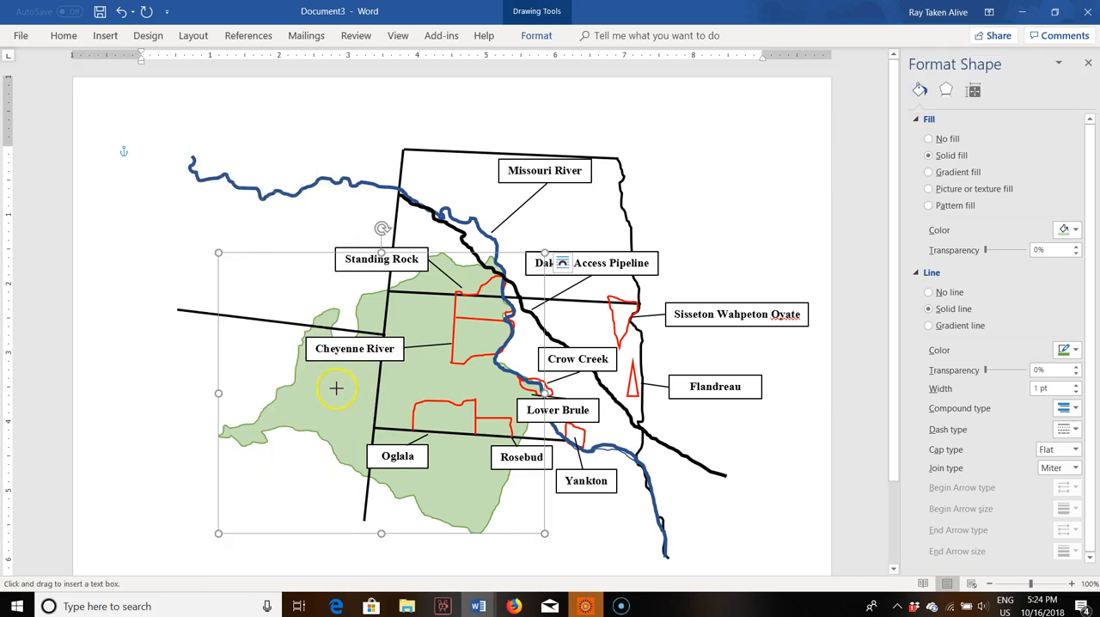
{"action": "left_click_drag", "start_coordinate": [343, 367], "coordinate": [483, 390]}
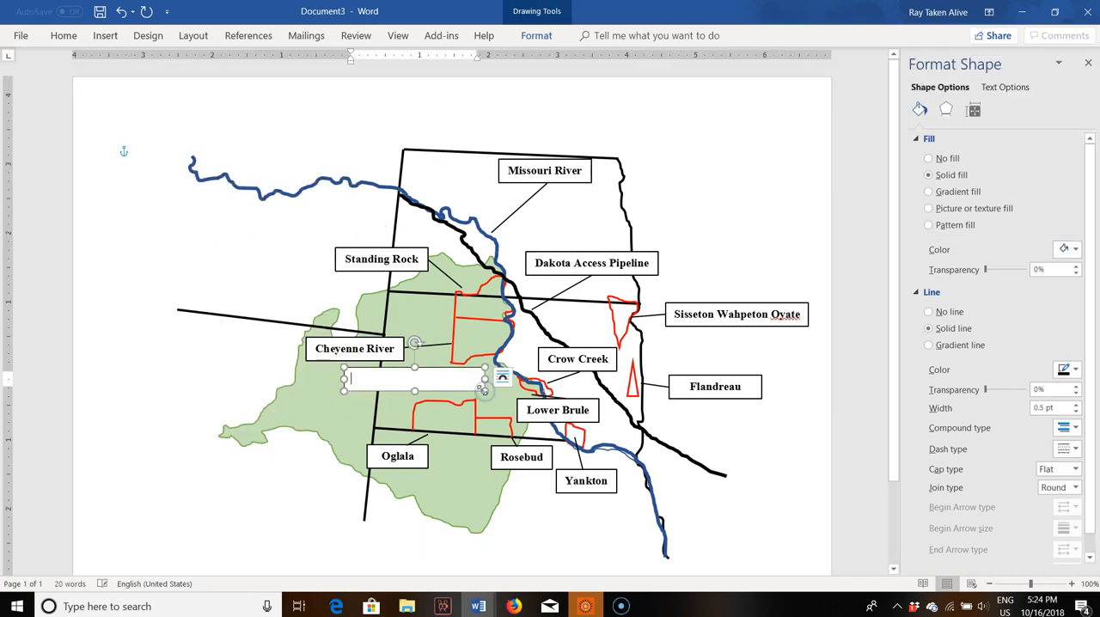
{"action": "type", "text": "Great Sioux Nation"}
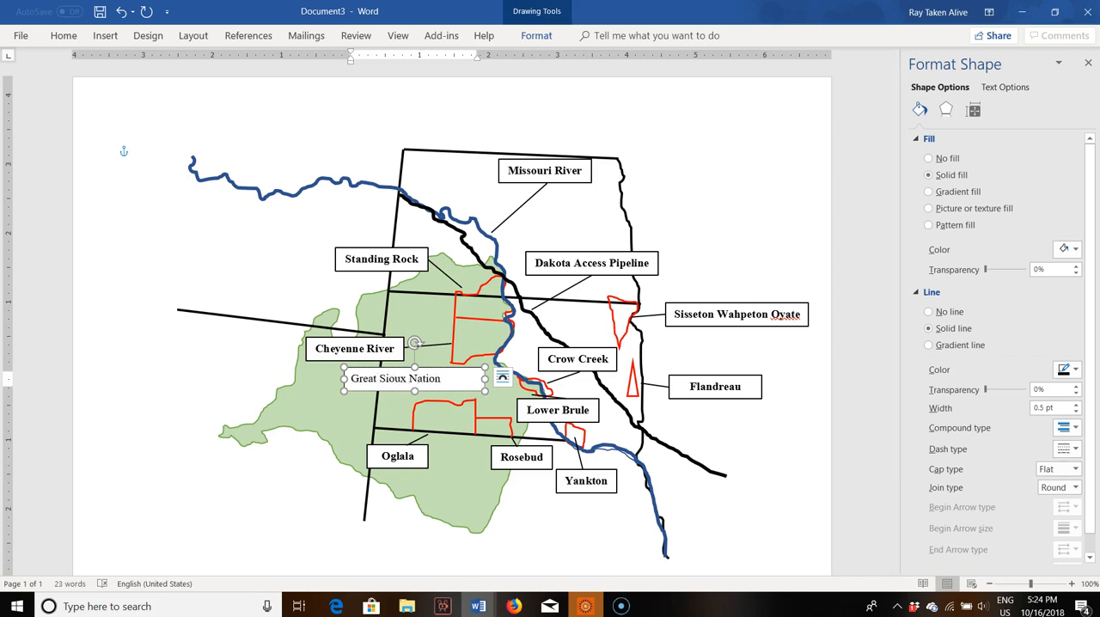
Step: Bold the "Great Sioux Nation" text and enlarge its font by three size increments
{"action": "left_click_drag", "start_coordinate": [454, 378], "coordinate": [365, 373]}
{"action": "key", "text": "ctrl+b"}
{"action": "key", "text": "ctrl+bracketright"}
{"action": "key", "text": "ctrl+bracketright"}
{"action": "key", "text": "ctrl+bracketright"}
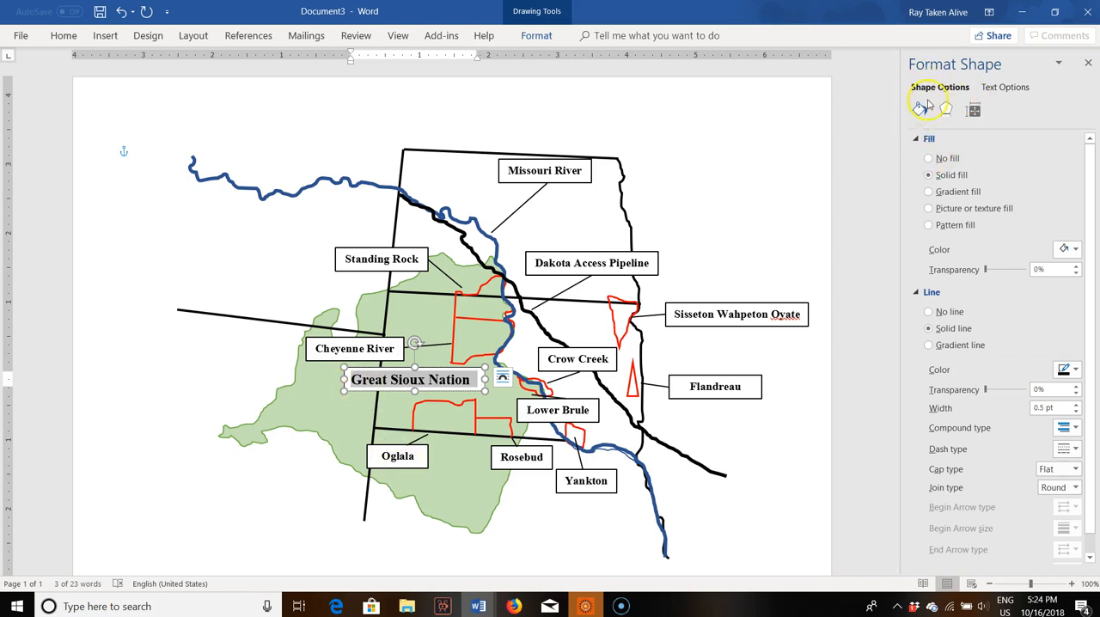
Step: Remove the fill and the outline from the "Great Sioux Nation" text box
{"action": "left_click", "coordinate": [928, 158]}
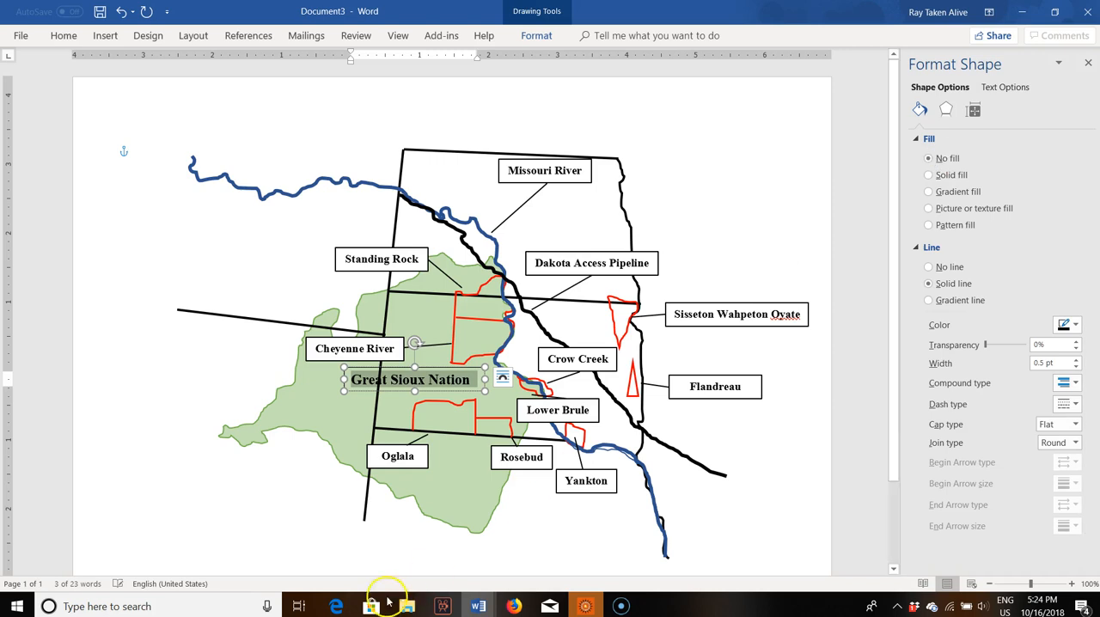
{"action": "left_click", "coordinate": [120, 416]}
{"action": "left_click", "coordinate": [778, 466]}
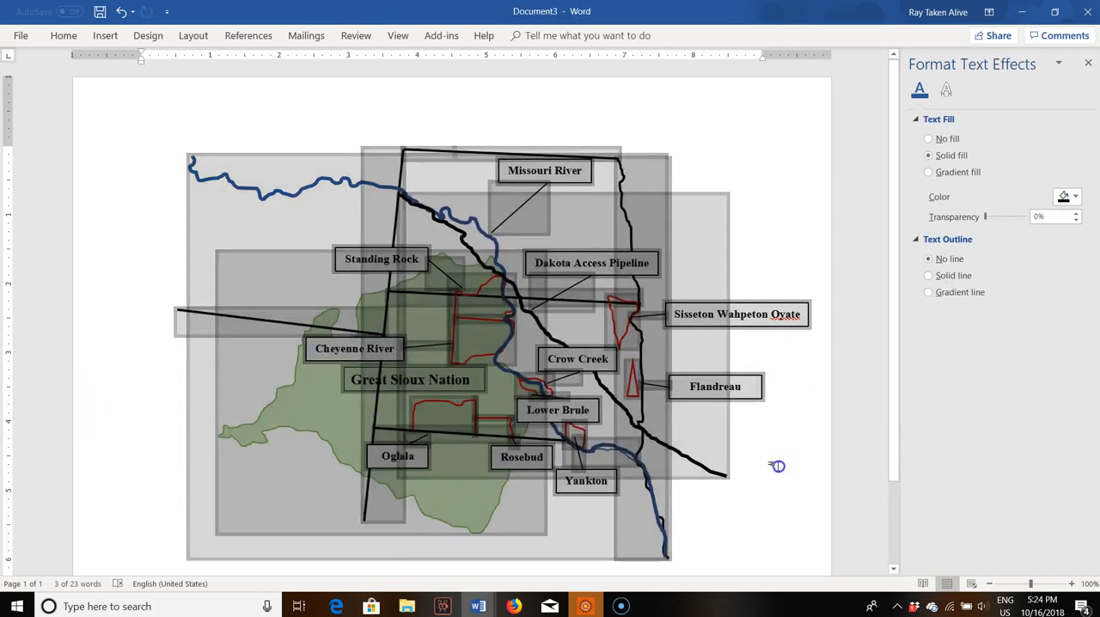
{"action": "left_click", "coordinate": [484, 390]}
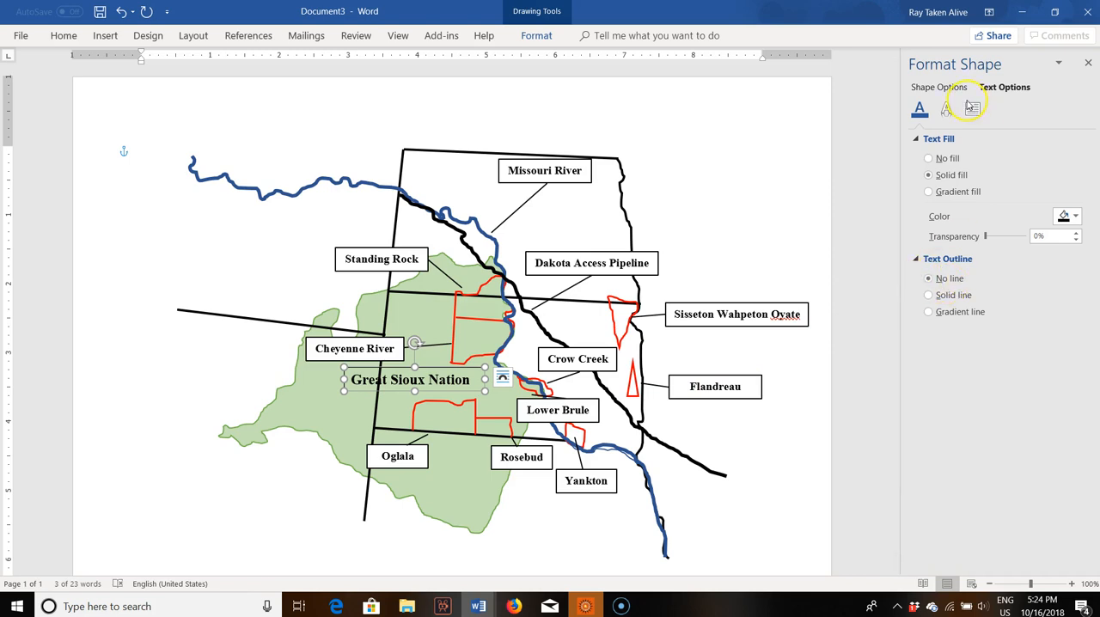
{"action": "left_click", "coordinate": [934, 88]}
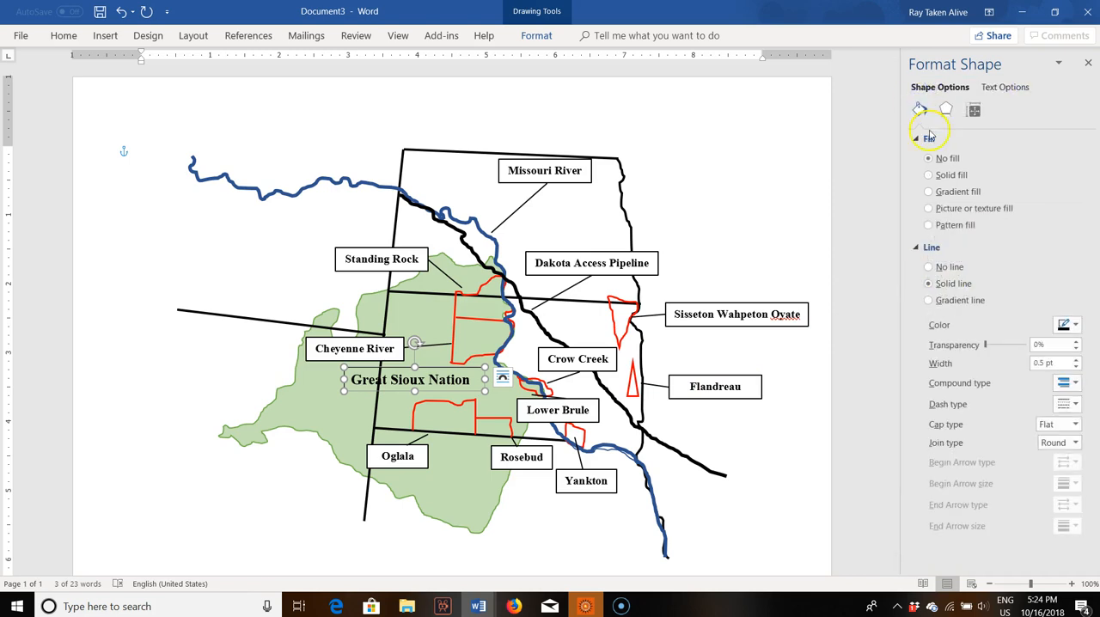
{"action": "left_click", "coordinate": [933, 266]}
{"action": "left_click", "coordinate": [109, 410]}
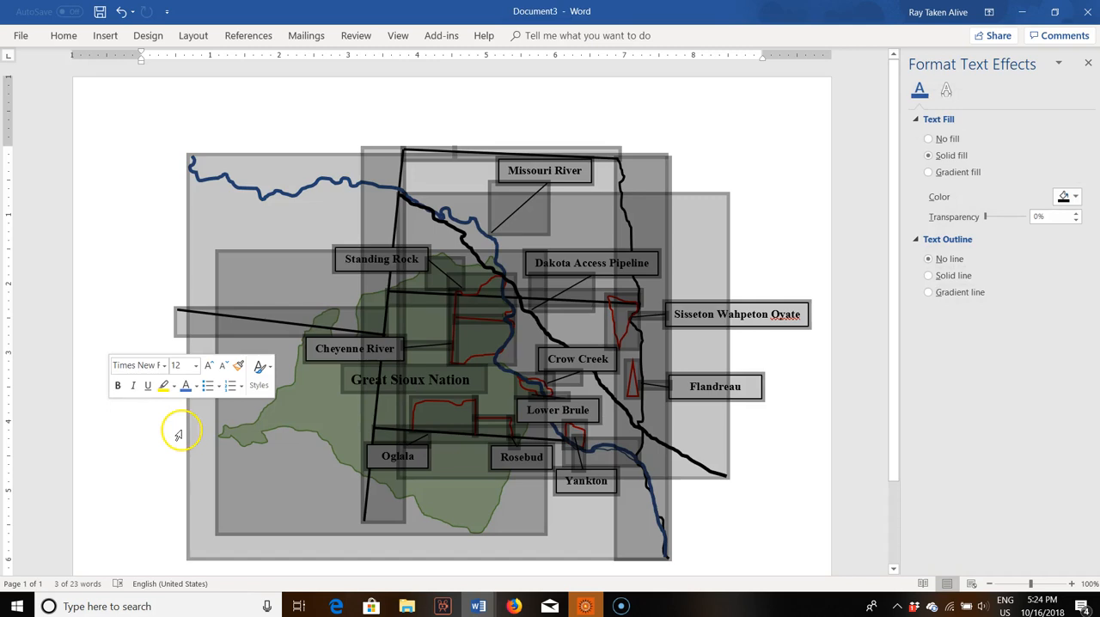
Step: Move the "Great Sioux Nation" title slightly left and down within the green area
{"action": "left_click", "coordinate": [764, 133]}
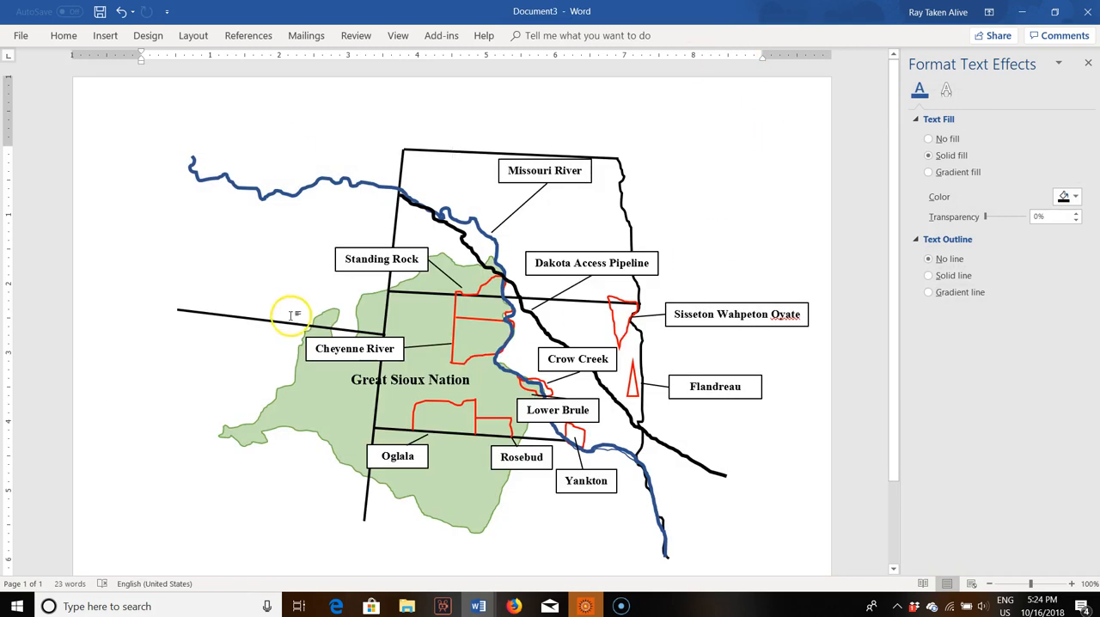
{"action": "left_click", "coordinate": [409, 375]}
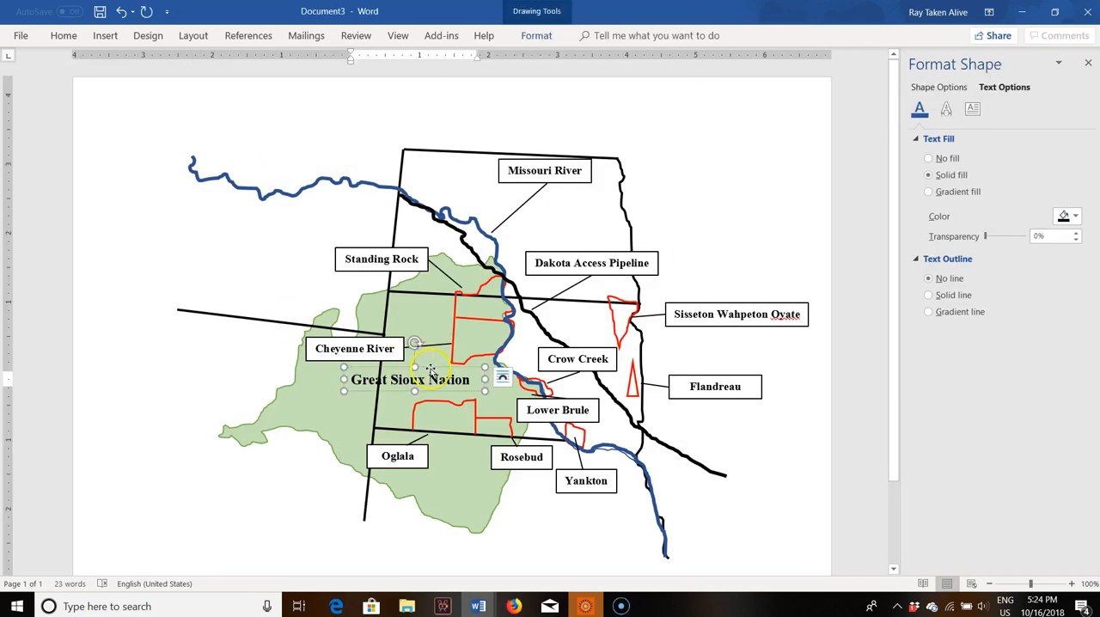
{"action": "left_click_drag", "start_coordinate": [426, 367], "coordinate": [337, 384]}
Step: Change the "Great Sioux Nation" text color to the darkest green theme shade
{"action": "left_click", "coordinate": [439, 396]}
{"action": "left_click", "coordinate": [1073, 218]}
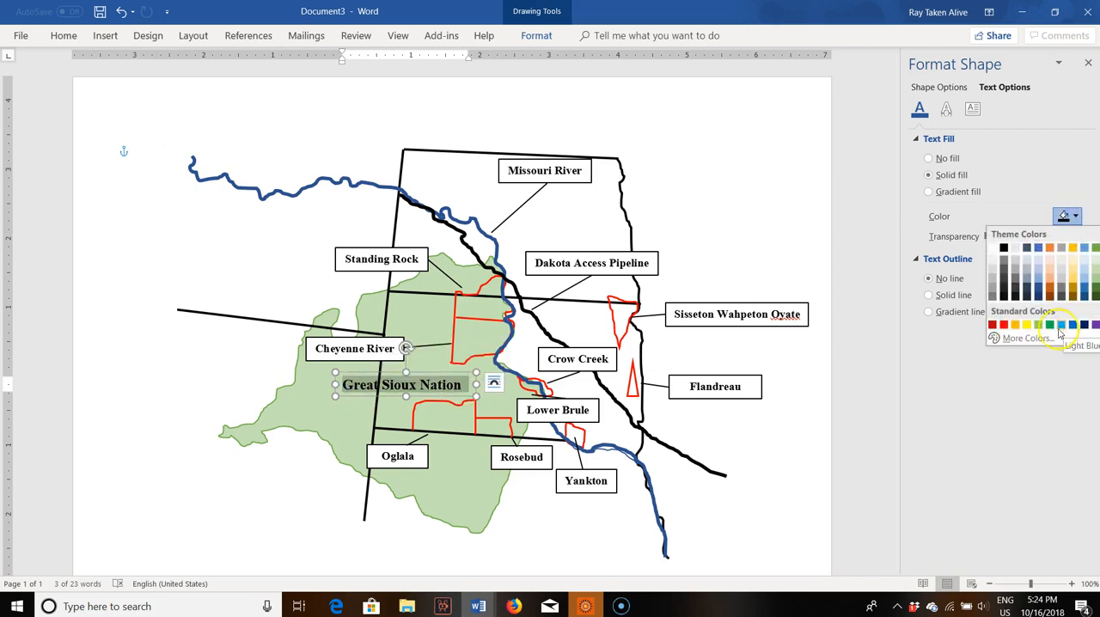
{"action": "left_click", "coordinate": [1097, 296]}
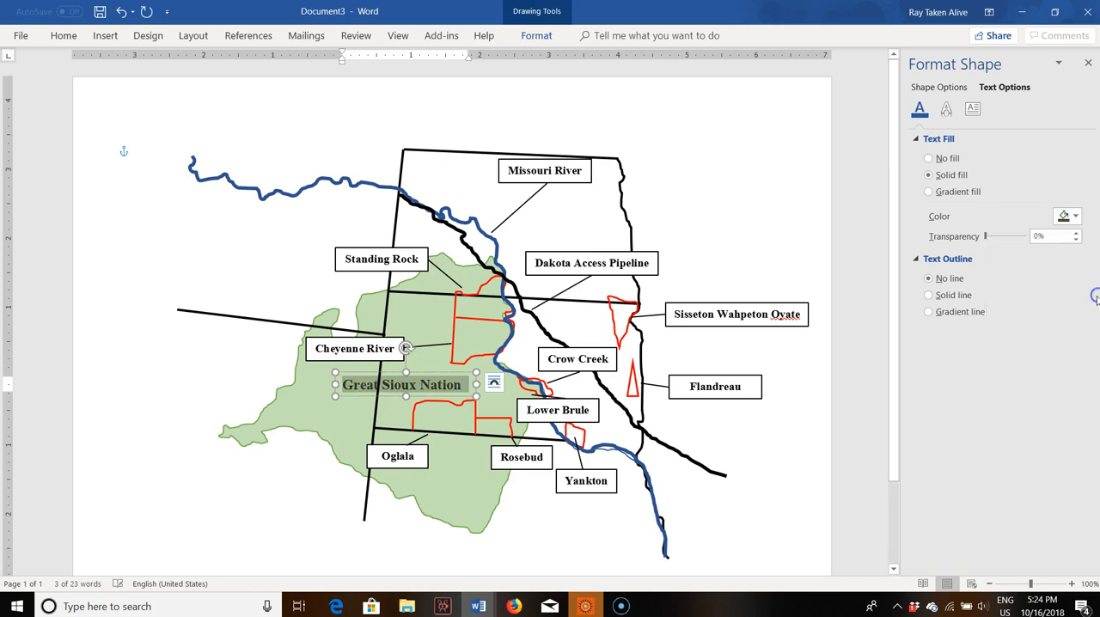
{"action": "left_click", "coordinate": [212, 351]}
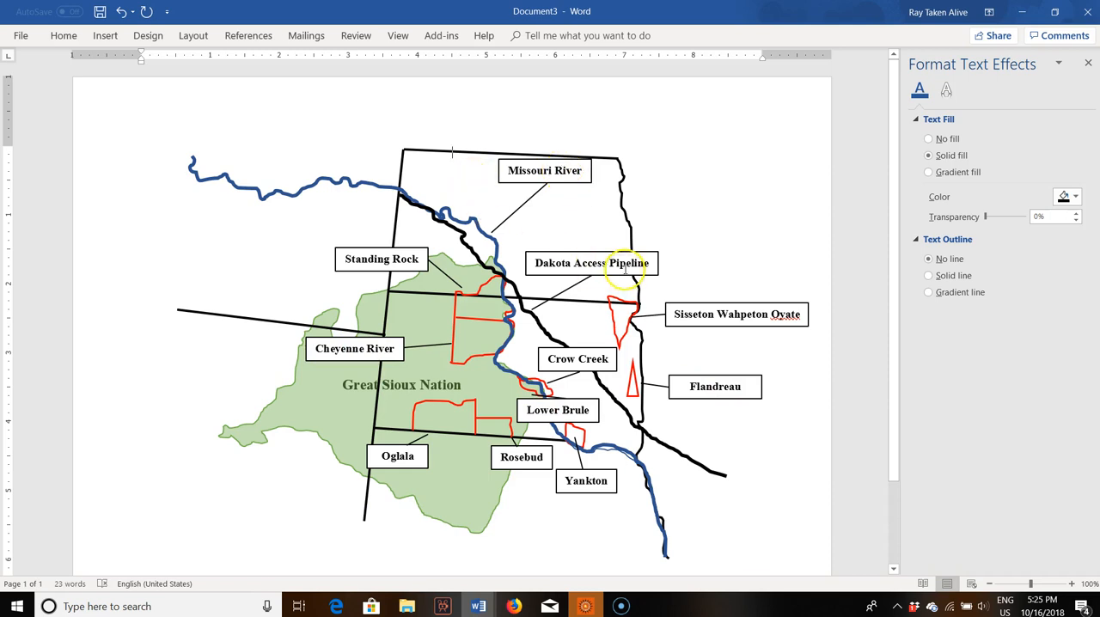
Step: Insert a large text box for a legend in the blank area below and left of the green area
{"action": "scroll", "coordinate": [329, 508], "scroll_direction": "down", "scroll_amount": 3}
{"action": "scroll", "coordinate": [341, 506], "scroll_direction": "up", "scroll_amount": 3}
{"action": "scroll", "coordinate": [145, 427], "scroll_direction": "down", "scroll_amount": 2}
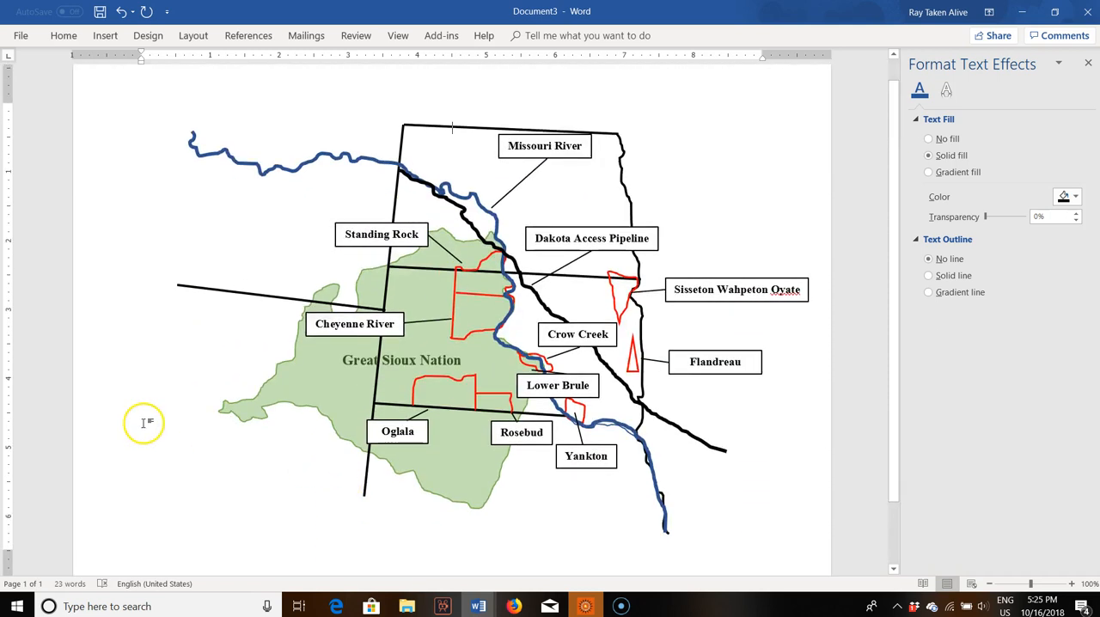
{"action": "left_click", "coordinate": [105, 36]}
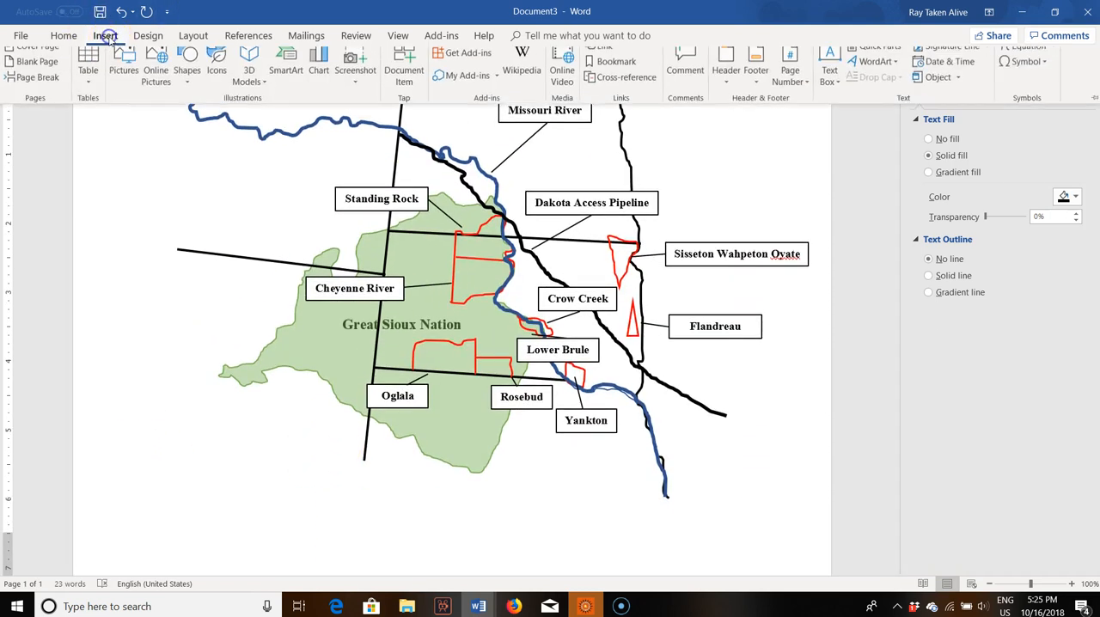
{"action": "left_click", "coordinate": [187, 70]}
{"action": "left_click", "coordinate": [181, 126]}
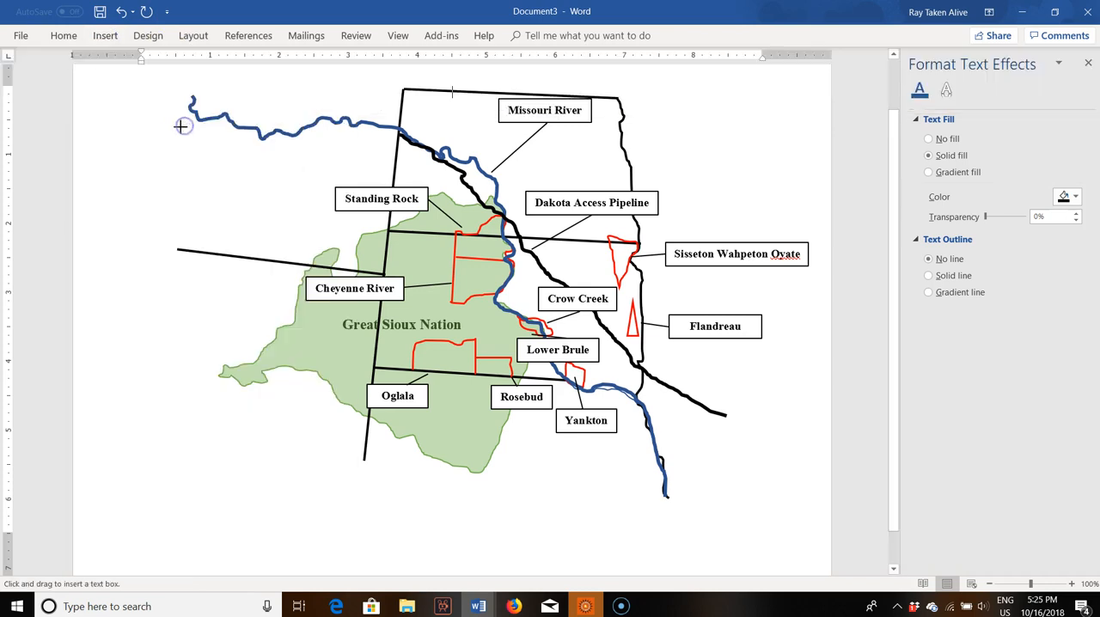
{"action": "left_click_drag", "start_coordinate": [96, 444], "coordinate": [341, 549]}
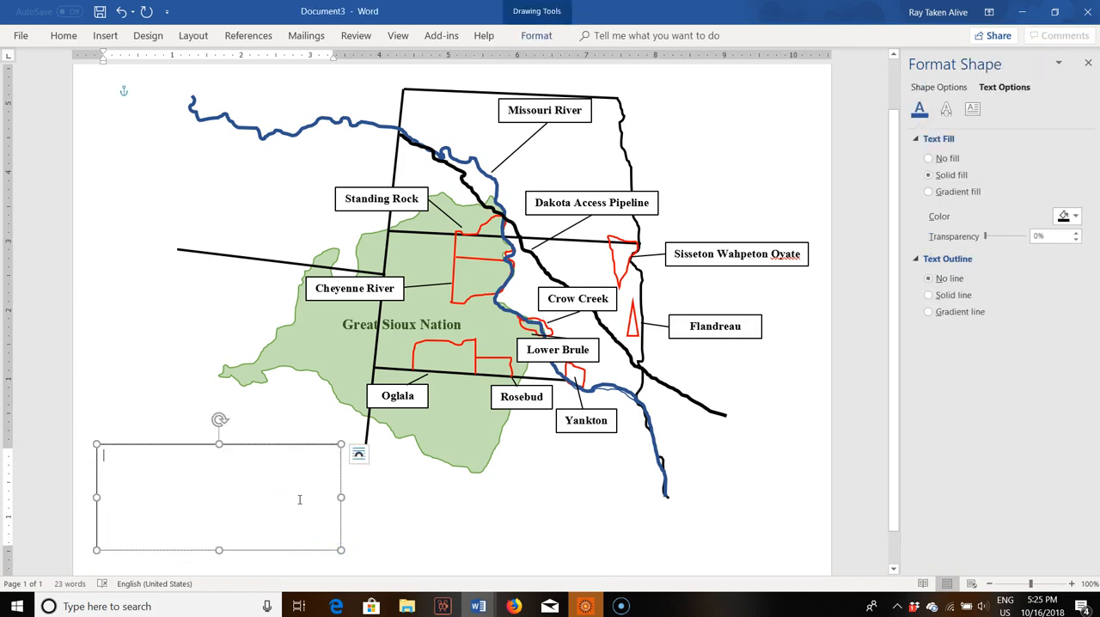
Step: Enter the first legend line, "Green- Great Sioux Nation established in the 1851 Fort Laramie Treaty"
{"action": "type", "text": "Gre"}
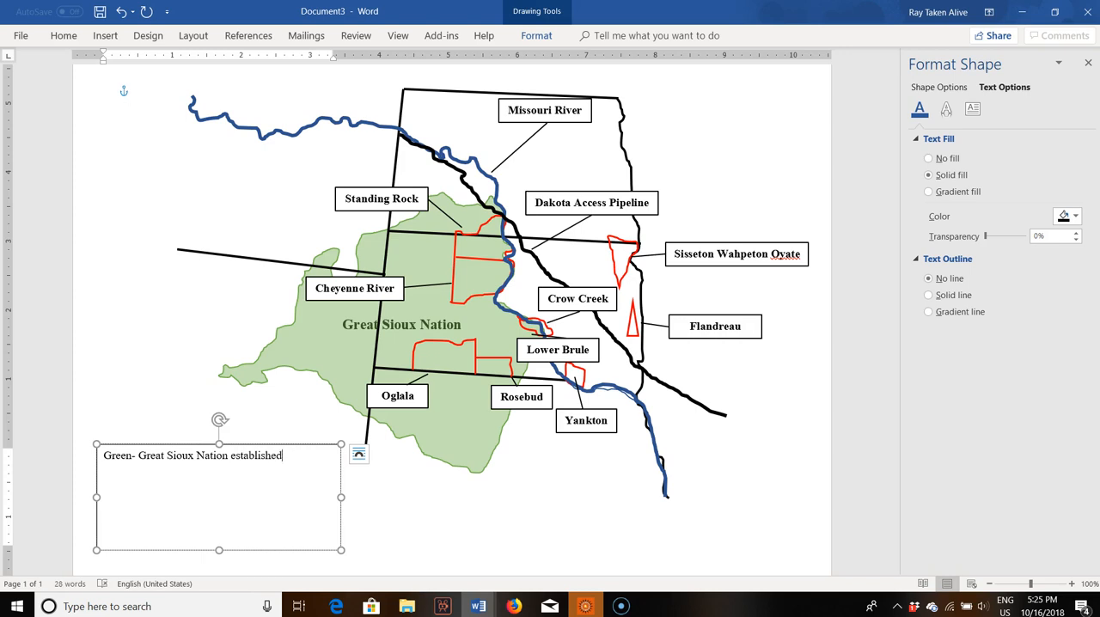
{"action": "type", "text": "851 Fort Laramie Treaty"}
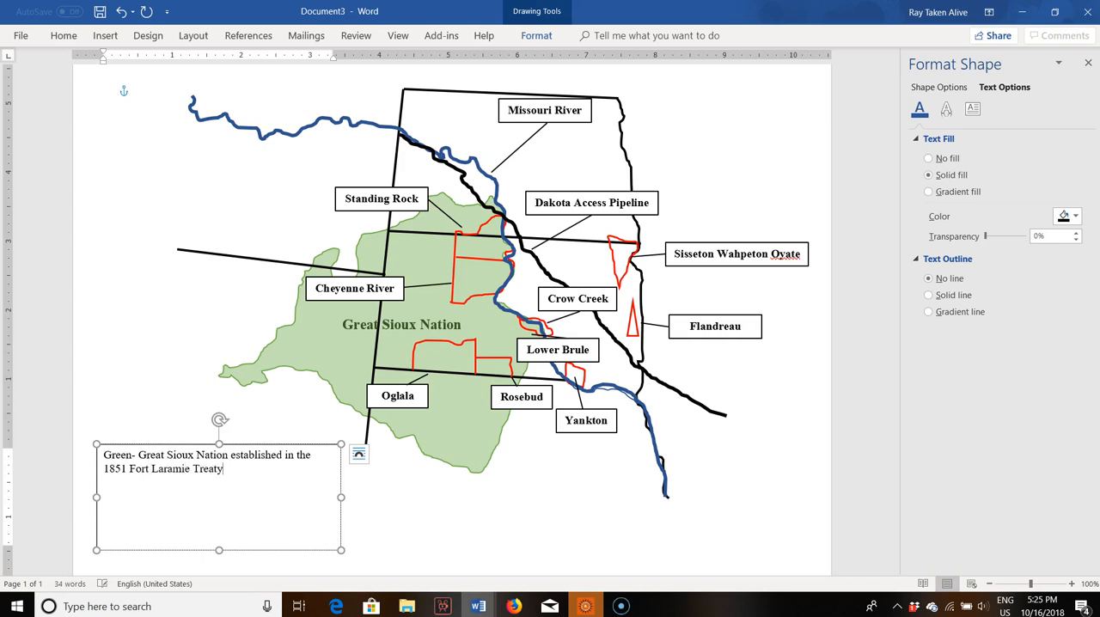
{"action": "key", "text": "Return"}
Step: Add the legend line "Red- Reservations established after the 1889 land grab" below the green entry
{"action": "type", "text": "Red- Reservation"}
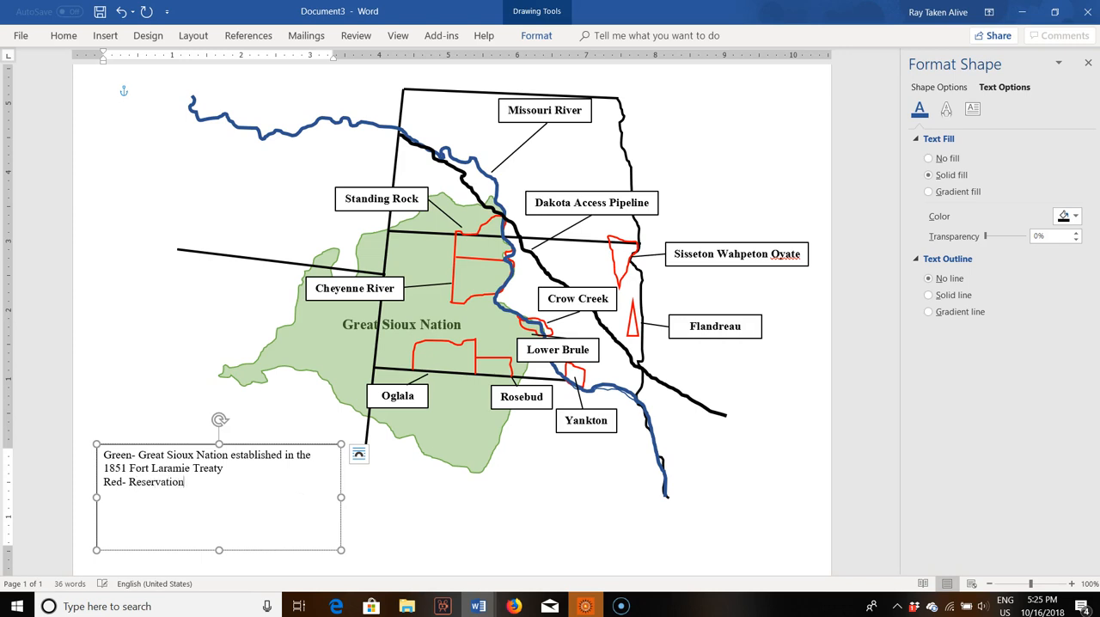
{"action": "type", "text": "s established after the 1889 land grab"}
{"action": "key", "text": "Return"}
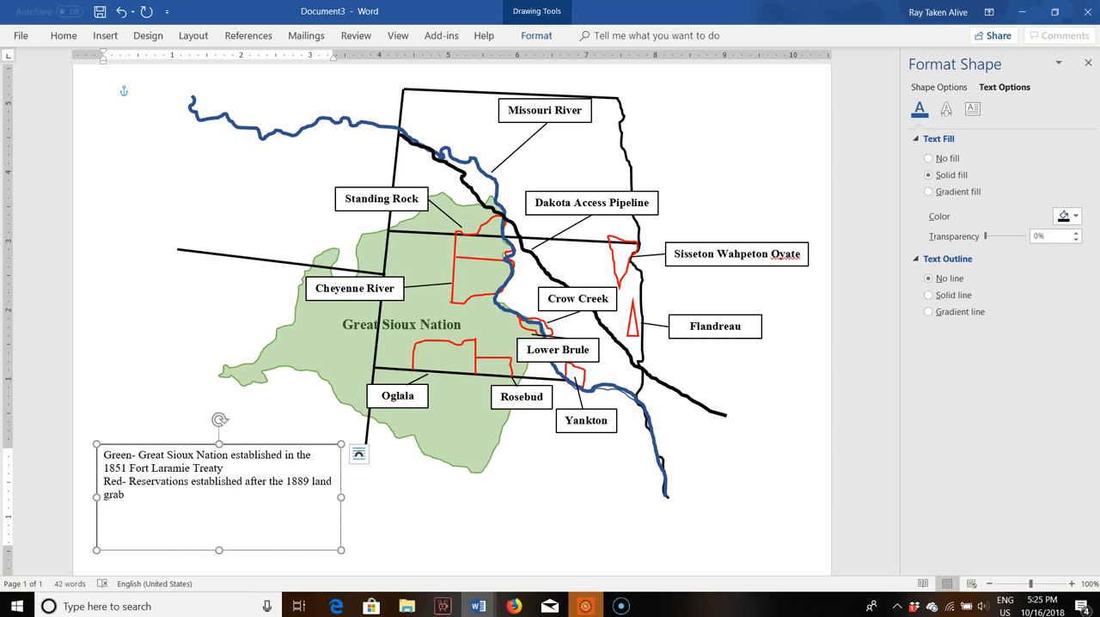
{"action": "left_click", "coordinate": [300, 498]}
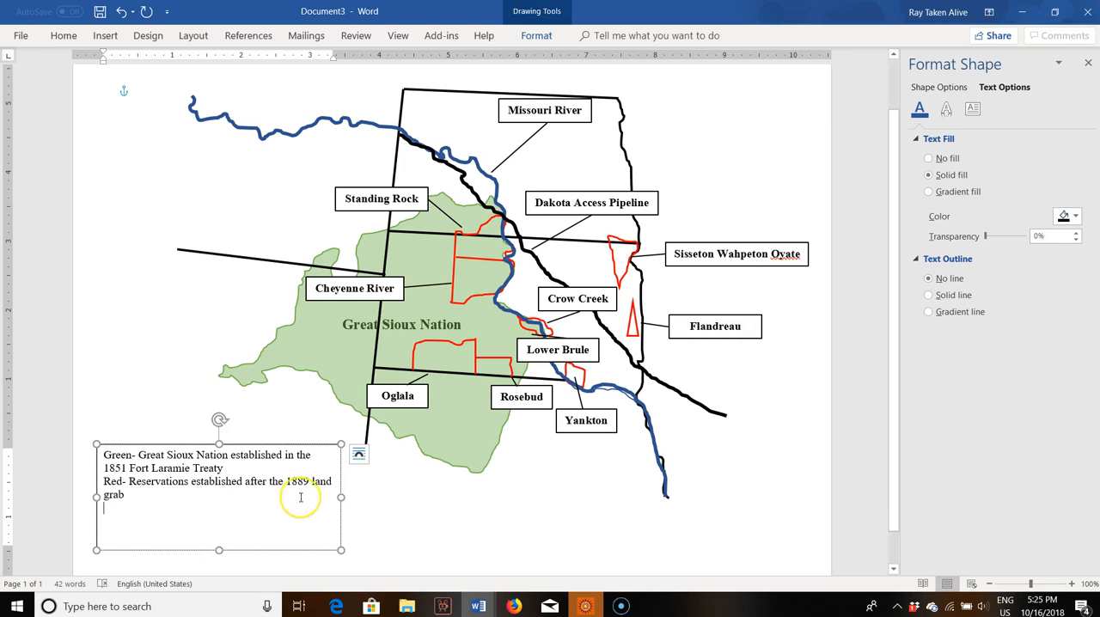
Step: Add the legend lines "Blue- Missouri River" and "Black- Dakota Access Pipeline" below the red entry
{"action": "type", "text": "Blue- Mi"}
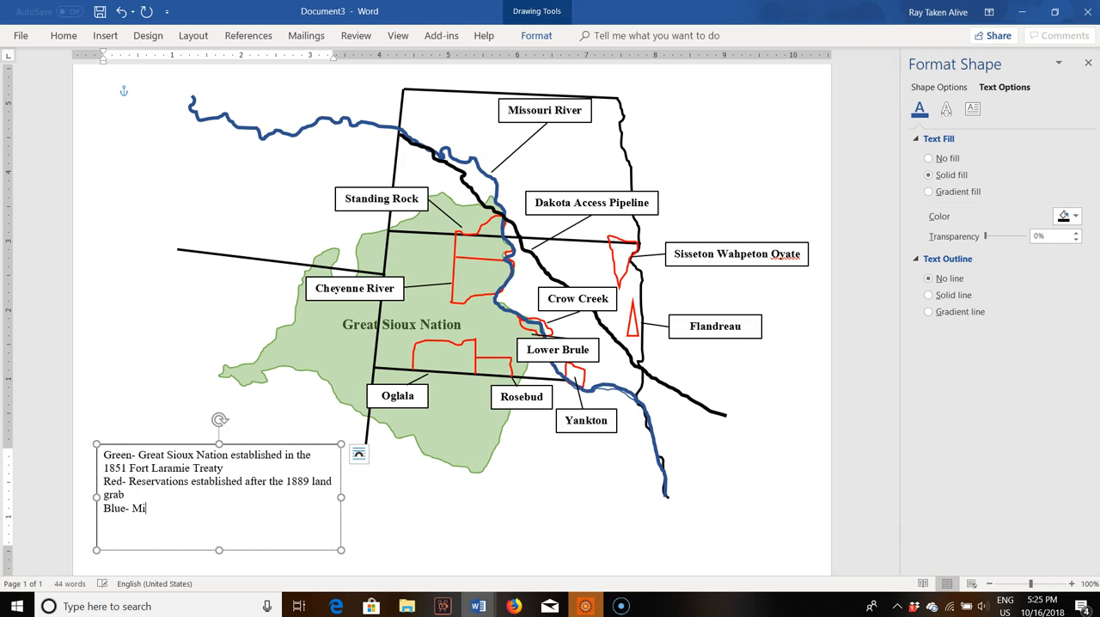
{"action": "type", "text": "ssour R iver"}
{"action": "key", "text": "Return"}
{"action": "type", "text": "Black-"}
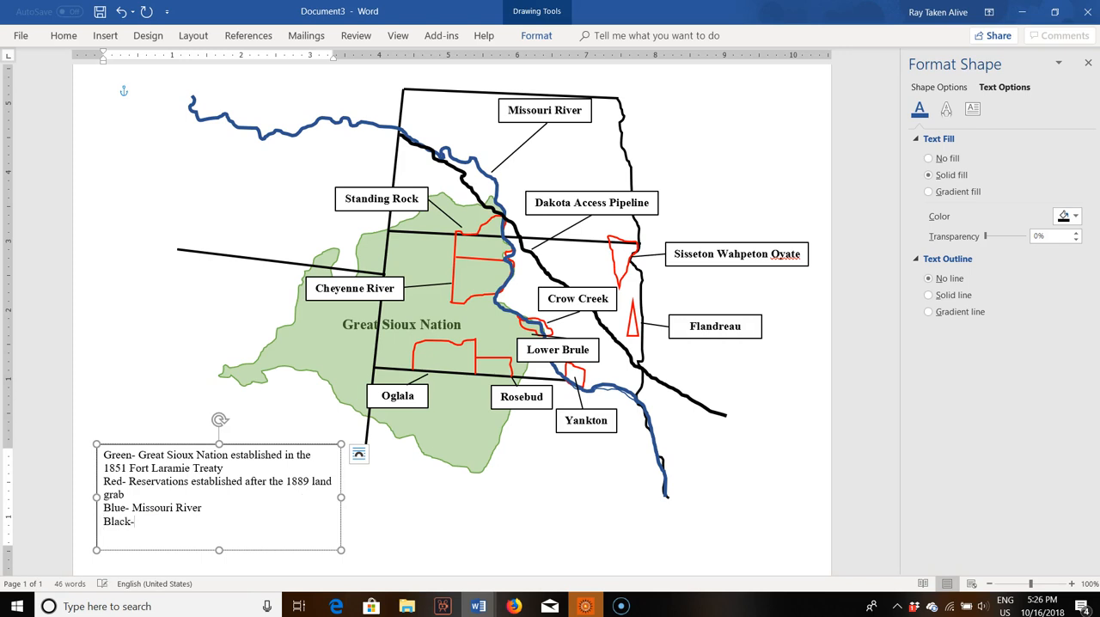
{"action": "type", "text": " Dakota Access Pipeline"}
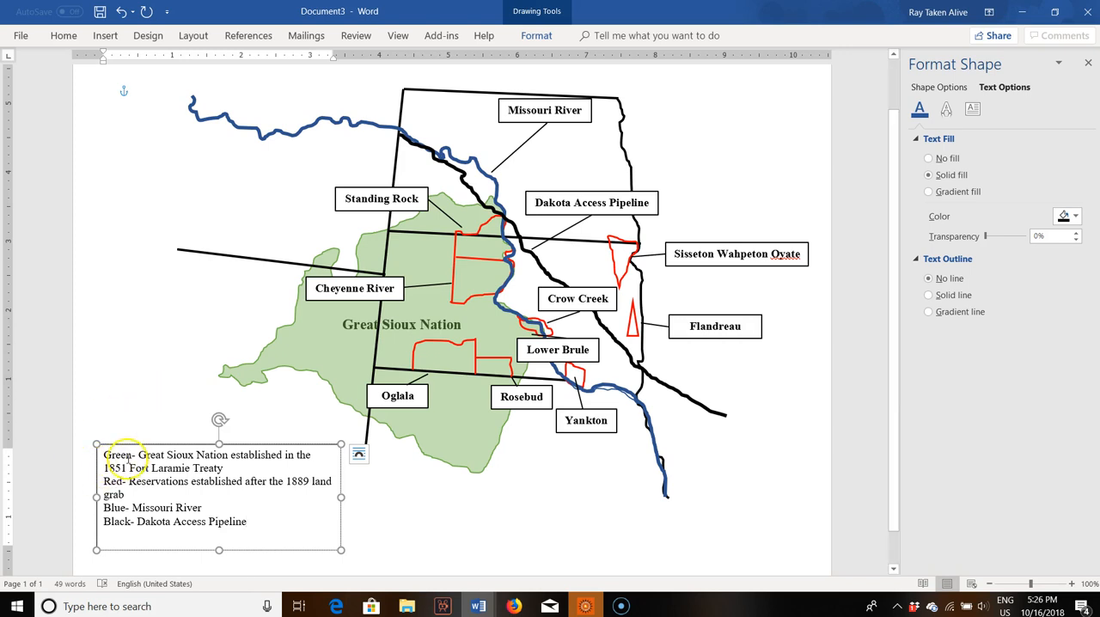
Step: Color the legend word "Green" in theme green and the word "Red" in standard red
{"action": "left_click_drag", "start_coordinate": [134, 455], "coordinate": [97, 454]}
{"action": "left_click", "coordinate": [176, 432]}
{"action": "left_click", "coordinate": [184, 433]}
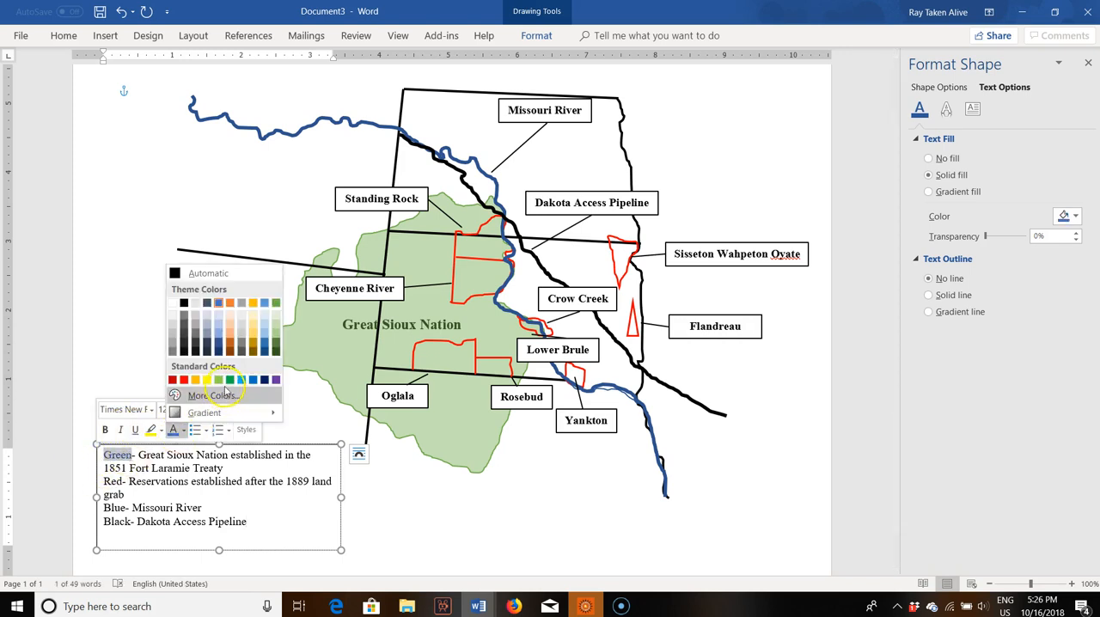
{"action": "left_click", "coordinate": [275, 302]}
{"action": "left_click_drag", "start_coordinate": [125, 482], "coordinate": [101, 487]}
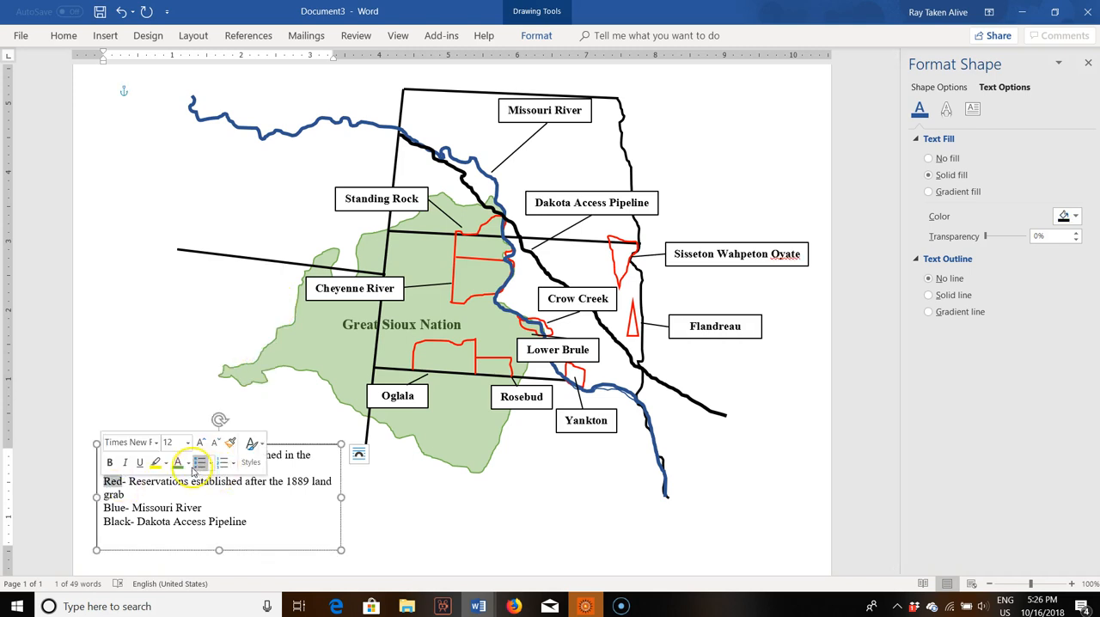
{"action": "left_click", "coordinate": [186, 463]}
{"action": "left_click", "coordinate": [188, 413]}
Step: Color the legend word "Blue" in the theme blue
{"action": "left_click_drag", "start_coordinate": [126, 508], "coordinate": [102, 508]}
{"action": "left_click", "coordinate": [188, 486]}
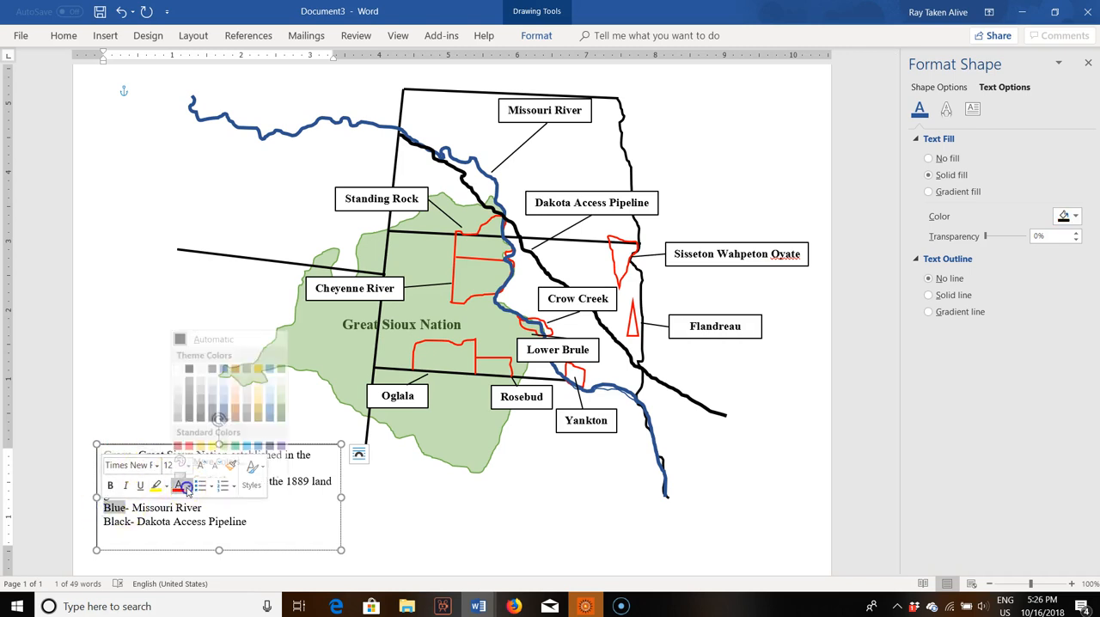
{"action": "left_click", "coordinate": [223, 360]}
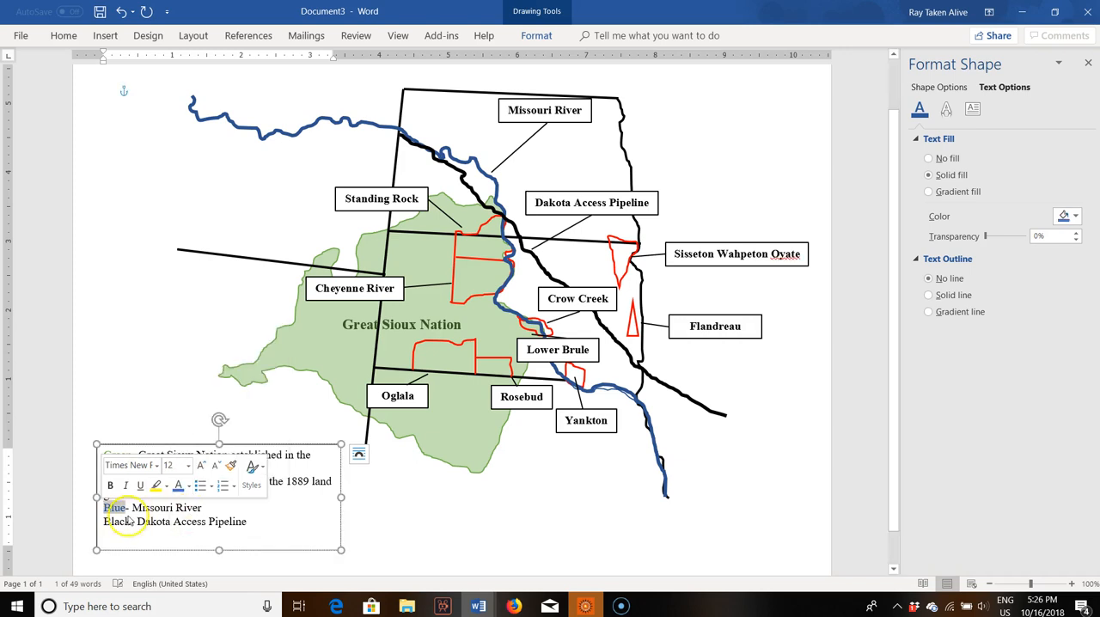
{"action": "key", "text": "End"}
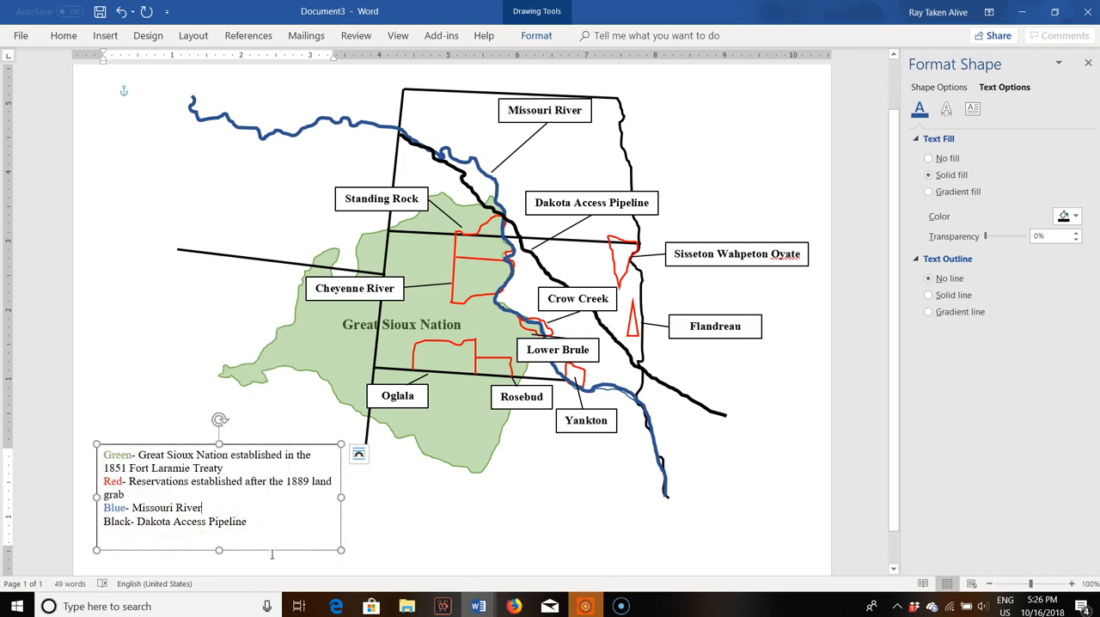
Step: Bold the color words "Green-", "Red-", "Blue-" and "Black-" at the start of the legend entries
{"action": "left_click_drag", "start_coordinate": [130, 530], "coordinate": [103, 455]}
{"action": "key", "text": "ctrl+b"}
{"action": "key", "text": "ctrl+b"}
{"action": "key", "text": "ctrl+b"}
{"action": "key", "text": "ctrl+b"}
{"action": "left_click", "coordinate": [526, 525]}
{"action": "scroll", "coordinate": [258, 352], "scroll_direction": "up", "scroll_amount": 2}
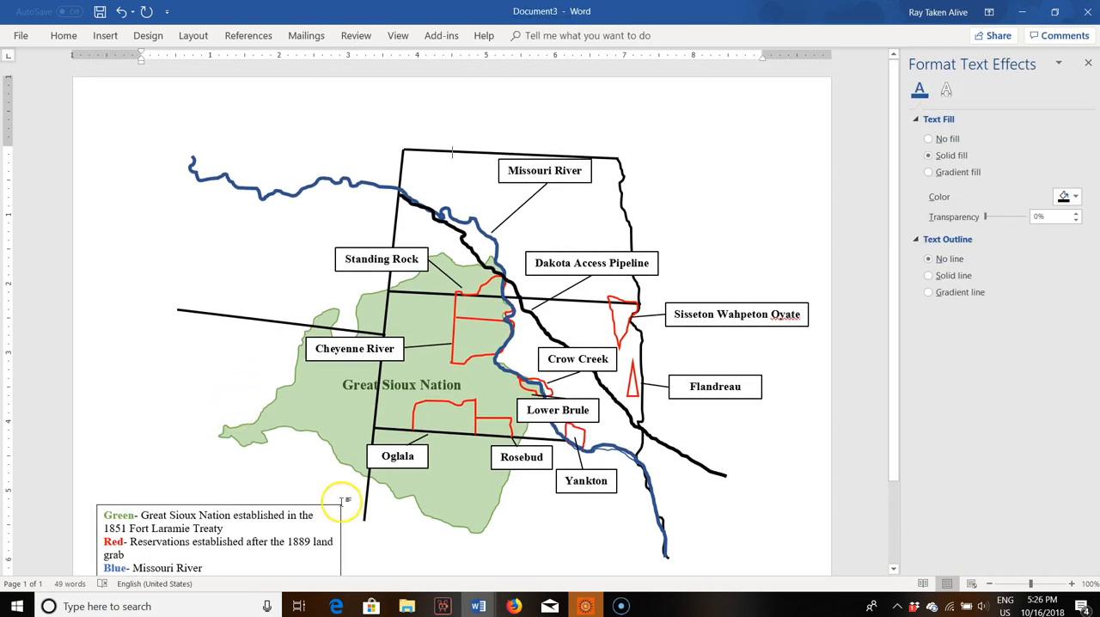
{"action": "scroll", "coordinate": [343, 502], "scroll_direction": "down", "scroll_amount": 1}
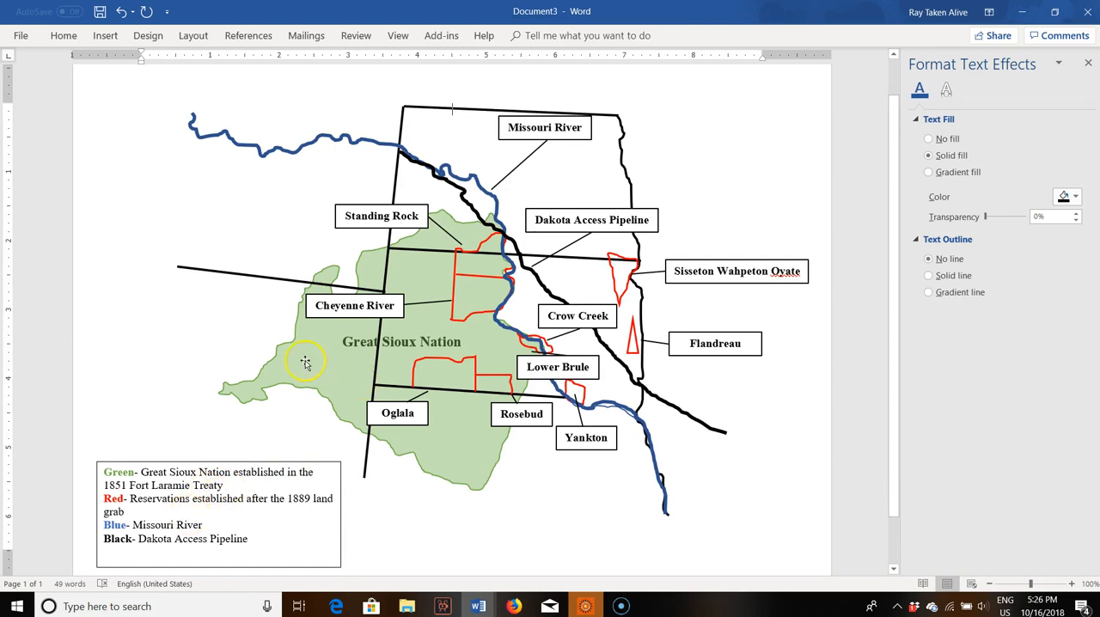
Step: Extend the legend's "Black- Dakota Access Pipeline" entry with "approved on January 2017"
{"action": "mouse_move", "coordinate": [366, 372]}
{"action": "left_mouse_down"}
{"action": "mouse_move", "coordinate": [387, 300]}
{"action": "mouse_move", "coordinate": [361, 319]}
{"action": "mouse_move", "coordinate": [376, 277]}
{"action": "mouse_move", "coordinate": [366, 369]}
{"action": "left_mouse_up"}
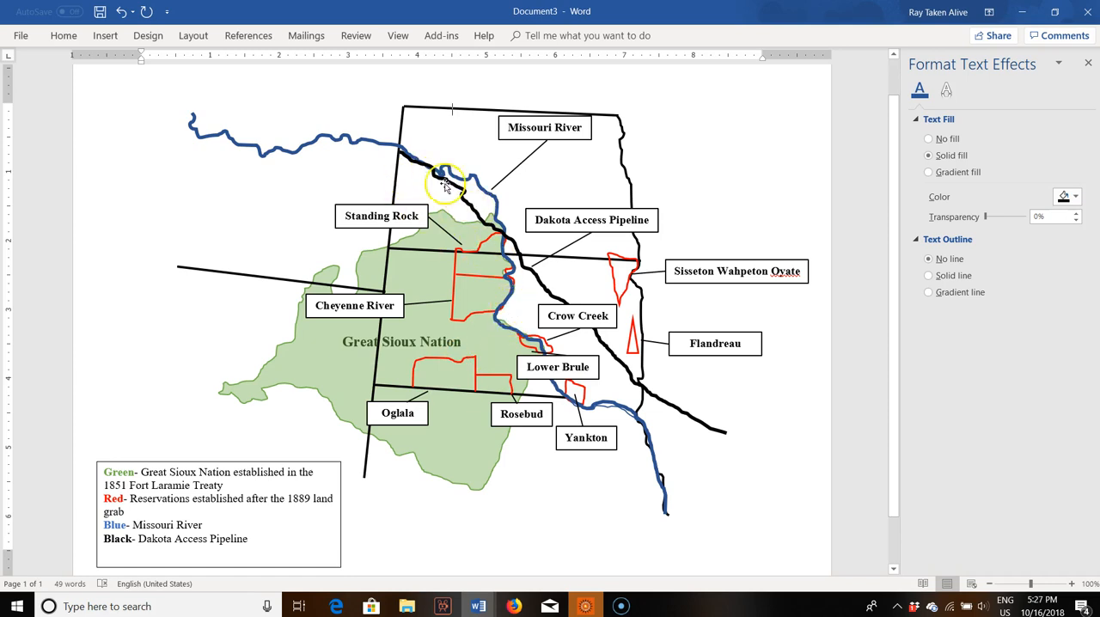
{"action": "left_click", "coordinate": [261, 539]}
{"action": "type", "text": "approved on "}
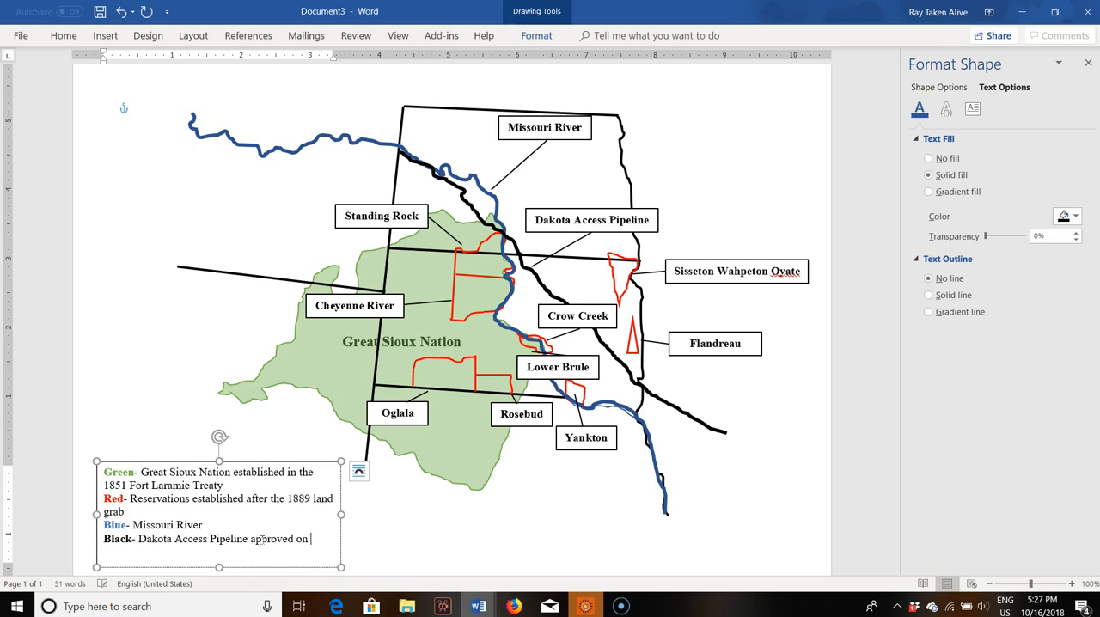
{"action": "type", "text": "January 2017"}
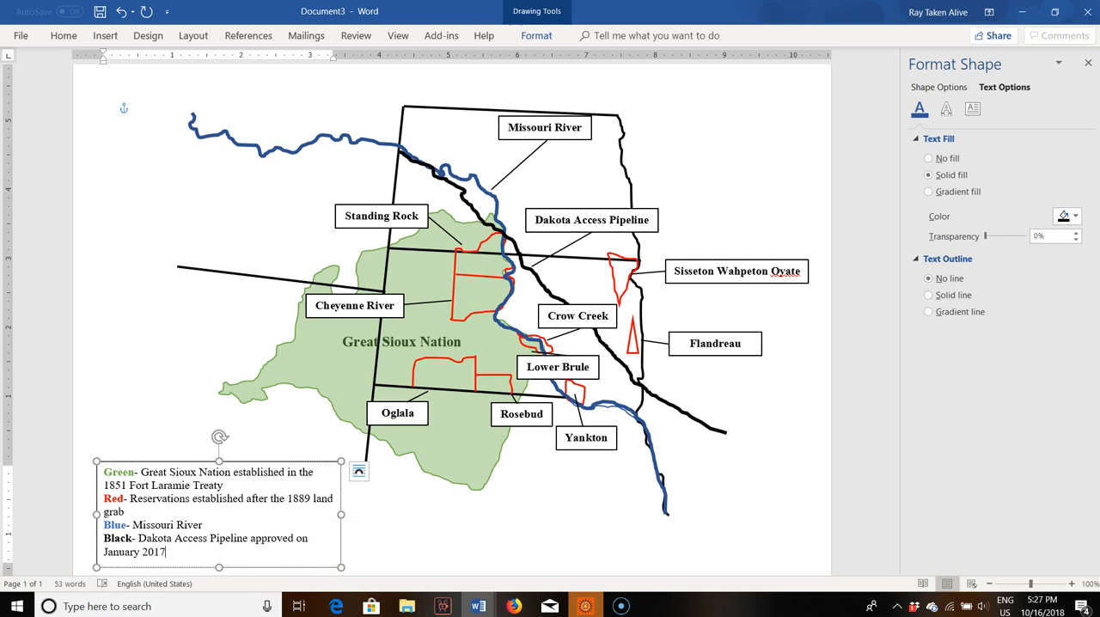
{"action": "scroll", "coordinate": [233, 428], "scroll_direction": "up", "scroll_amount": 1}
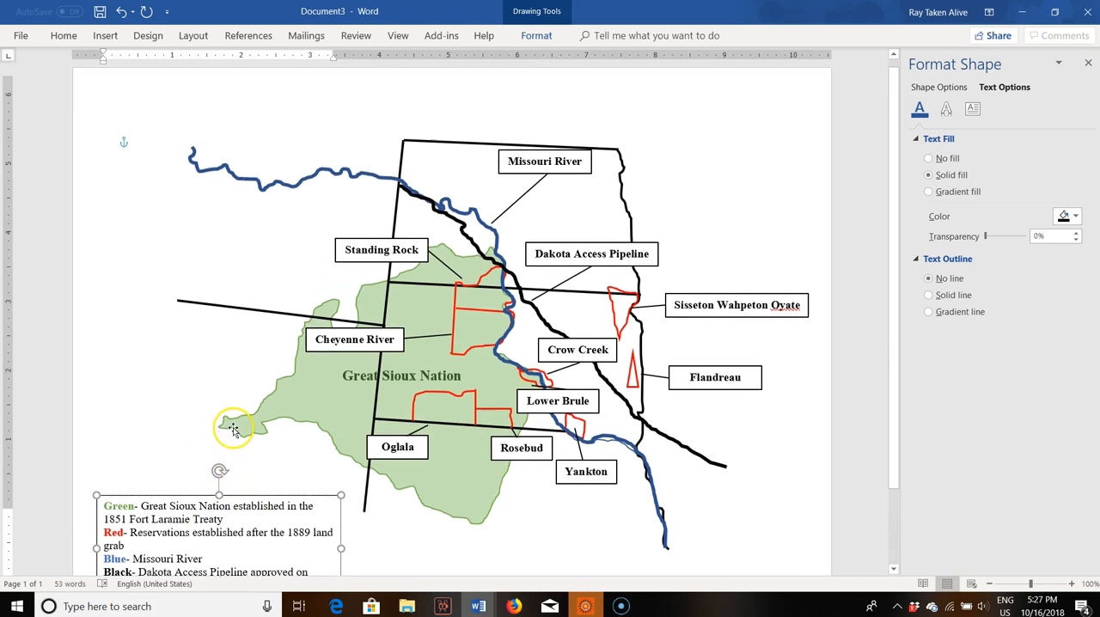
{"action": "scroll", "coordinate": [488, 323], "scroll_direction": "down", "scroll_amount": 1}
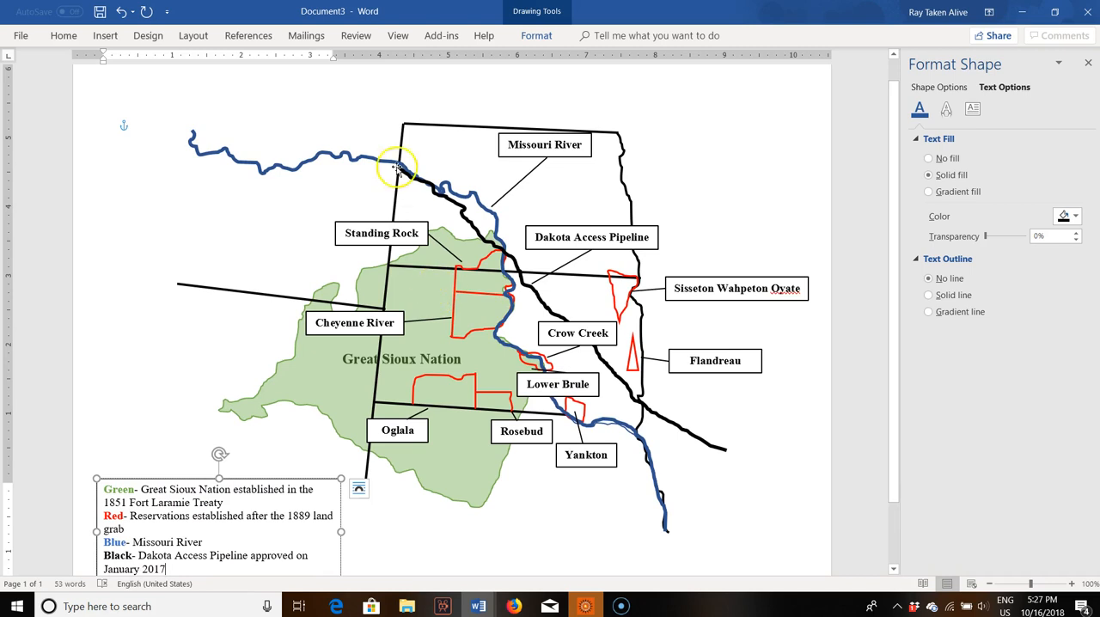
Step: Save the document in the Dropbox folder Comp 2, named "Dakota Access Map" followed by the author's name
{"action": "left_click", "coordinate": [21, 35]}
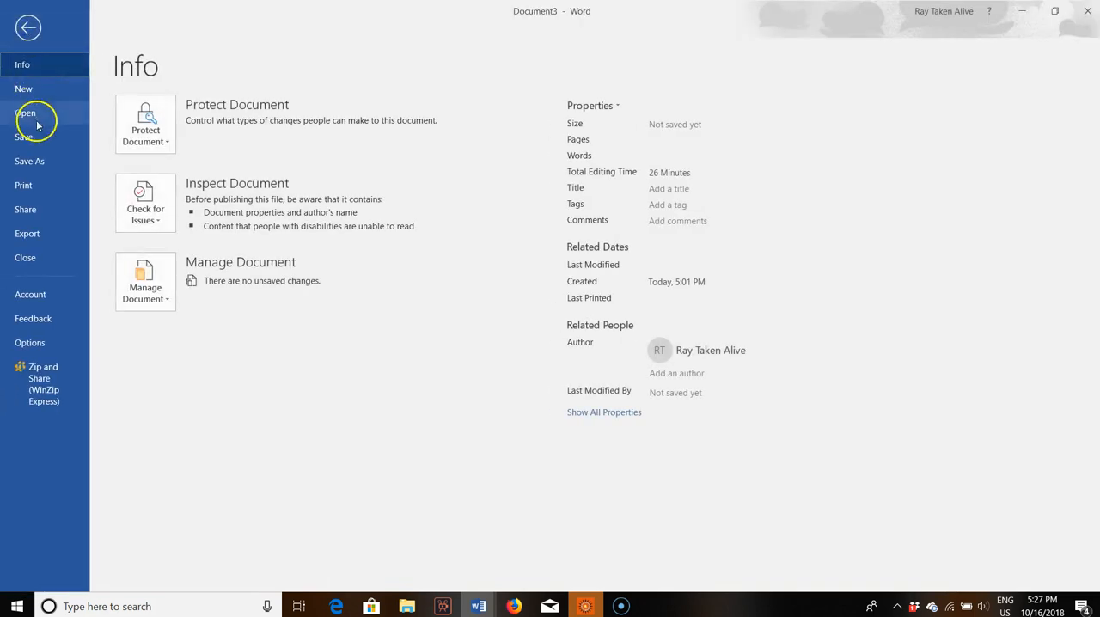
{"action": "left_click", "coordinate": [51, 159]}
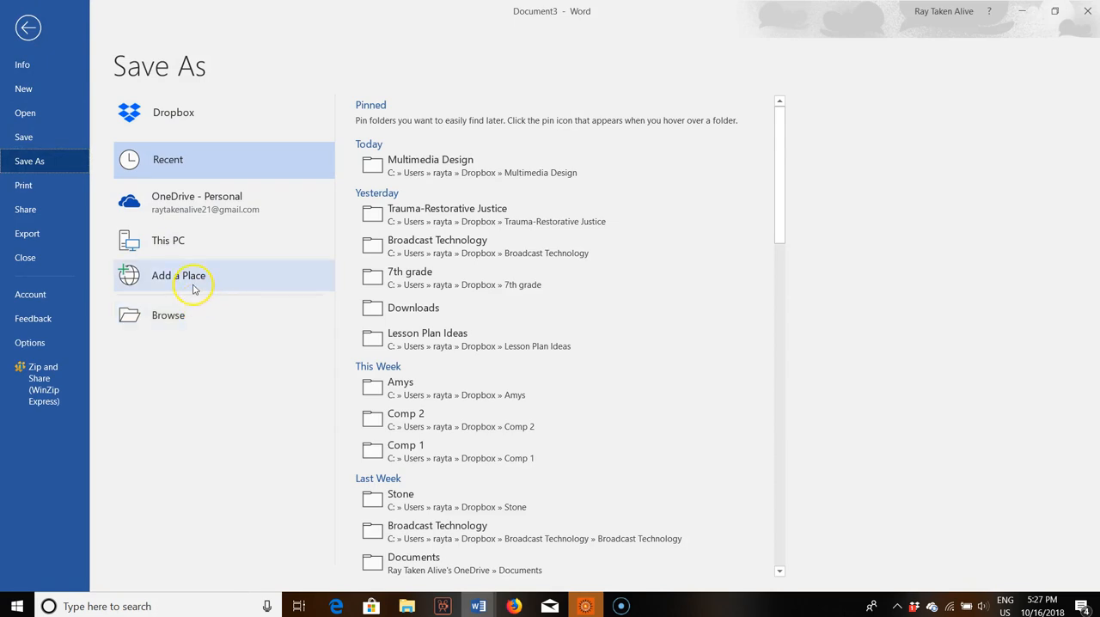
{"action": "left_click", "coordinate": [458, 418]}
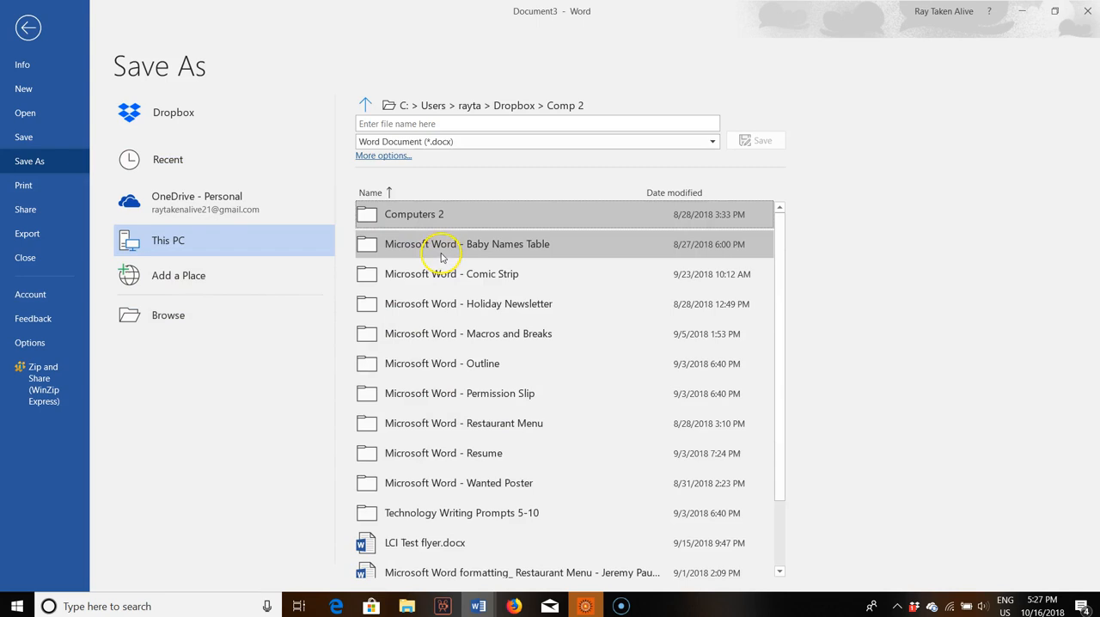
{"action": "left_click", "coordinate": [476, 121]}
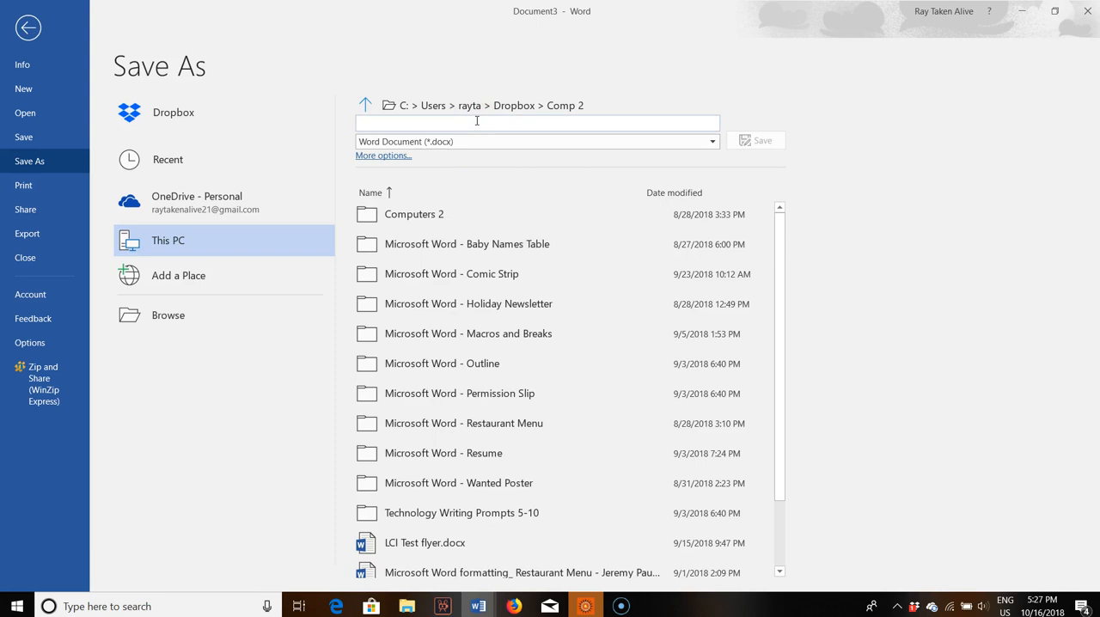
{"action": "type", "text": "Dakota Access Map"}
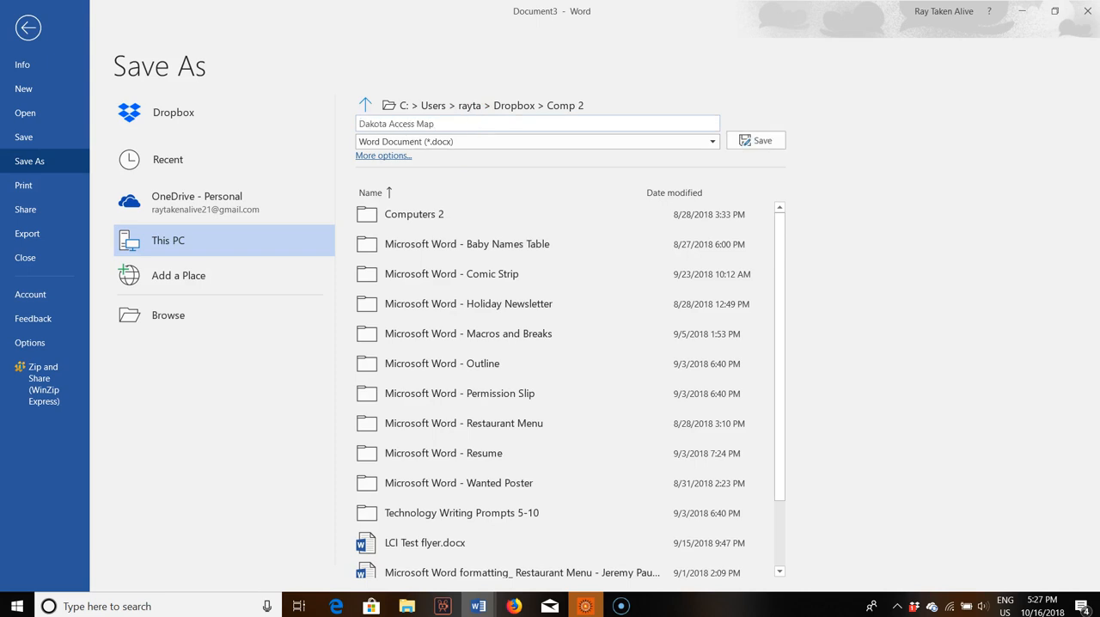
{"action": "left_click", "coordinate": [744, 140]}
{"action": "key", "text": "alt+shift"}
{"action": "type", "text": "Ray"}
{"action": "key", "text": "Return"}
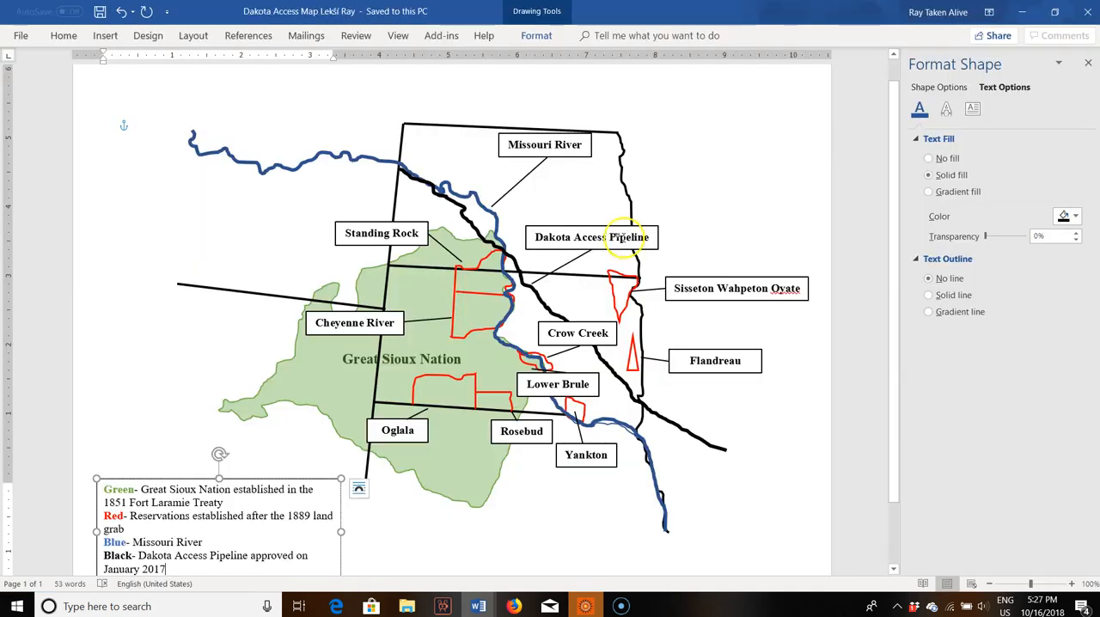